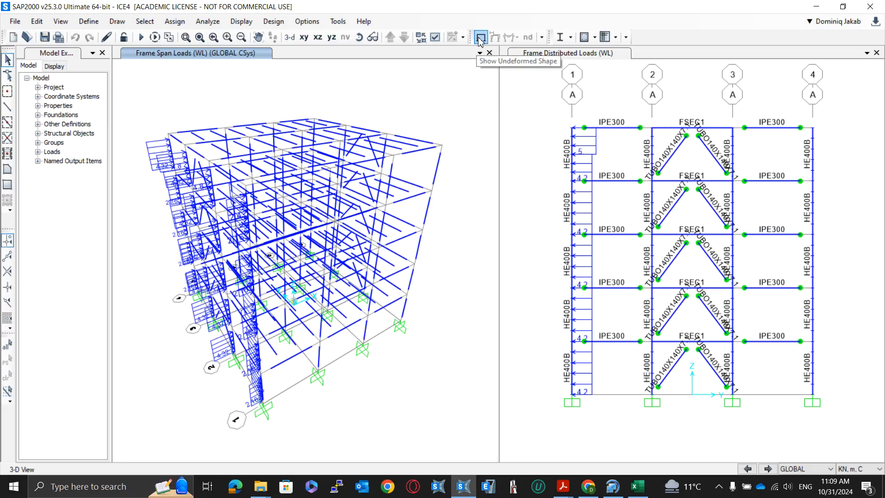
- Show the undeformed shape in both the 3-D view and the Y-Z elevation in place of the WL frame loads
click(479, 39)
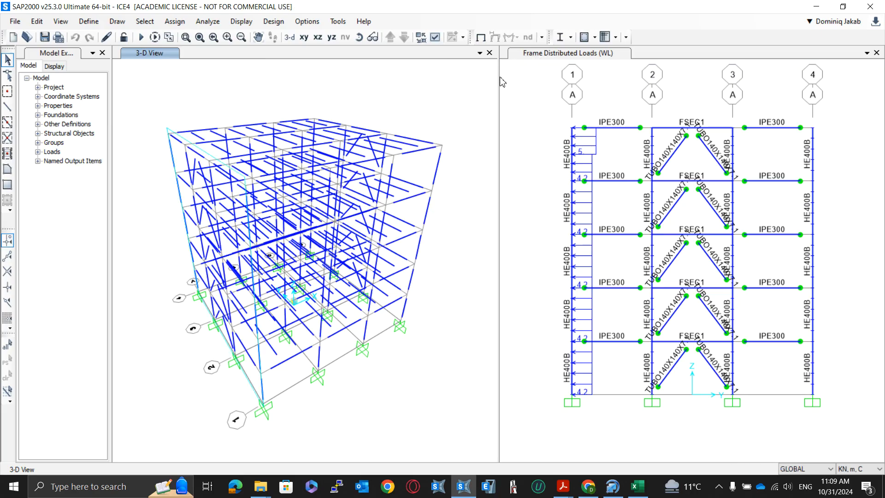
click(512, 95)
click(479, 38)
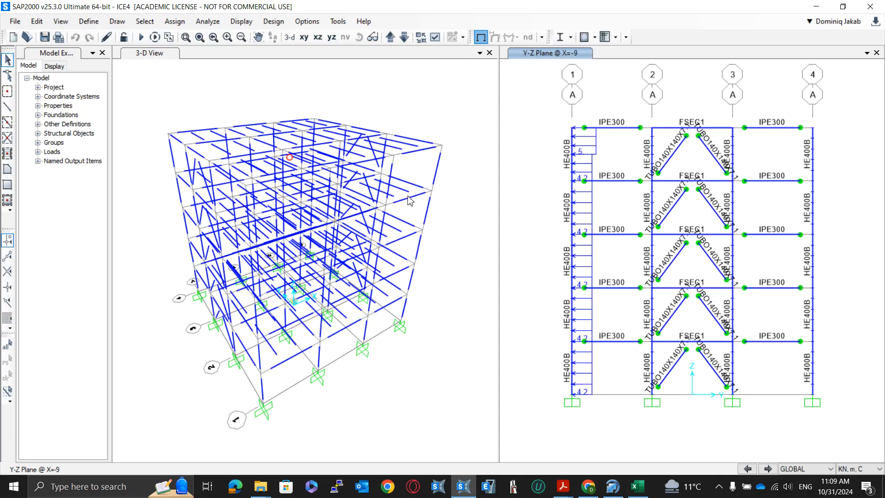
- Turn on the display of frame releases in the 3-D view through the display options
click(451, 128)
click(435, 37)
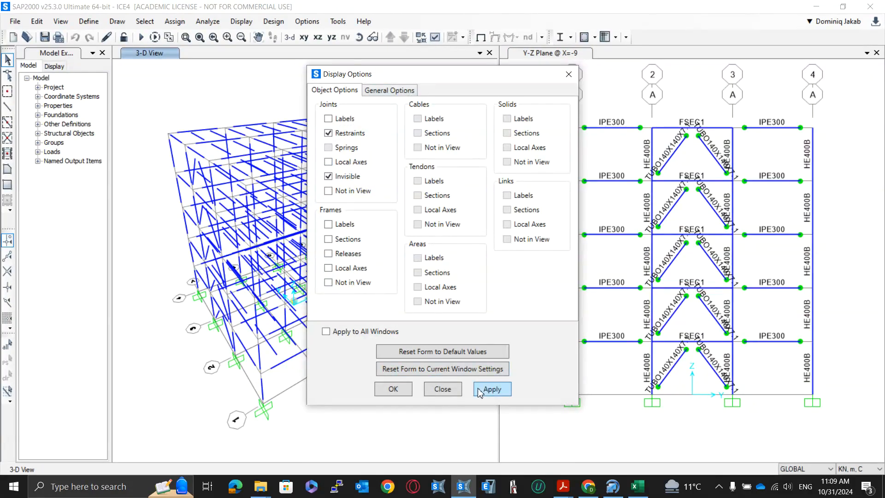
click(498, 395)
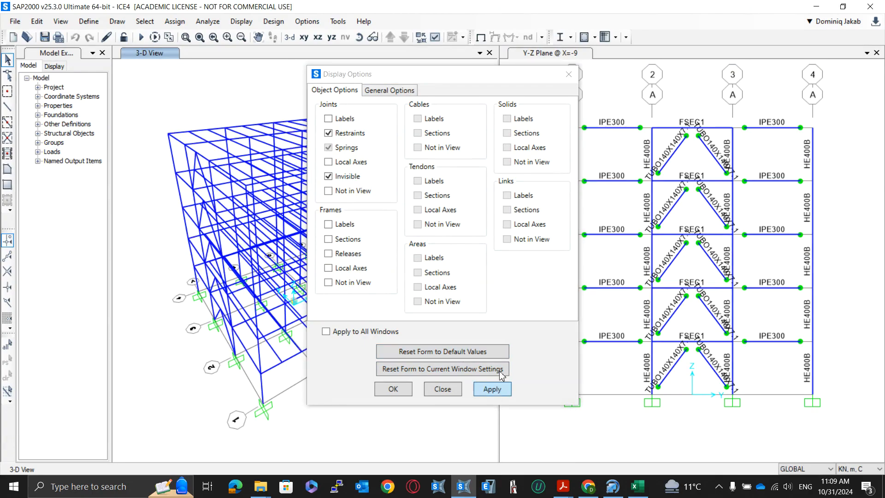
click(348, 254)
click(485, 388)
click(569, 82)
- Edit mass source MSSSRC1 to use specified load patterns instead of element self mass and additional mass
click(86, 24)
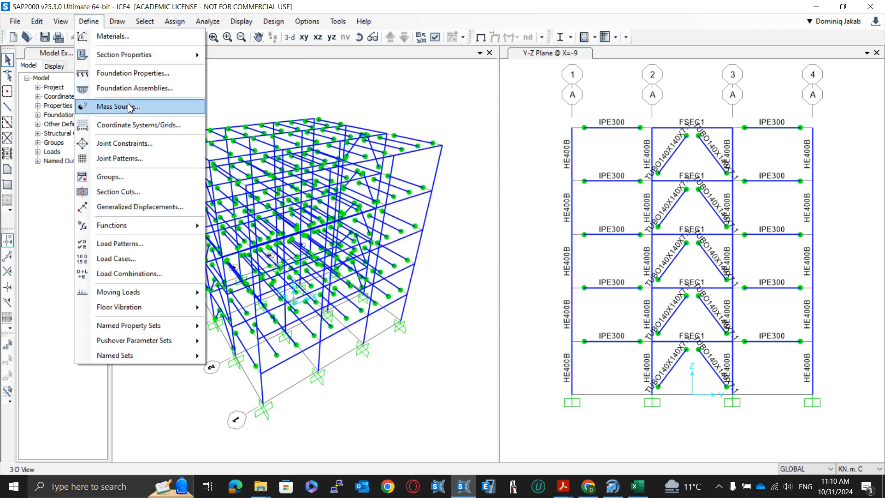
click(98, 23)
click(87, 23)
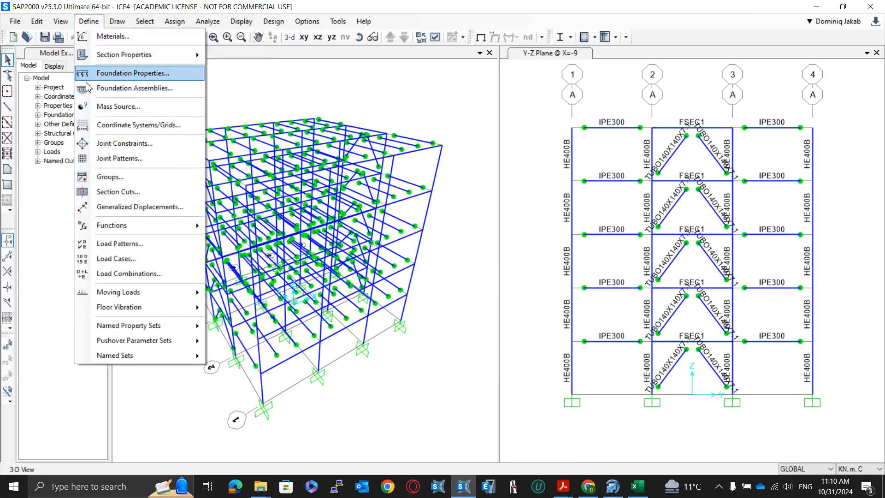
click(91, 105)
drag(383, 163, 317, 96)
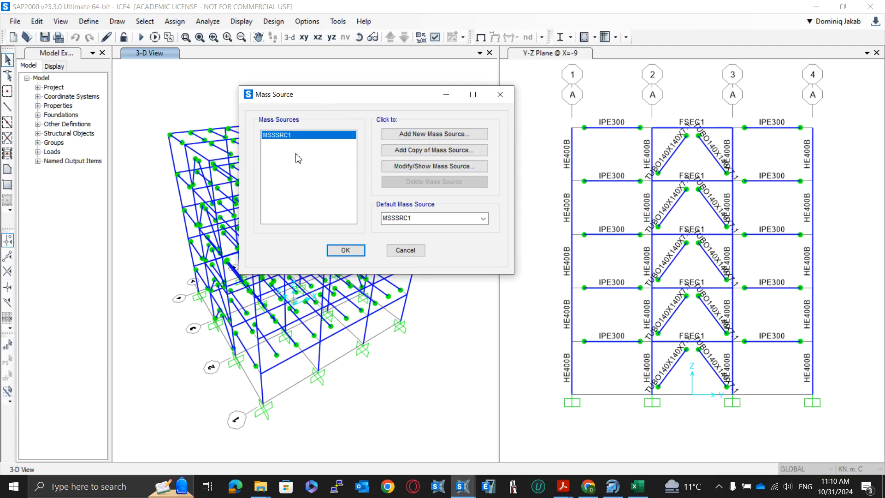
click(429, 167)
drag(451, 116, 522, 111)
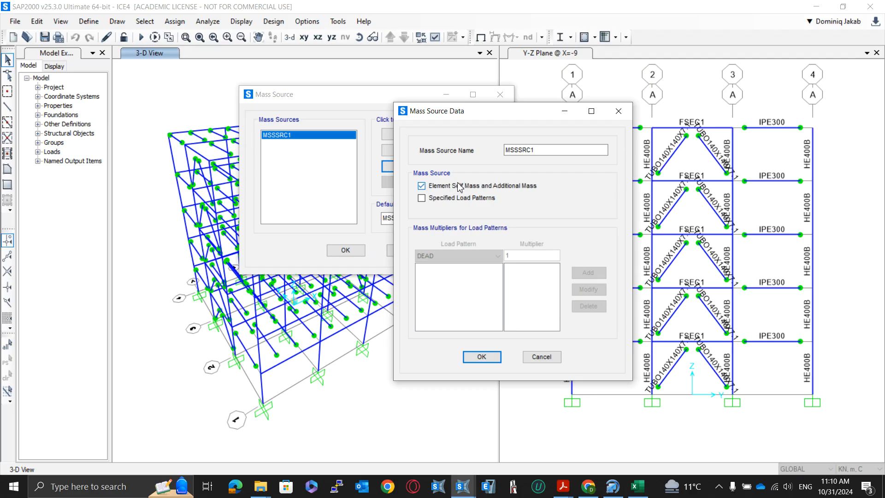
click(460, 187)
click(446, 199)
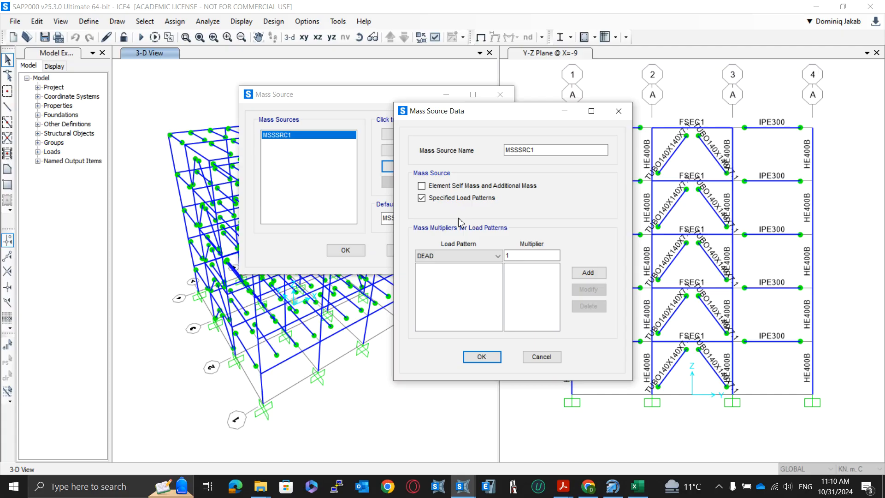
click(467, 188)
click(473, 185)
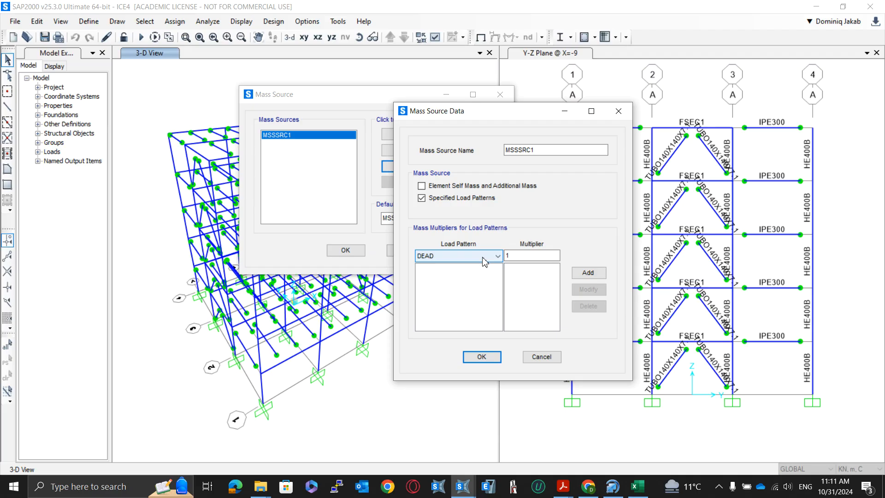
- Add mass multipliers of 1 for DEAD and 0.3 for Live to the mass source, and accept the definition
click(587, 273)
text(0.3)
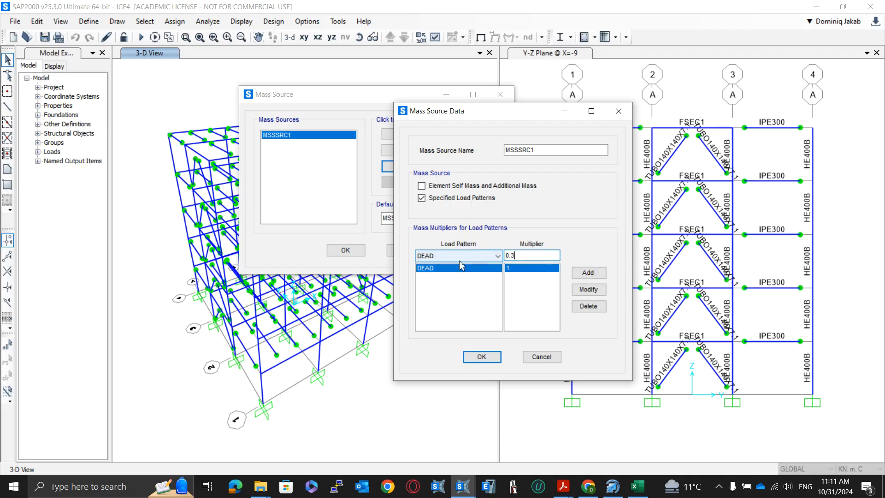
click(478, 256)
click(472, 282)
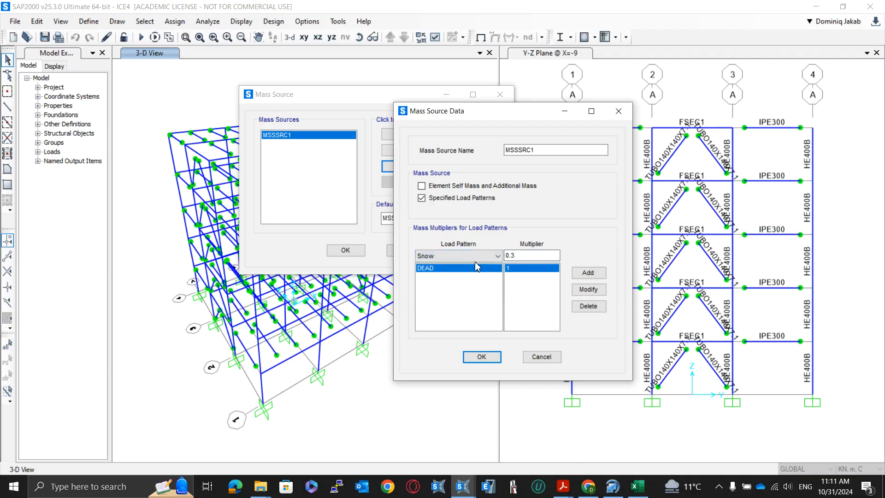
click(474, 259)
click(469, 275)
click(587, 272)
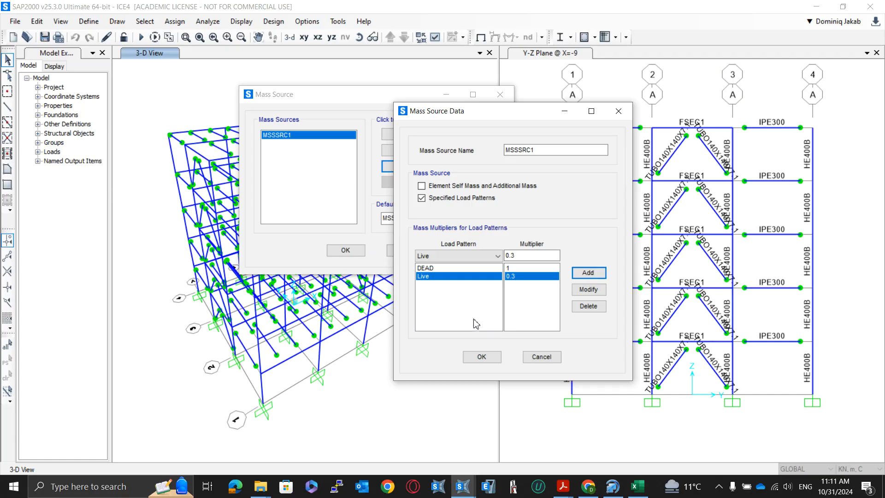
click(479, 357)
click(346, 250)
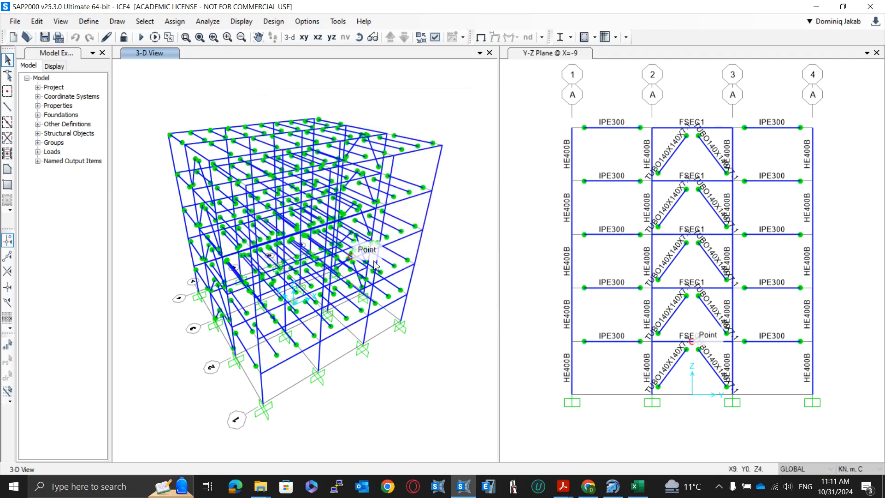
- Examine the joint mass assignment options for the roof corner joint at X9, Y-9, Z20, and leave without assigning any mass
mouse_move(377, 346)
shift+middle_down()
mouse_move(387, 369)
mouse_move(397, 364)
mouse_move(391, 354)
shift+middle_up()
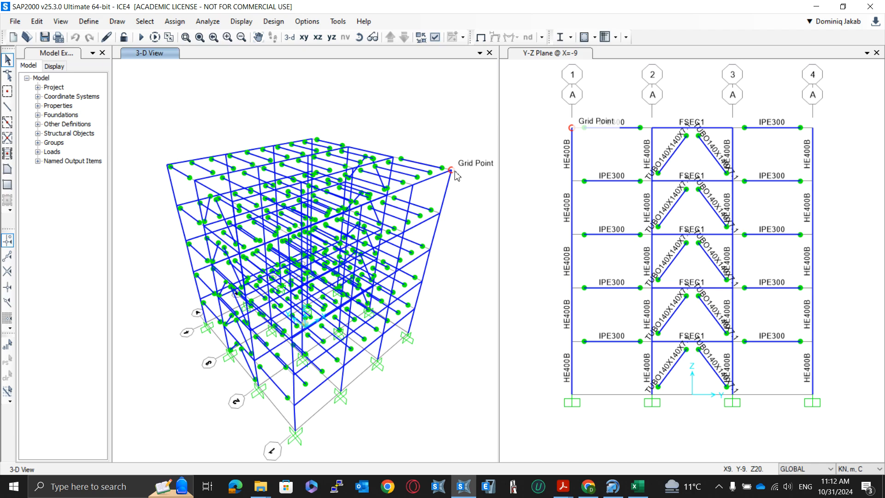
click(456, 173)
click(175, 22)
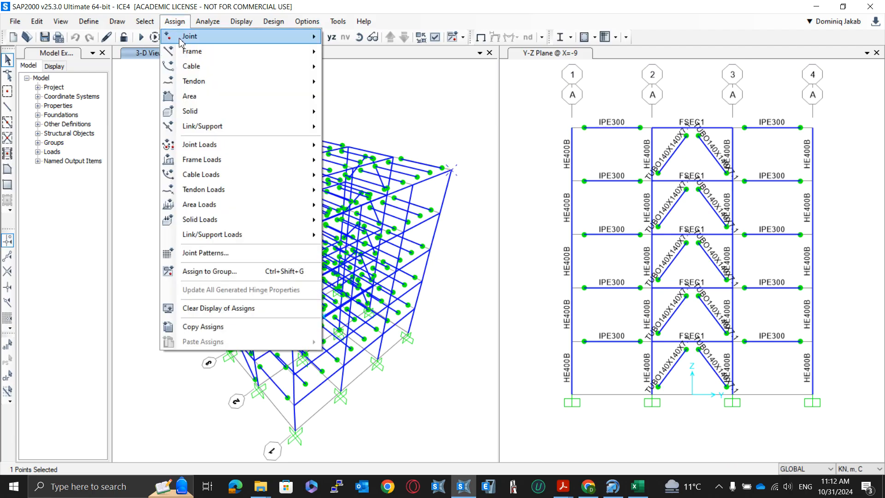
mouse_move(179, 42)
click(375, 87)
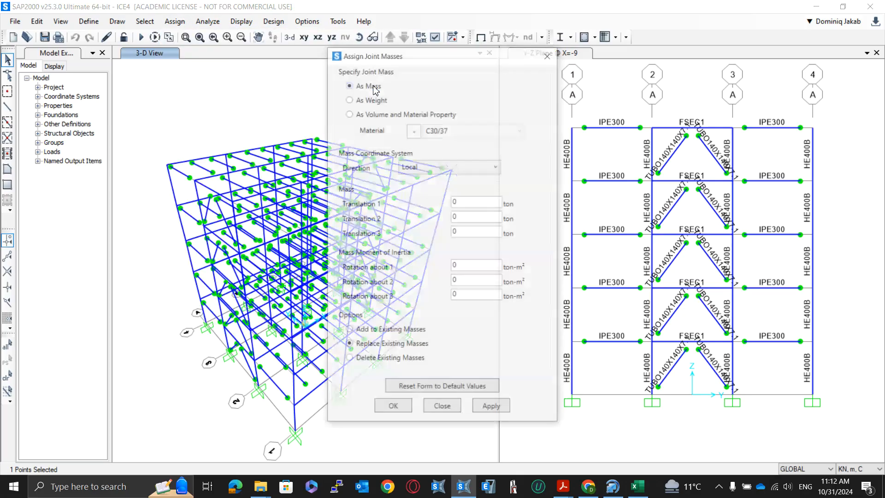
drag(412, 54, 345, 47)
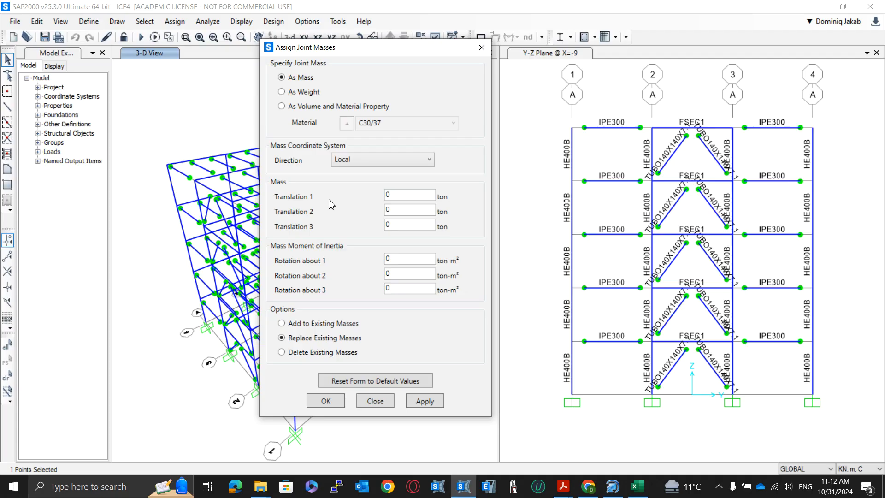
double_click(399, 211)
click(481, 47)
key(Escape)
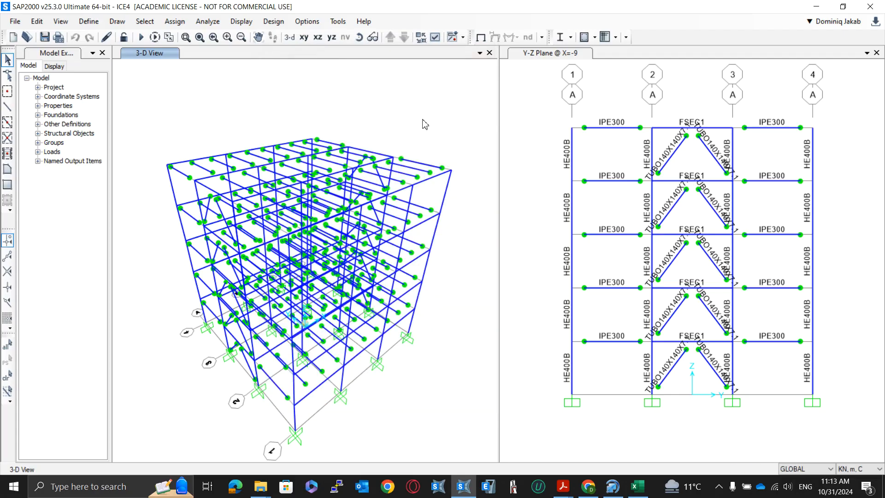
- Start a new response spectrum function of the User type
click(90, 22)
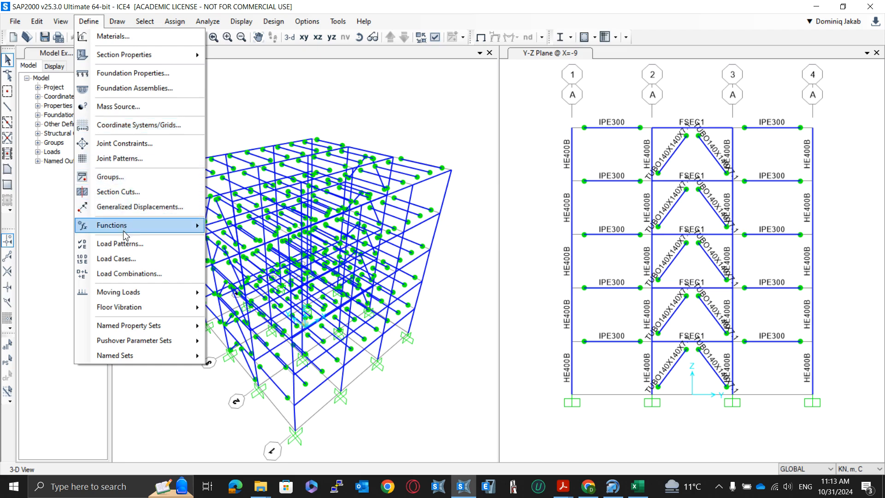
mouse_move(124, 233)
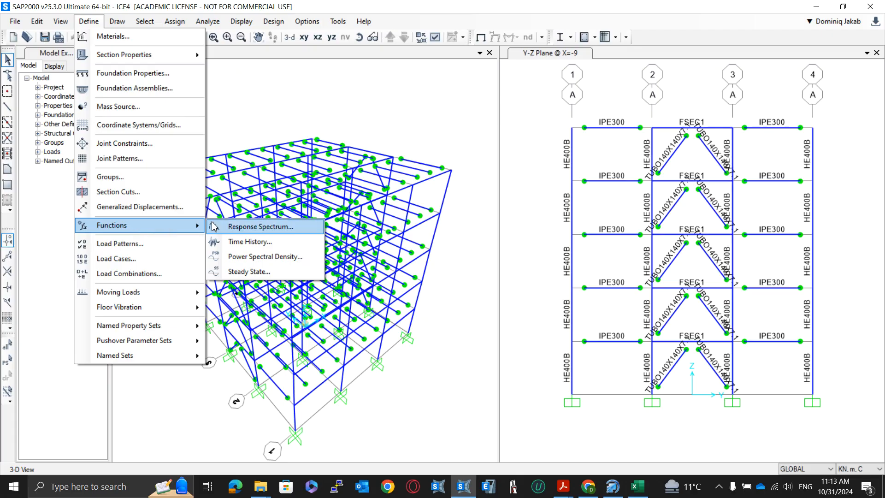
click(251, 227)
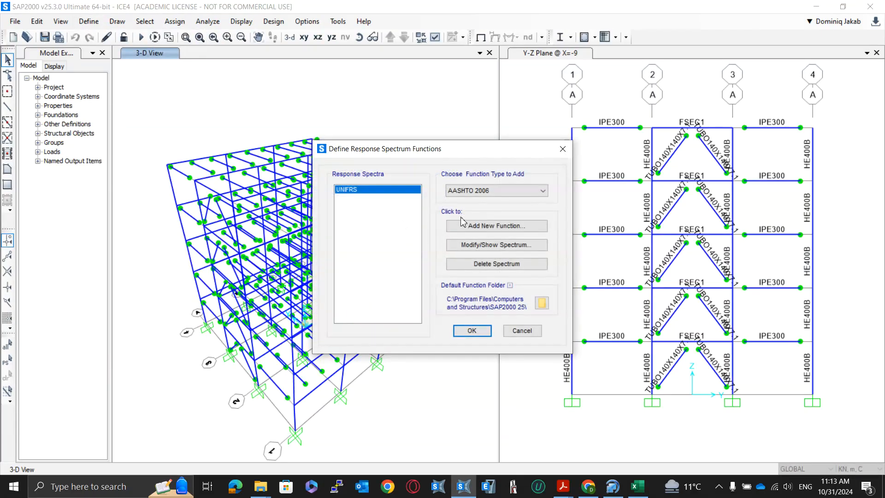
click(472, 191)
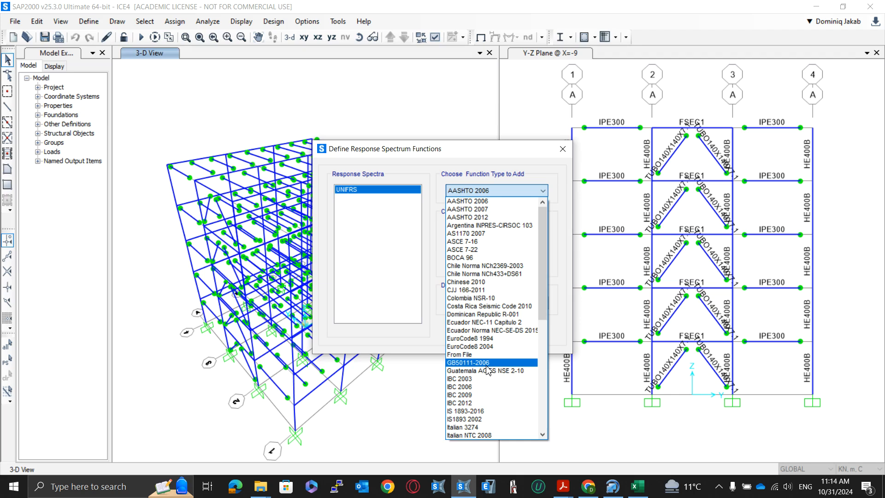
scroll(488, 370, down, 10)
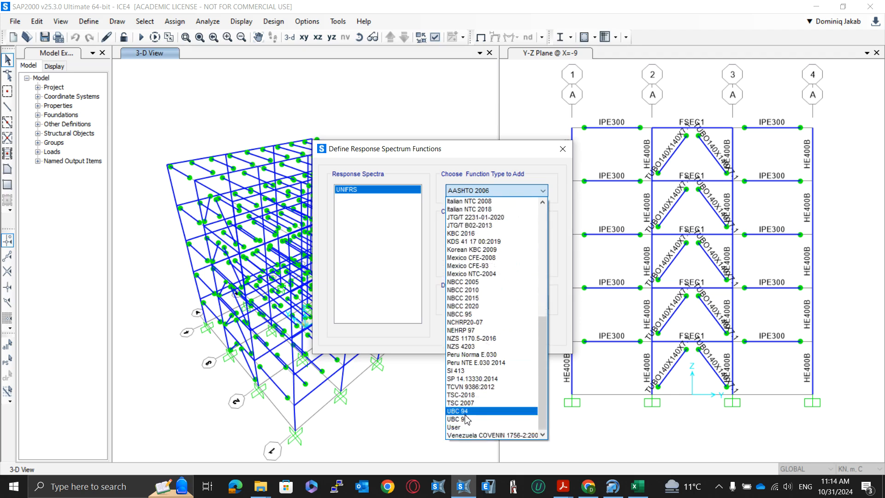
click(465, 427)
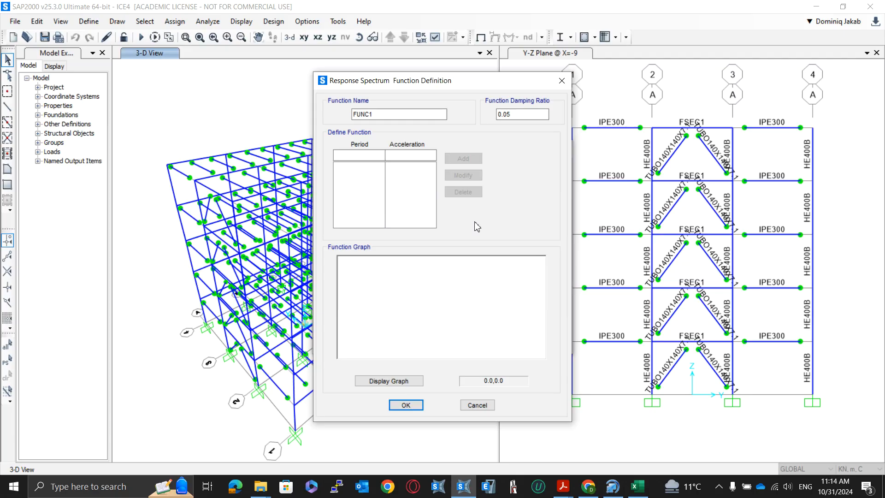
- Switch to I_22_P100_1_2013.pdf in the PDF reader, examine the factors per structure type and ductility class, and return to SAP2000
click(562, 486)
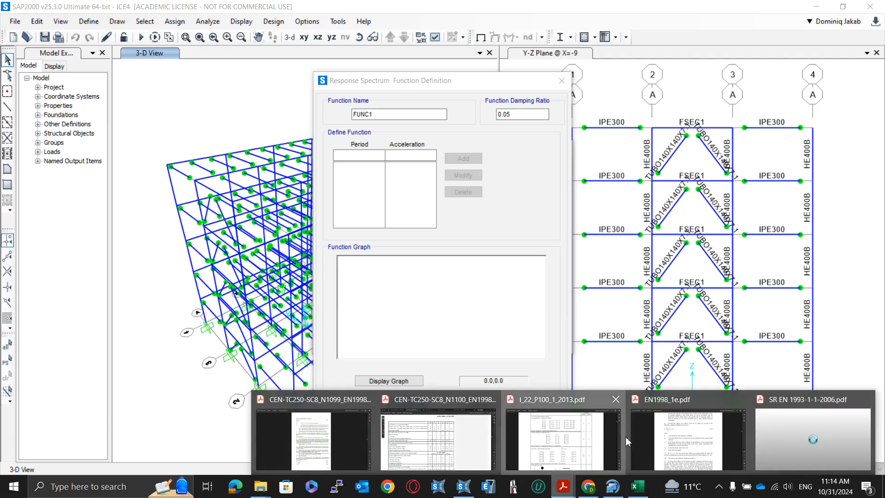
click(563, 414)
scroll(443, 299, up, 5)
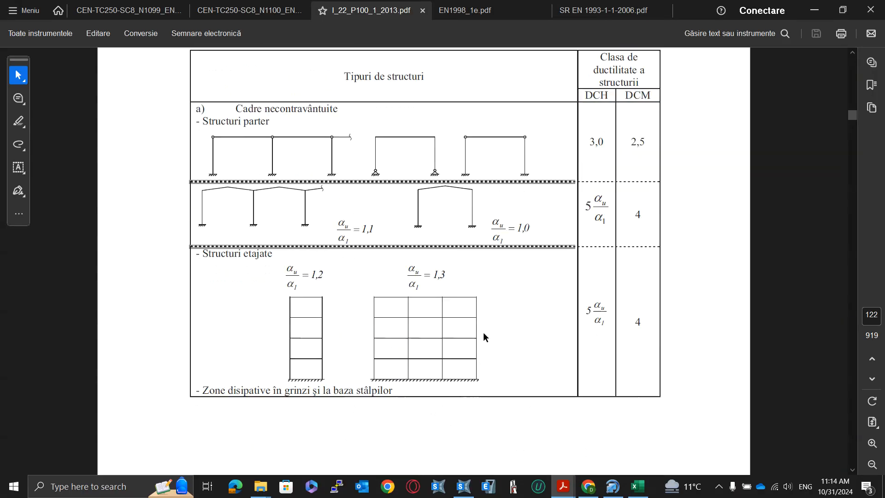
scroll(483, 332, up, 1)
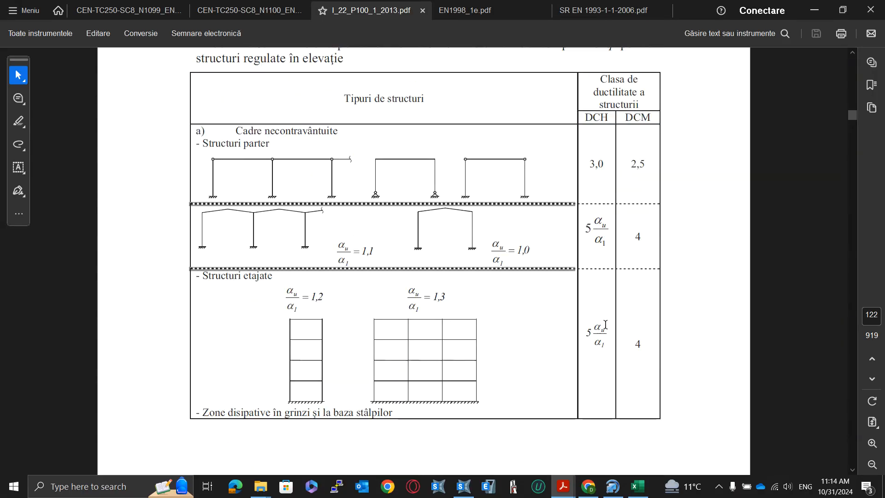
scroll(562, 248, down, 10)
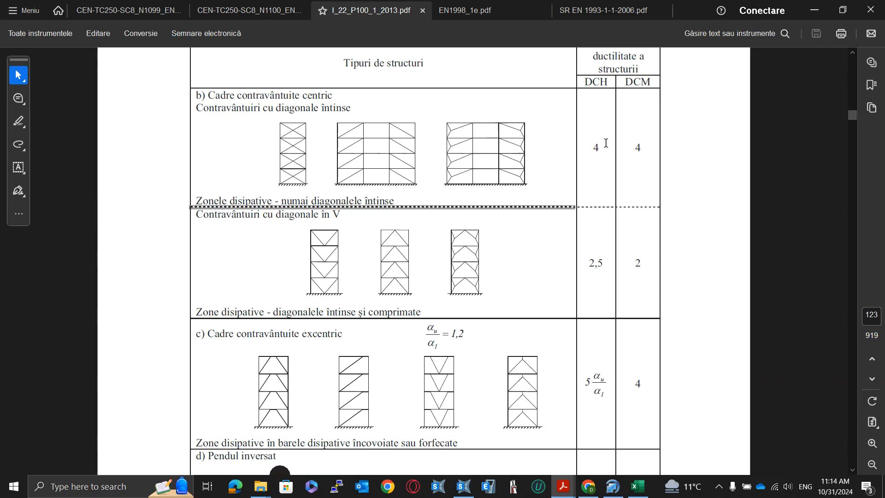
key(alt+Tab)
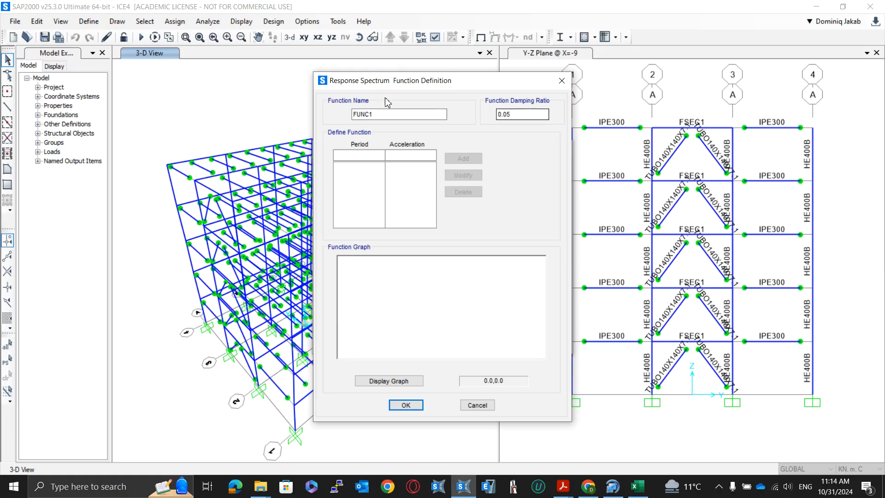
- Name the new response spectrum function MRF
drag(375, 114, 345, 119)
key(Caps_Lock)
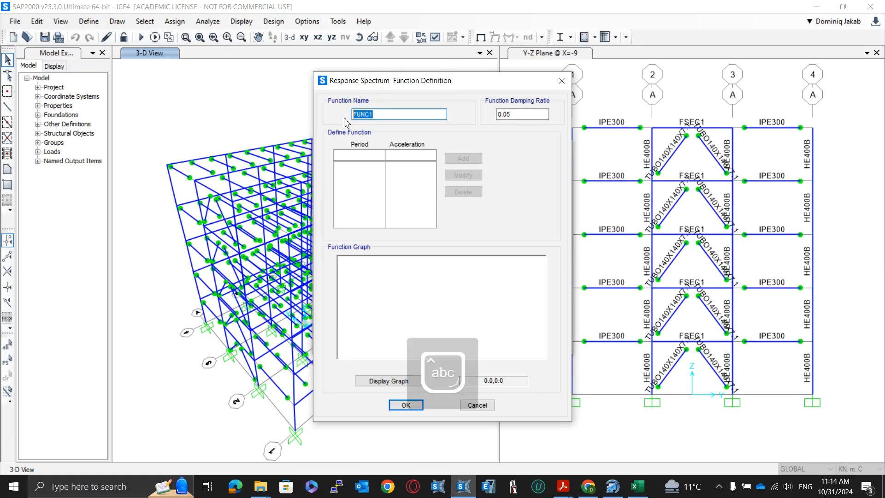
key(BackSpace)
text(Timisoara+)
key(BackSpace)
text(_)
key(Caps_Lock)
text(RF)
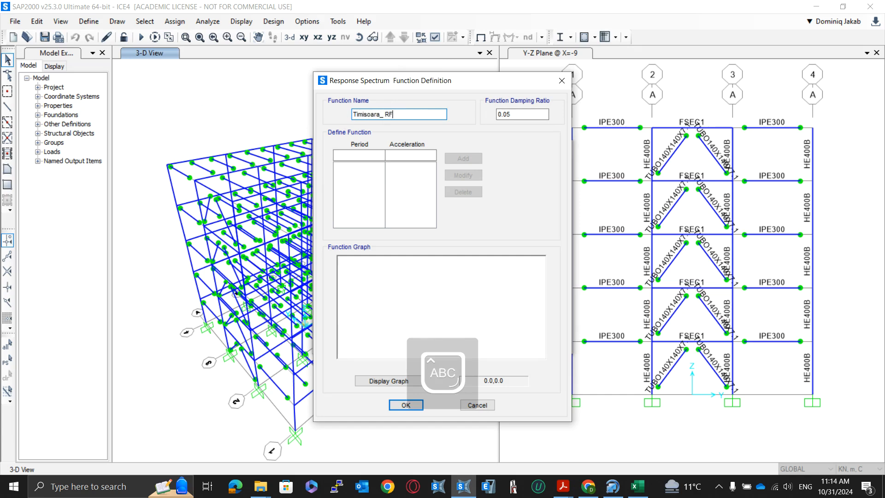
text(M)
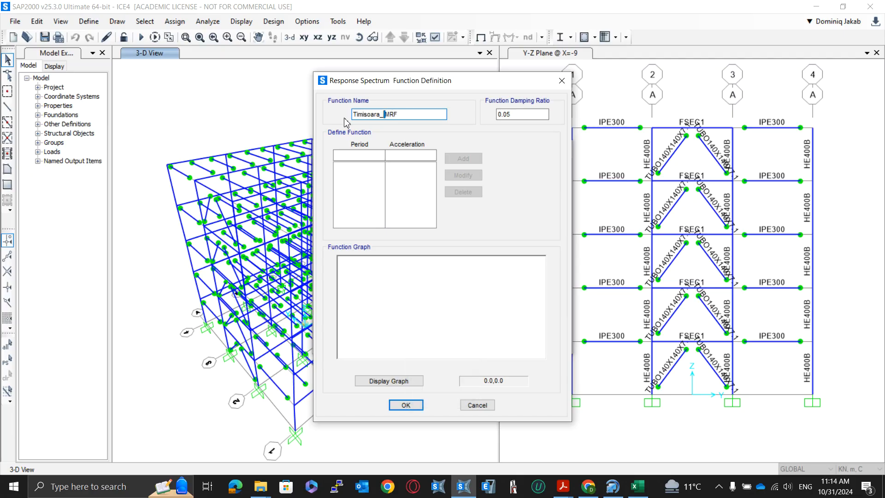
key(shift+Left)
key(shift+Left)
key(shift+Left)
key(shift+Left)
key(shift+Left)
key(shift+Left)
key(shift+Left)
key(shift+Left)
key(shift+Left)
key(shift+Left)
key(shift+Left)
key(BackSpace)
- Add a point with period 0 and acceleration 0 to the MRF spectrum function
click(369, 156)
text(0)
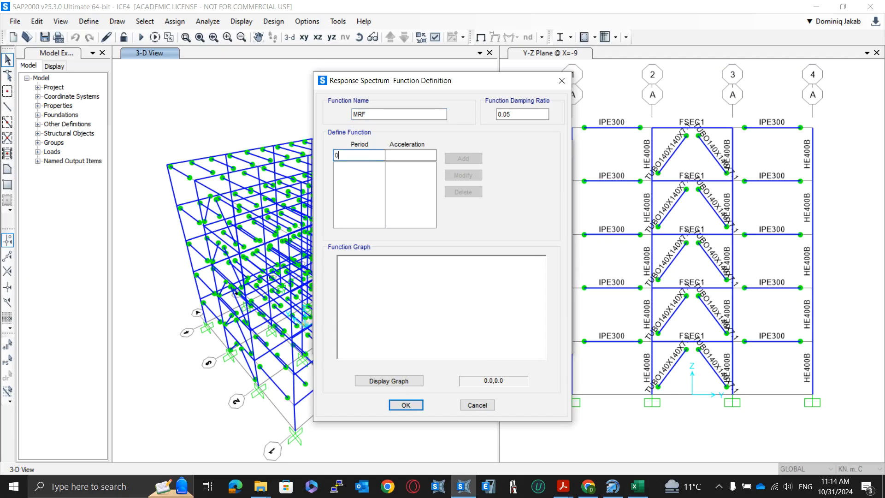
key(Tab)
text(0)
click(463, 158)
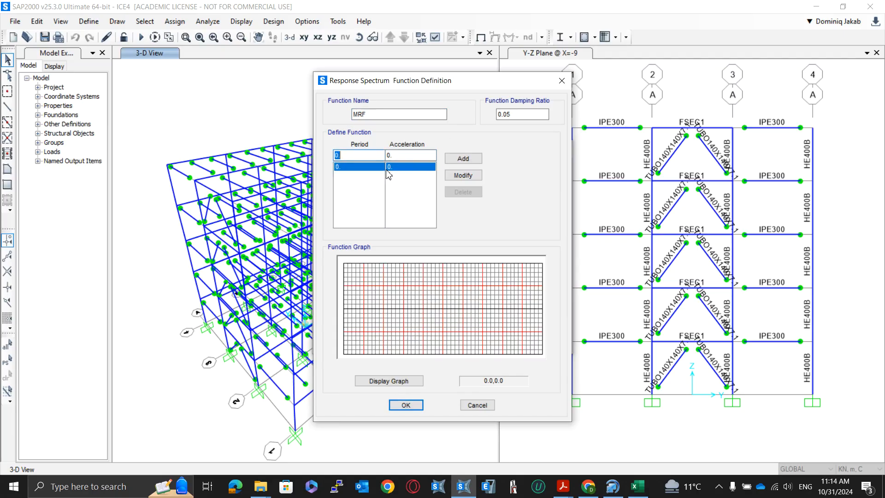
- Add a point with period 1 and acceleration 1 to the MRF spectrum and accept the function
text(11)
click(462, 158)
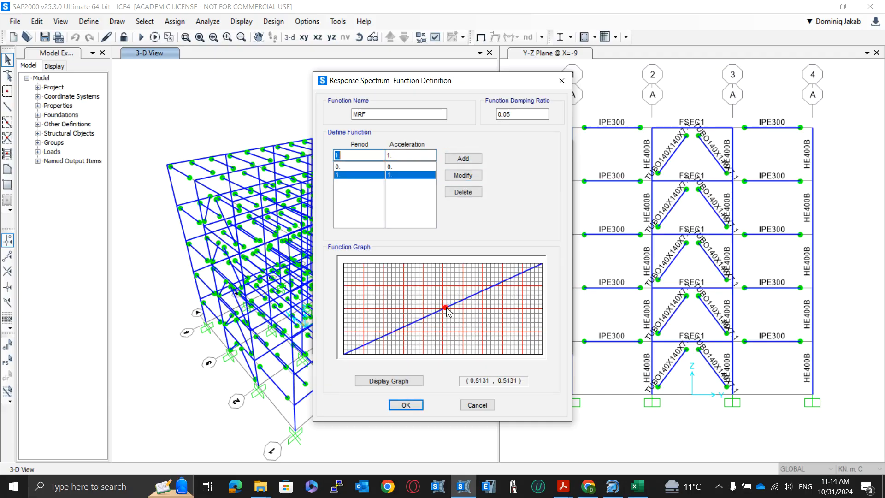
click(413, 402)
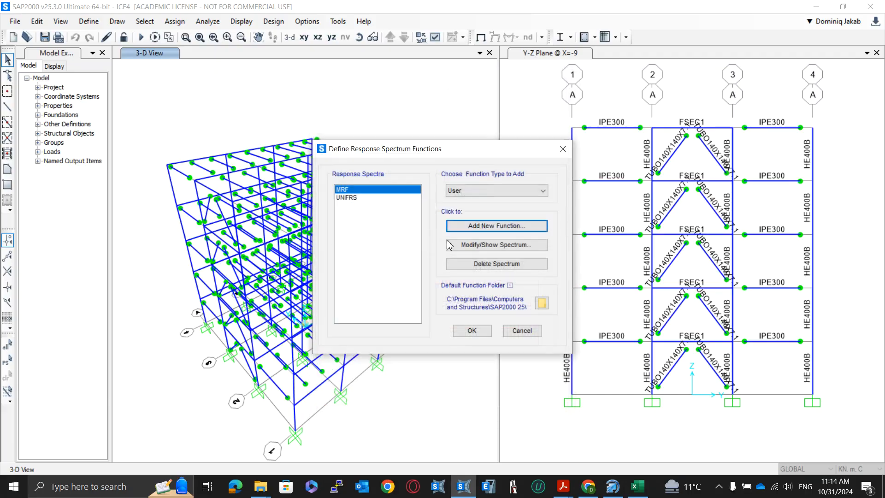
- Start another response spectrum function of the User type and name it CBF
click(489, 225)
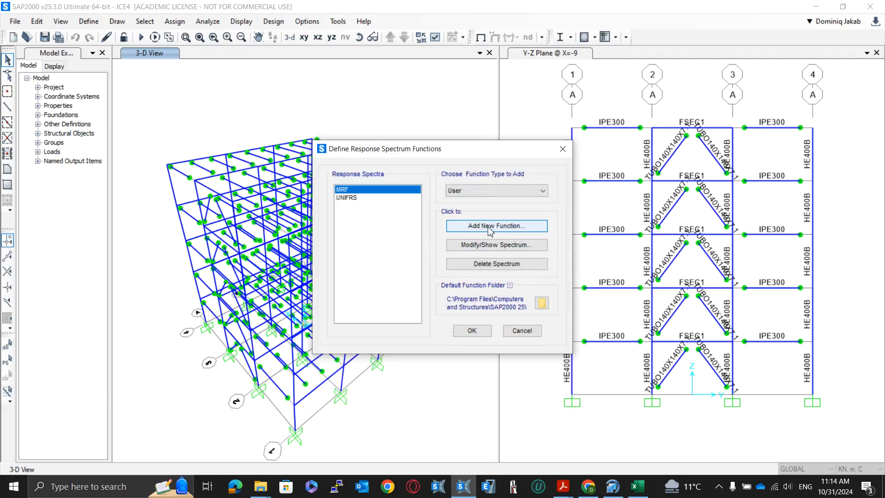
double_click(379, 114)
text(CBF)
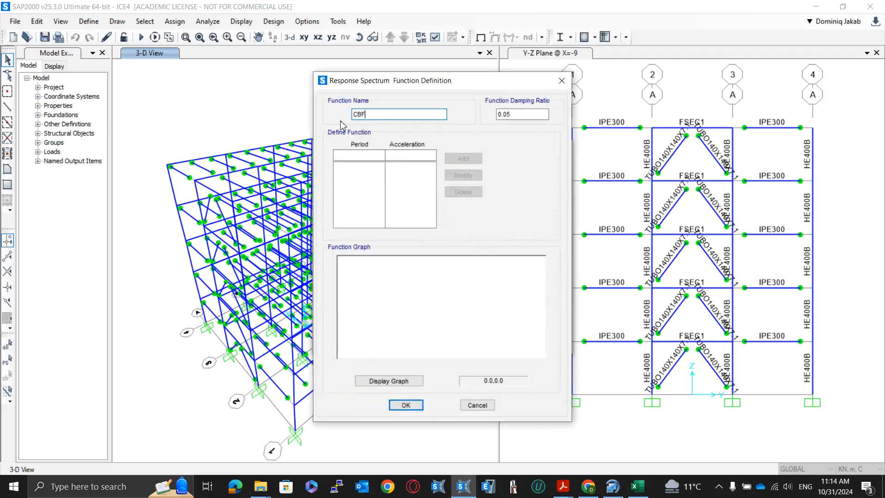
- Add the points (0, 0) and (1, 1) as period and acceleration to the CBF spectrum and accept the function
click(363, 155)
text(0)
key(Tab)
text(0)
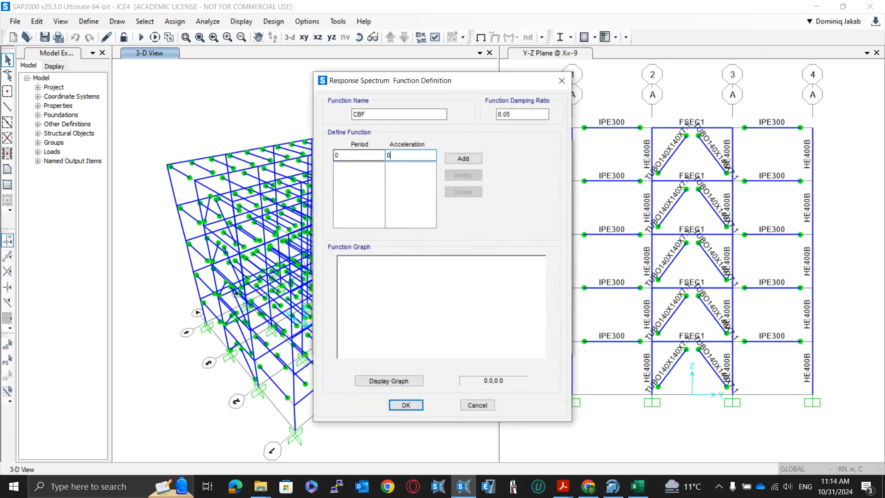
click(449, 160)
text(1)
key(Tab)
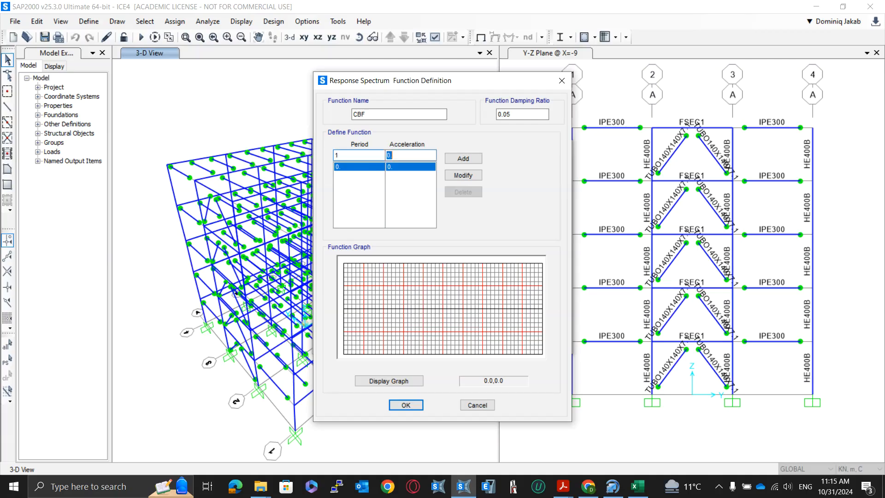
text(1)
click(458, 159)
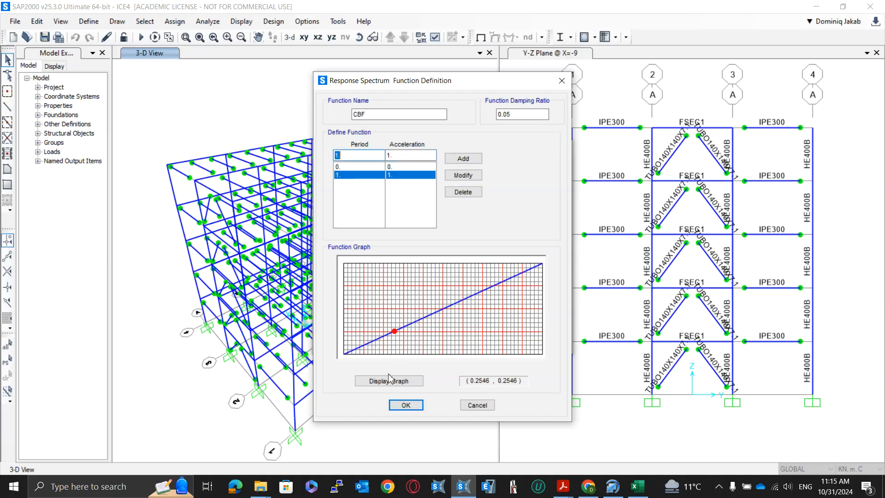
click(406, 404)
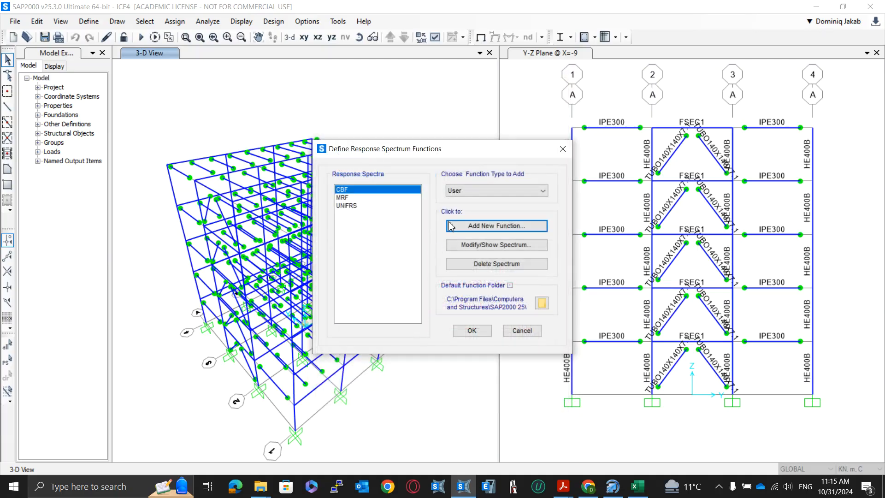
click(463, 192)
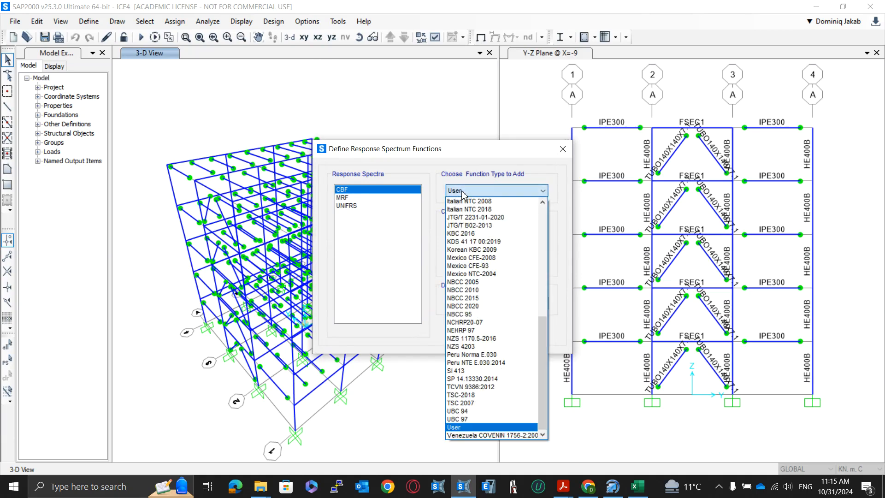
click(397, 254)
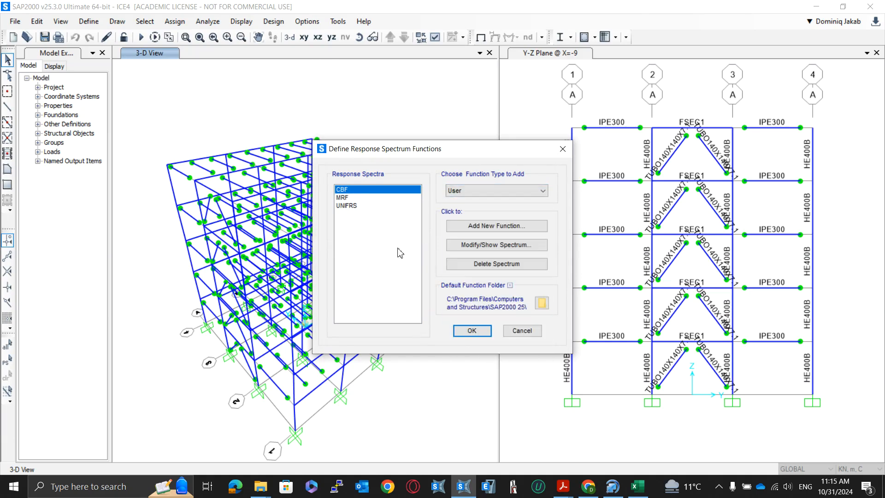
click(477, 227)
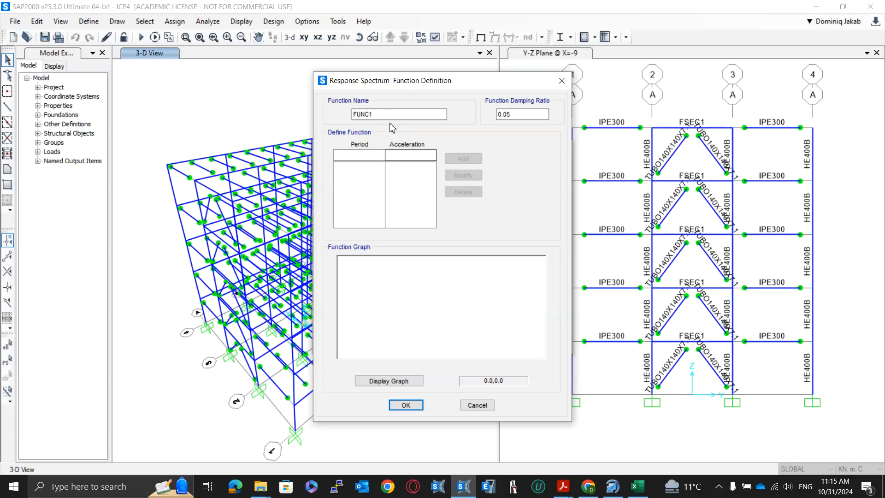
click(636, 492)
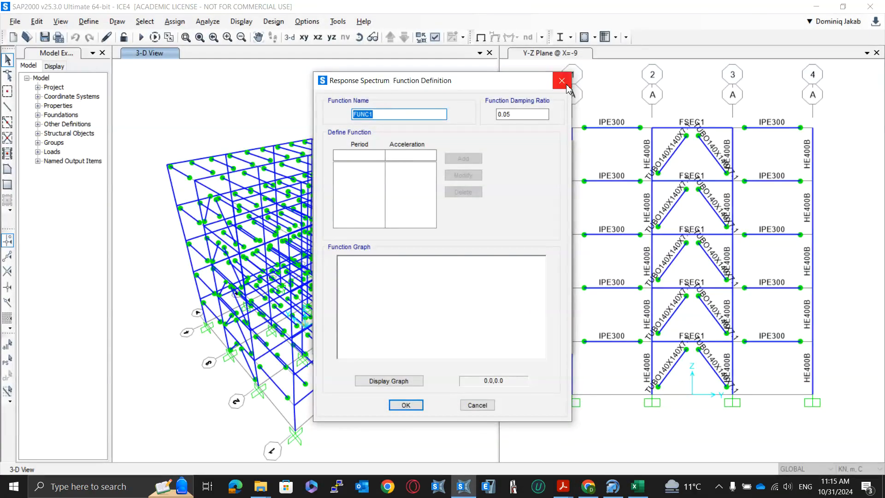
click(563, 82)
- Accept the list of response spectrum functions and save the model
click(473, 333)
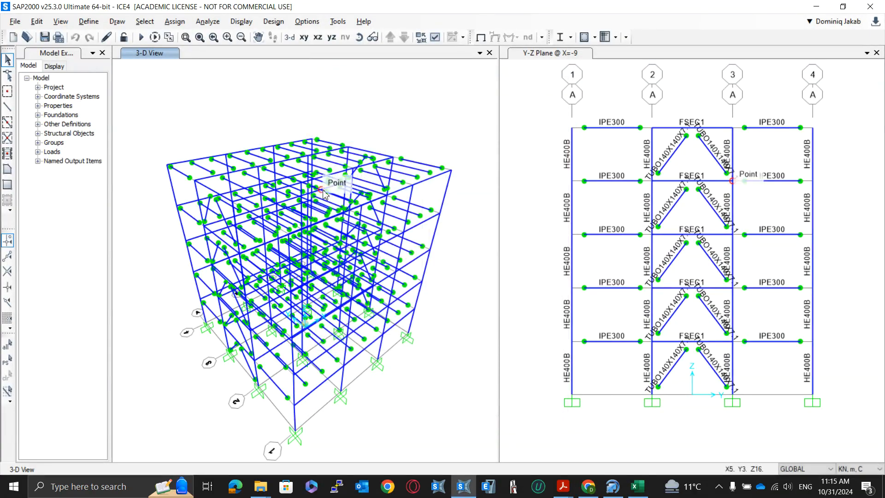
click(44, 37)
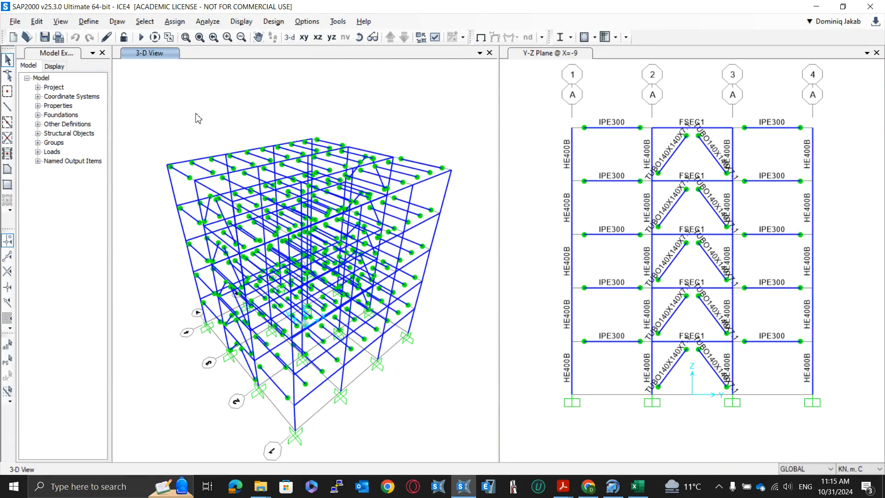
- Open the Function - Response Spectrum - User table from the load pattern definitions for interactive database editing
click(37, 23)
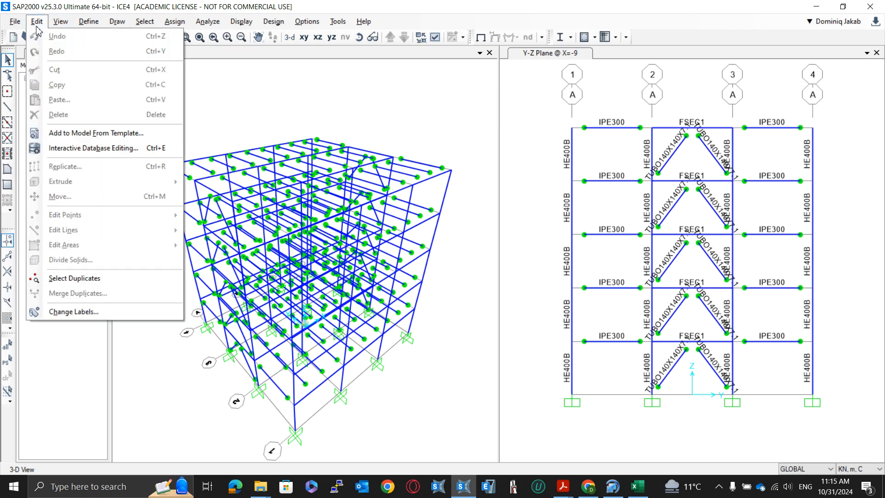
click(74, 151)
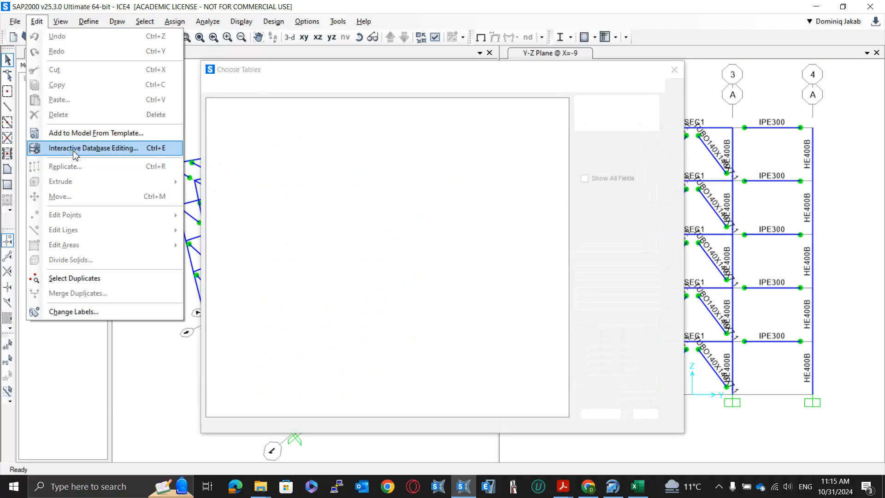
click(222, 130)
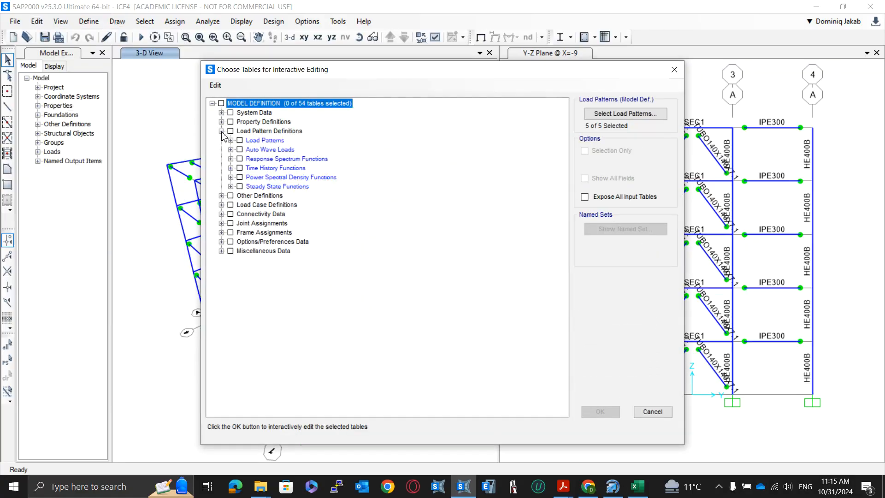
click(230, 159)
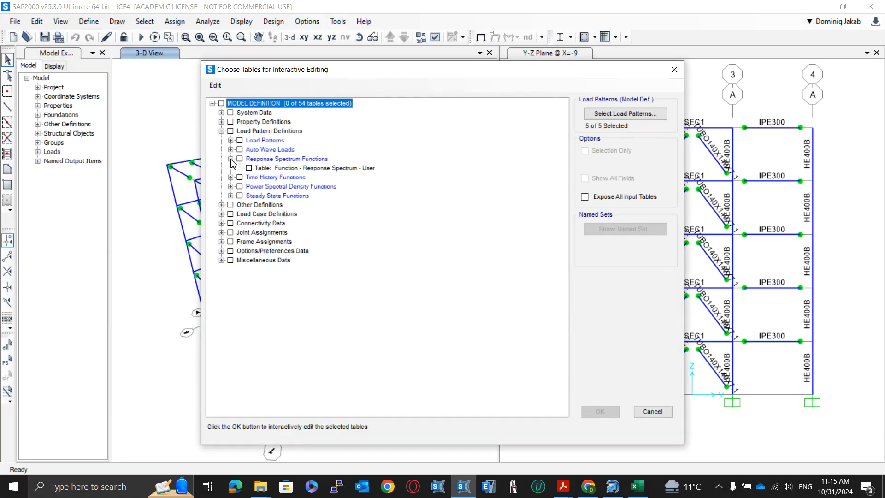
click(259, 169)
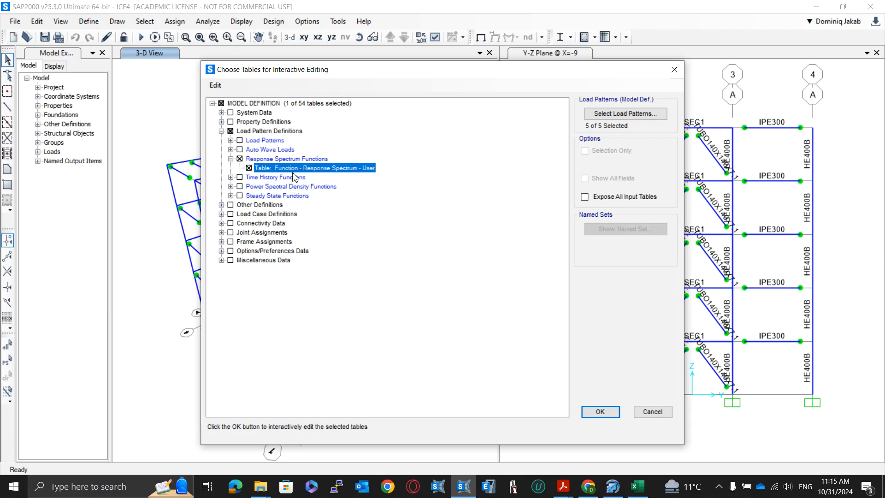
click(595, 412)
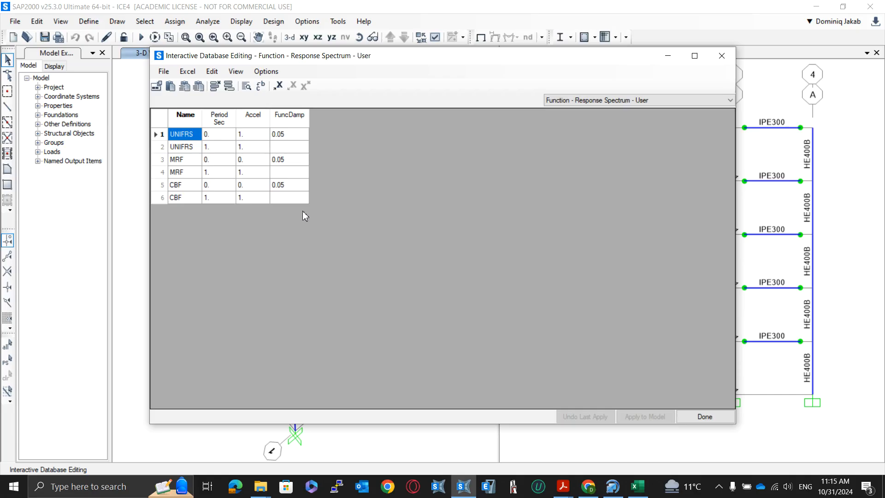
- Send the response spectrum table to Excel and move the two CBF rows beside the MRF rows, starting at E6
click(187, 71)
click(194, 83)
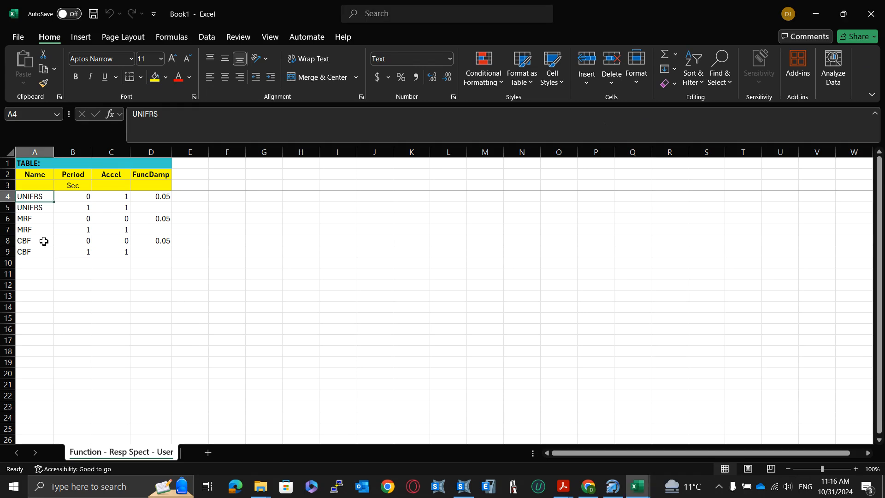
drag(44, 241, 298, 221)
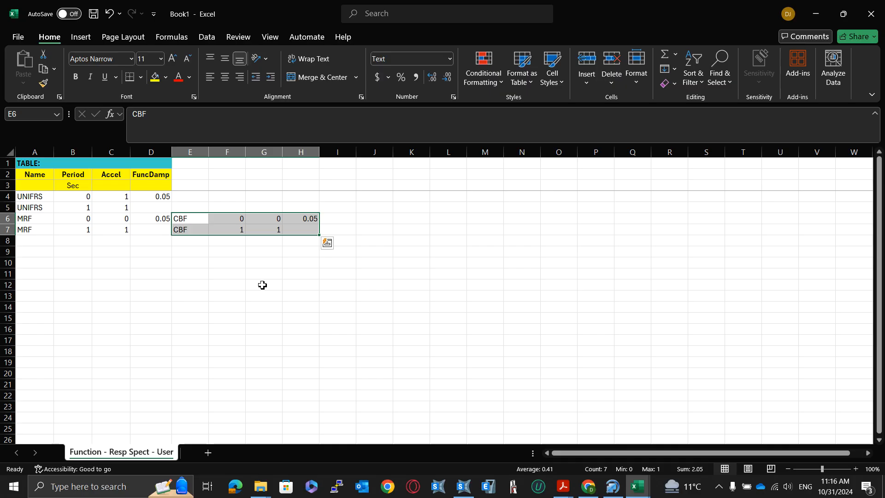
- Switch to the Sem12_HW6 workbook in Excel, showing the Test_5 sheet
key(alt+Tab)
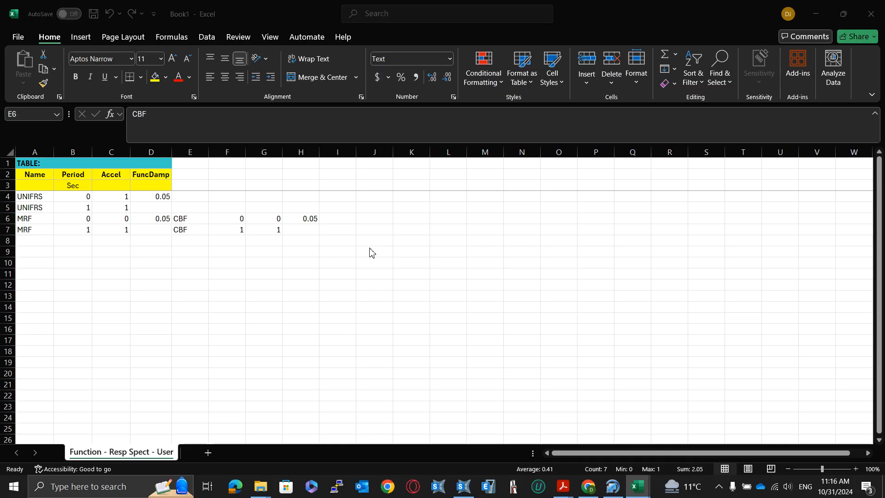
click(637, 487)
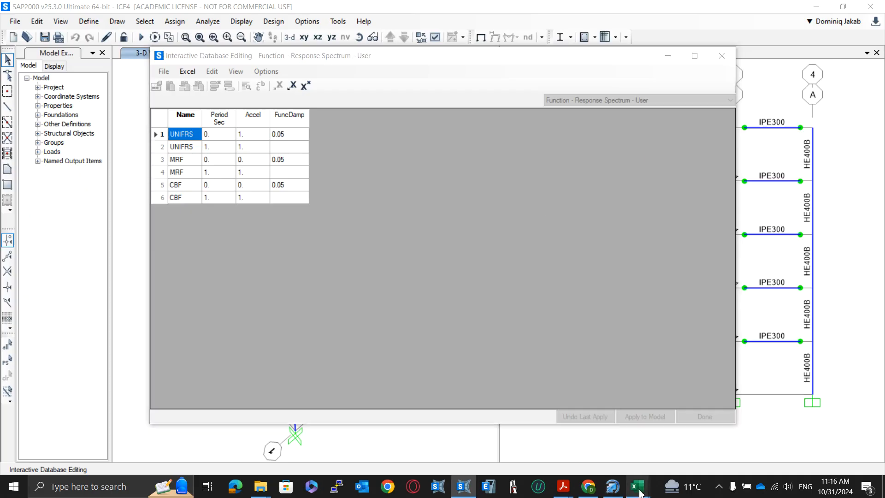
mouse_move(639, 491)
click(620, 451)
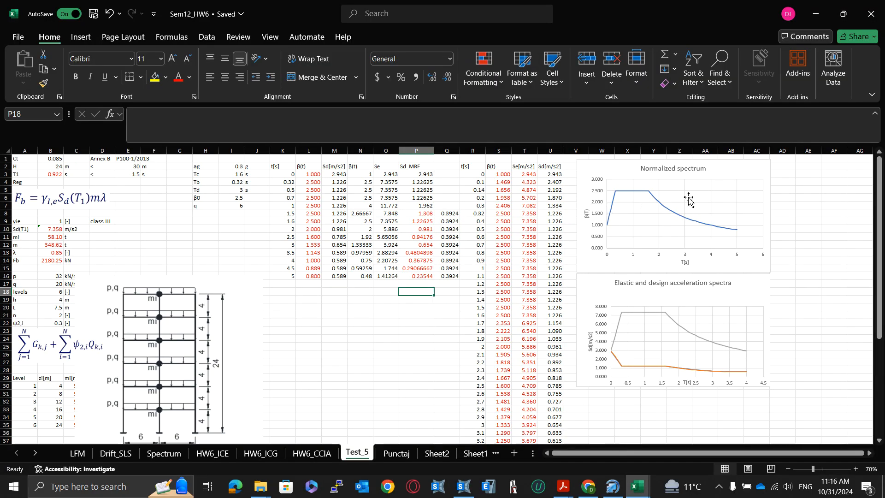
- Set the spectrum parameters ag to 0.2 g, Tc to 0.7 s, Tb to 0.14 s and q to 6.5
ctrl+scroll(689, 199, up, 1)
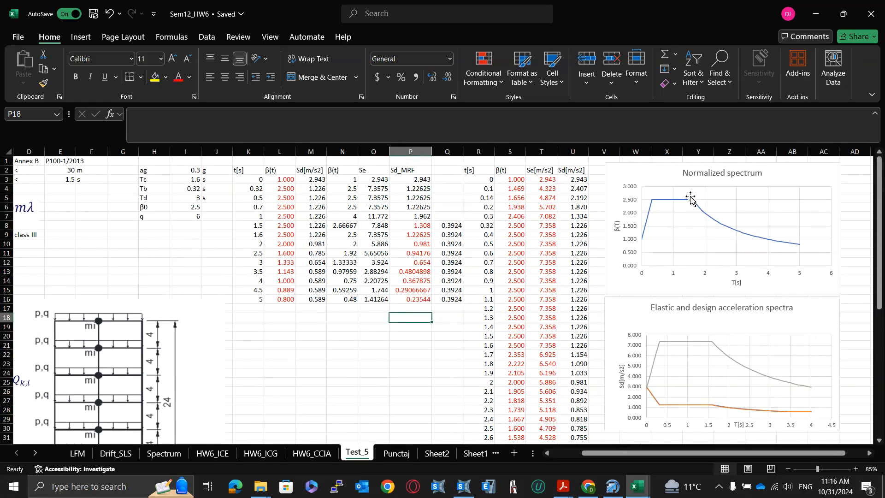
click(196, 206)
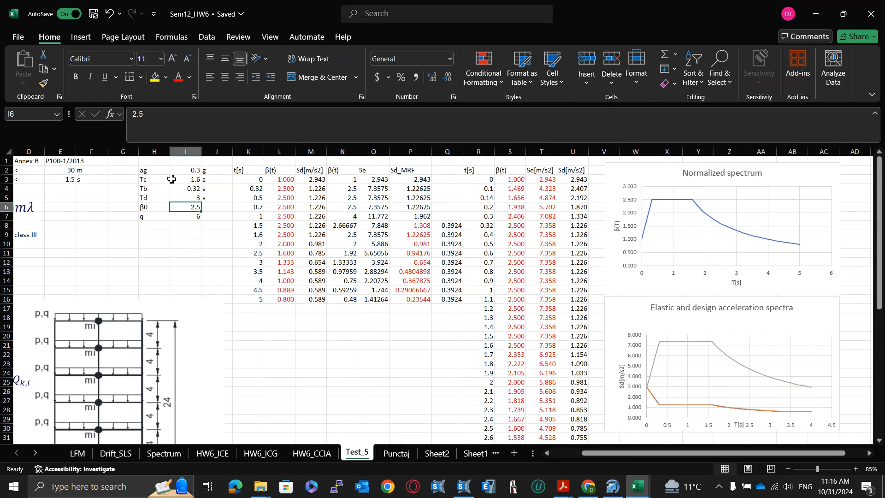
click(174, 170)
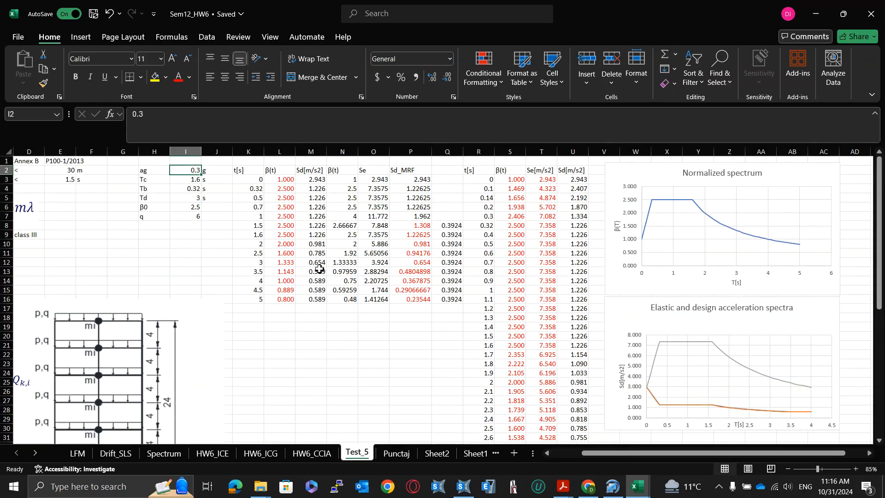
text(0.2)
key(Return)
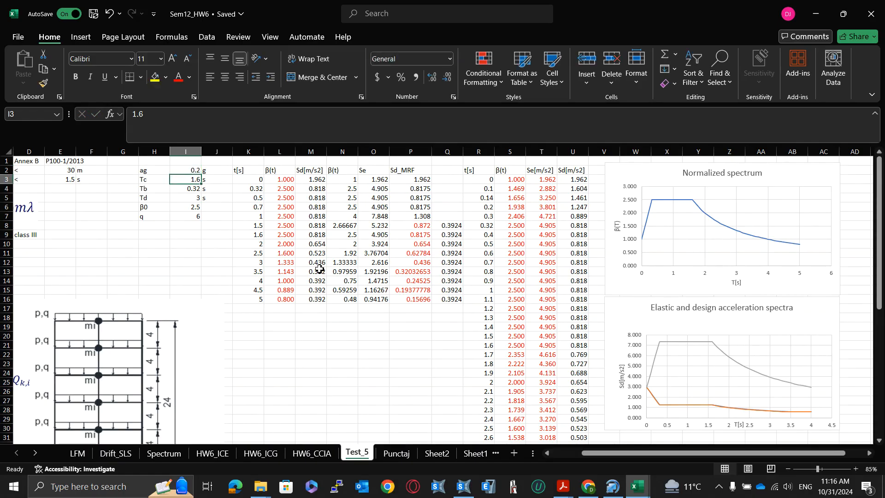
text(0.7)
key(Return)
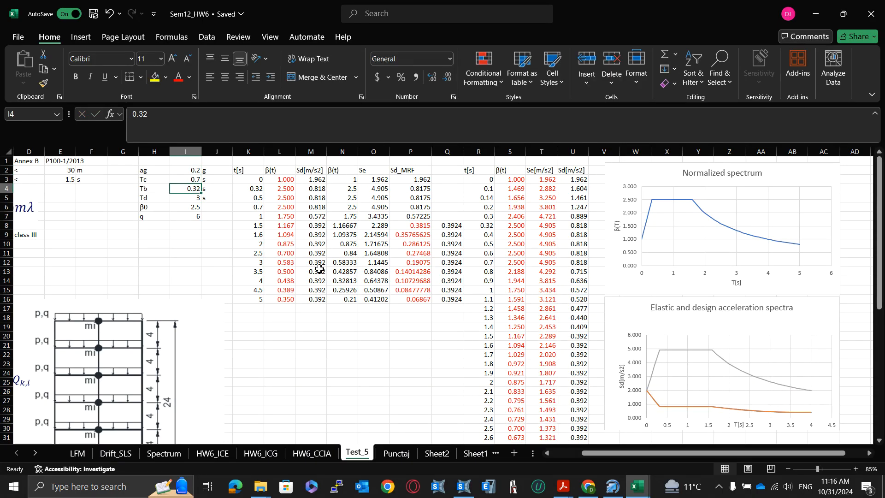
text(0.14)
key(Return)
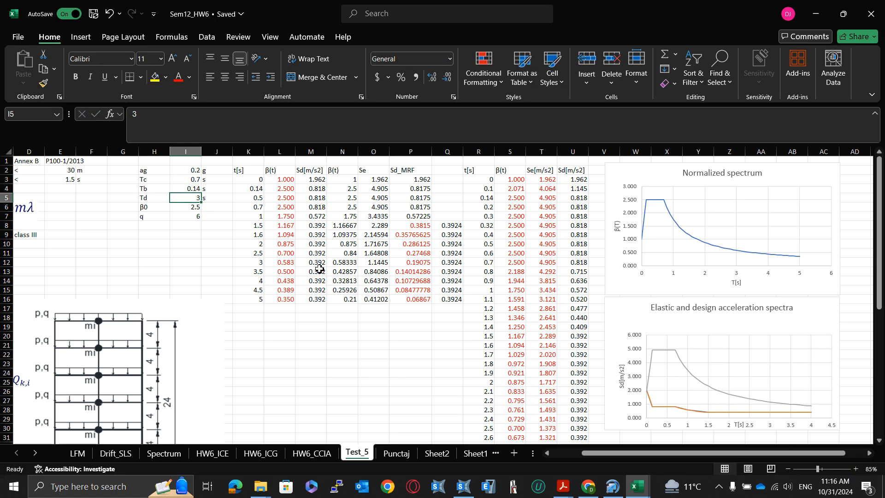
key(Return)
key(Return)
text(6.5)
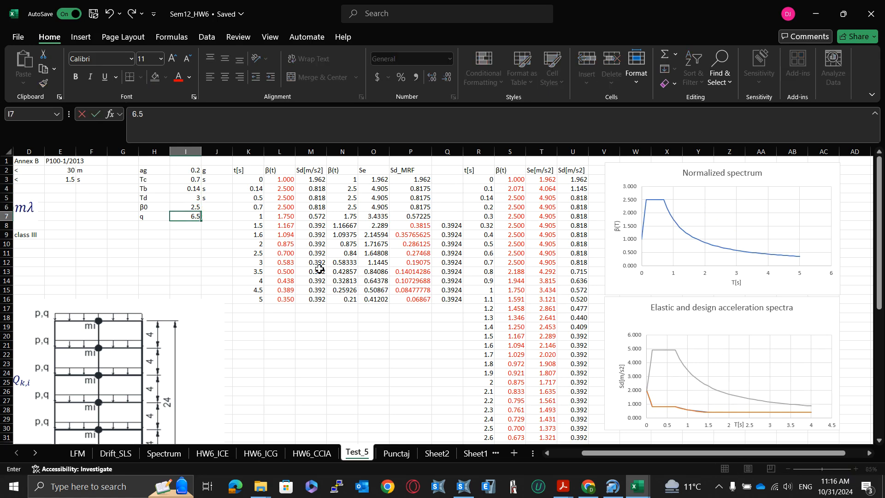
key(Return)
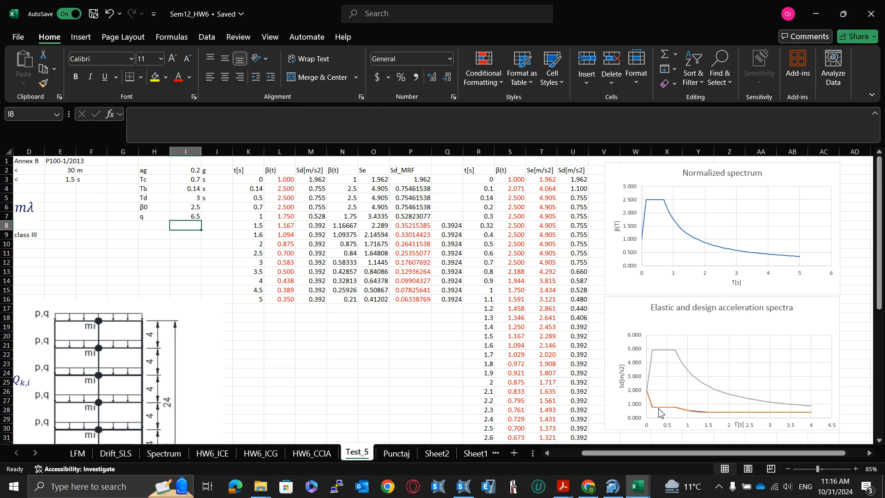
- Copy the t[s] period values in R3:R55 of the Test_5 sheet
mouse_move(662, 409)
drag(256, 182, 251, 309)
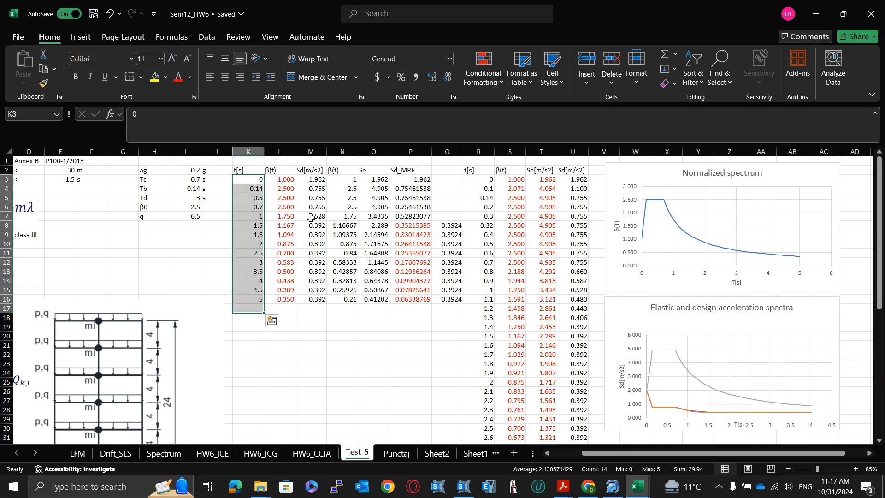
drag(314, 181, 302, 297)
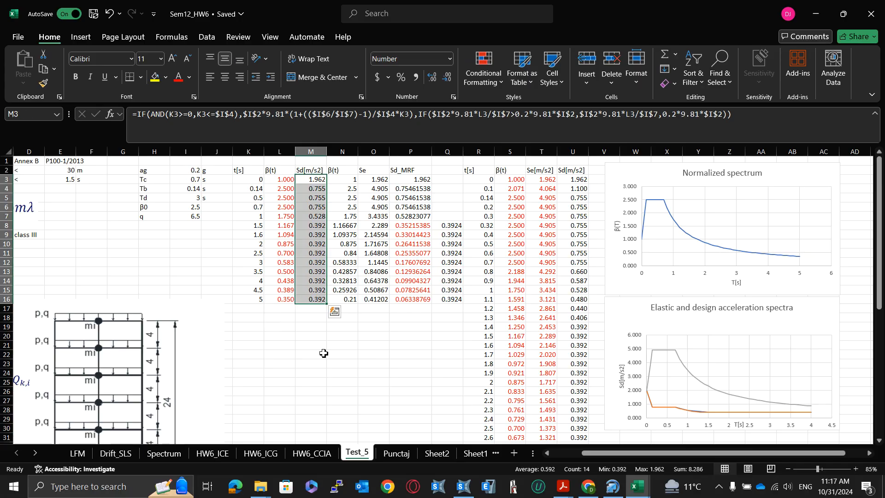
click(484, 181)
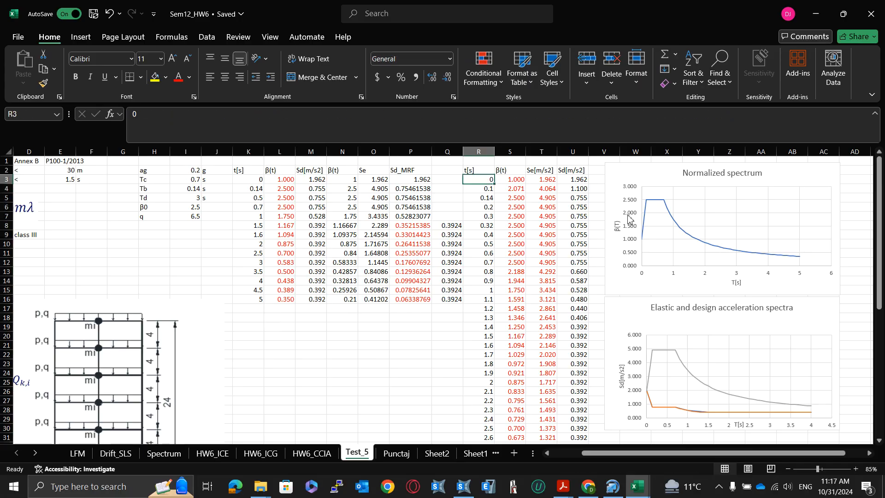
key(ctrl+shift+Down)
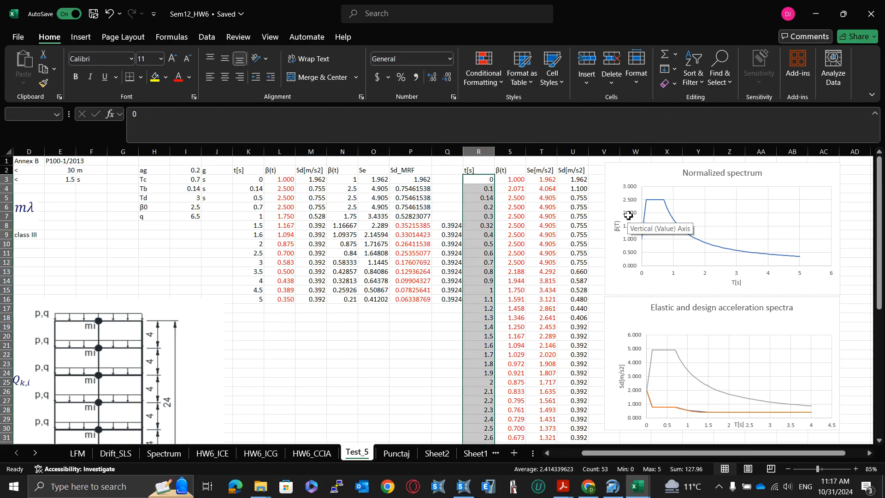
key(ctrl+c)
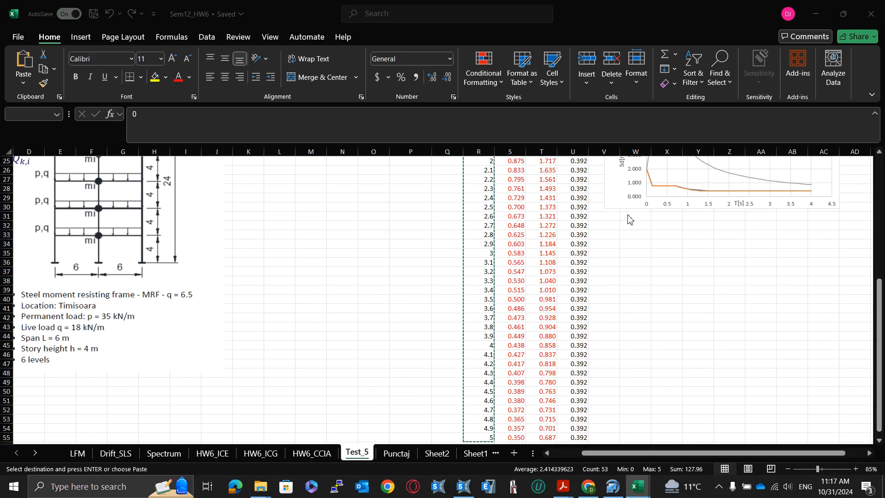
- Switch to the Book1 workbook and paste the copied periods into the MRF Period column from B6, keeping source formatting
key(alt+Tab)
click(638, 487)
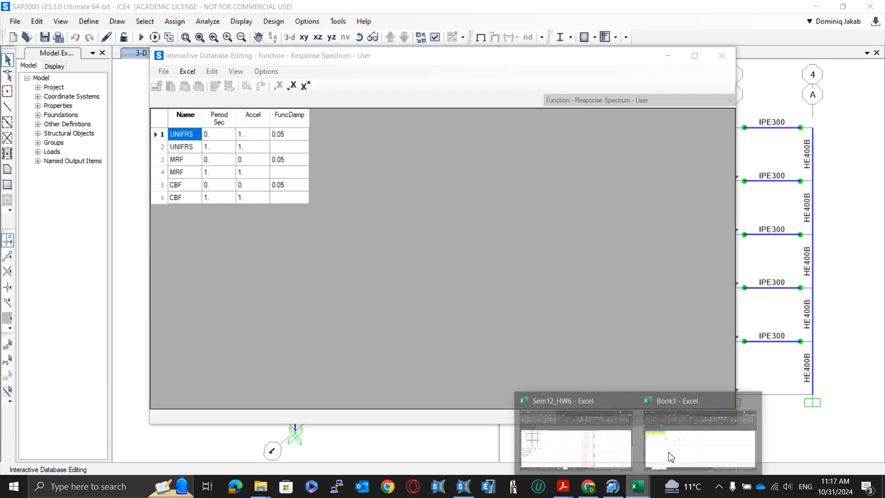
click(668, 451)
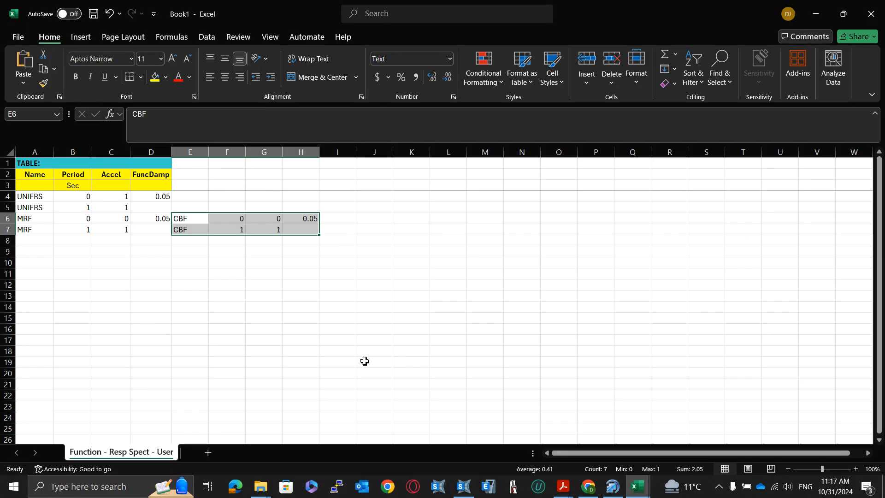
click(78, 218)
key(ctrl+v)
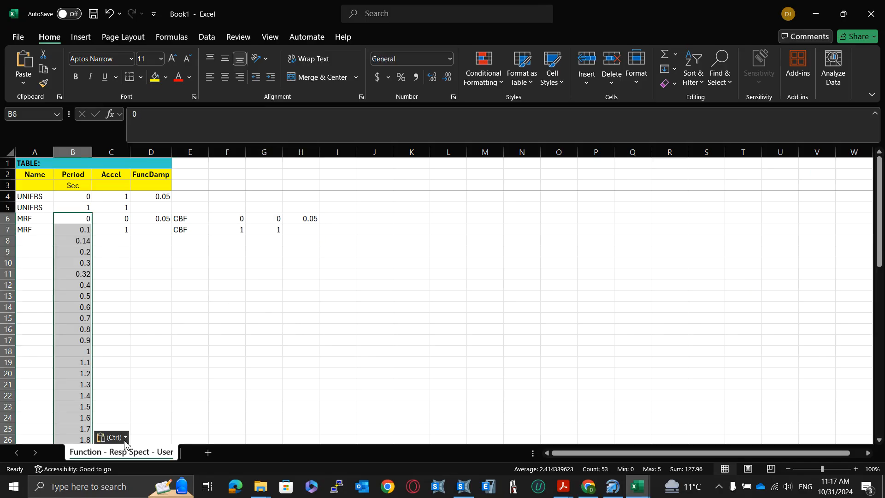
click(125, 438)
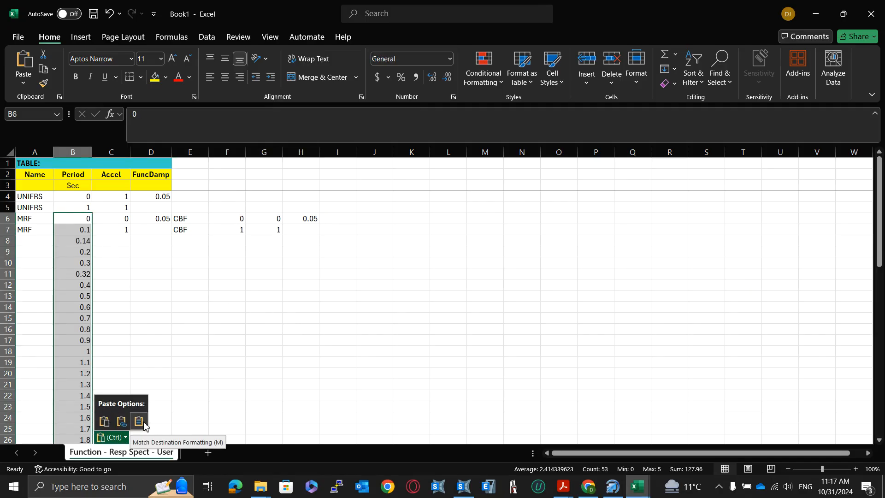
click(105, 421)
- Return to the Sem12_HW6 workbook and copy the design acceleration Sd[m/s2] values in U3:U55
key(alt+Tab)
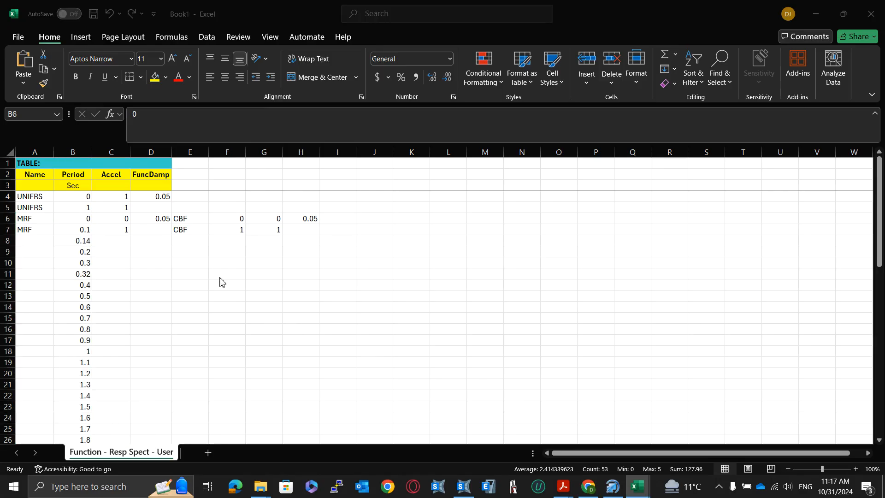
key(alt+Tab)
key(alt+Tab)
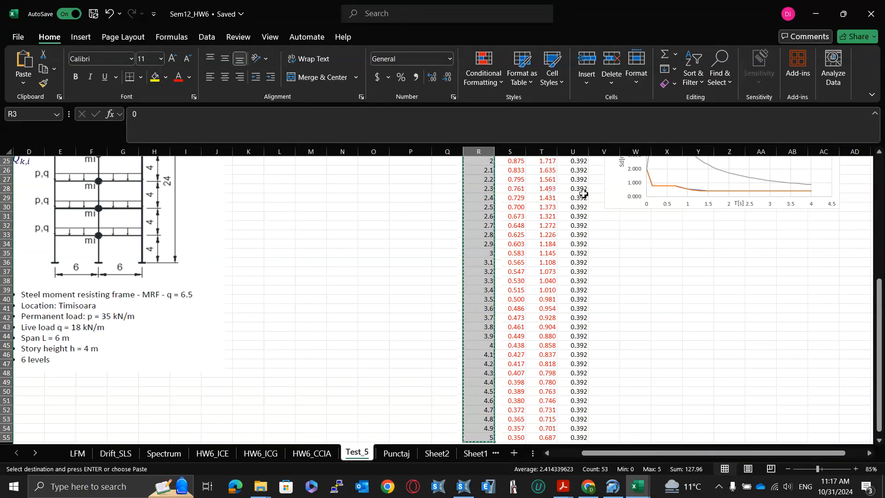
click(584, 193)
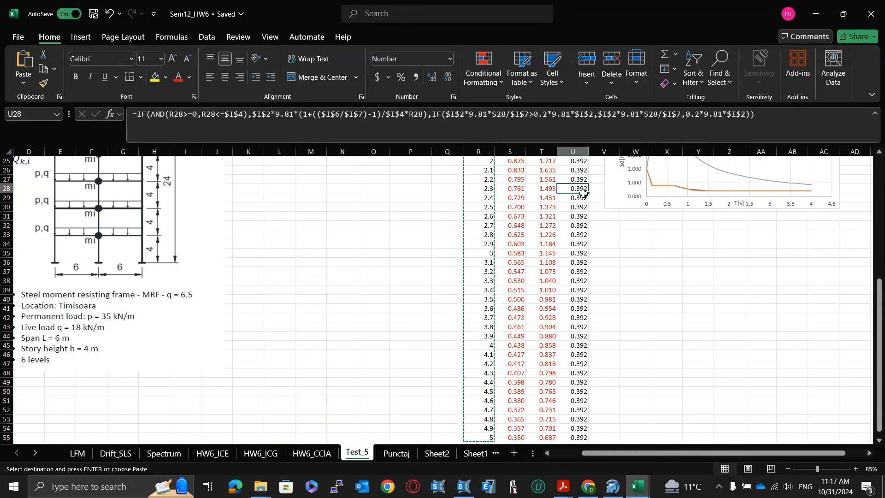
key(ctrl+Up)
key(Down)
key(ctrl+shift+Down)
key(ctrl+c)
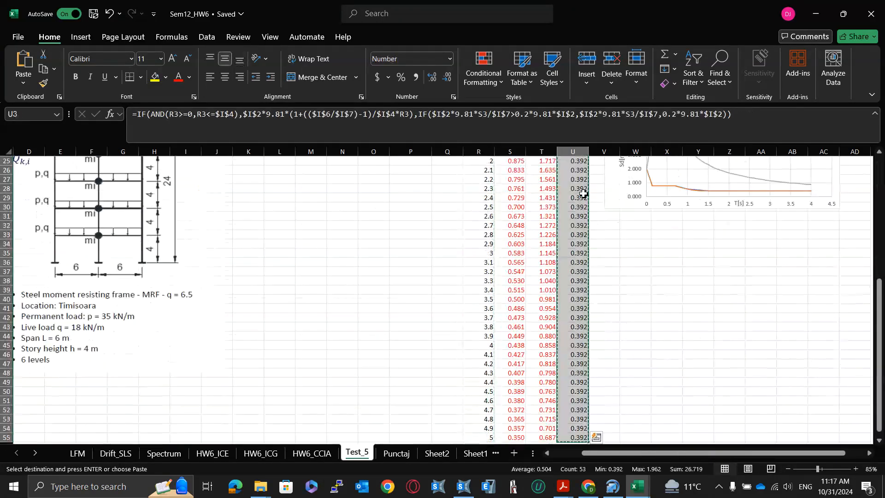
- Paste the design accelerations as values into the MRF Accel column of Book1 from C6
key(alt+Tab)
key(alt+Tab)
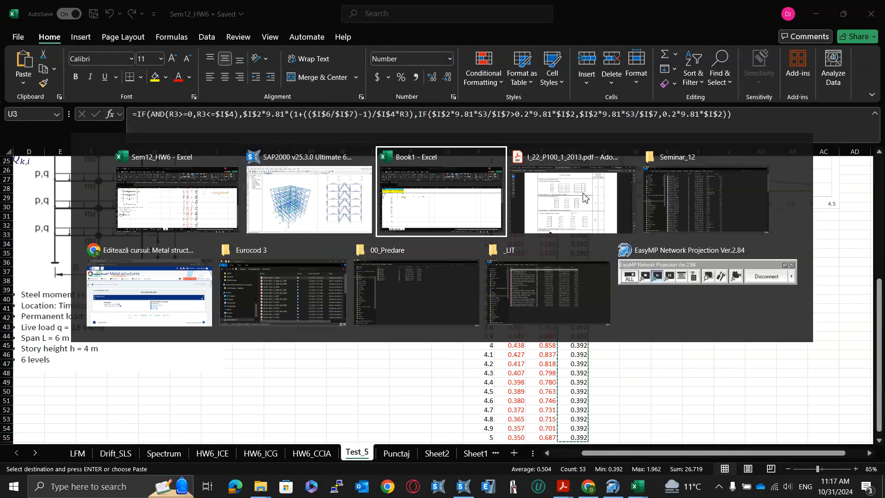
key(Right)
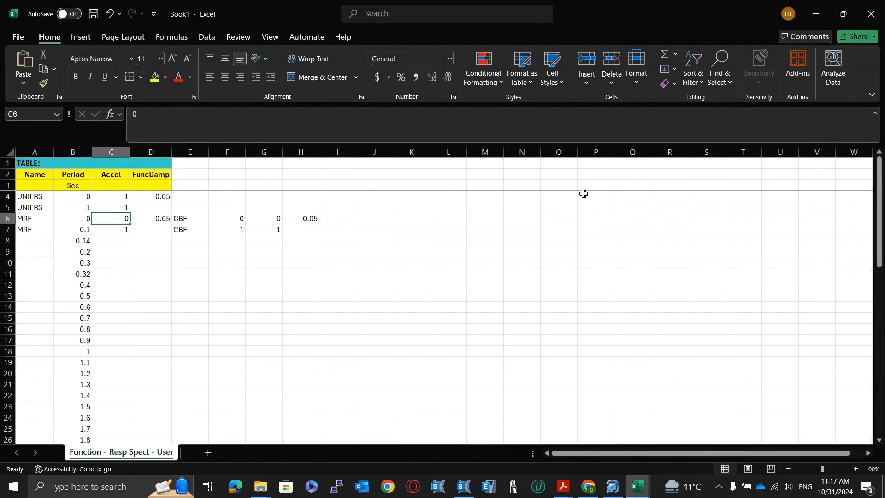
key(ctrl+v)
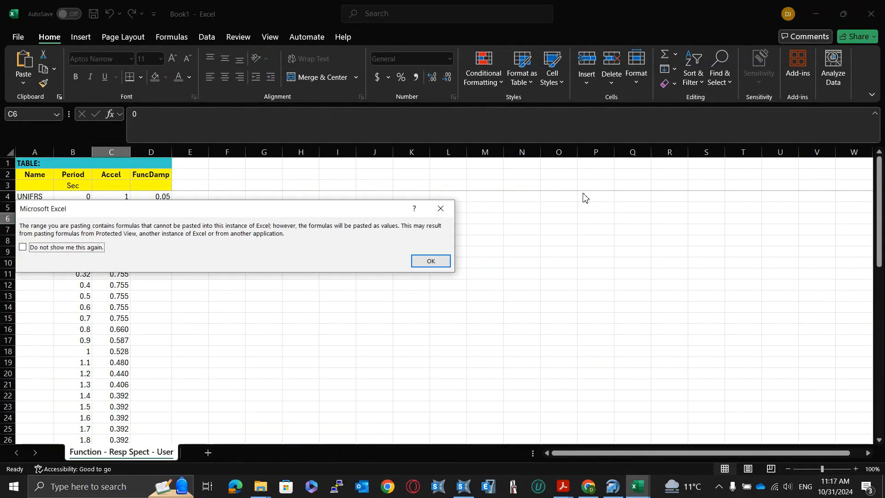
key(Return)
click(240, 340)
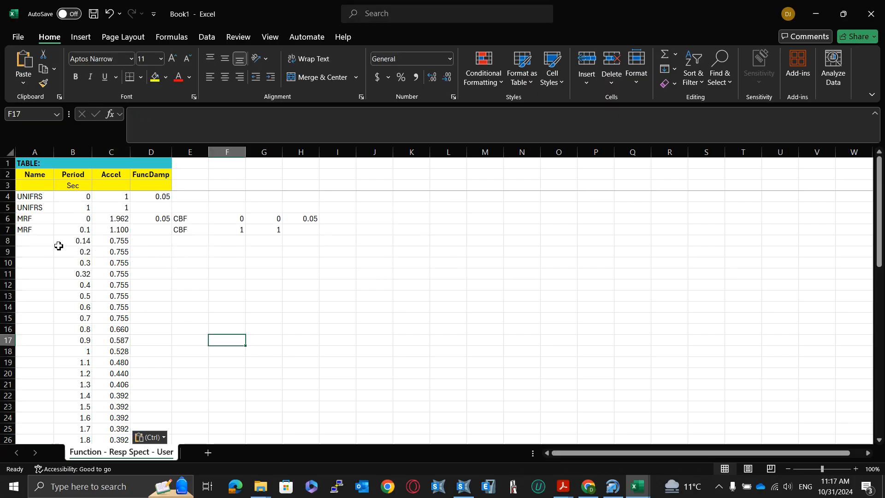
- Fill the MRF name down column A to row 58 and move the two CBF rows below it to A59
click(43, 233)
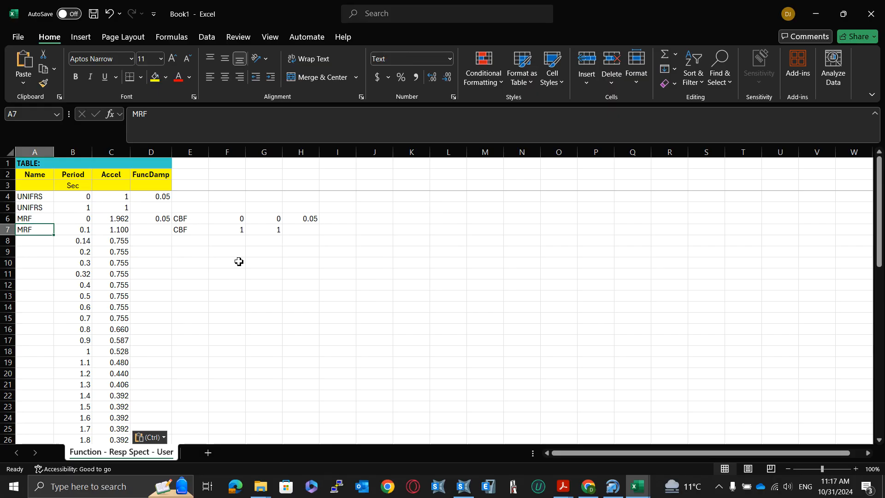
double_click(54, 235)
scroll(185, 286, down, 17)
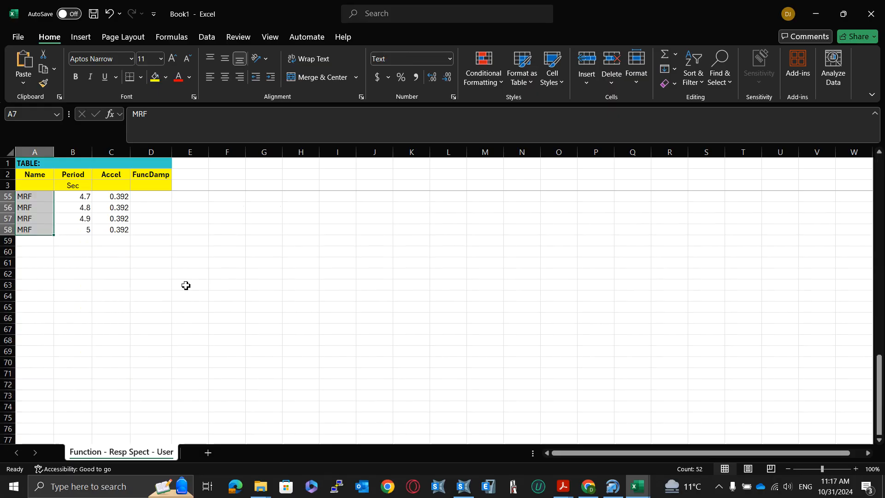
scroll(186, 286, up, 17)
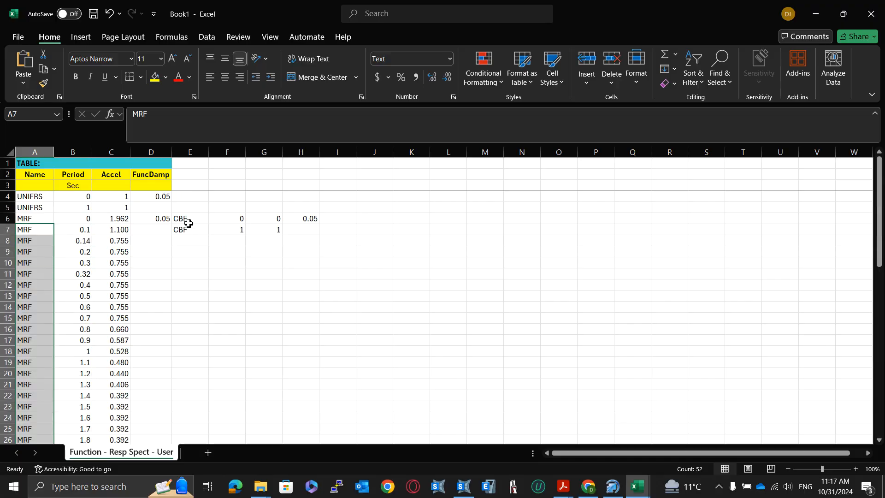
drag(189, 223, 133, 352)
click(251, 339)
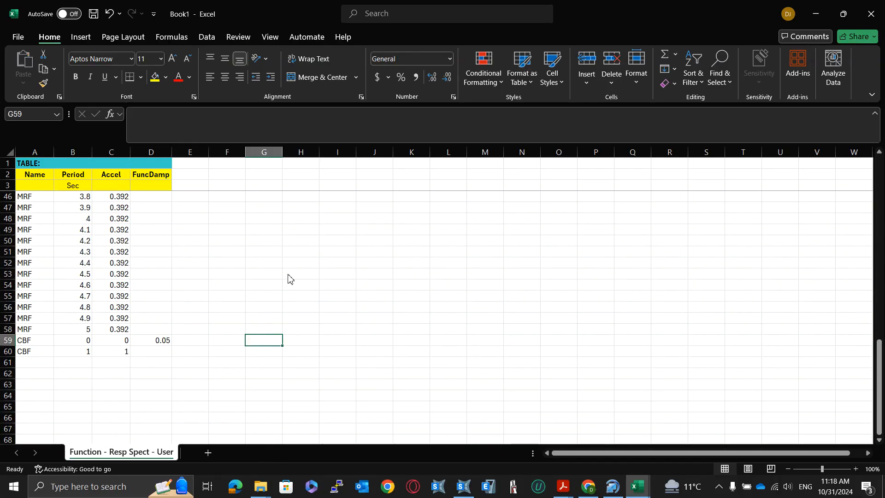
- Switch to I_22_P100_1_2013.pdf in Acrobat and check the behaviour factor for centrically braced frames with V diagonals
key(alt+Tab)
click(560, 485)
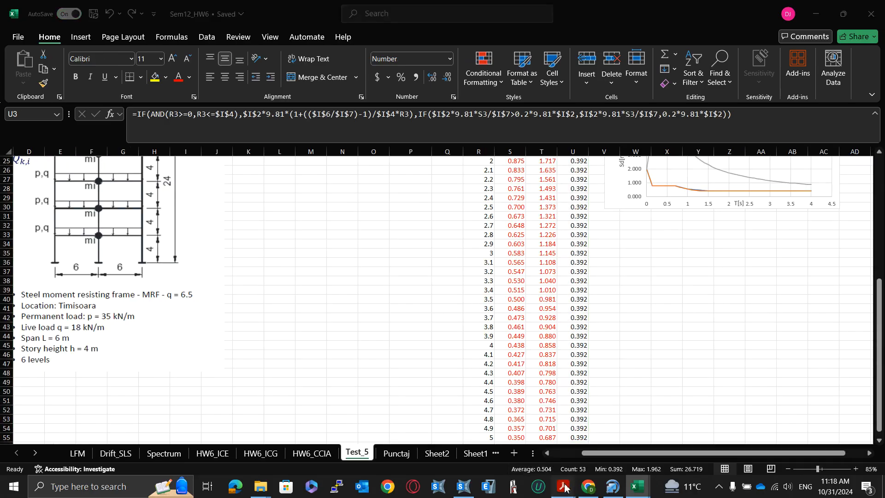
click(563, 487)
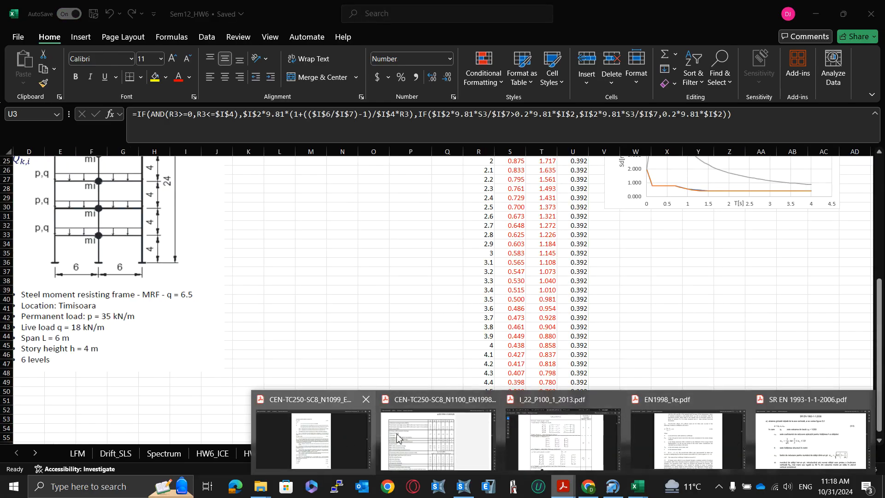
click(541, 435)
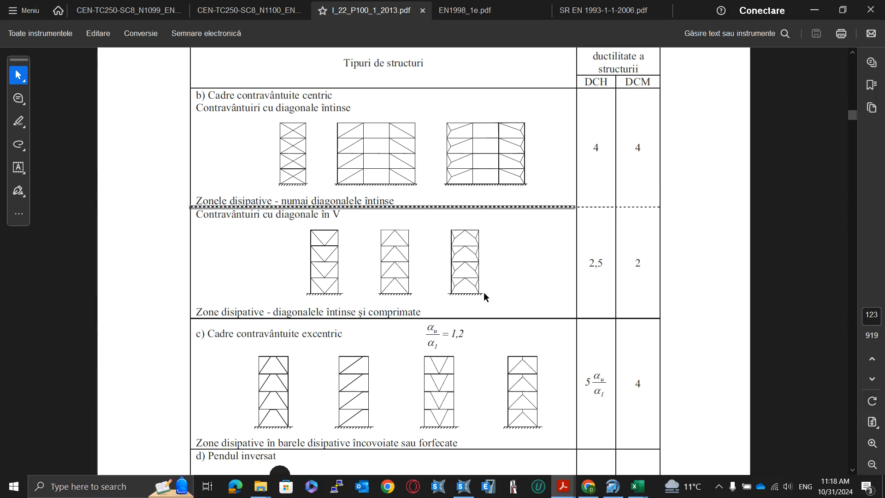
- Return to the Test_5 sheet in Excel and set the behaviour factor q to 2.5
key(alt+Tab)
scroll(398, 244, up, 2)
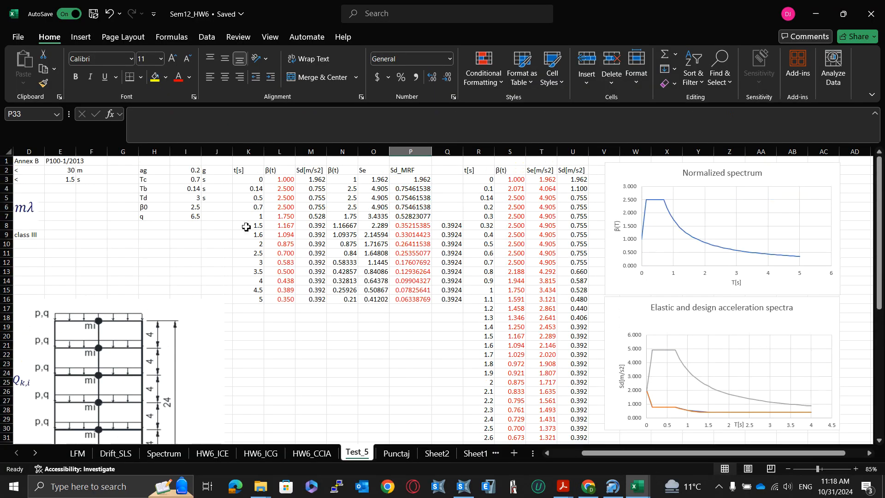
click(186, 216)
text(2.5)
key(Return)
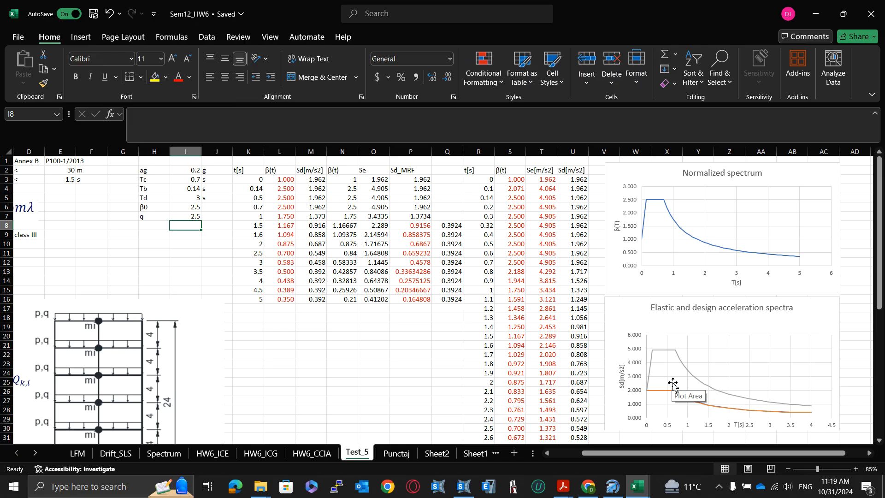
- Copy the periods in R3:R55 and paste them into the CBF Period column of Book1 from B59
click(489, 180)
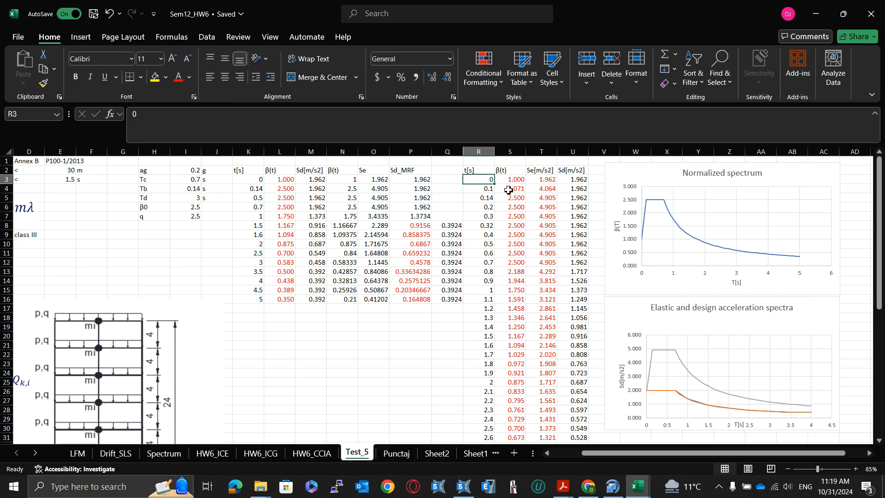
key(ctrl+shift+Down)
key(ctrl+c)
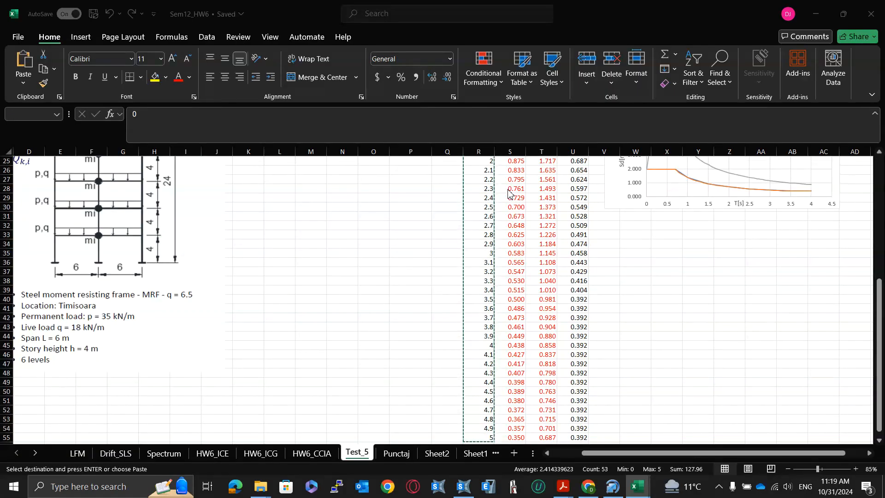
key(alt+Tab)
key(alt+Tab)
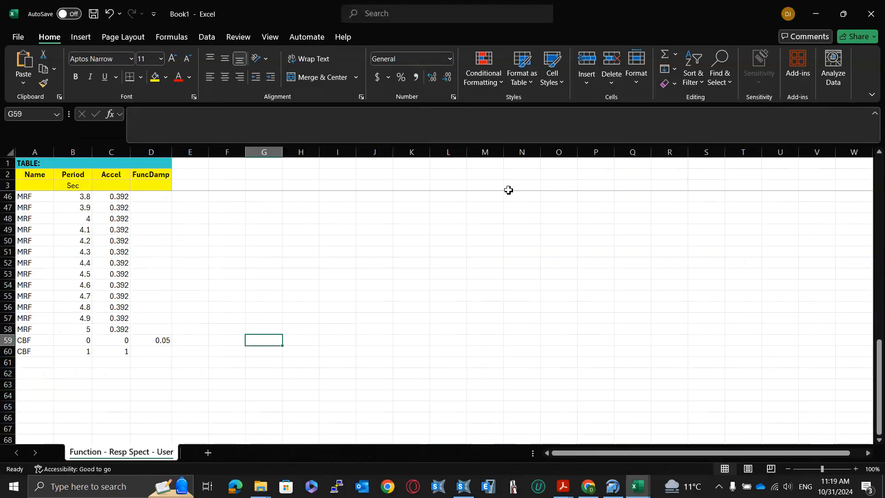
key(Left)
key(Left)
key(Left)
key(Left)
key(Left)
key(ctrl+v)
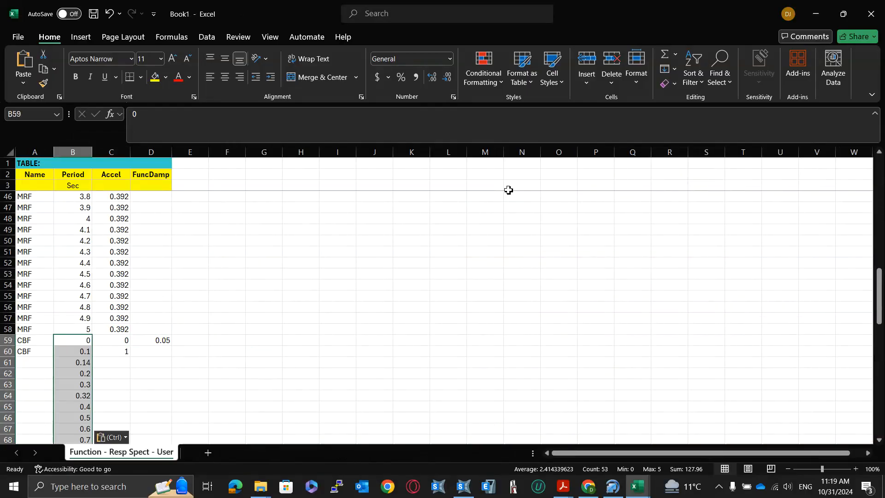
- Copy the recalculated Sd[m/s2] values in U3:U55 and paste them into the CBF Accel column of Book1 from C59
key(alt+Tab)
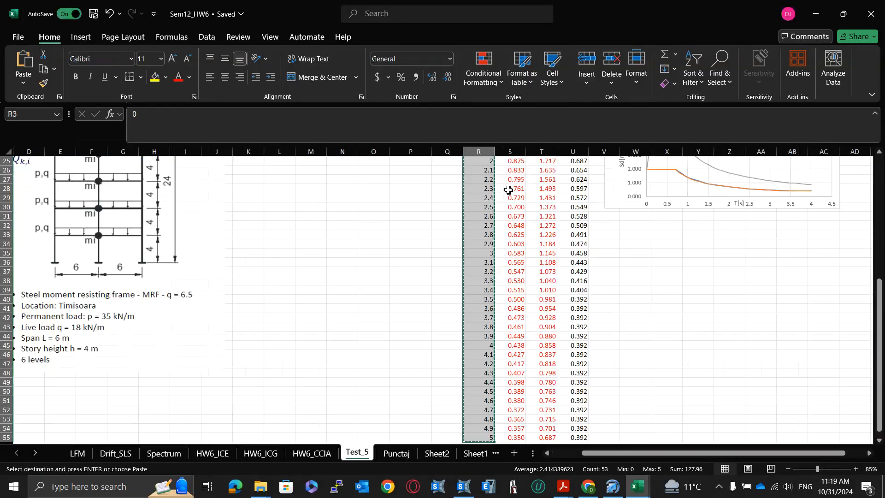
key(Right)
scroll(508, 190, up, 1)
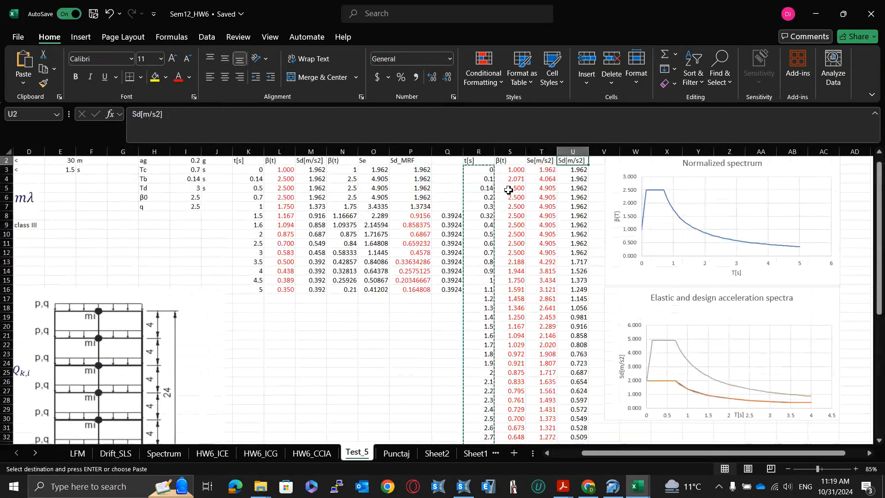
key(ctrl+shift+Down)
key(ctrl+c)
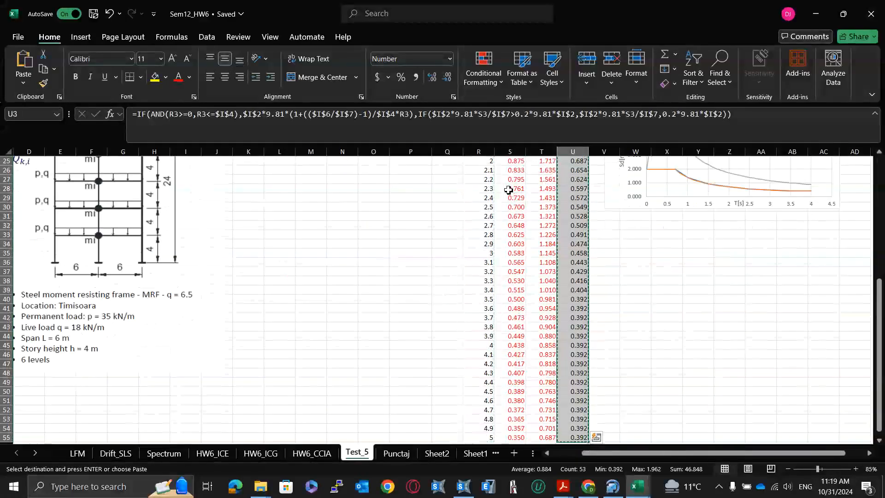
key(alt+Tab)
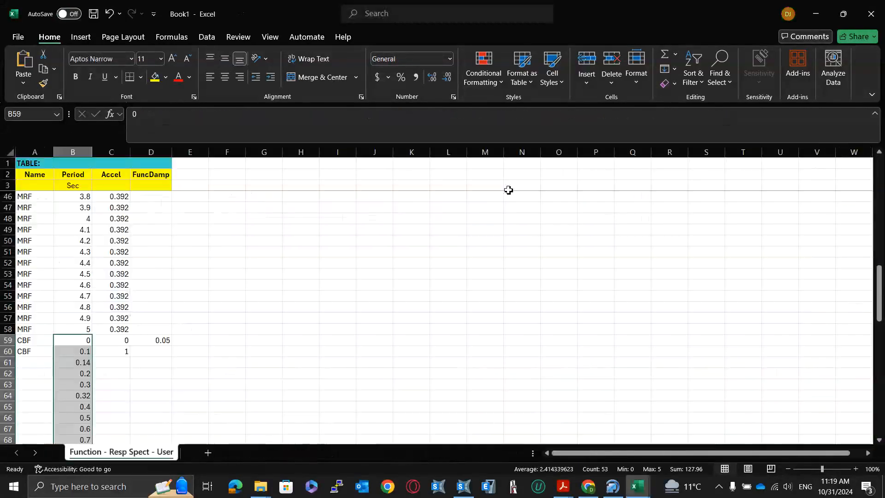
key(Right)
key(ctrl+v)
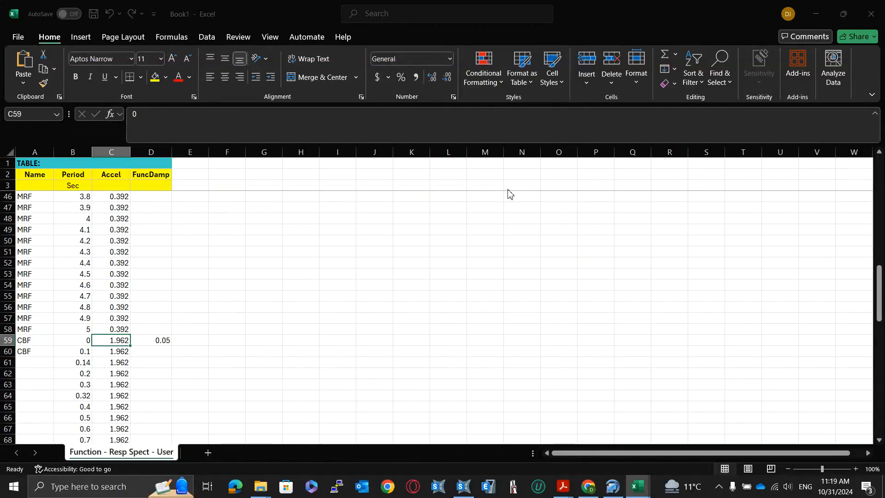
- Finish pasting the CBF Accel values and fill the CBF name from A60 down alongside the remaining periods
click(420, 259)
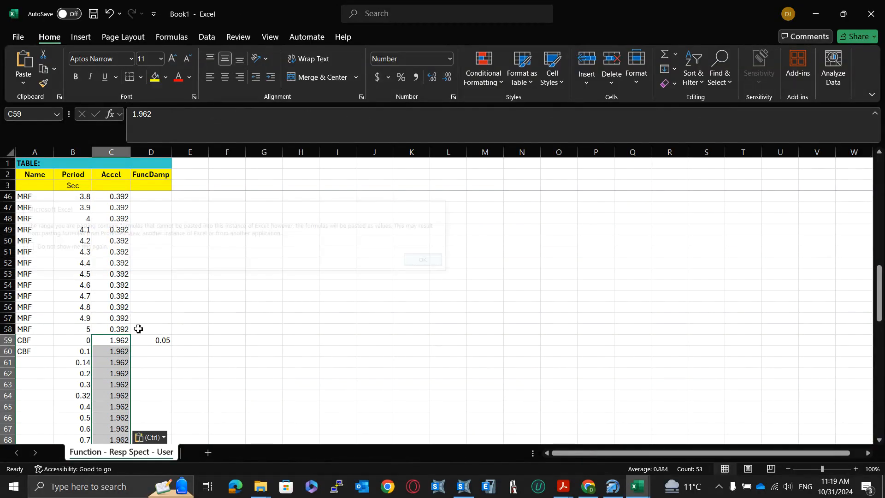
click(39, 354)
double_click(53, 357)
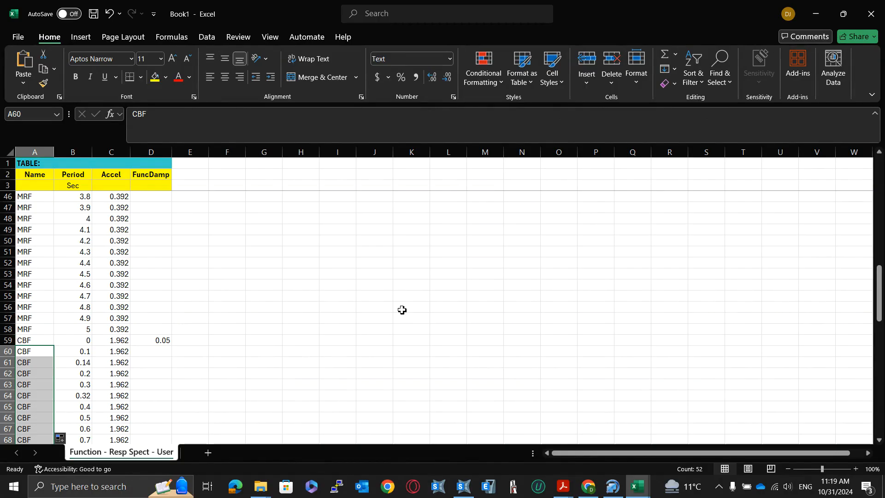
- Switch to SAP2000, retrieve the user response spectrum table from Excel, apply it to the model and finish the interactive database editing
click(463, 486)
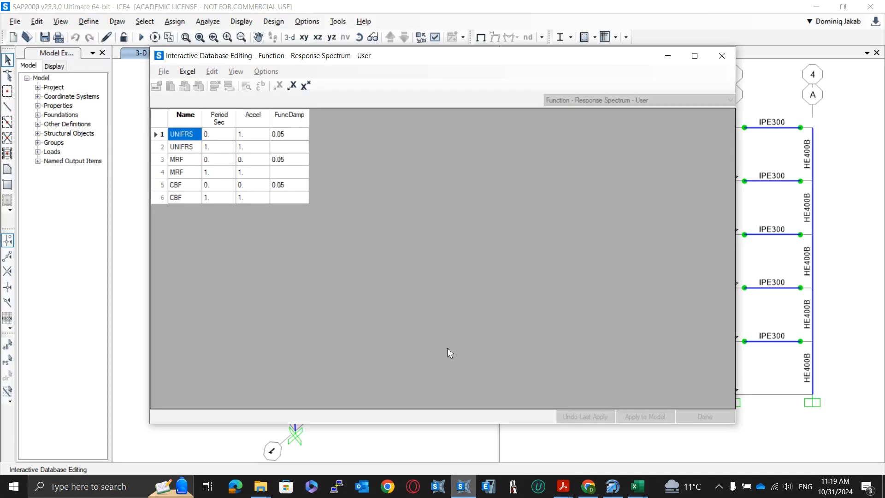
click(189, 72)
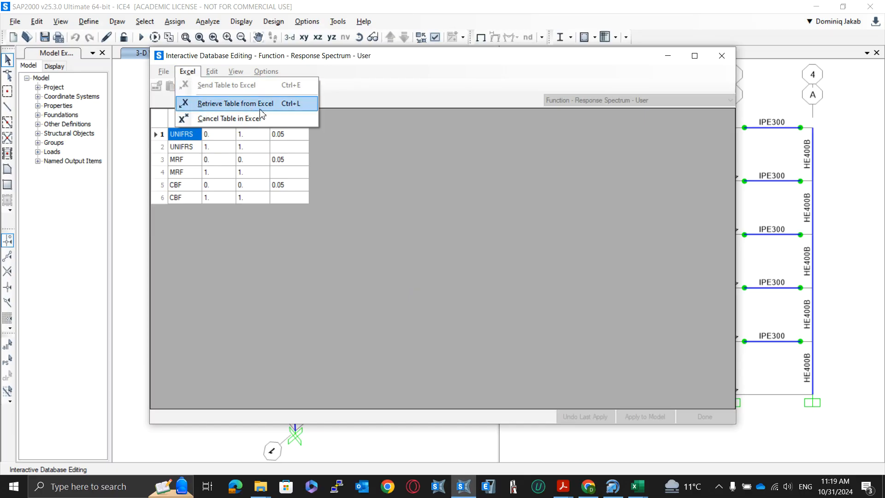
click(235, 104)
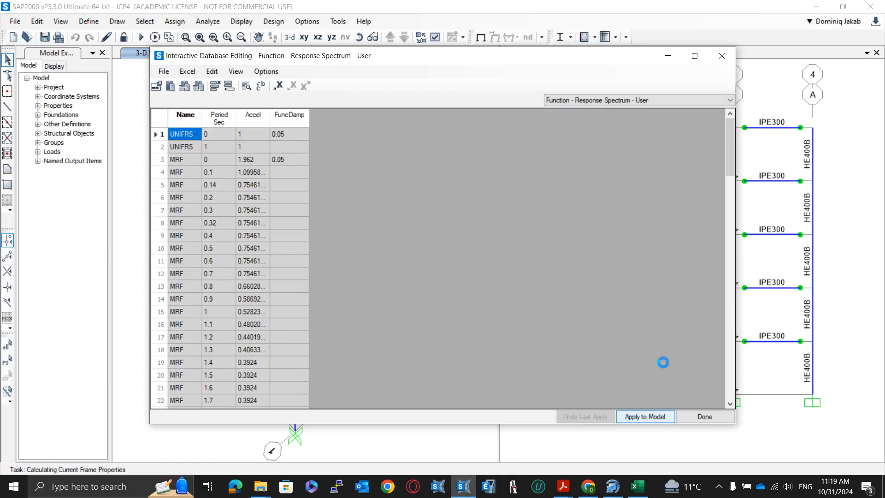
click(695, 414)
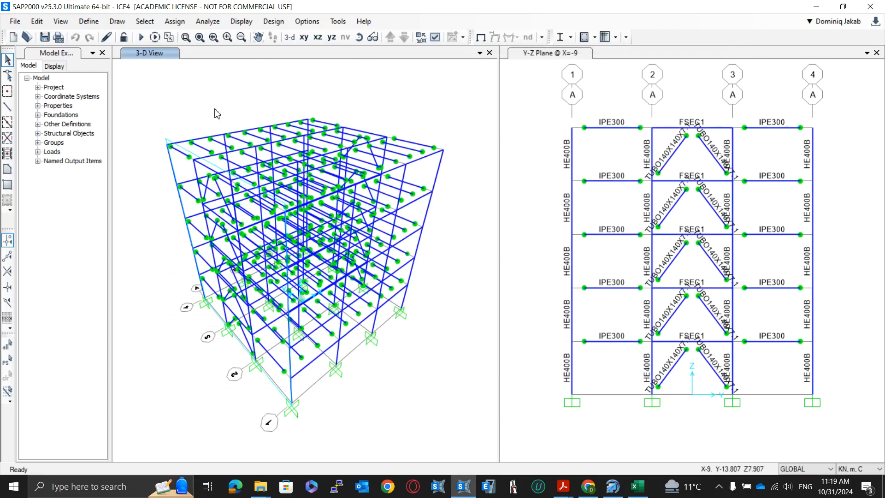
click(88, 23)
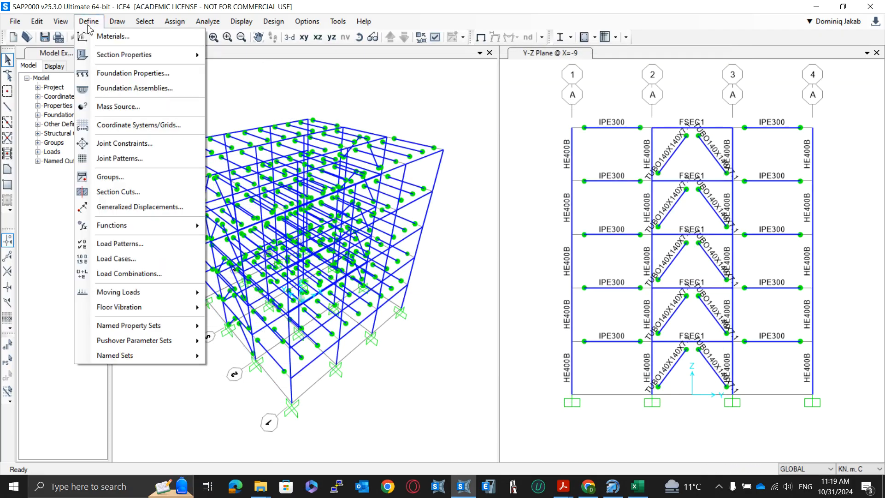
click(116, 259)
key(Escape)
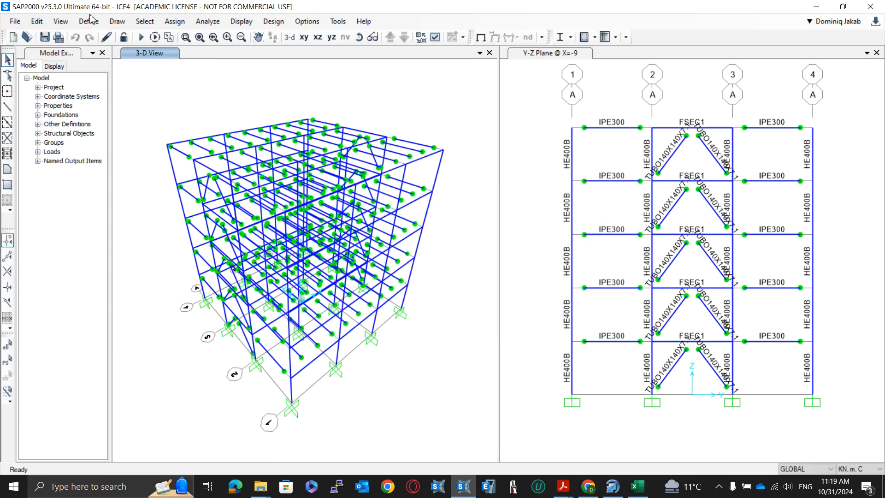
- Check the definitions and graphs of the CBF and MRF response spectrum functions
click(88, 21)
mouse_move(201, 229)
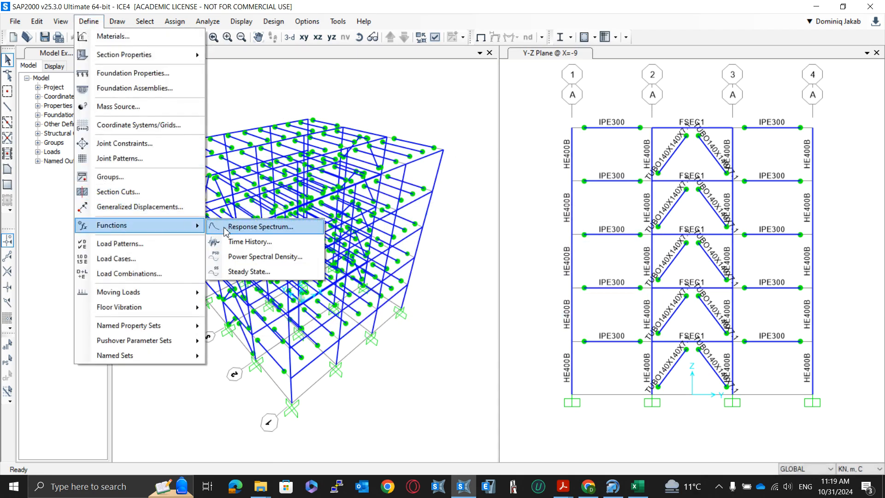
click(251, 227)
click(472, 245)
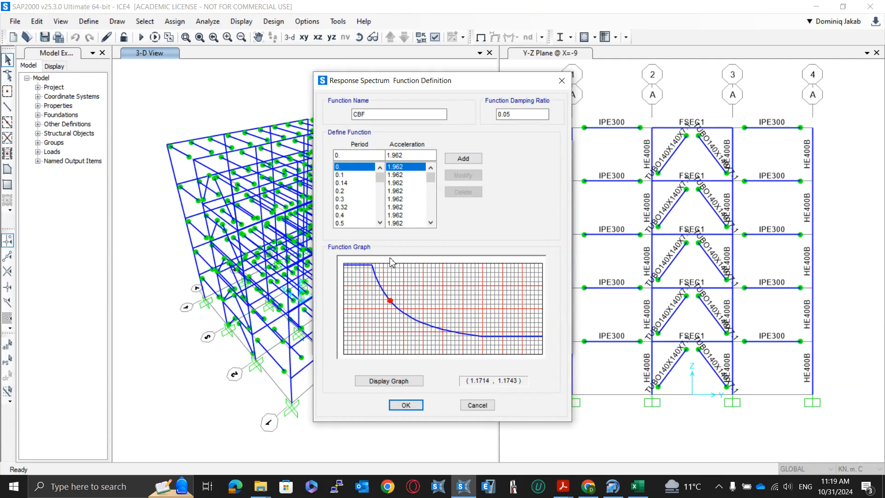
key(Return)
click(371, 197)
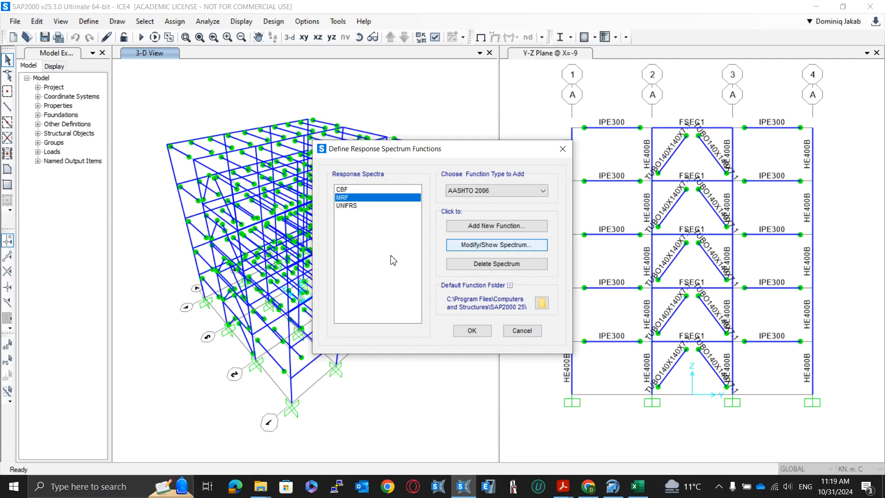
key(Return)
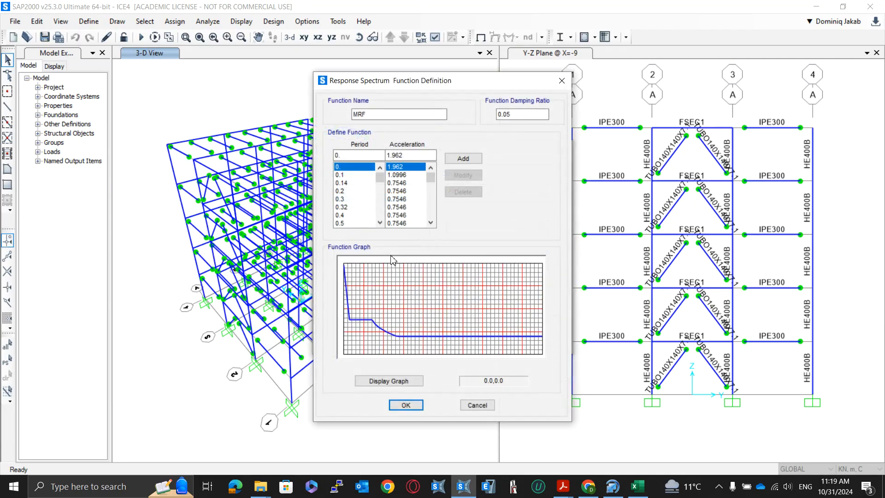
key(Return)
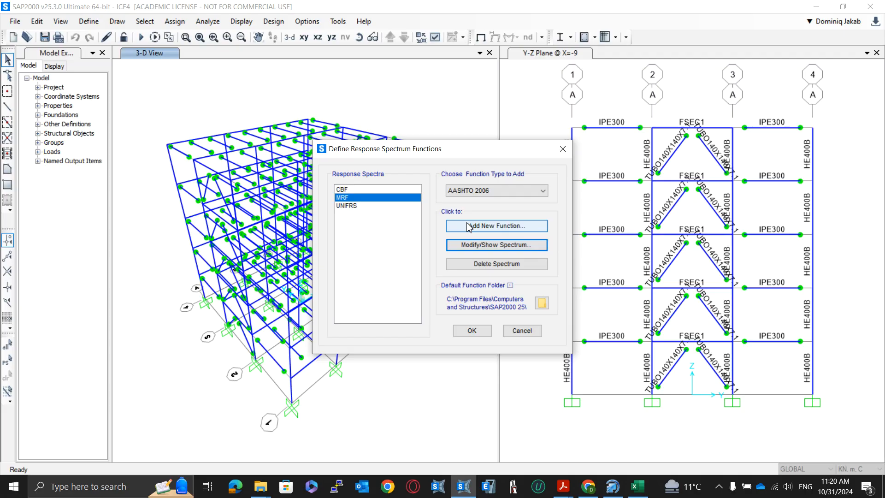
click(470, 333)
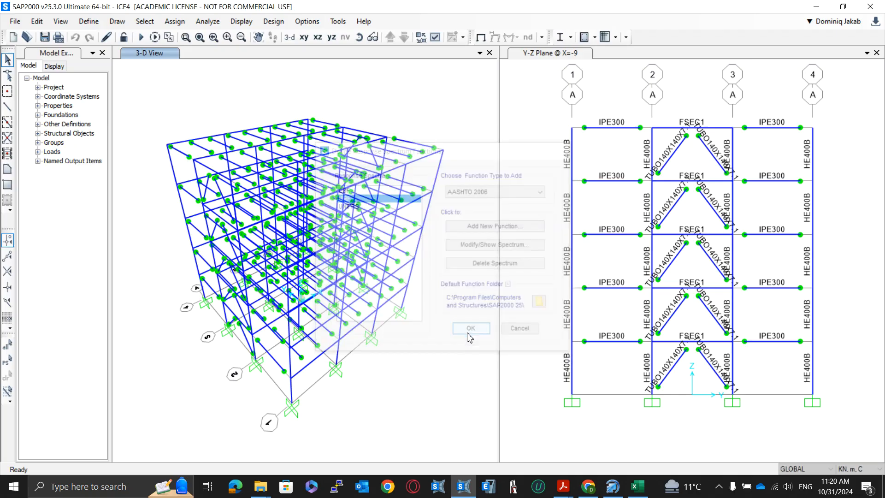
- Save the model and review the defined load cases
click(45, 38)
click(88, 21)
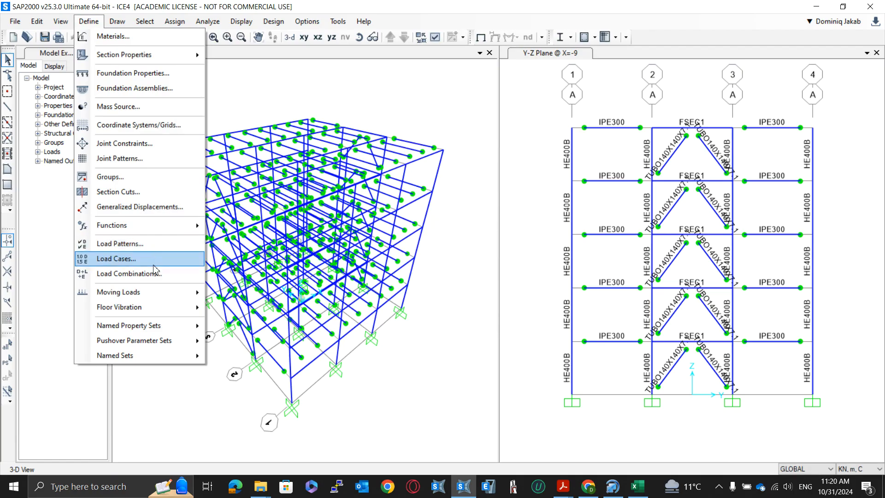
click(470, 357)
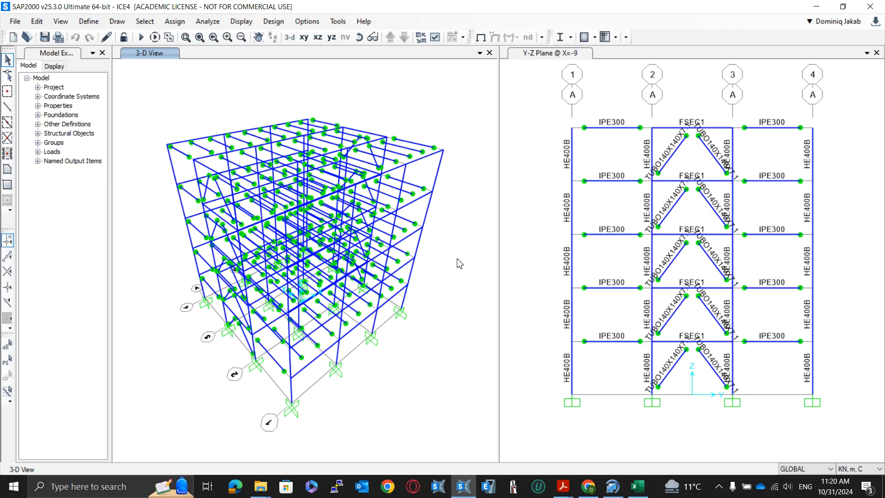
click(718, 134)
drag(721, 121, 717, 134)
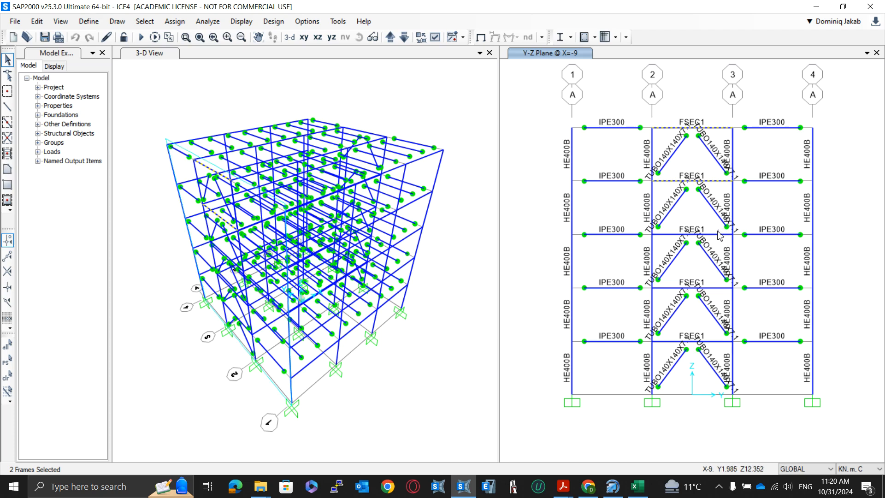
drag(719, 229, 711, 239)
drag(719, 284, 710, 295)
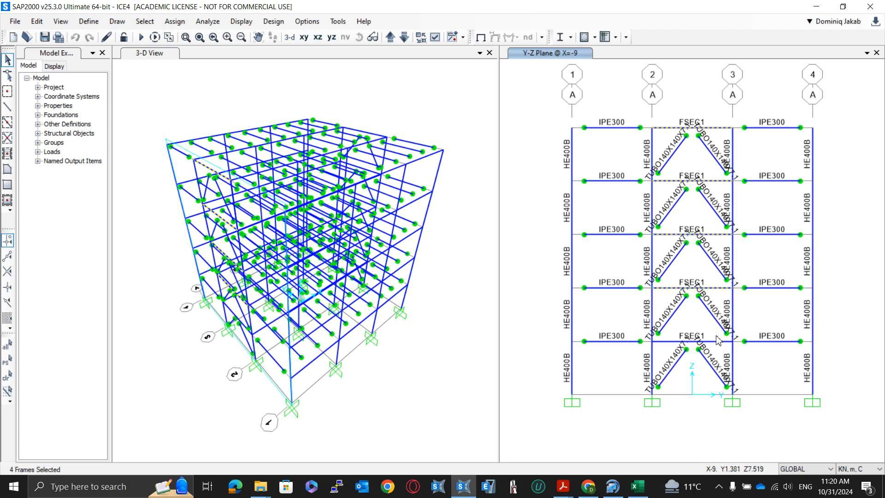
drag(719, 338, 709, 349)
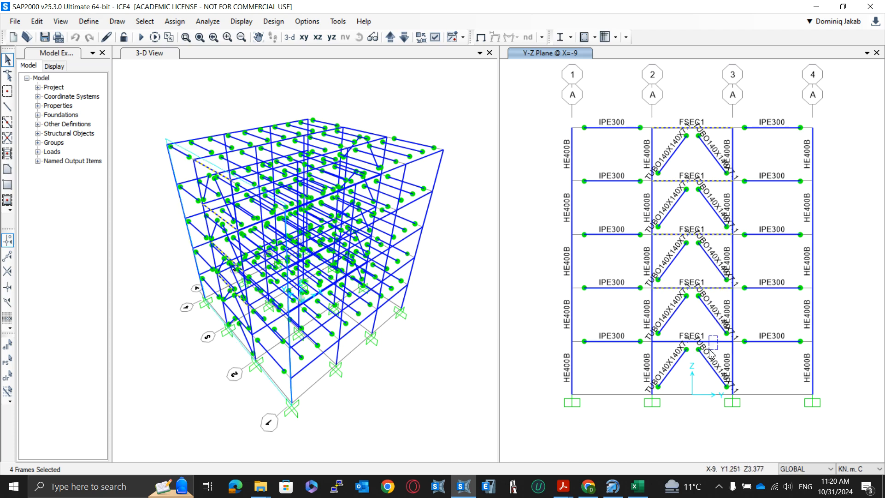
click(389, 39)
click(390, 39)
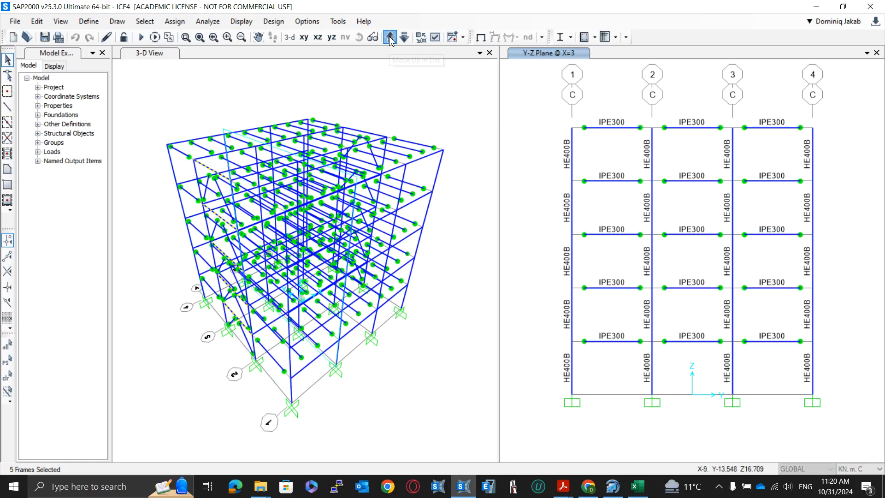
click(390, 39)
click(390, 39)
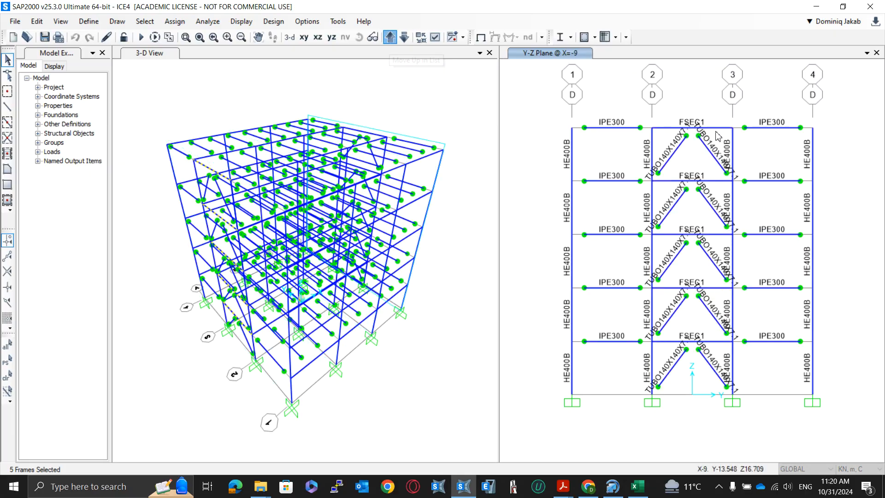
click(390, 38)
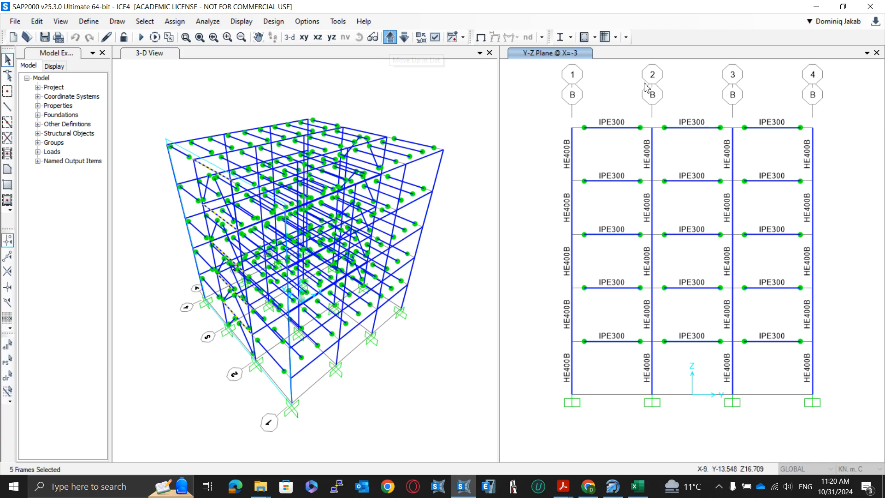
key(Escape)
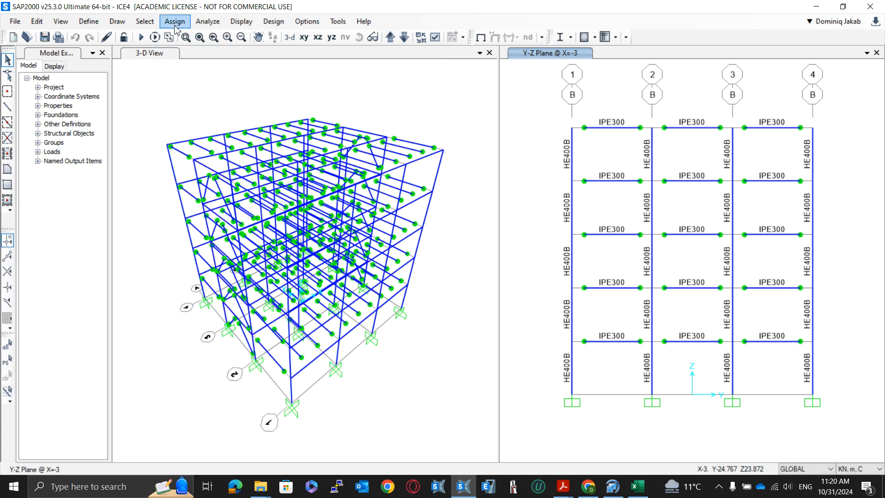
- Select all frames that use the FSEC1 section and assign them the HE400B frame section
click(145, 21)
mouse_move(202, 36)
mouse_move(341, 138)
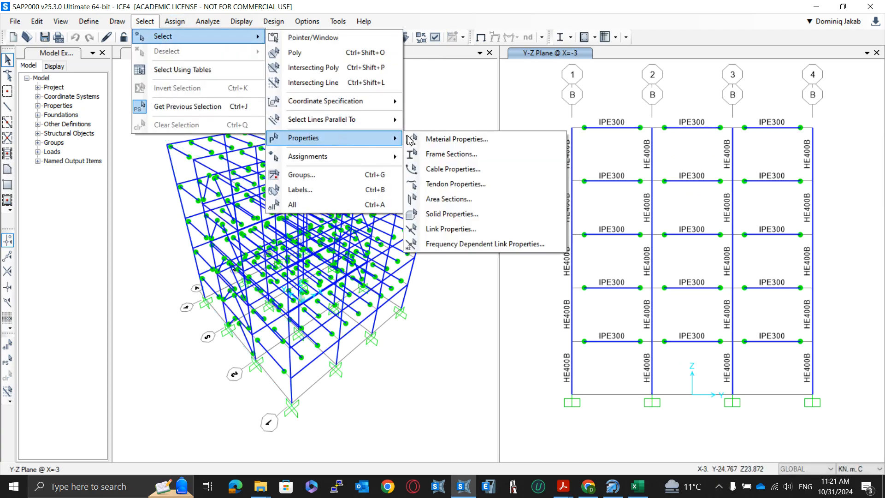
click(461, 151)
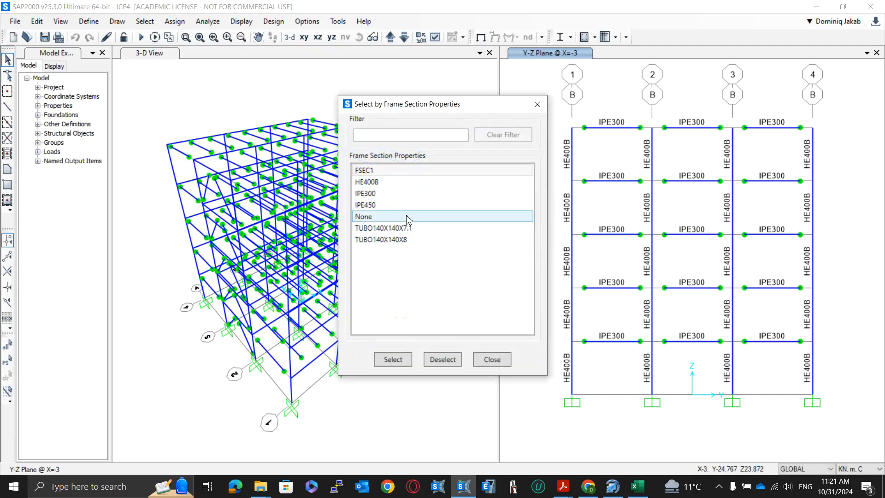
click(393, 170)
click(393, 359)
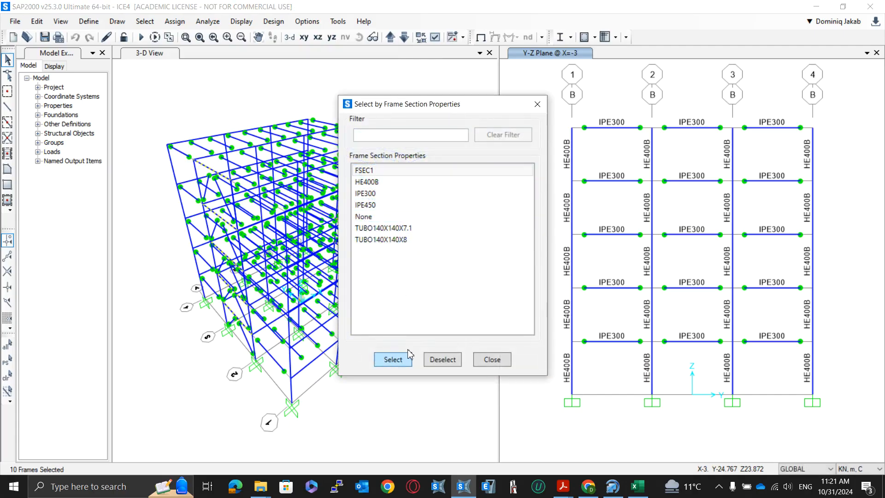
click(537, 104)
click(182, 22)
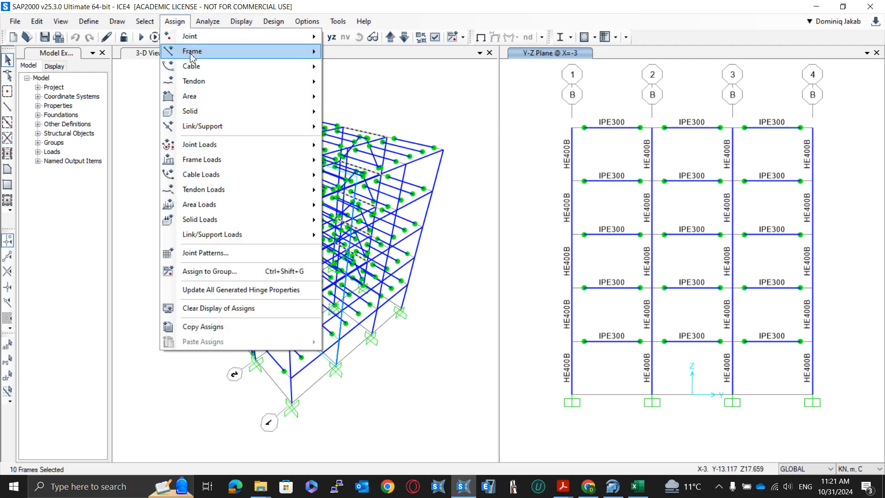
mouse_move(194, 51)
click(348, 52)
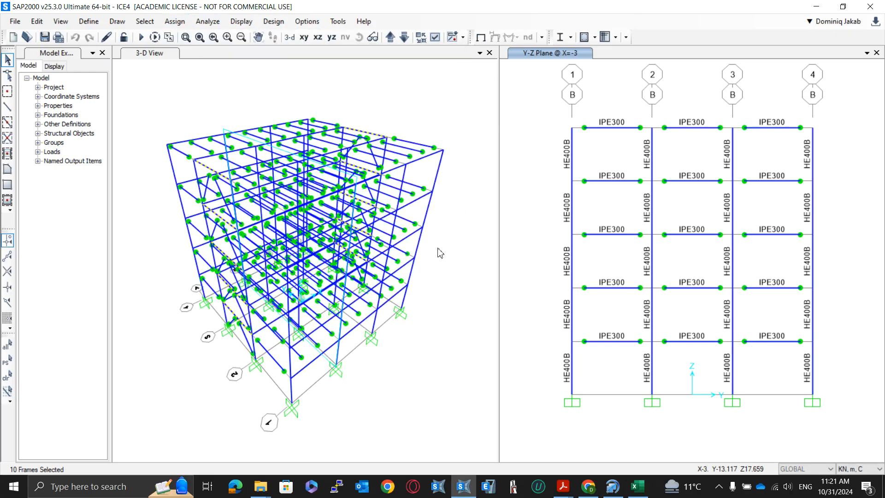
click(396, 160)
click(398, 148)
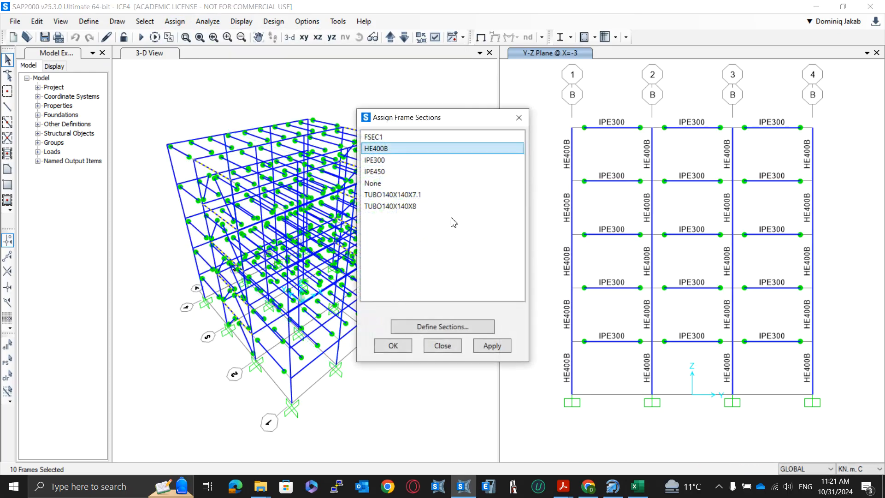
click(492, 346)
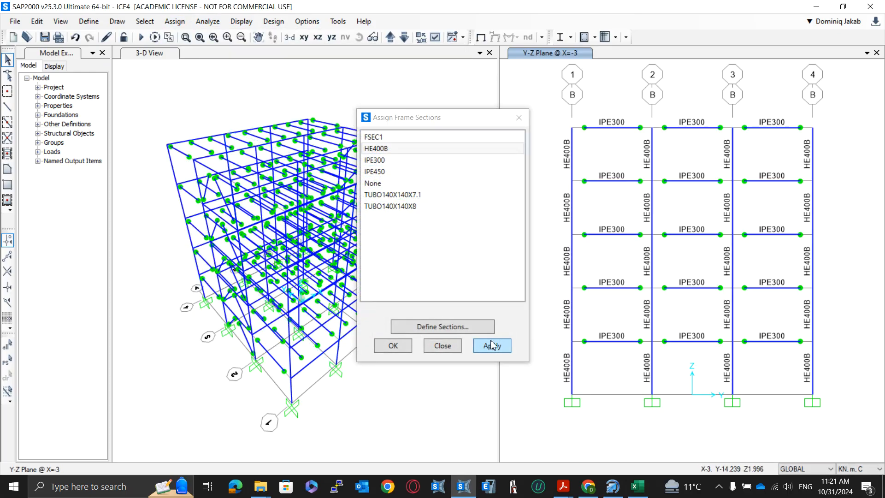
click(519, 118)
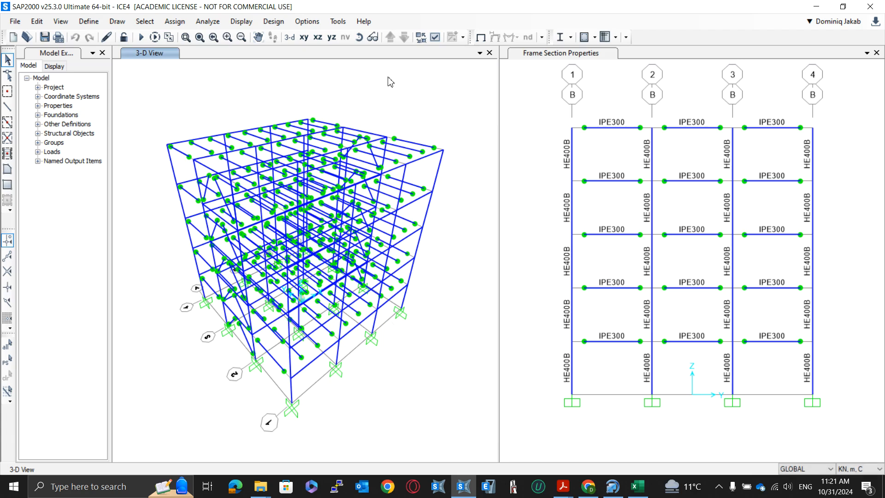
- Display the 3-D view as extruded sections with shrunken and filled objects
click(435, 38)
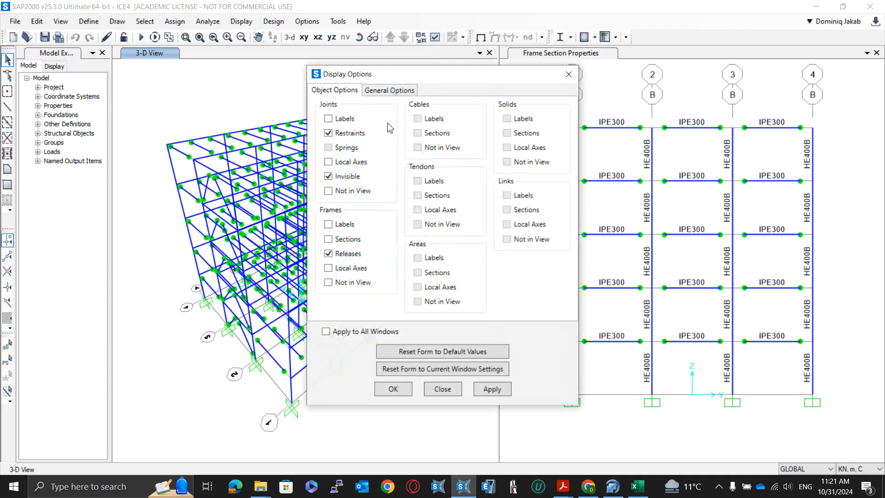
click(389, 90)
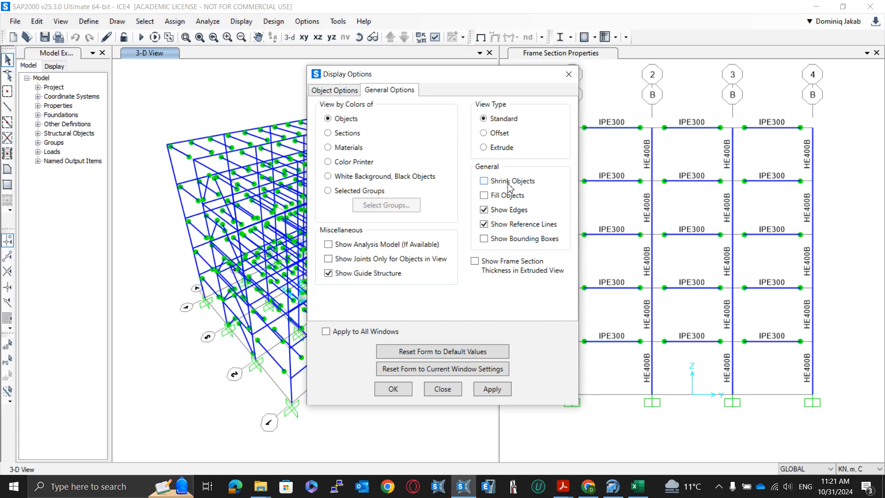
click(497, 154)
click(513, 183)
click(514, 196)
click(492, 389)
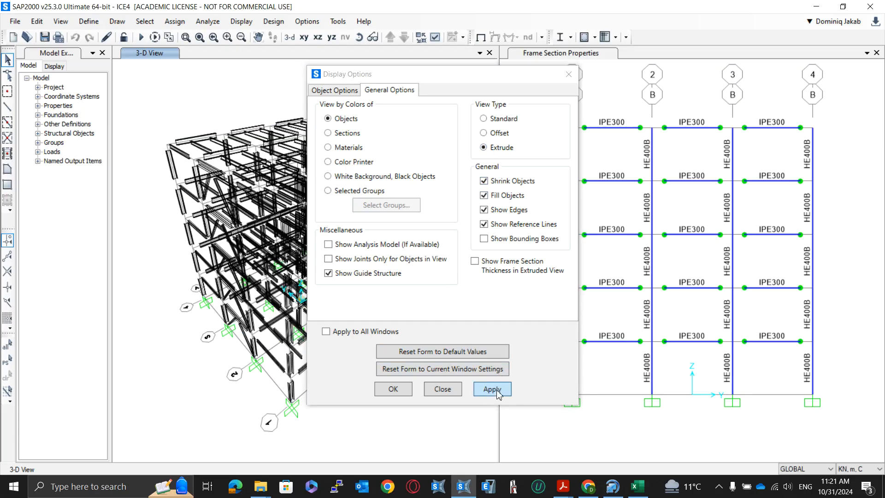
click(568, 74)
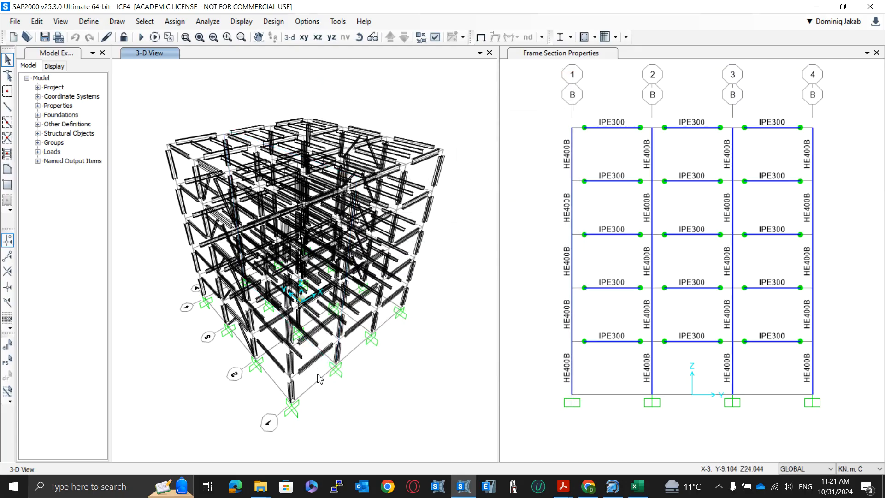
- Switch to Chrome, open the Project data PDF from the Metal structures course page in a new tab, and examine the column orientations in plan
scroll(320, 379, up, 5)
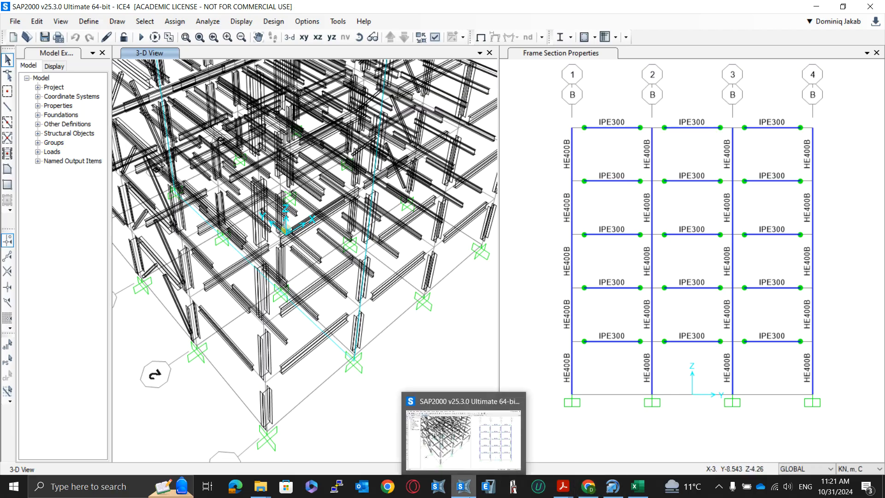
mouse_move(438, 485)
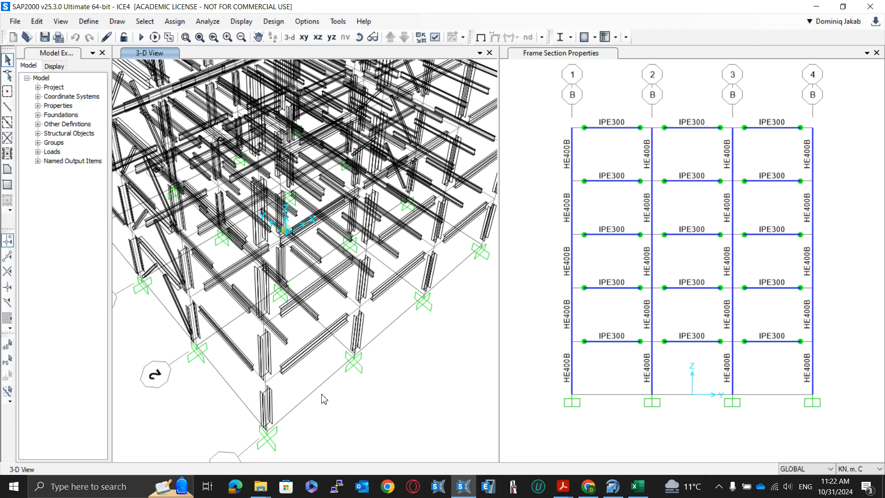
click(542, 150)
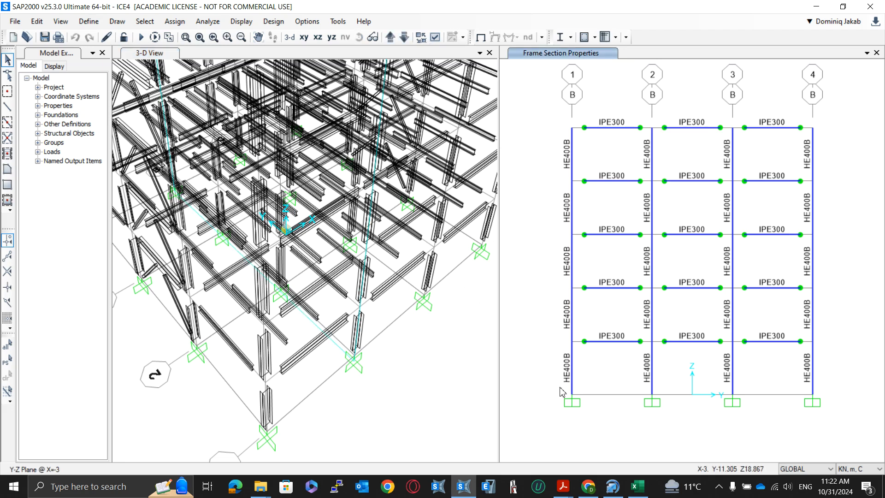
click(588, 486)
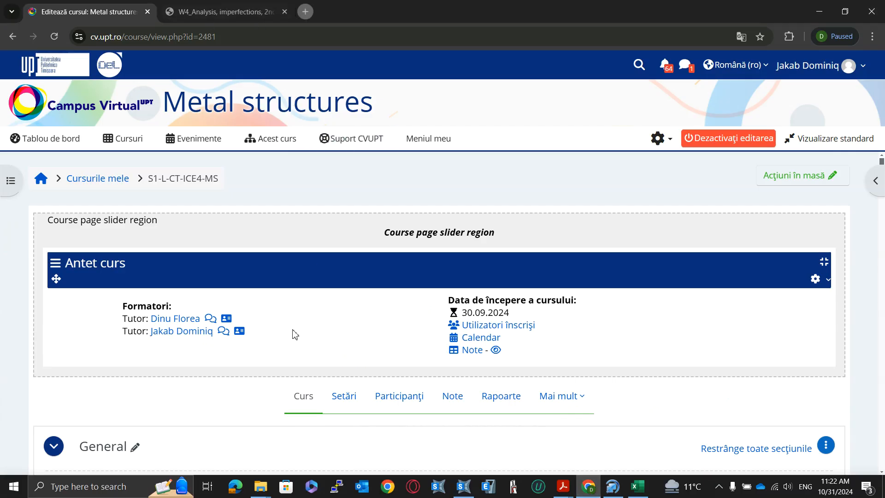
scroll(293, 331, down, 10)
scroll(294, 330, down, 20)
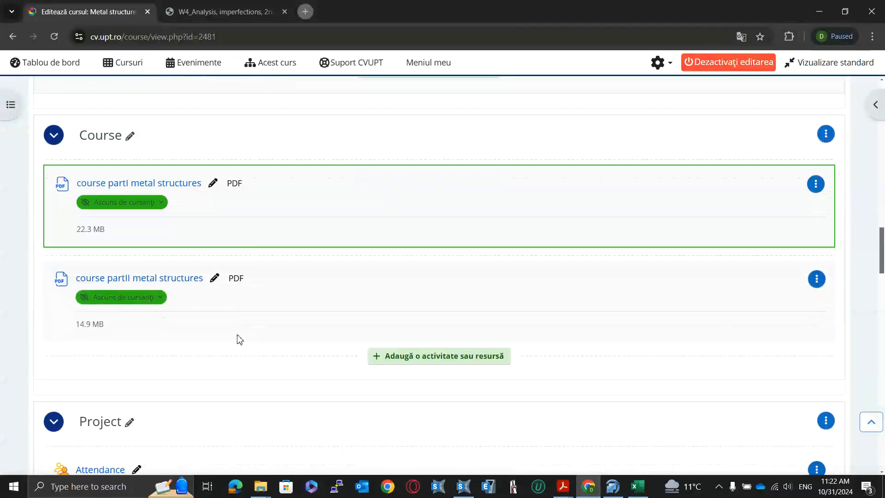
scroll(206, 329, down, 1)
right_click(125, 231)
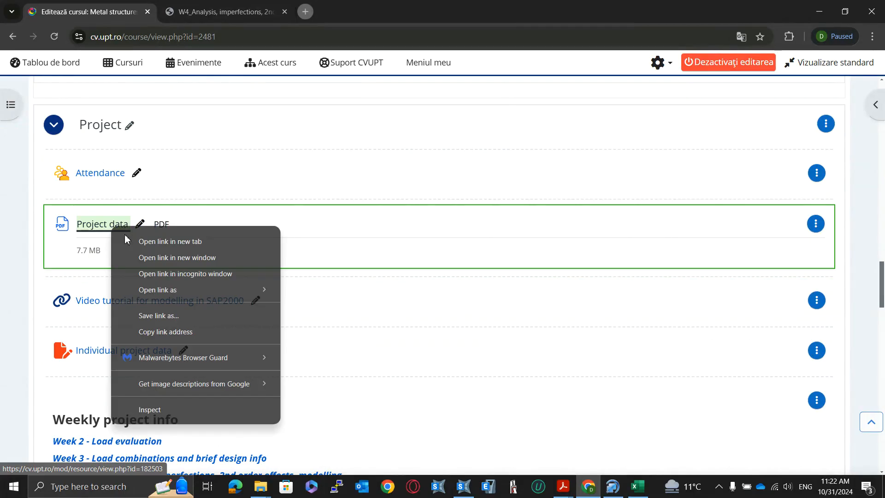
click(184, 239)
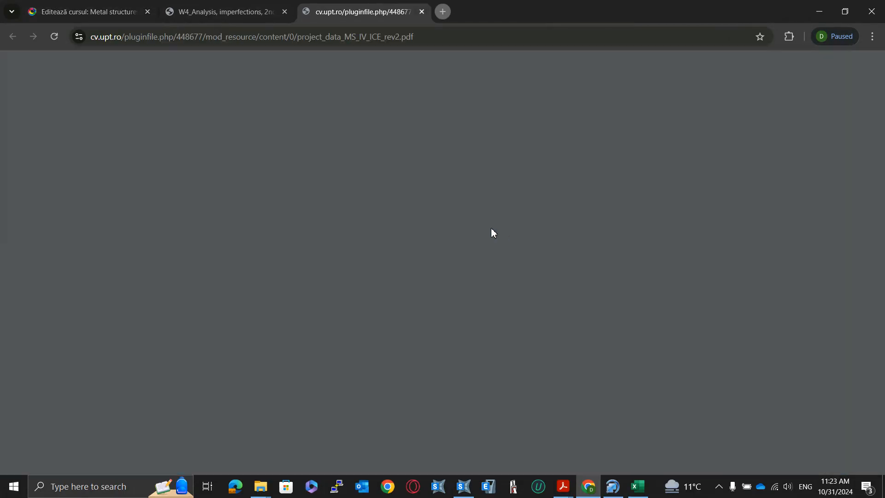
ctrl+scroll(276, 312, up, 5)
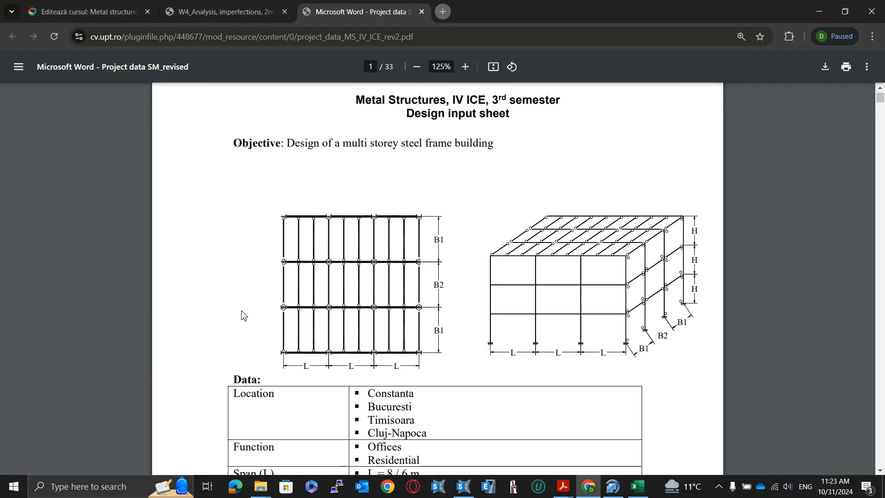
ctrl+scroll(157, 315, up, 1)
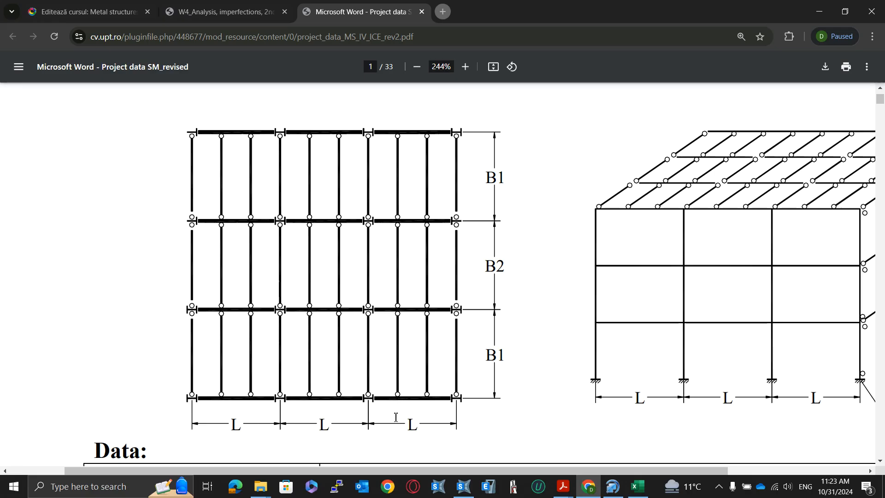
- Return to SAP2000, show the Y-Z elevation at grid line D, and select all columns on grid lines 2 and 3
key(alt+Tab)
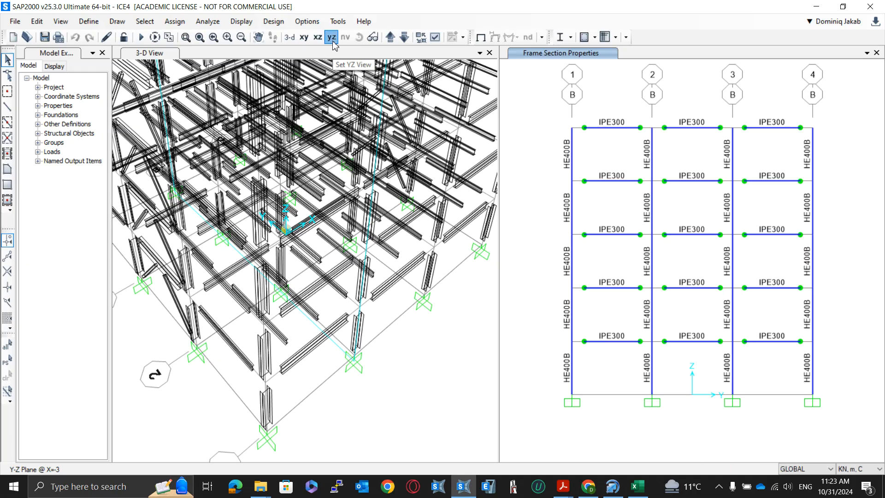
click(317, 38)
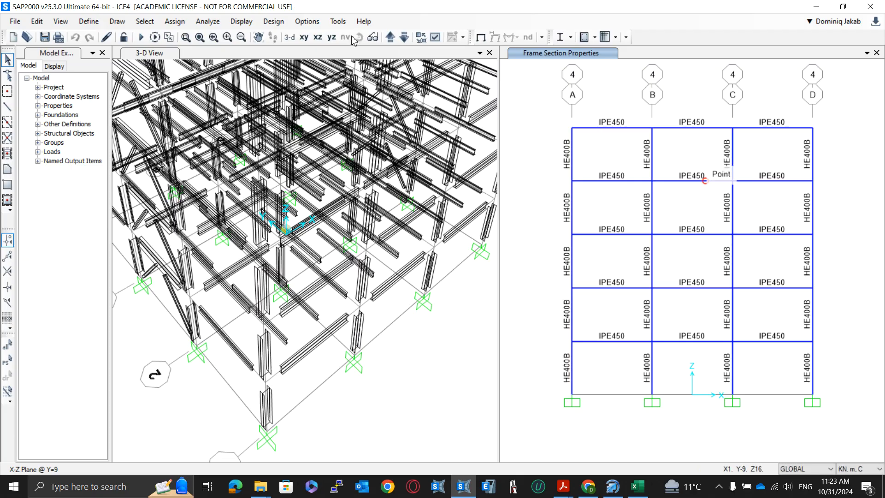
click(391, 38)
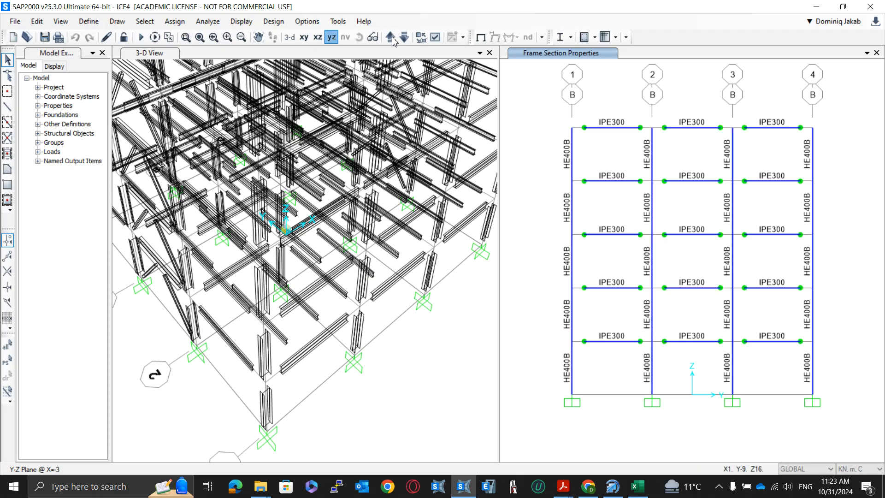
click(391, 38)
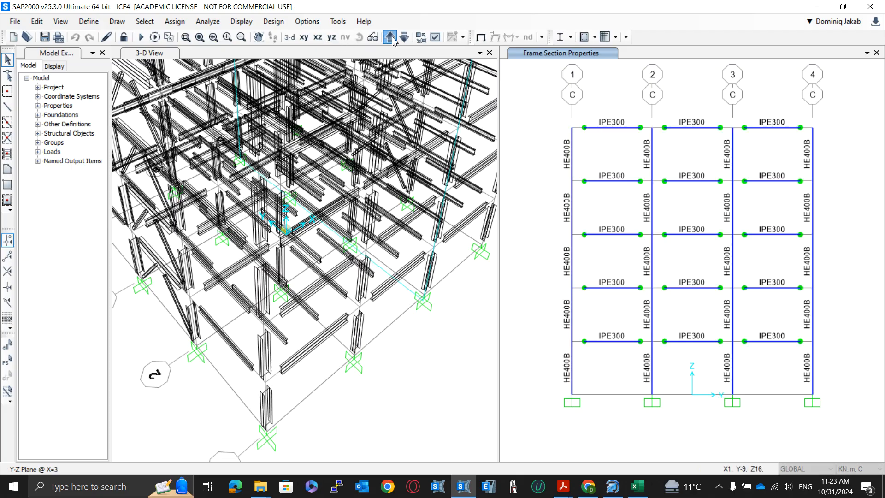
click(651, 364)
click(647, 311)
click(650, 259)
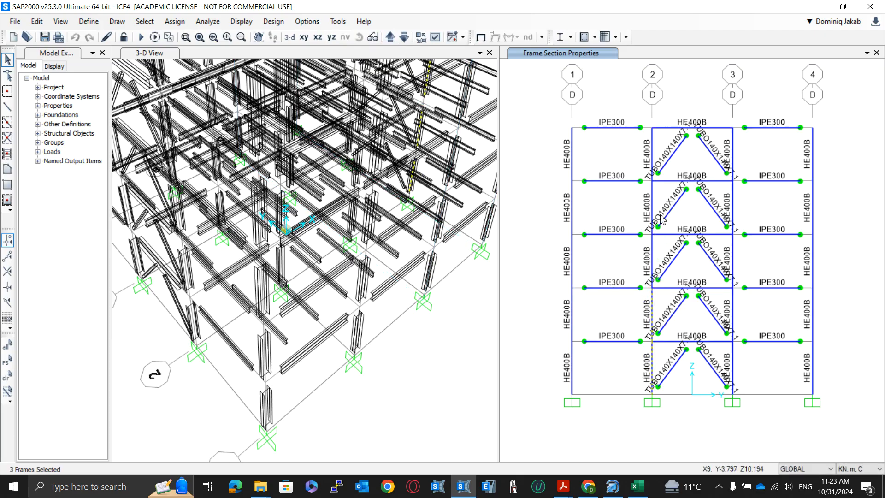
click(651, 203)
click(652, 159)
click(732, 150)
drag(722, 208, 722, 209)
drag(738, 252, 727, 259)
drag(742, 311, 730, 317)
drag(741, 356, 728, 368)
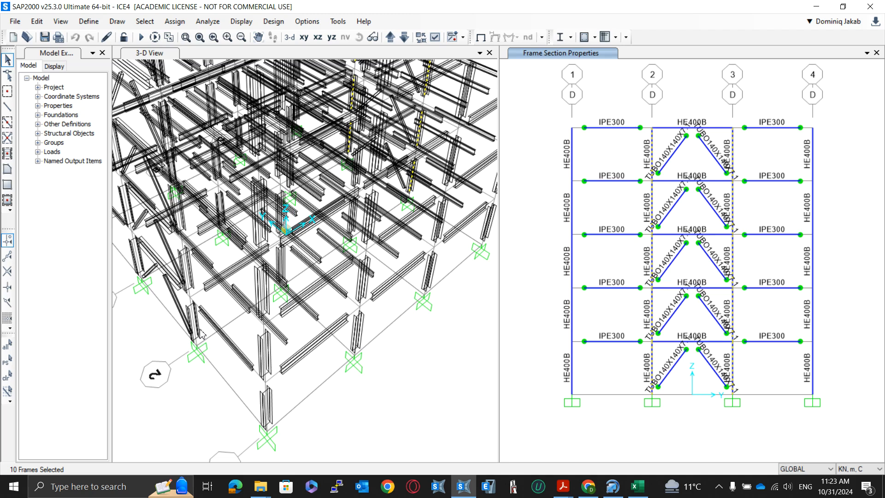
- Add the columns on grid lines 2 and 3 in the grid line A elevation to the selection, over all five storeys
click(390, 36)
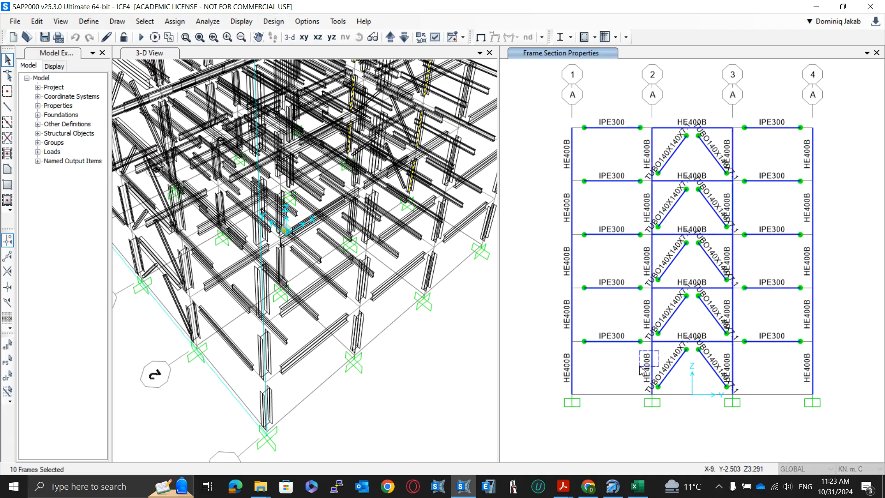
drag(639, 366, 639, 367)
drag(663, 296, 636, 312)
drag(657, 253, 639, 269)
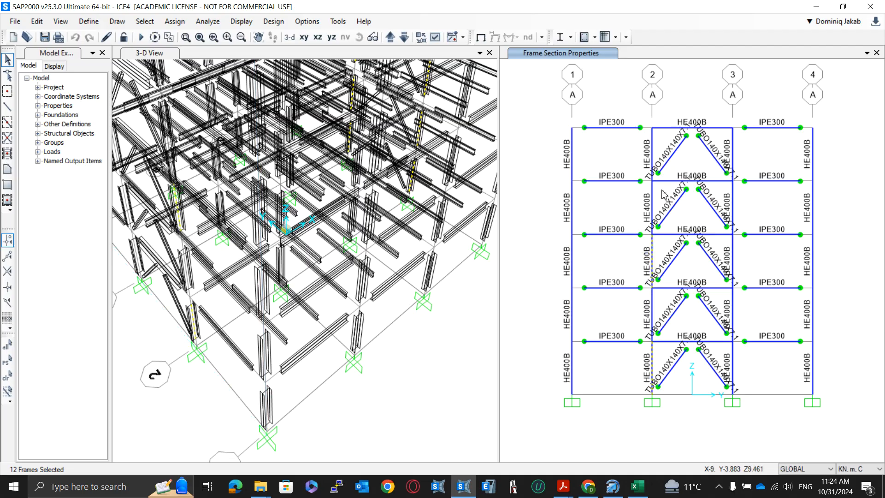
drag(662, 190, 641, 197)
drag(659, 141, 646, 150)
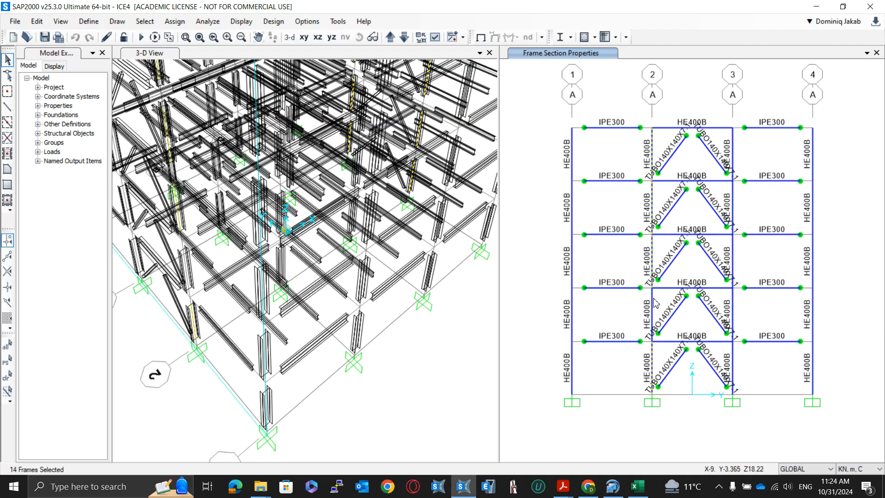
drag(741, 306, 722, 323)
drag(737, 363, 728, 373)
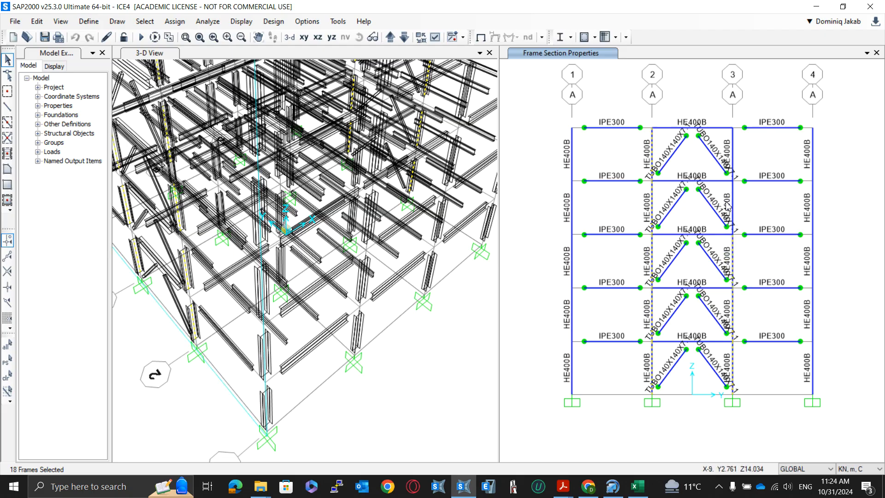
drag(742, 144, 727, 158)
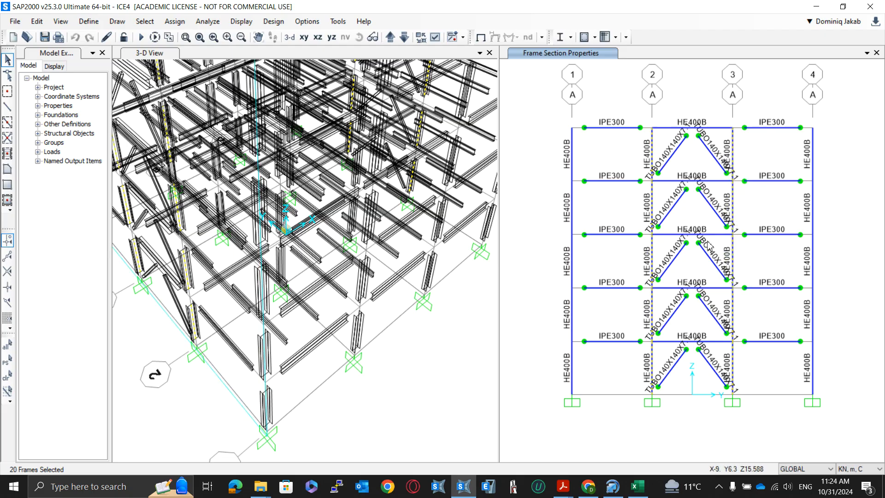
- Assign a standard local axes angle of 90 degrees to the selected braced-bay columns
click(183, 24)
mouse_move(210, 54)
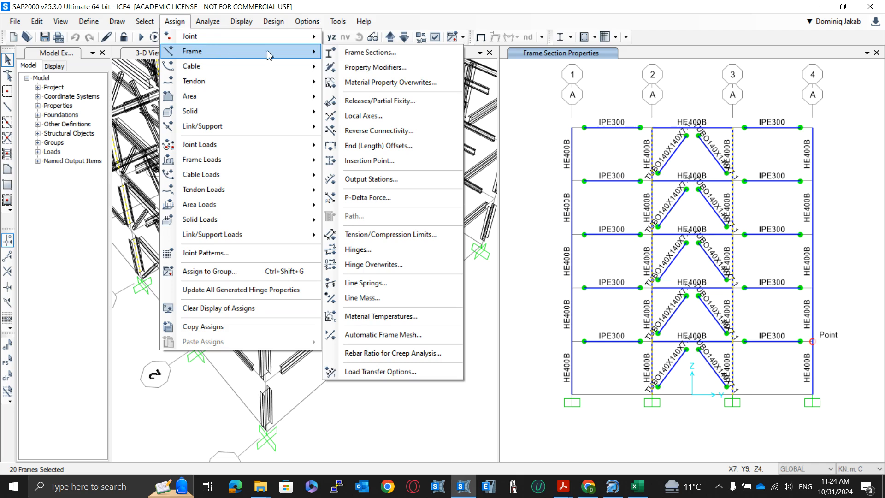
click(402, 117)
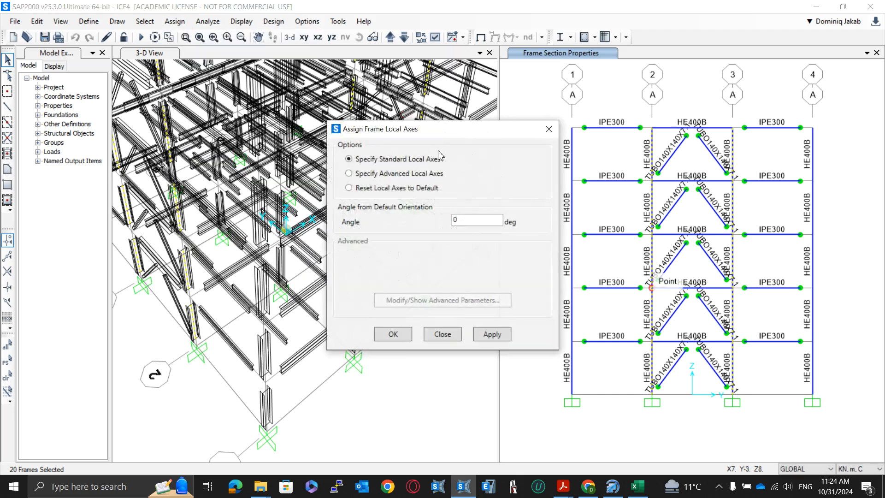
drag(463, 219, 440, 225)
text(90)
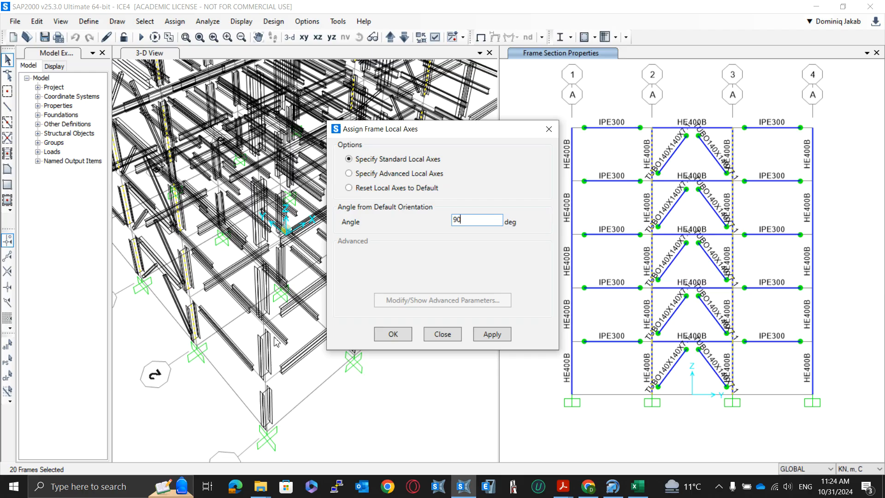
click(487, 334)
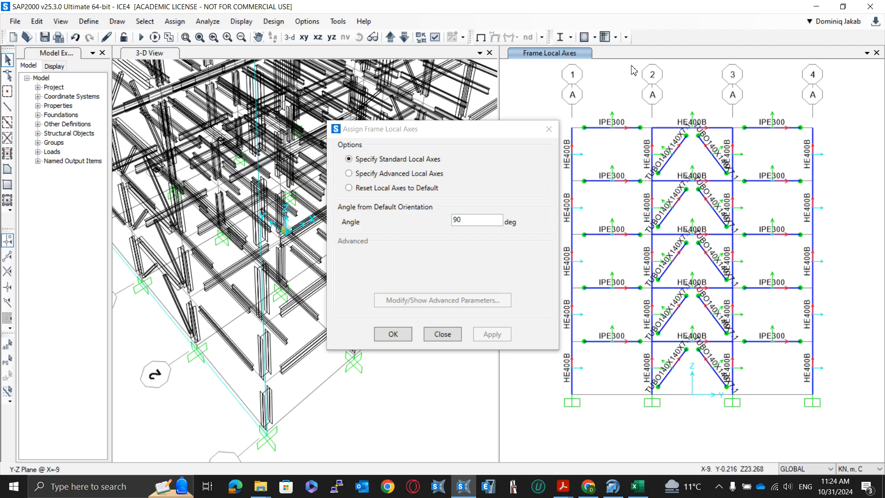
click(549, 129)
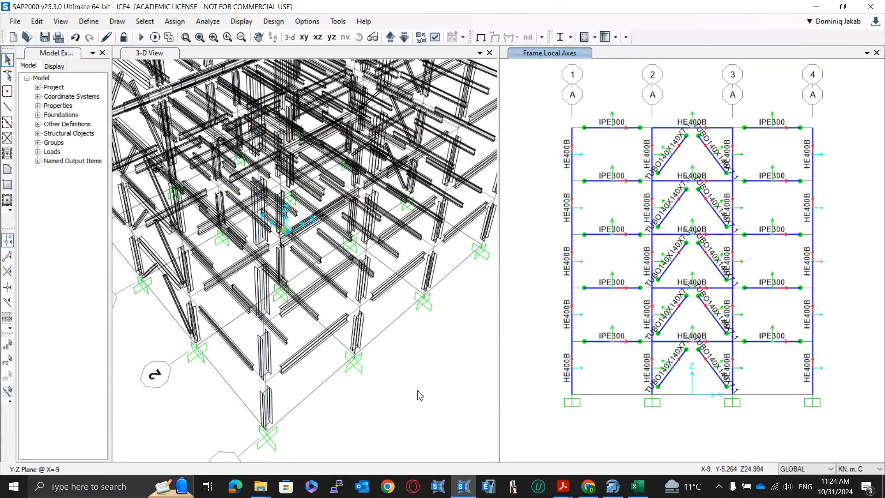
- Check the rotated columns in the extruded 3-D view against the framing plan in the project data PDF
middle_drag(371, 396, 328, 328)
middle_drag(294, 398, 298, 353)
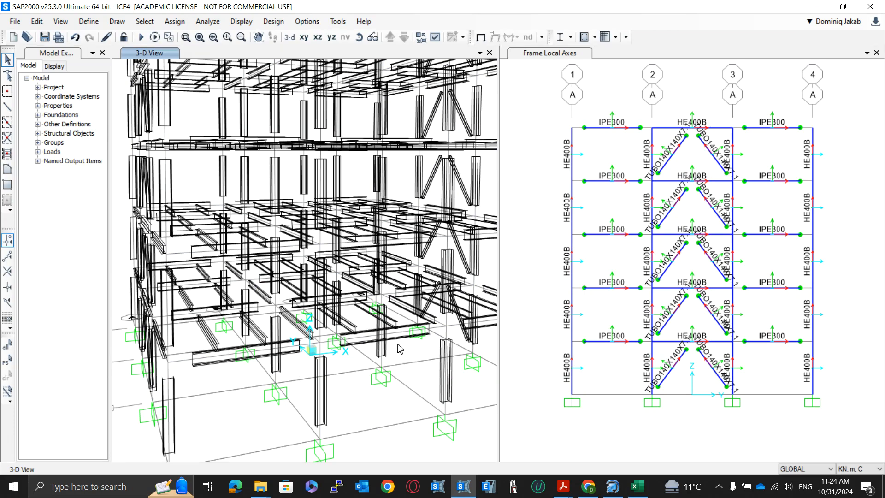
key(alt+Tab)
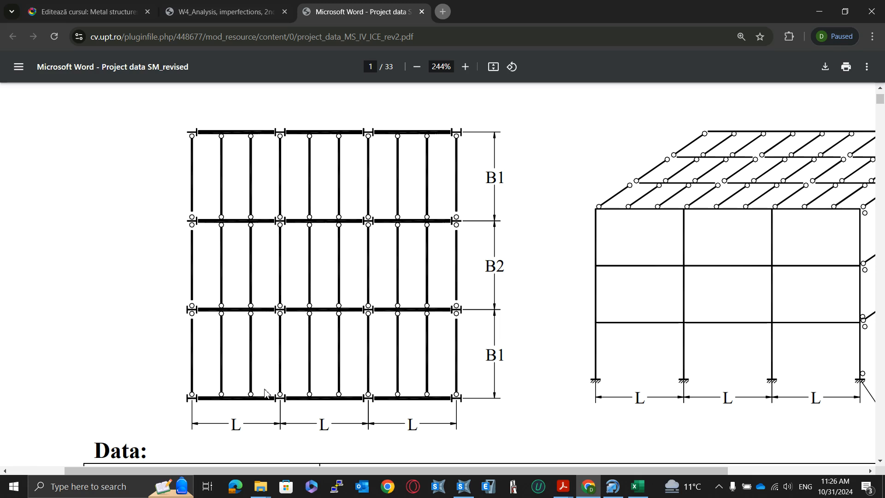
key(alt+Tab)
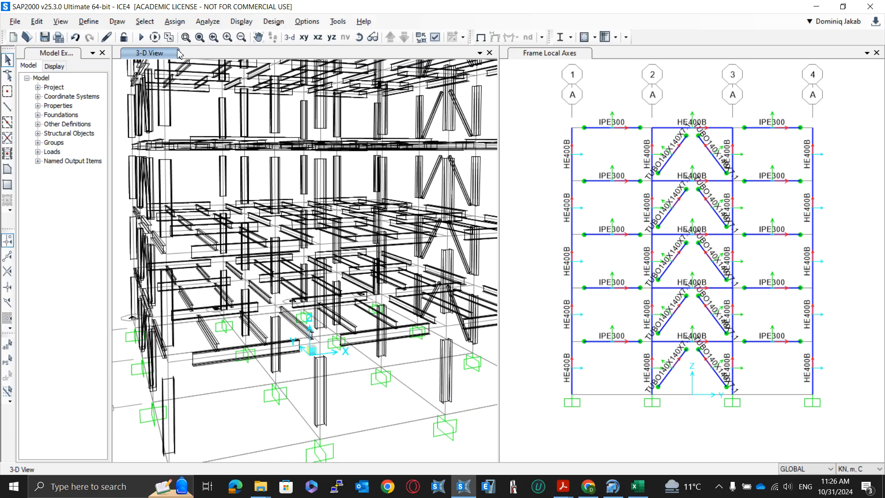
- Return the 3-D view to the standard view type without shrunken or filled objects, and restore its default viewing angle
click(435, 37)
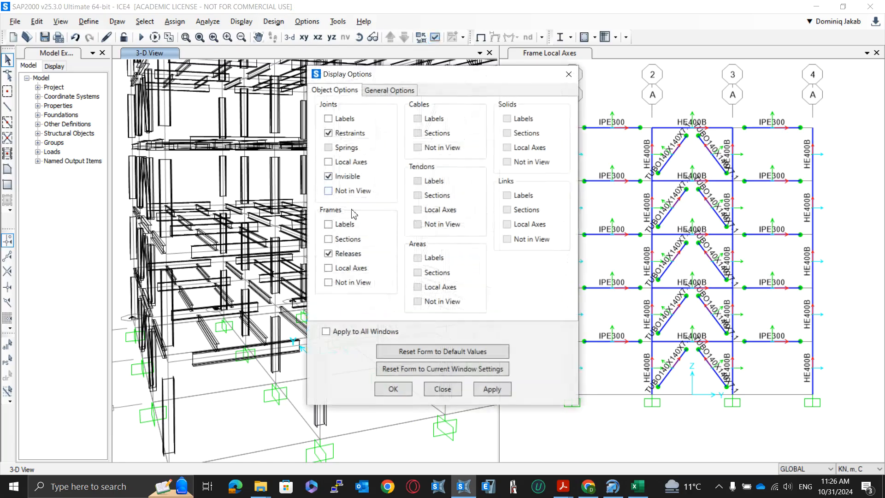
click(403, 95)
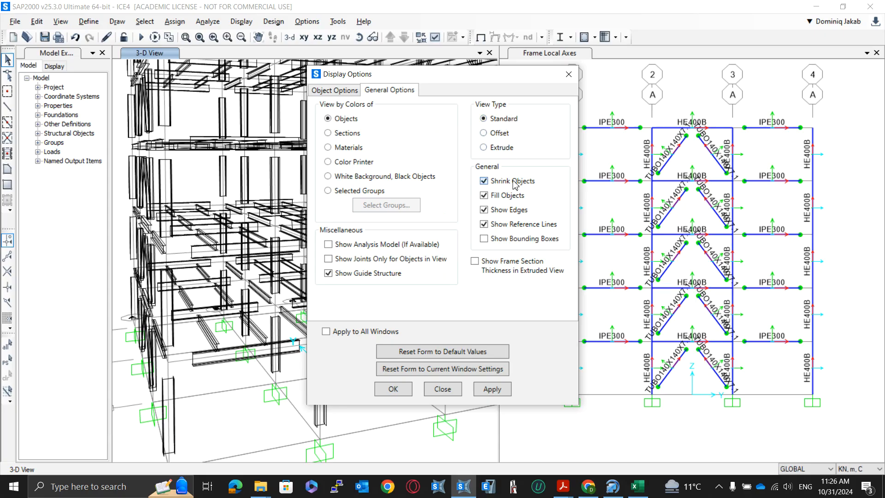
click(492, 389)
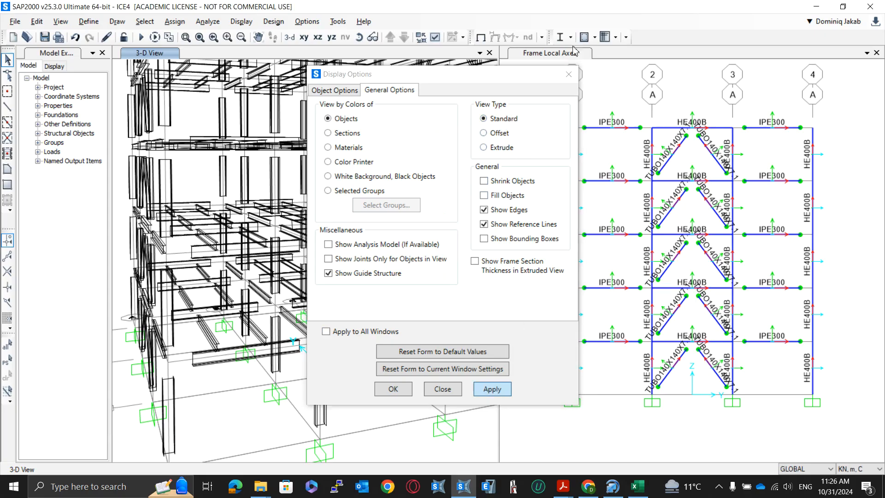
click(568, 76)
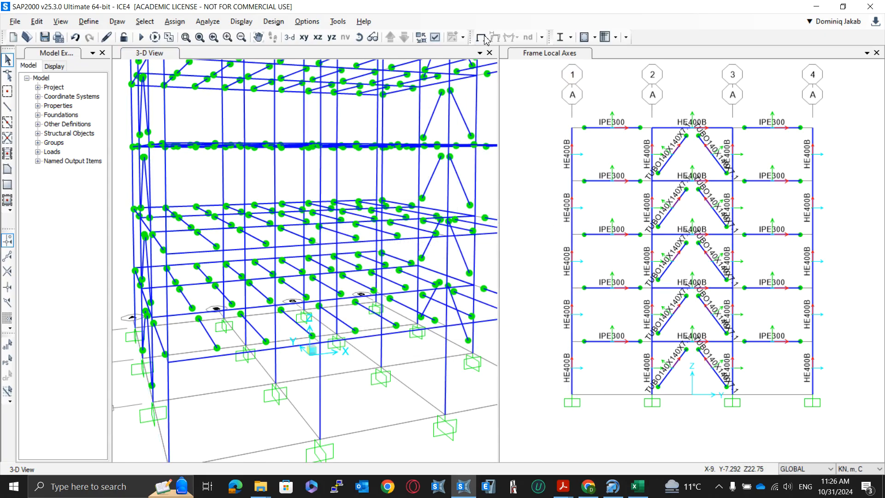
click(291, 38)
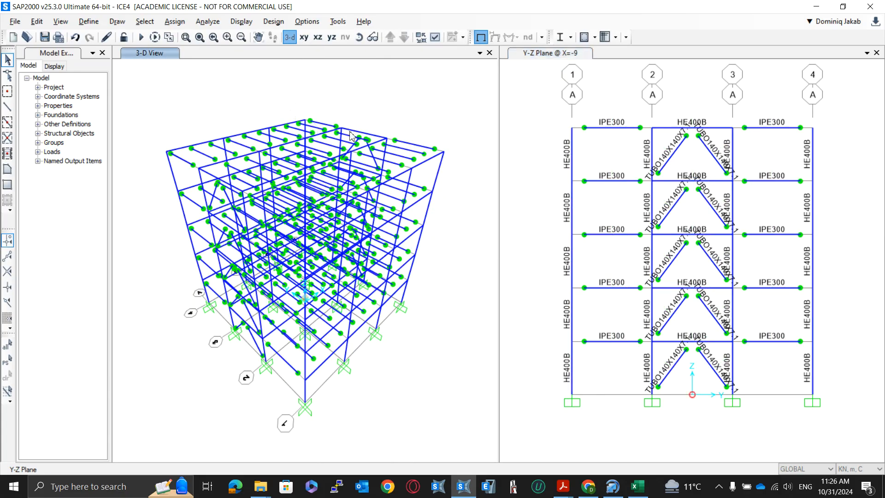
click(102, 23)
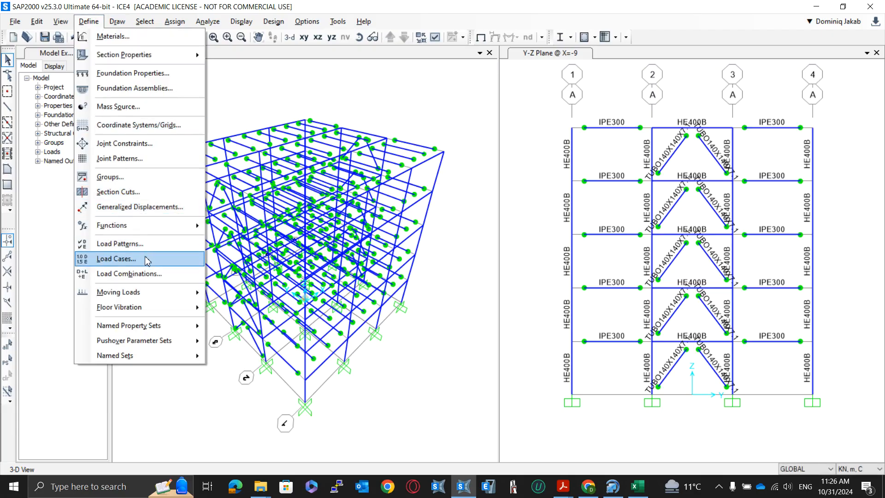
click(444, 378)
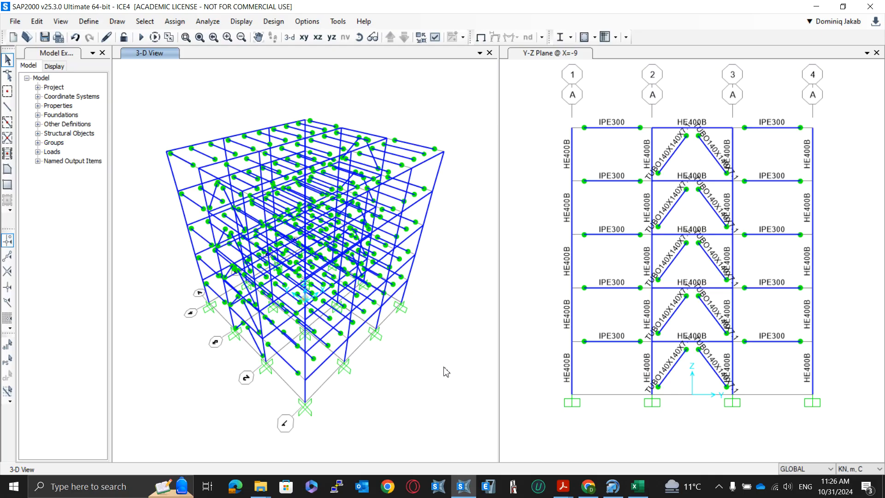
- Save the model and run the analysis for all defined load cases
click(44, 36)
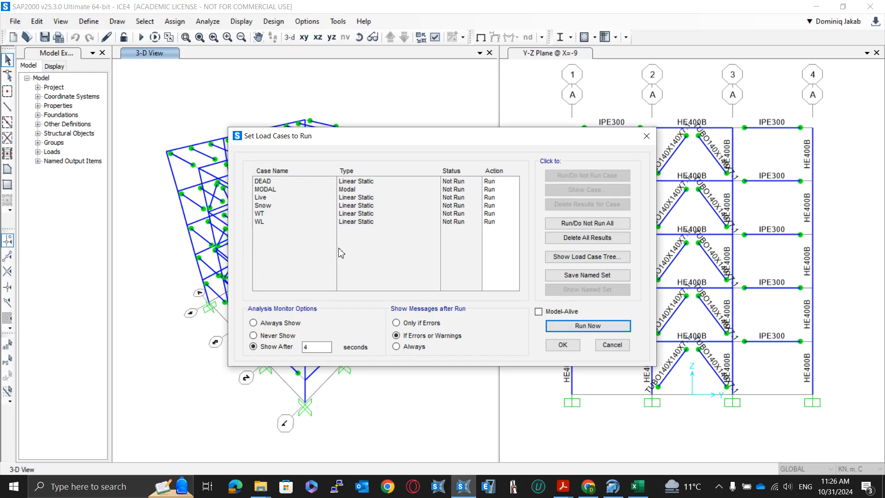
click(570, 326)
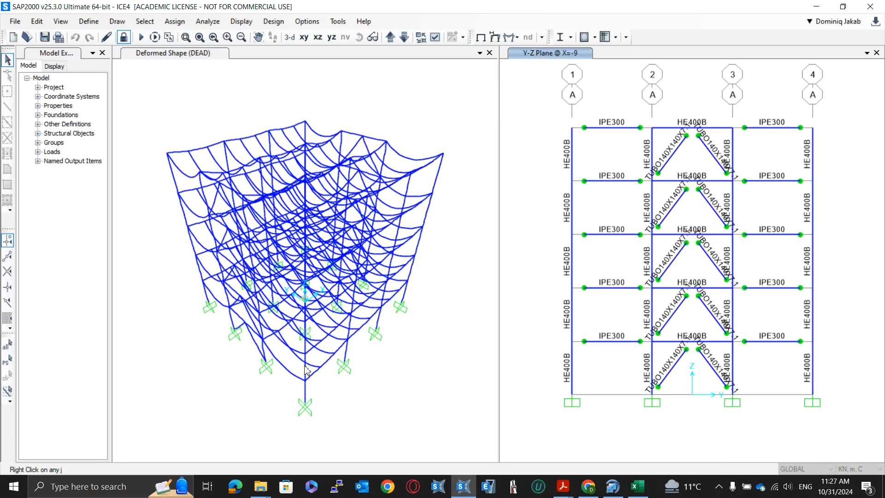
- Display the deformed shape of the MODAL case for mode number 1 in the 3-D window
click(464, 56)
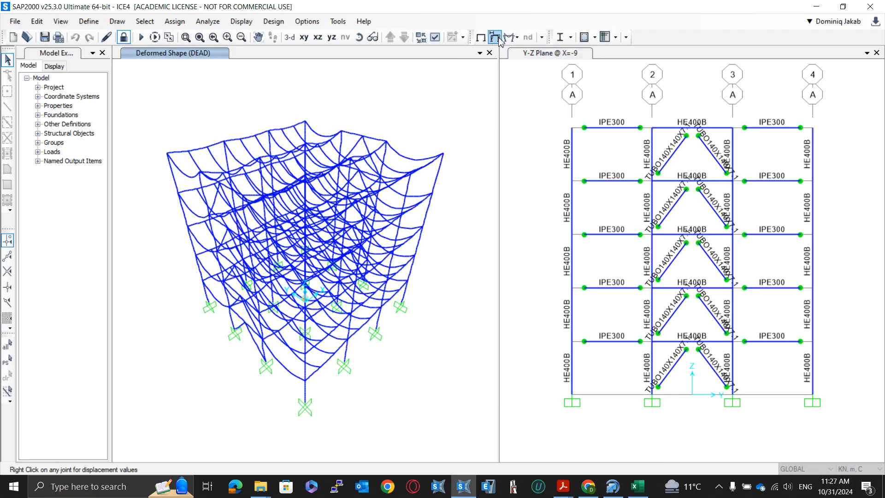
click(500, 40)
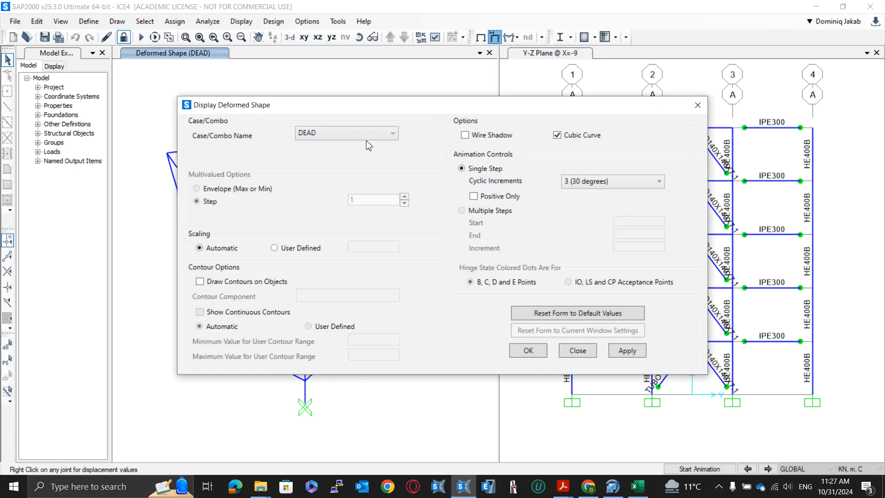
click(354, 133)
click(348, 159)
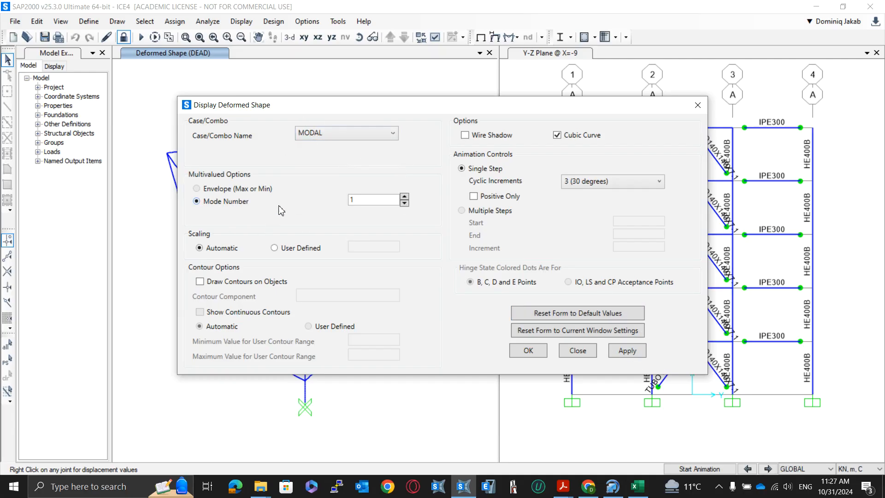
click(613, 350)
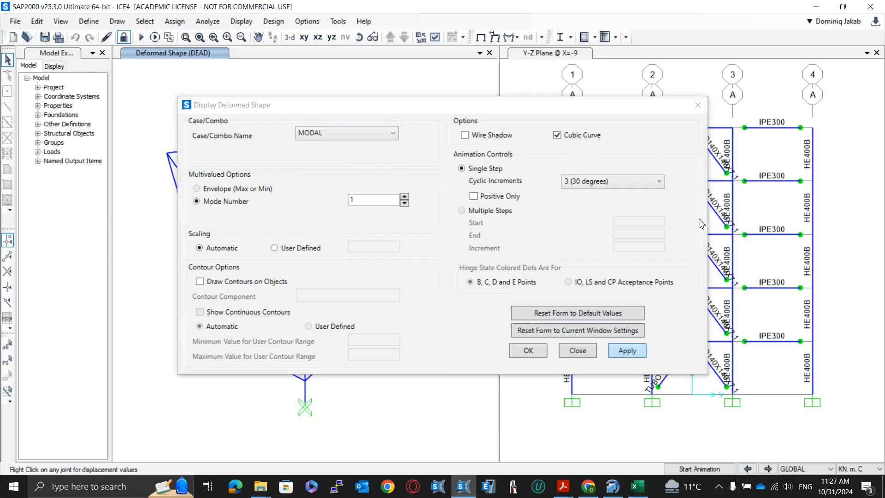
click(696, 109)
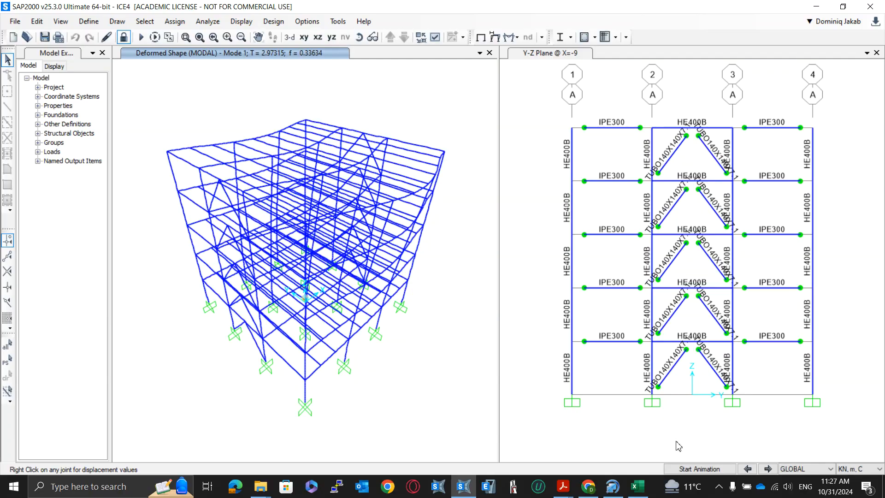
- Animate the first mode shape to examine how the floors deform, and stop the animation after viewing
click(687, 470)
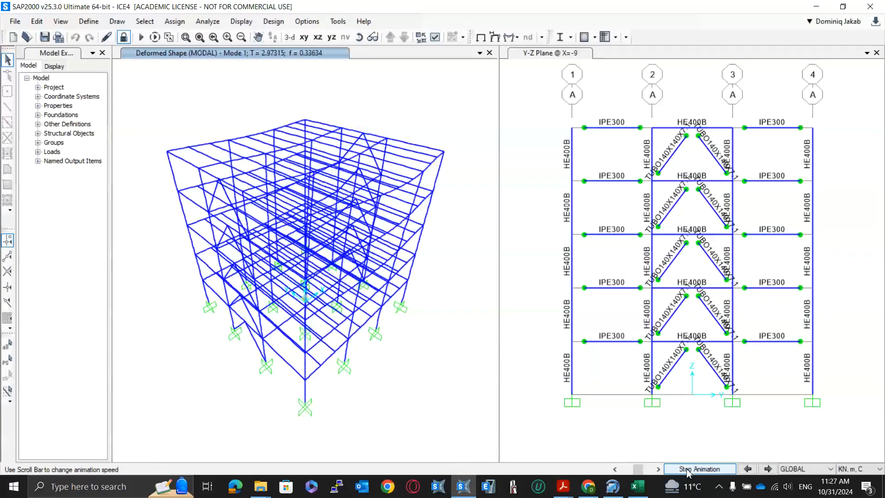
click(687, 469)
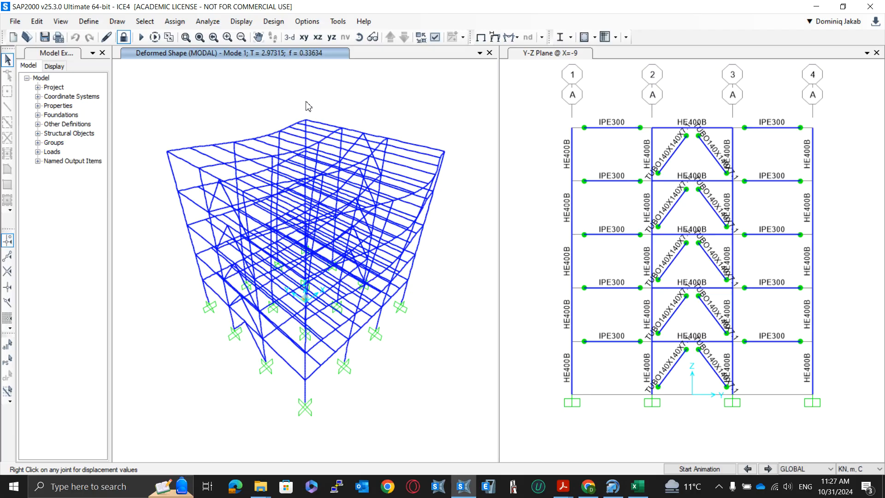
click(682, 471)
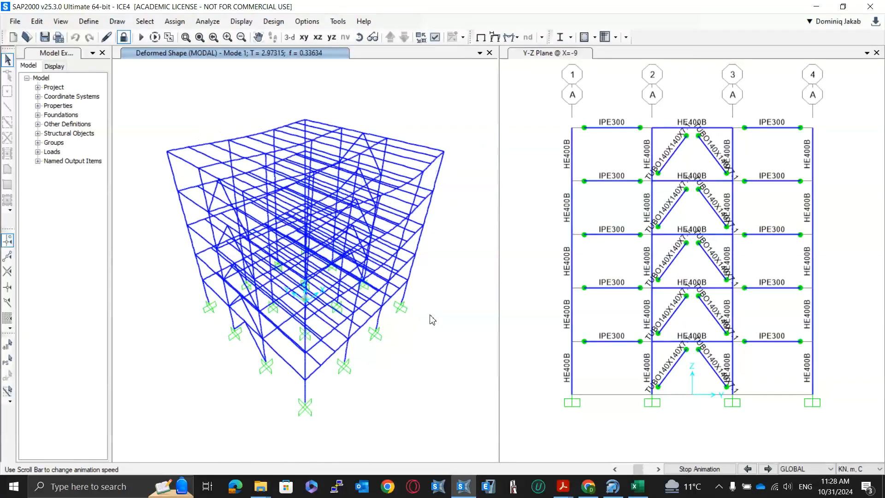
click(685, 469)
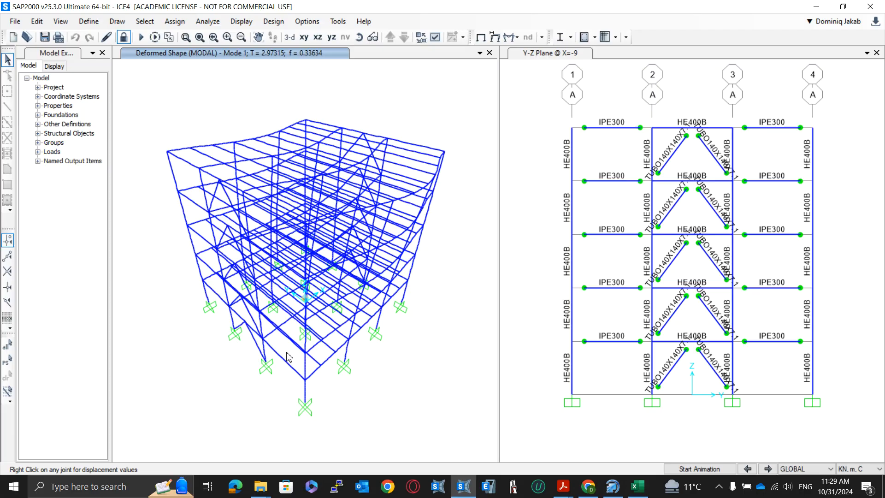
- Unlock the model, deleting the analysis results, and select the joints and frames of all five floor levels, excluding the base supports
click(124, 36)
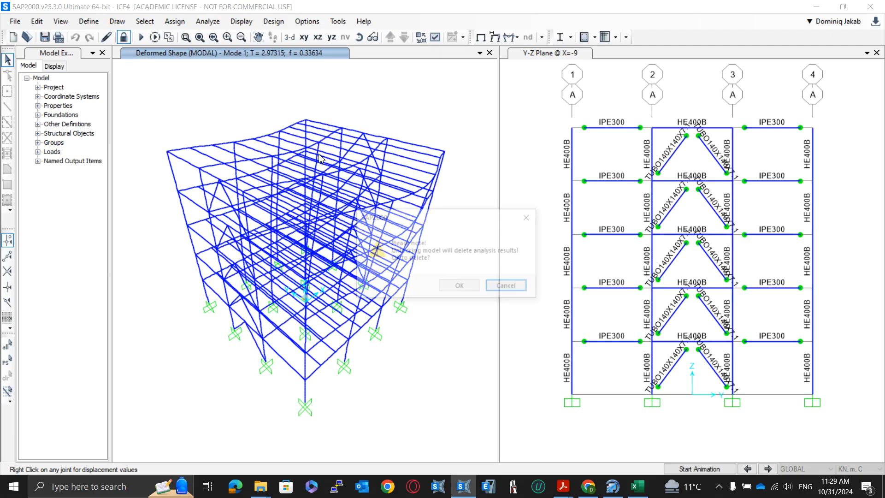
click(461, 287)
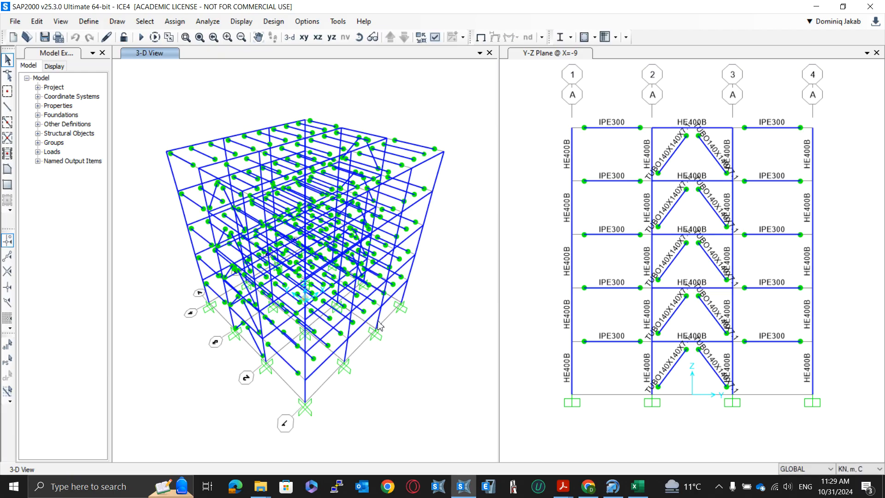
shift+middle_drag(364, 389, 283, 302)
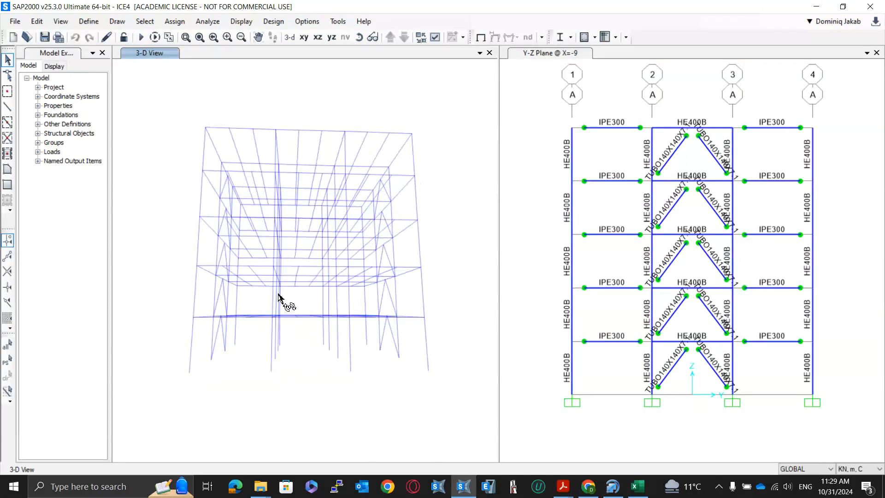
mouse_move(453, 104)
mouse_down()
mouse_move(391, 167)
mouse_move(213, 289)
mouse_move(161, 337)
mouse_up()
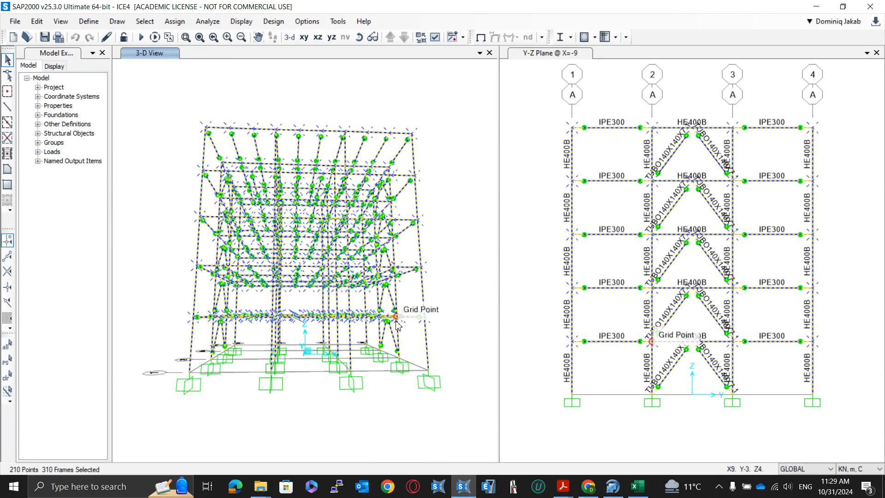
- Define diaphragm joint constraint DIAPH1 about the global Z axis, with a different diaphragm for each selected Z level
click(174, 21)
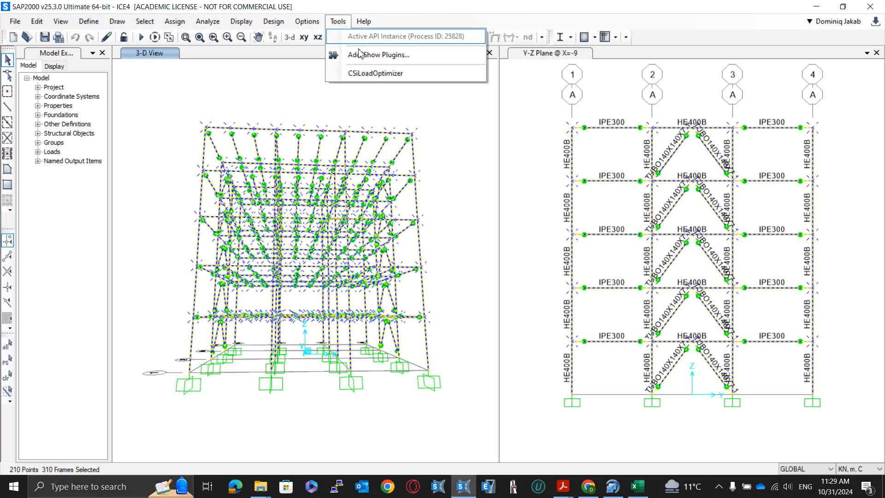
mouse_move(307, 38)
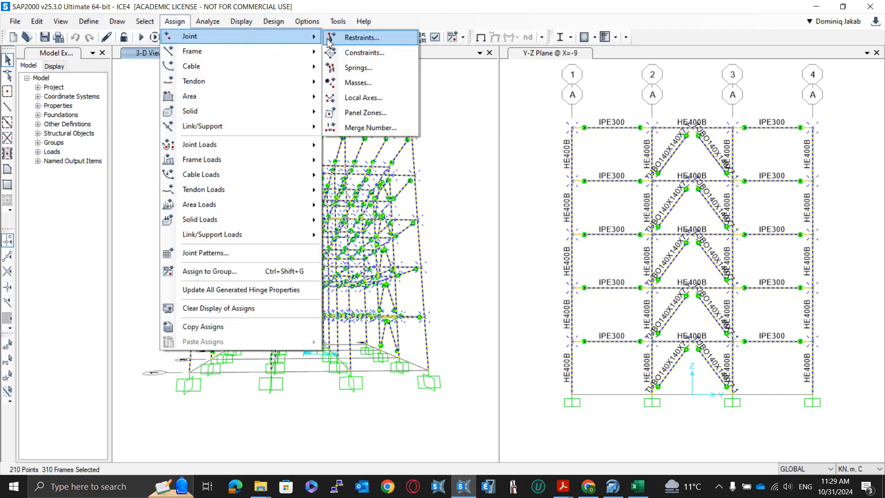
click(346, 52)
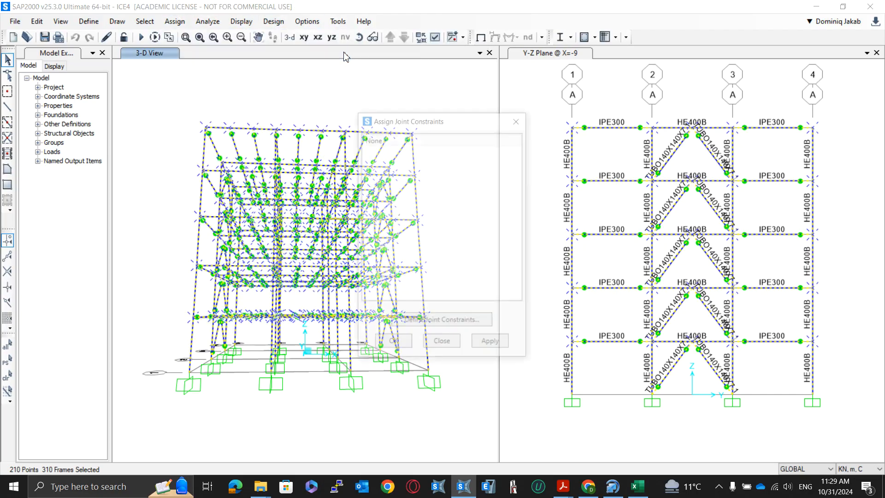
click(453, 324)
click(477, 211)
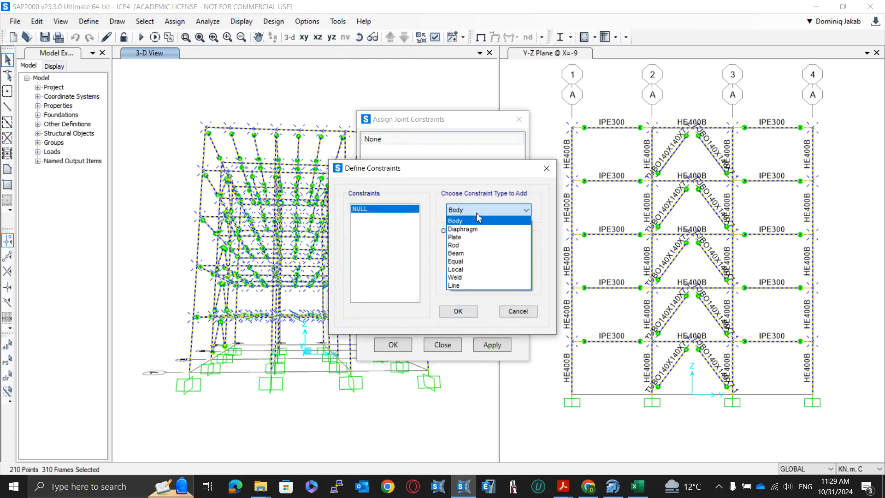
click(478, 229)
click(471, 247)
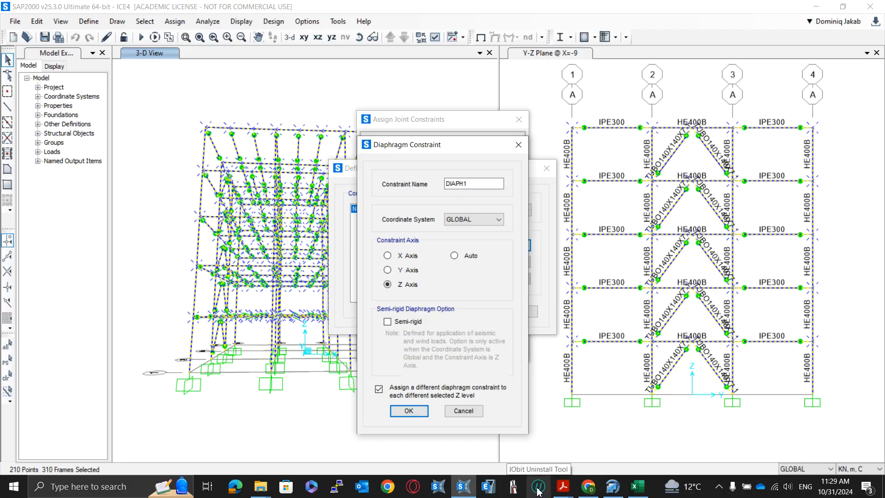
click(399, 412)
click(458, 313)
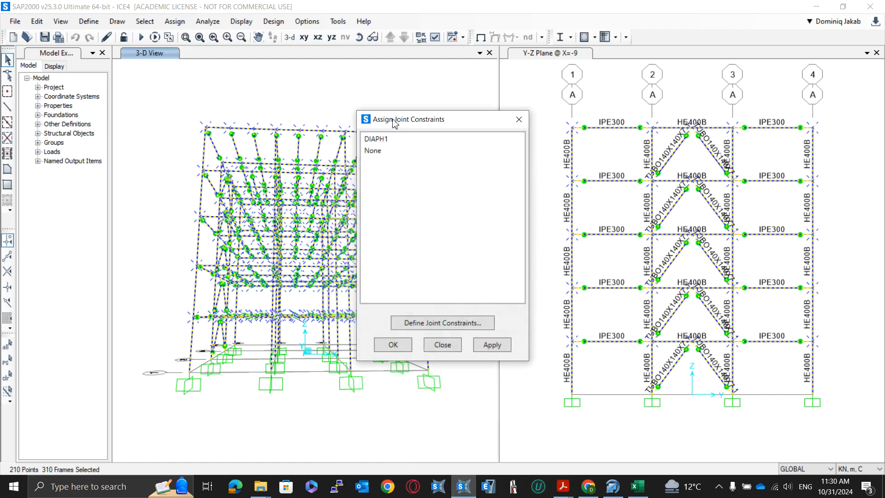
- Assign the DIAPH1 constraint to the selected floor joints
click(381, 142)
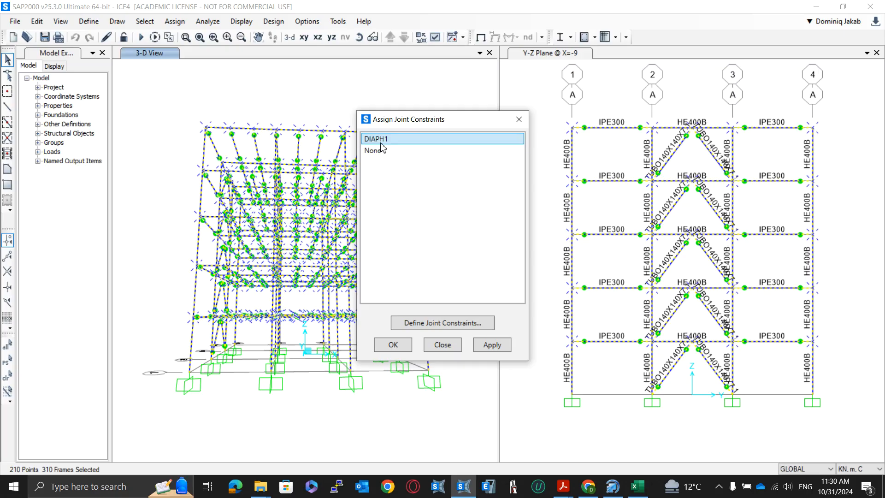
click(504, 344)
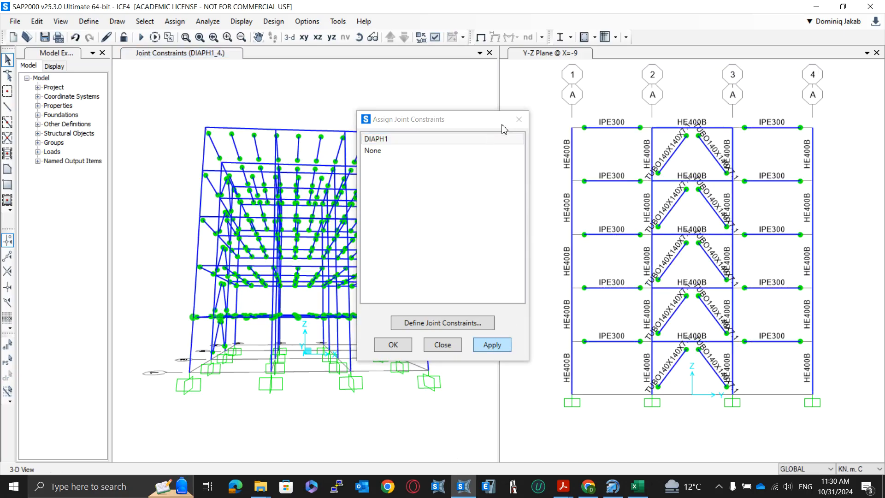
click(519, 121)
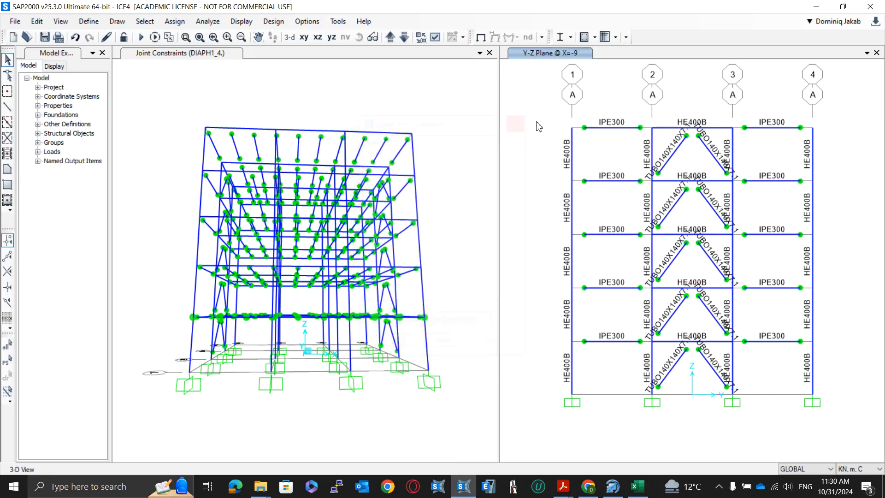
- Inspect the constraint assignments of the corner column joints on the three lowest floors
shift+middle_drag(329, 370, 423, 391)
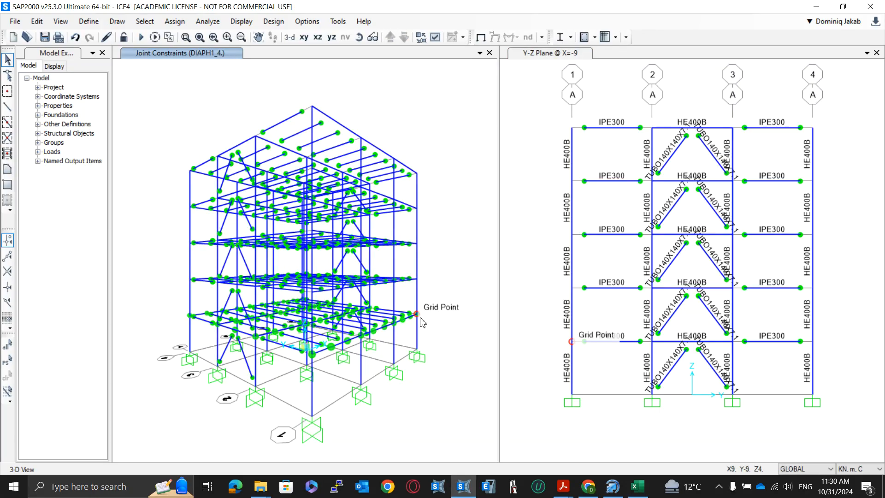
right_click(420, 318)
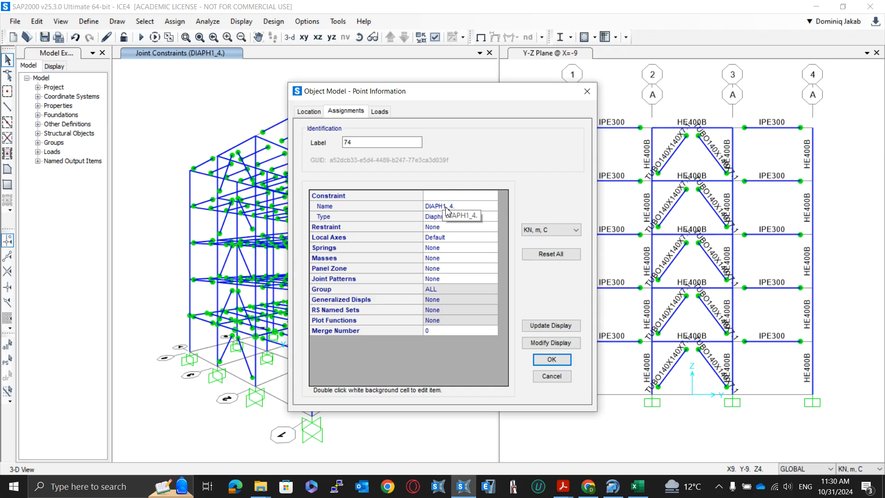
key(Escape)
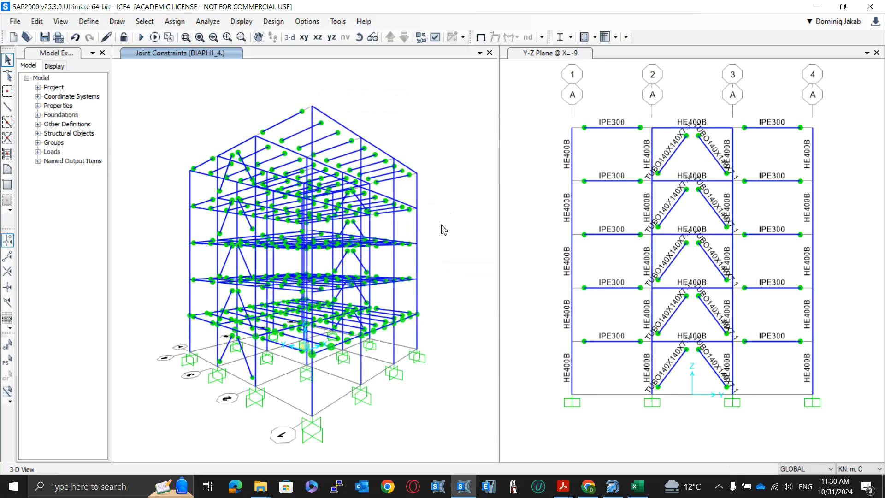
right_click(417, 282)
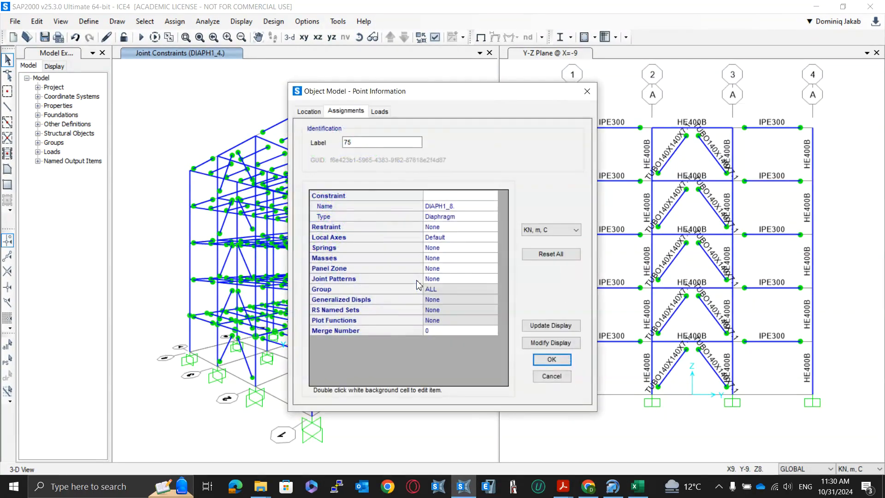
key(Escape)
right_click(419, 244)
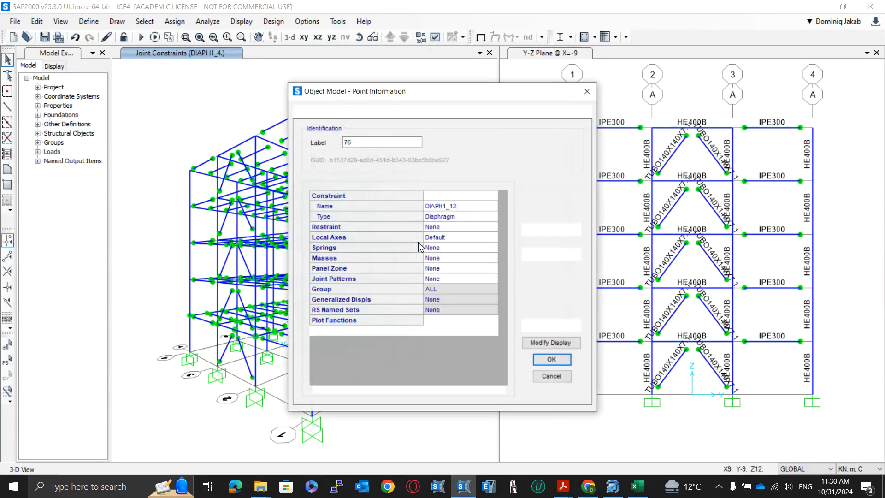
key(Escape)
- Review the list of joint constraints generated for the separate floor levels, without assigning any
click(174, 21)
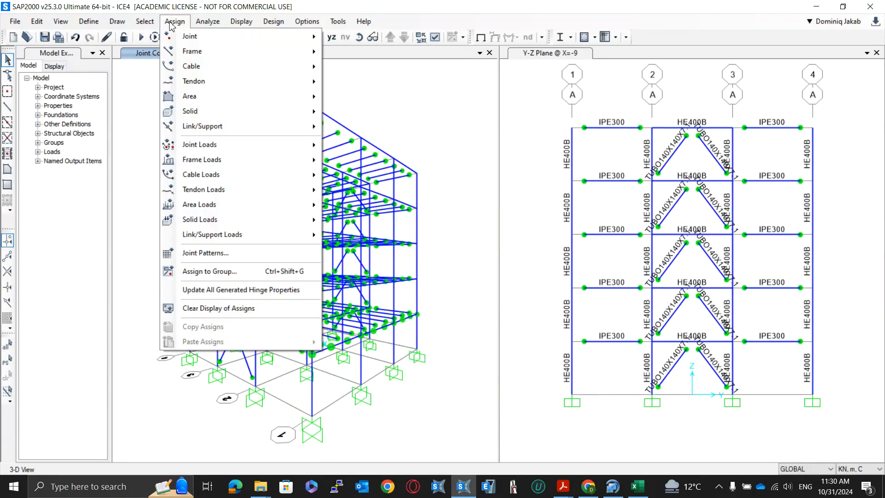
mouse_move(258, 40)
click(357, 55)
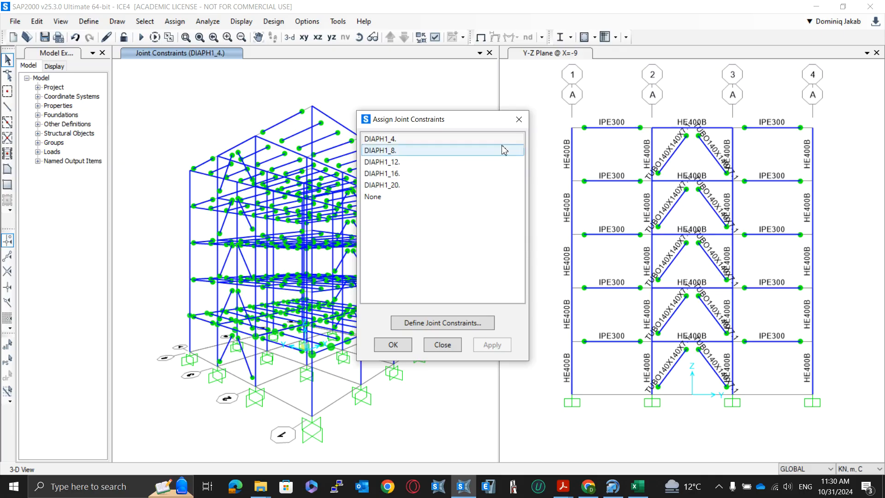
click(519, 119)
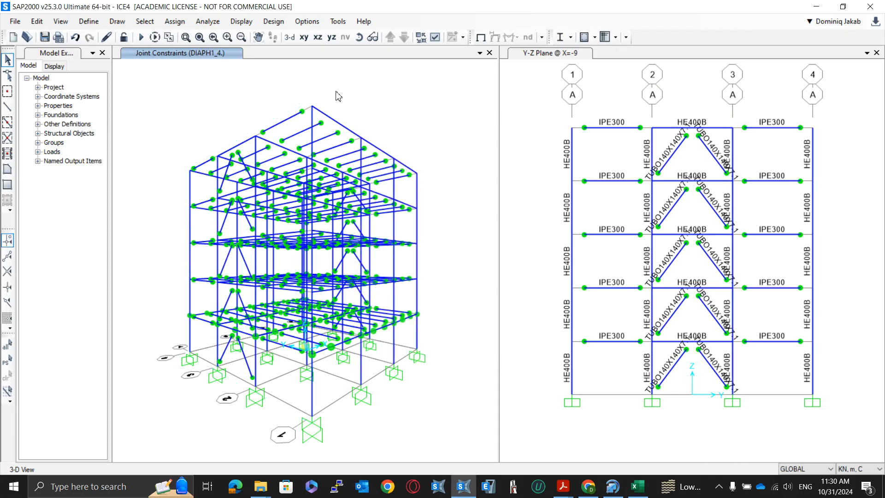
- Hide the frame releases in the 3-D joint constraints view
click(435, 37)
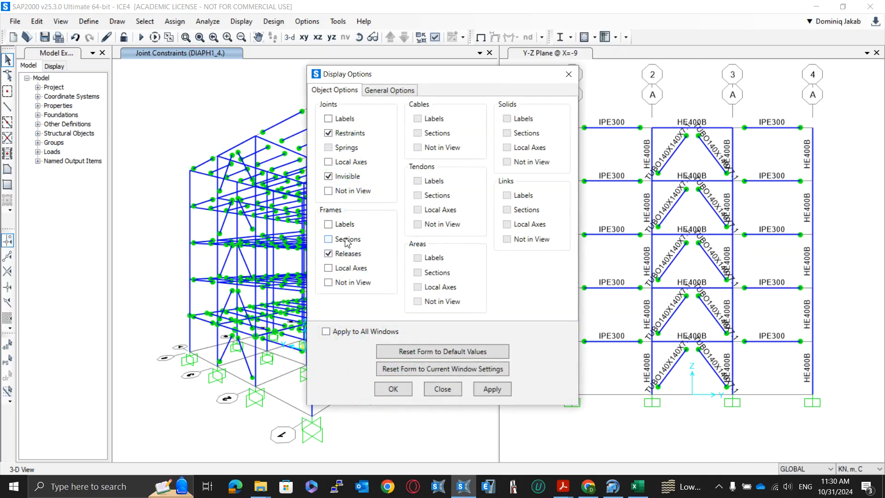
click(345, 254)
click(481, 388)
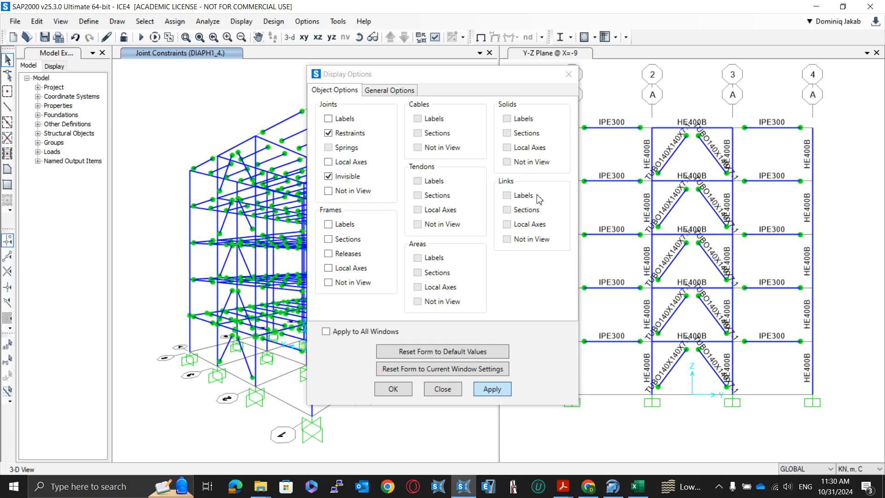
click(569, 74)
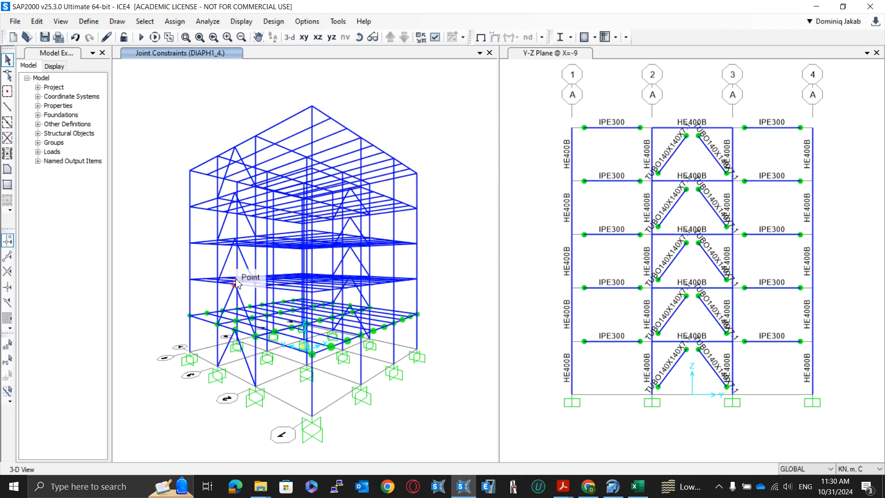
- Run the analysis and animate the first modal deformed shape in the default 3-D view
click(155, 37)
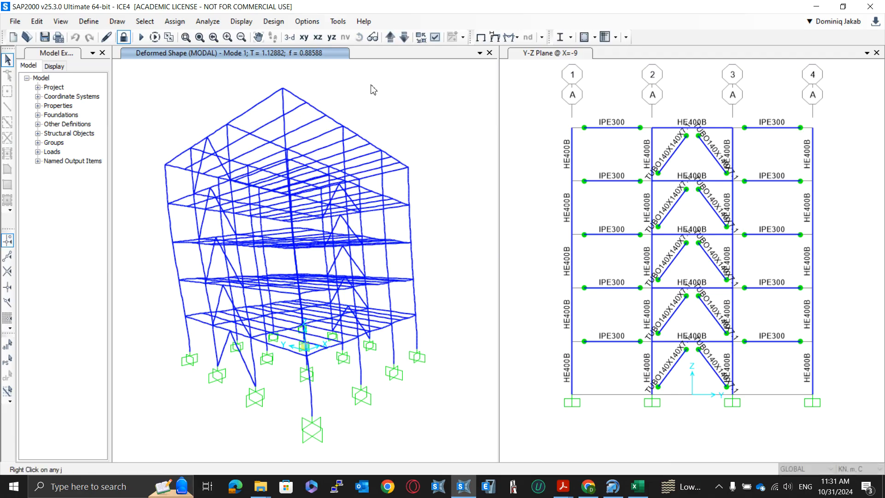
click(289, 37)
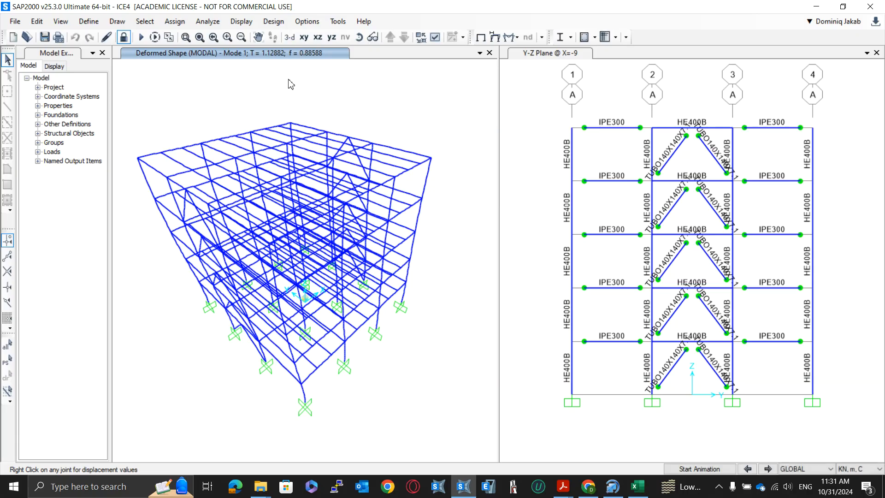
click(699, 469)
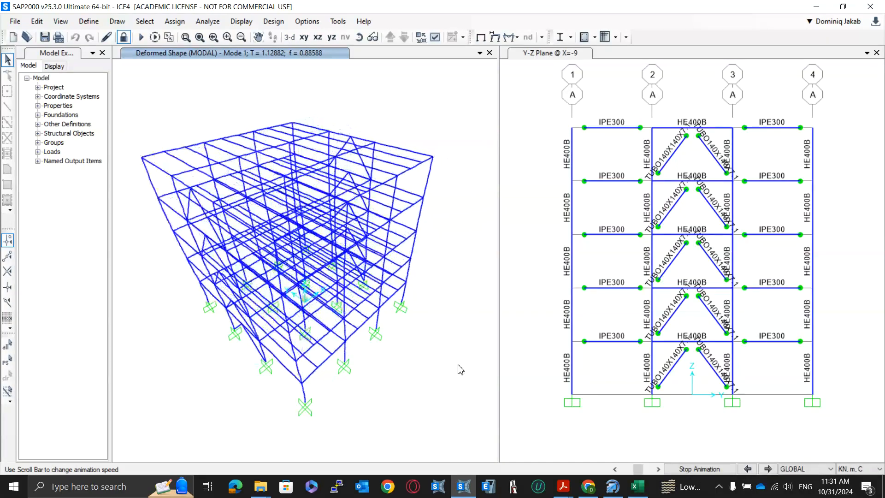
click(712, 469)
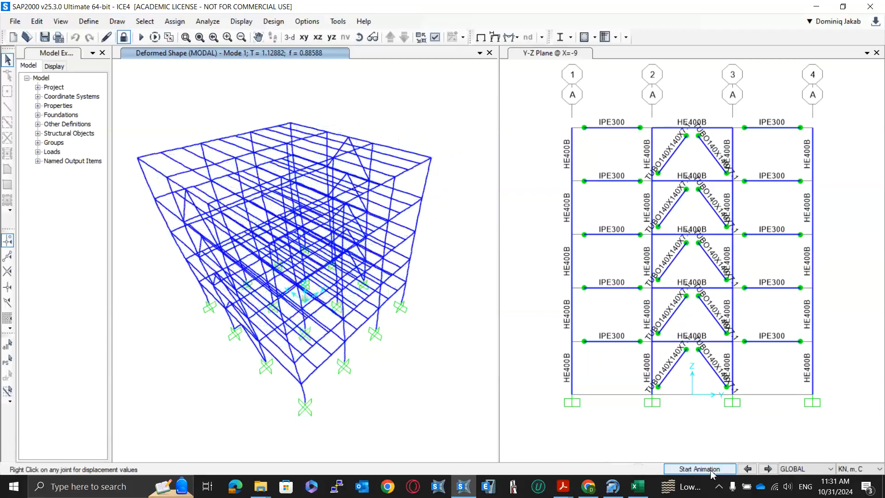
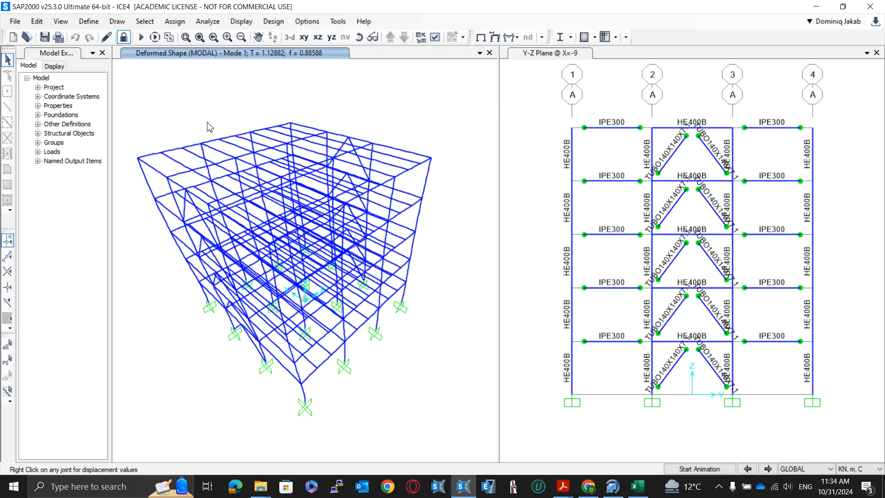
- Review modal deformed shapes 2 and 3, animating mode 2, and display the X-Y plan at Z=20 alongside
click(767, 469)
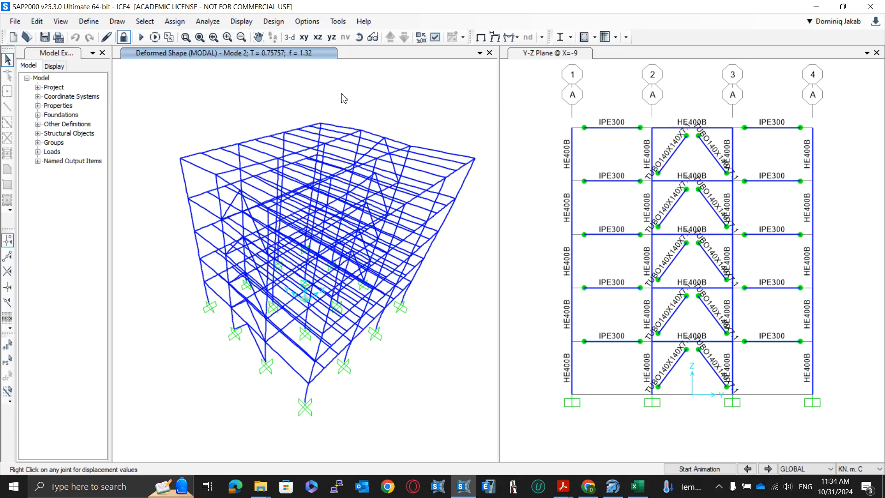
click(674, 469)
click(674, 468)
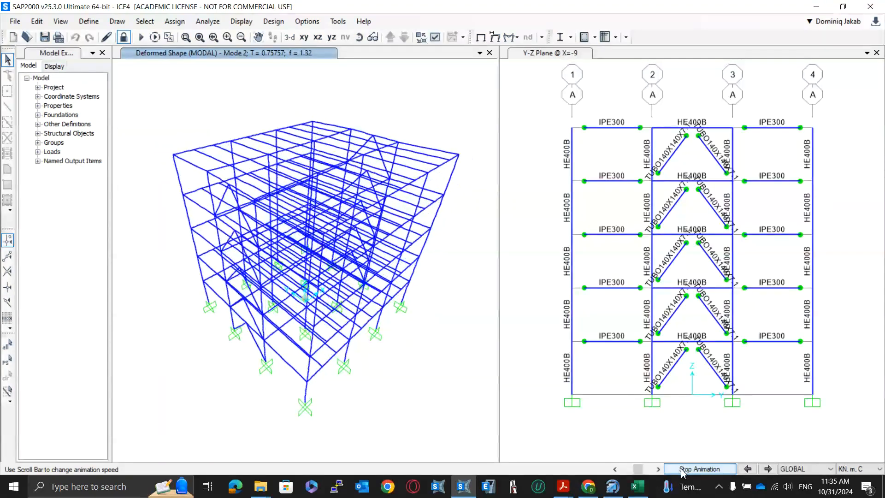
click(681, 469)
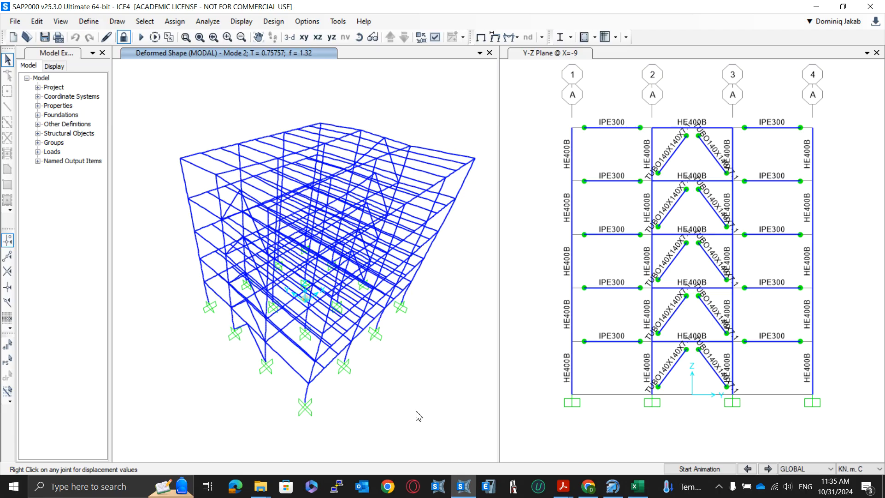
click(768, 468)
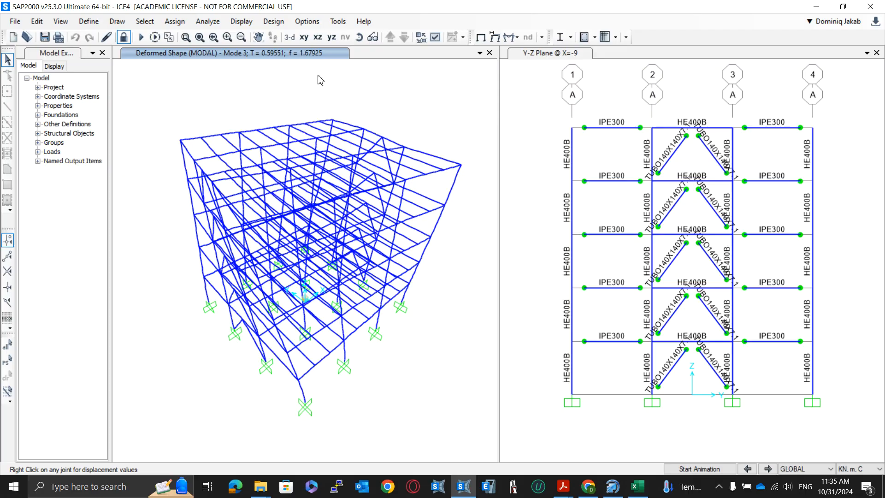
click(304, 37)
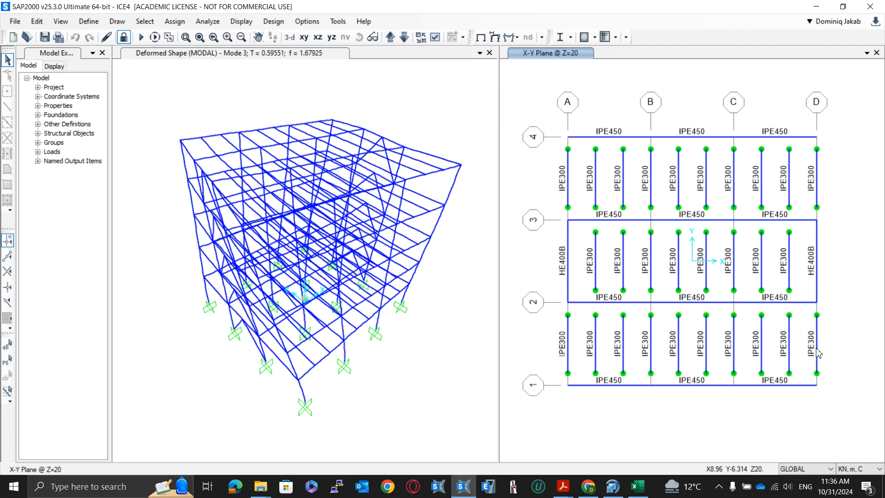
- Unlock the model and accept deleting the analysis results
click(215, 111)
click(122, 37)
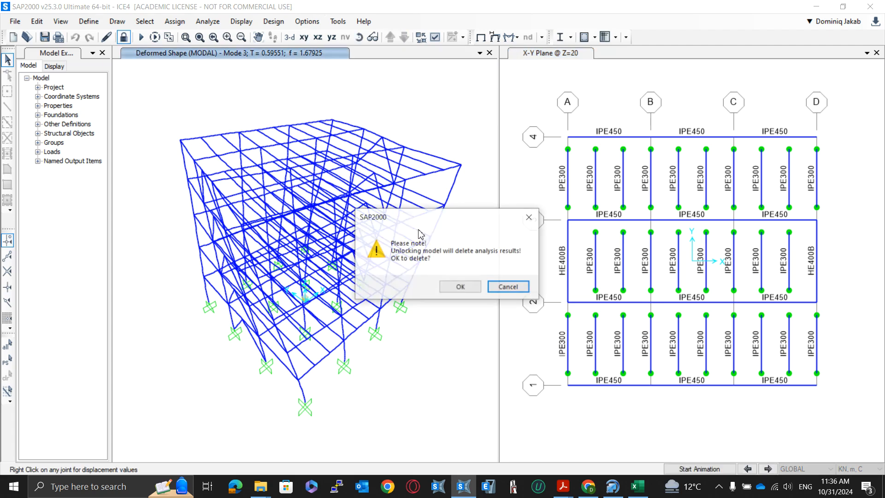
click(476, 291)
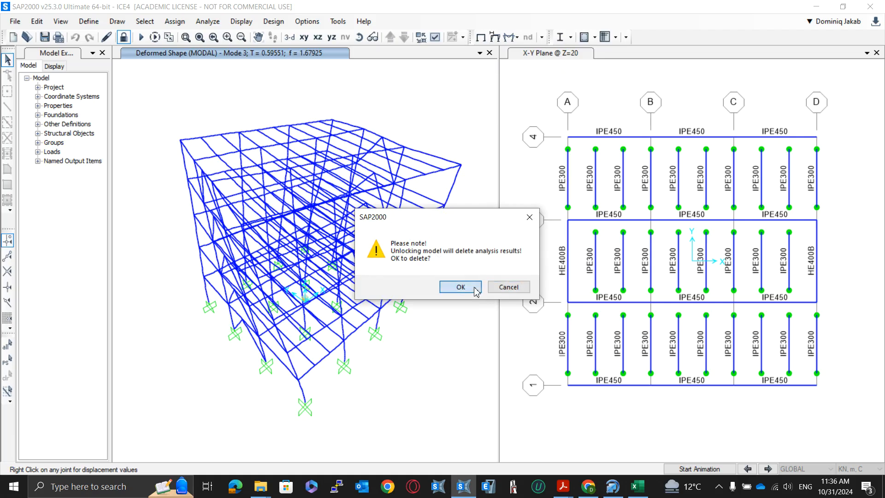
- Add a new load case named Buckling and set its load case type to Buckling
click(92, 23)
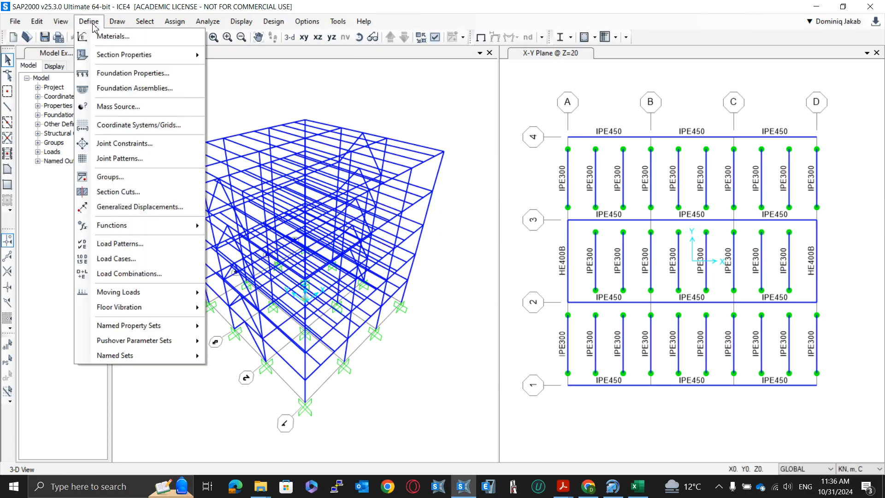
click(141, 261)
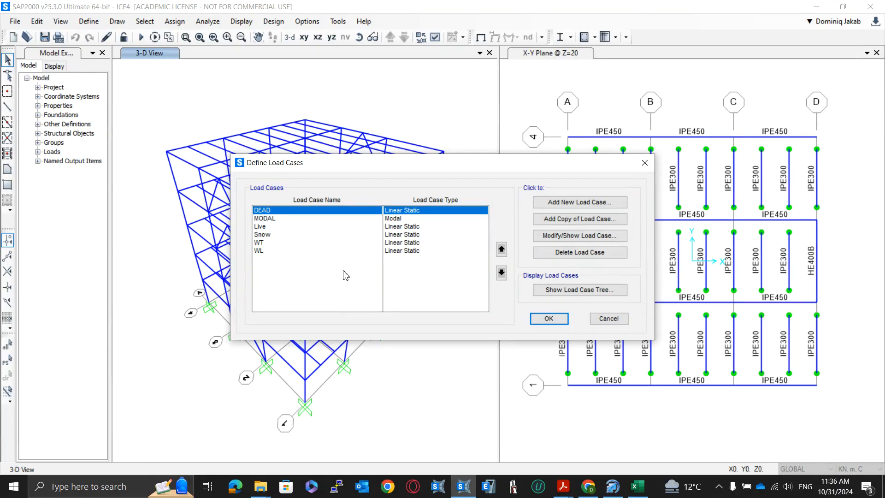
click(573, 208)
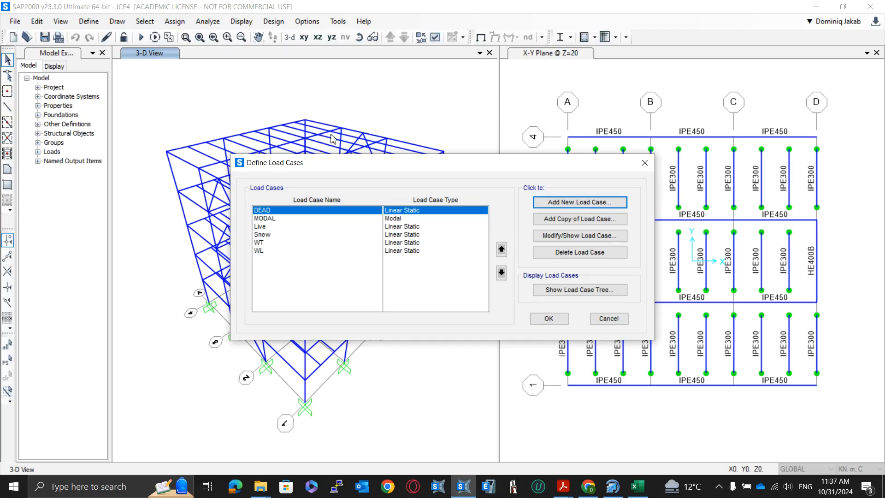
drag(278, 113, 231, 115)
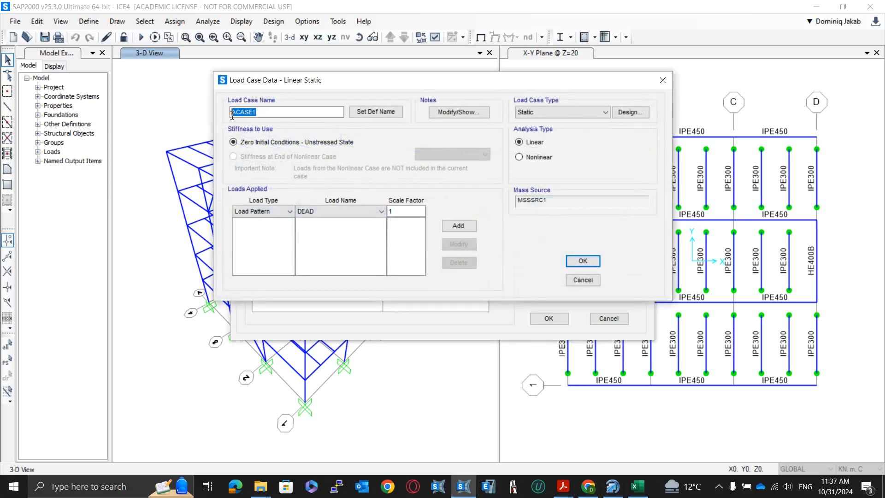
key(Caps_Lock)
text(b)
key(Caps_Lock)
text(UC)
key(BackSpace)
key(BackSpace)
key(BackSpace)
text(B)
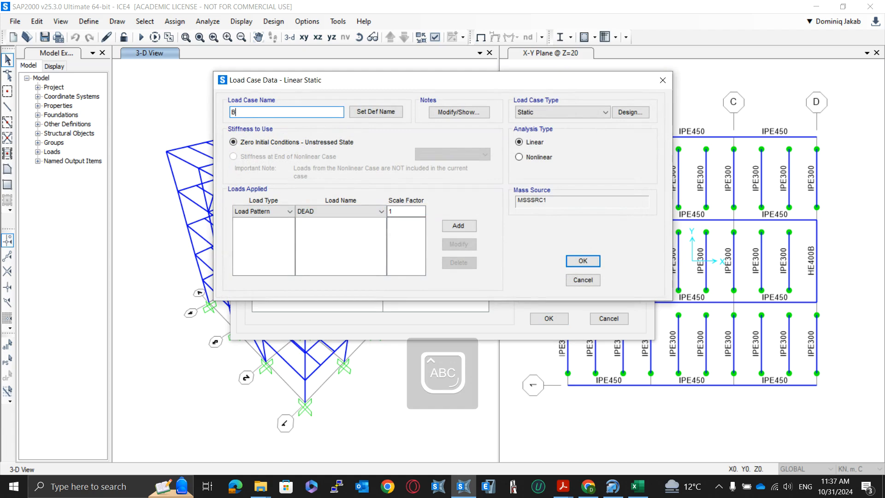
key(Caps_Lock)
text(uckling)
click(553, 113)
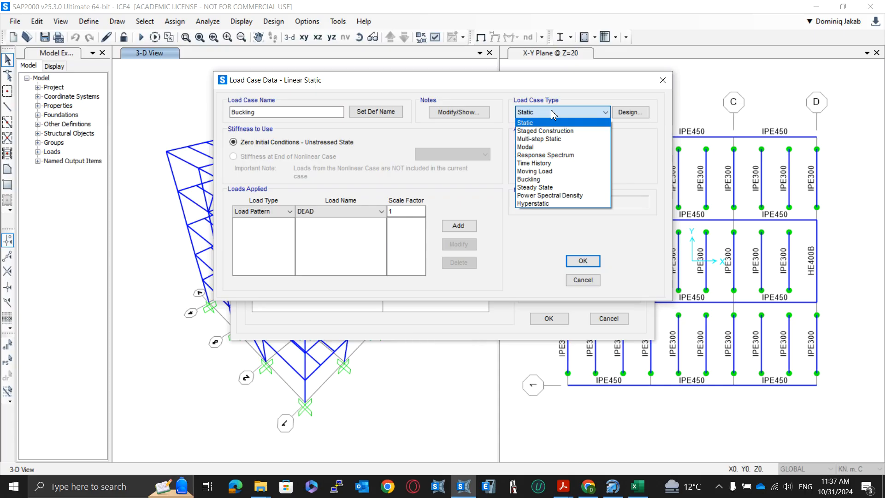
click(568, 179)
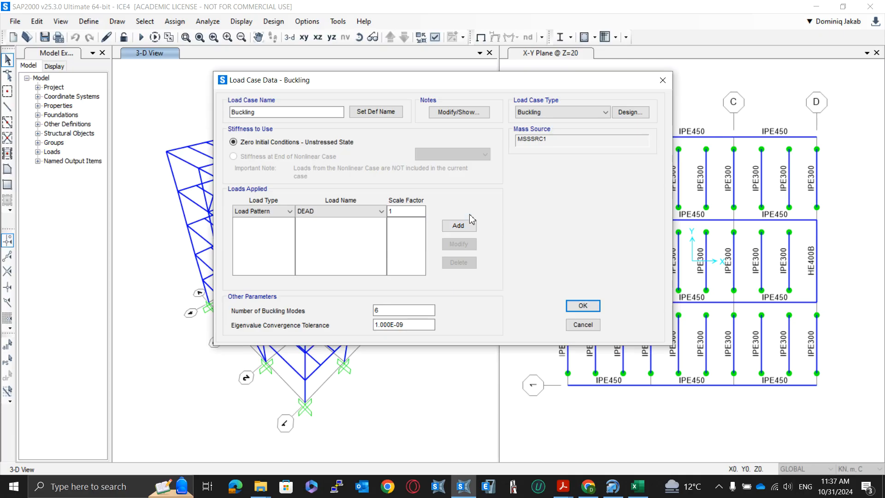
- Apply the DEAD load pattern to the Buckling case with scale factors 1.35 and 1.5, and save the load cases
click(401, 211)
text(.35)
click(458, 226)
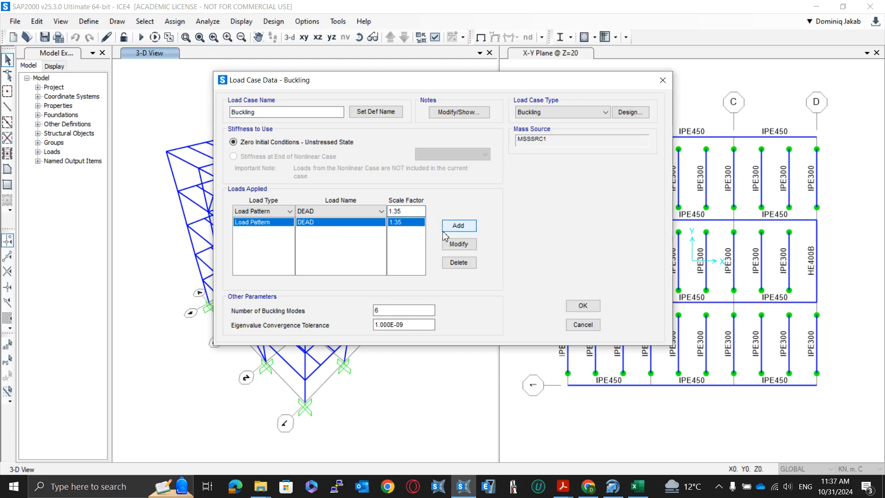
drag(421, 211, 362, 217)
text(1.5)
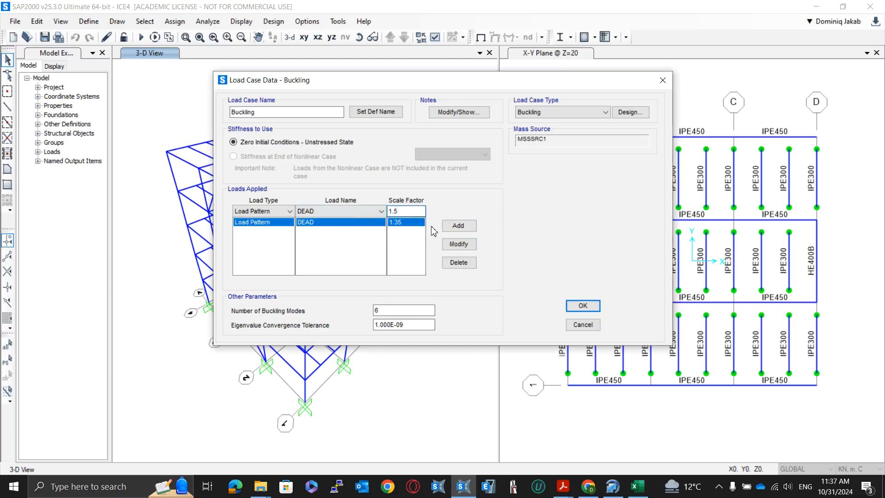
click(458, 225)
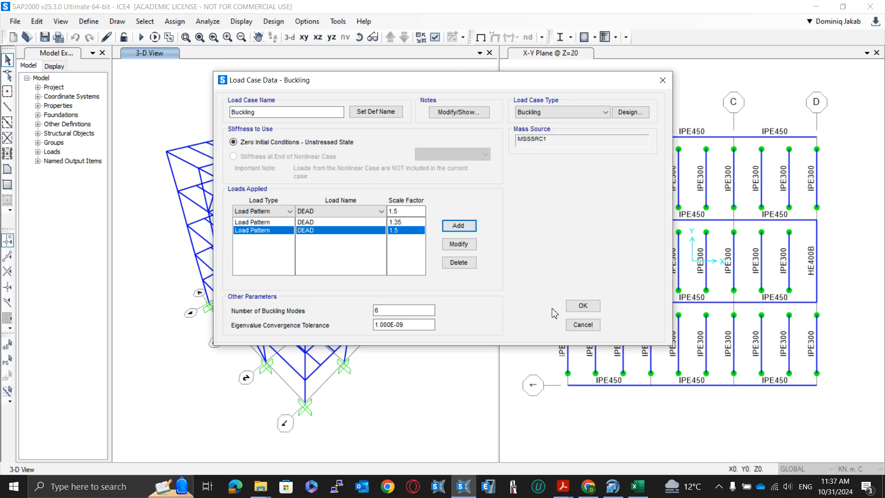
click(570, 307)
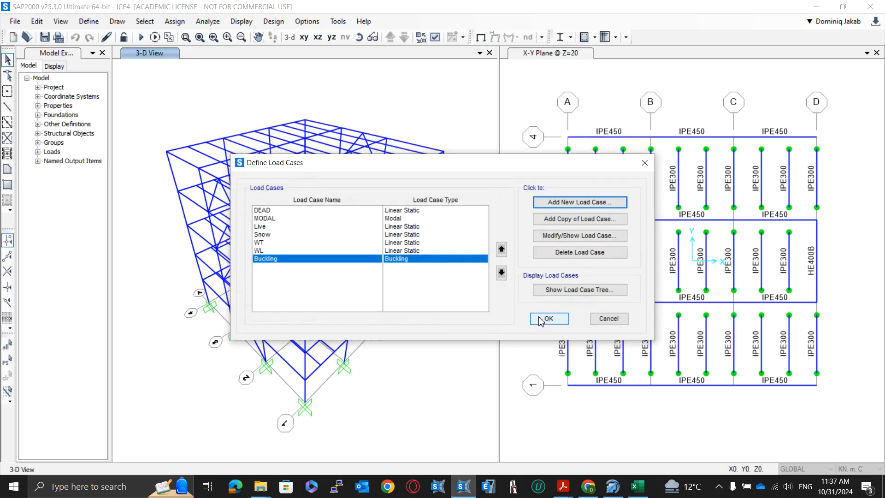
click(546, 318)
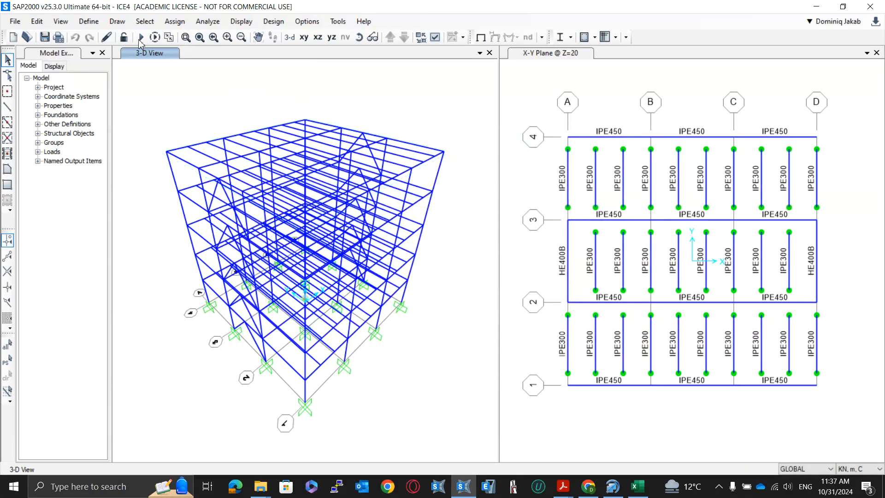
- Run all load cases and display the deformed shape of the Buckling case for mode 1
click(141, 37)
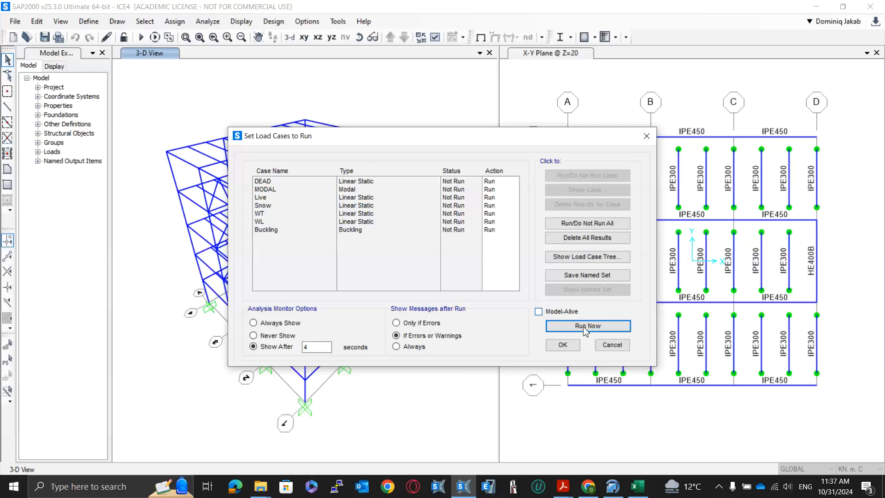
click(588, 326)
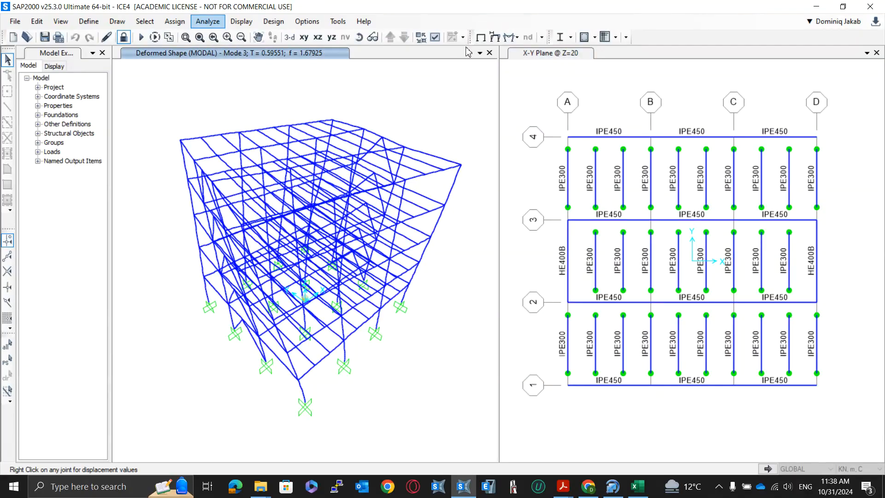
click(497, 38)
click(325, 135)
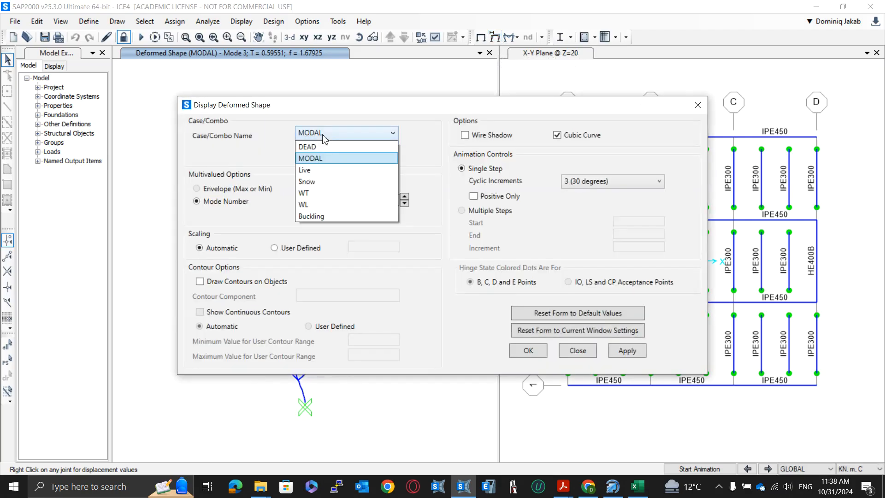
click(325, 217)
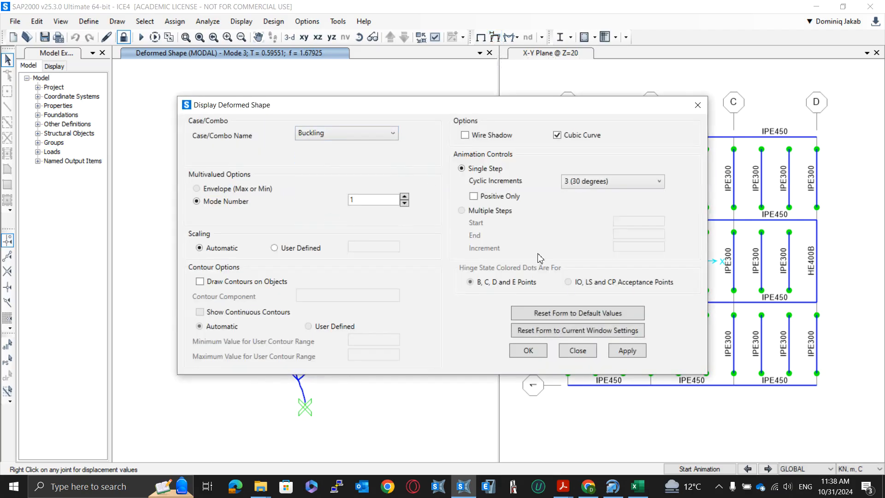
click(627, 350)
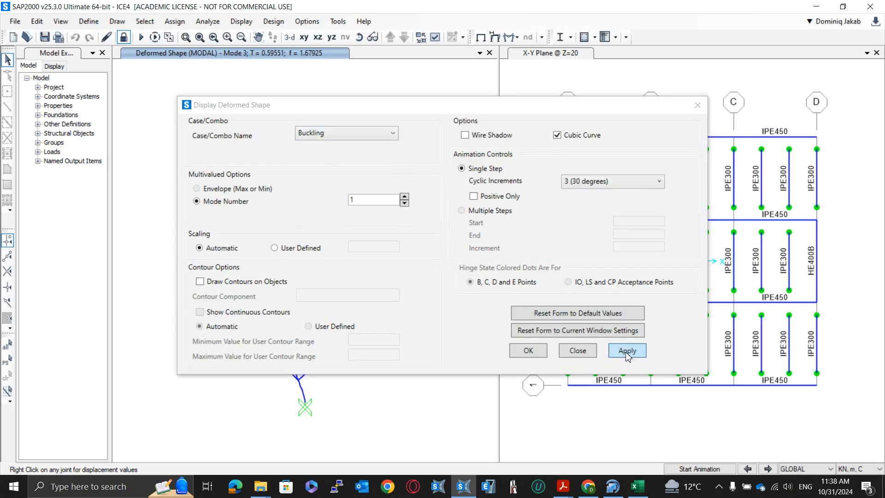
click(698, 105)
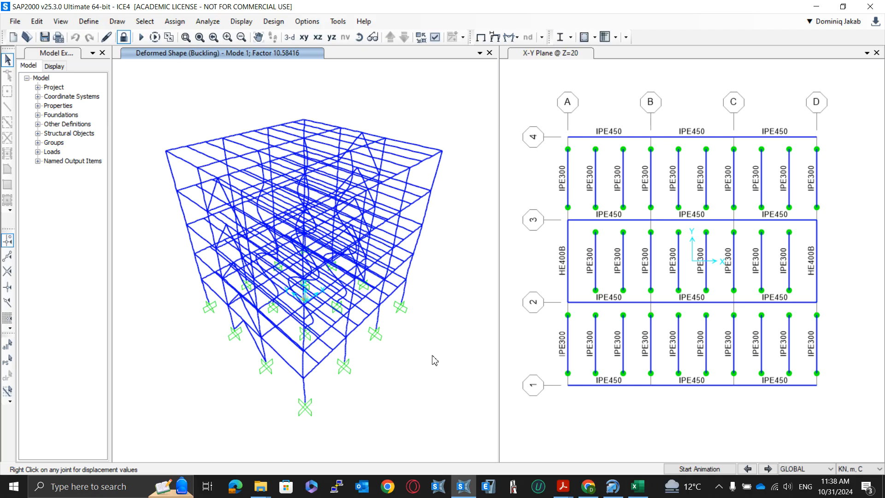
- Animate buckling mode 1 in the 3-D view and switch the deformed shape to the Y-Z elevation
click(676, 469)
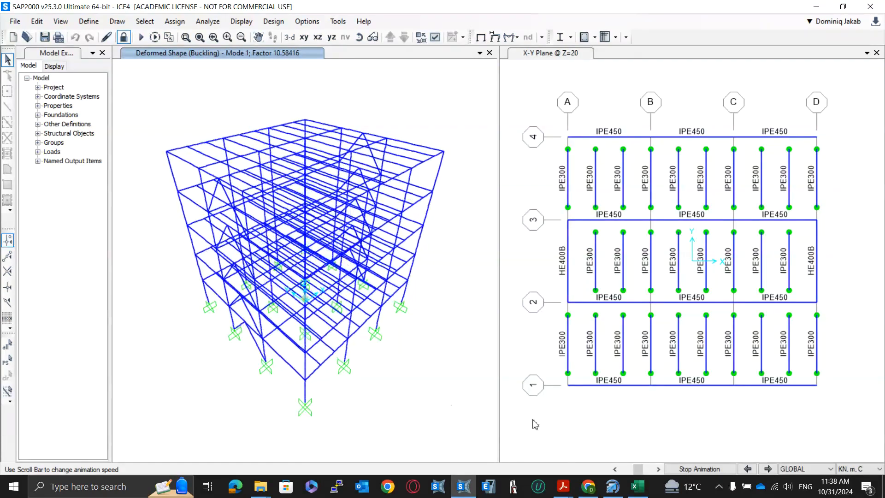
click(702, 473)
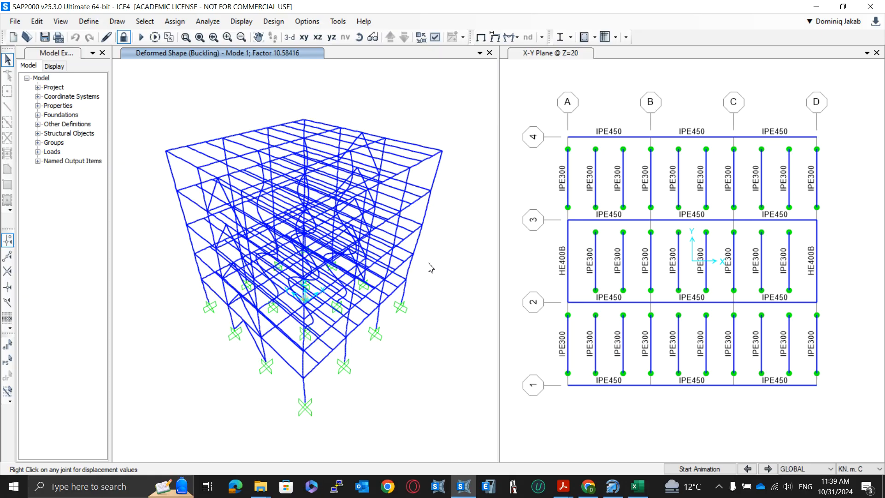
click(730, 474)
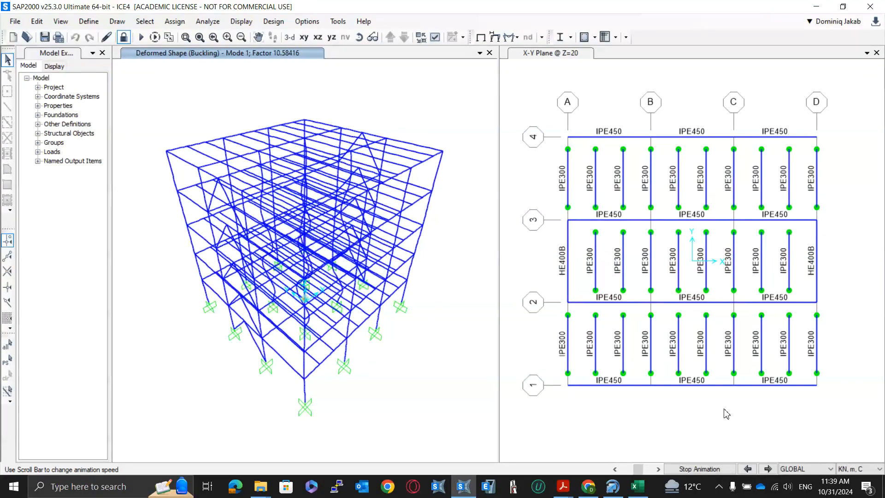
click(699, 469)
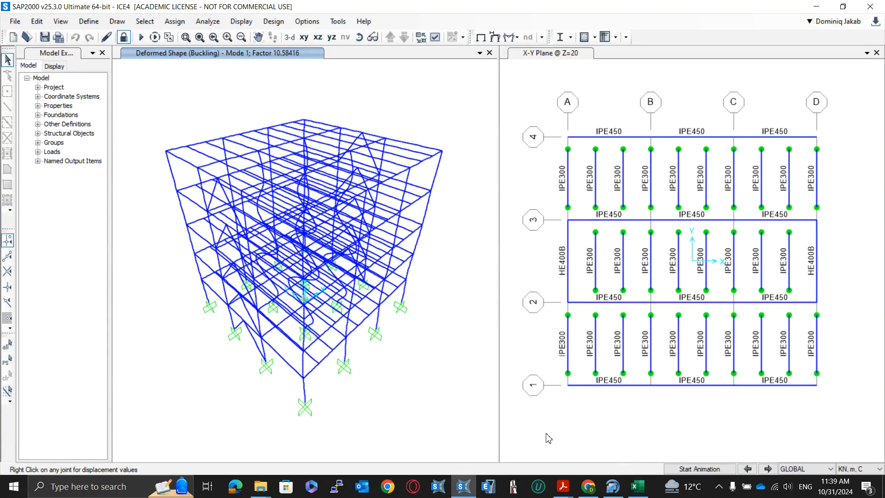
click(334, 37)
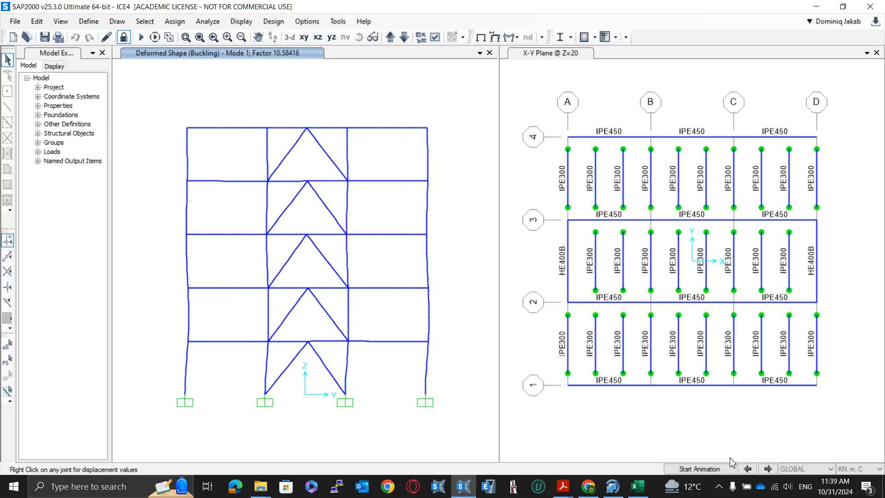
- Animate buckling mode 1 in the current Y-Z elevation, switch to the adjacent interior Y-Z frame, and animate it there too
click(711, 469)
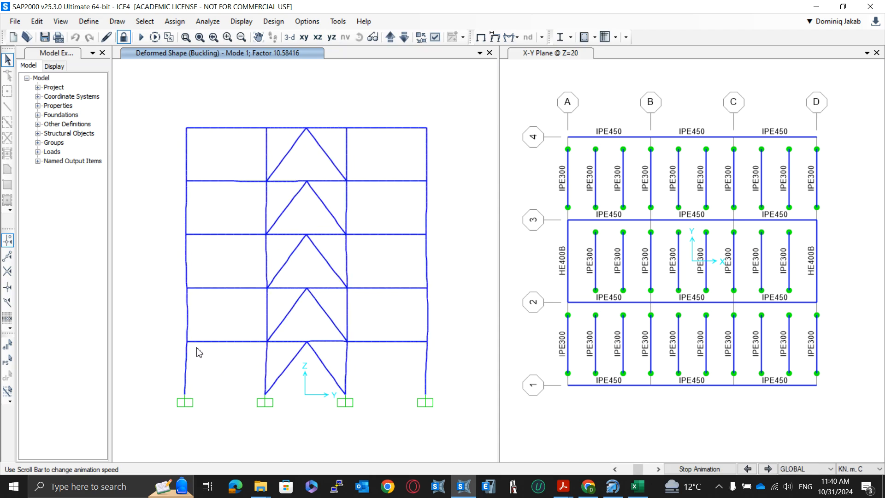
click(390, 37)
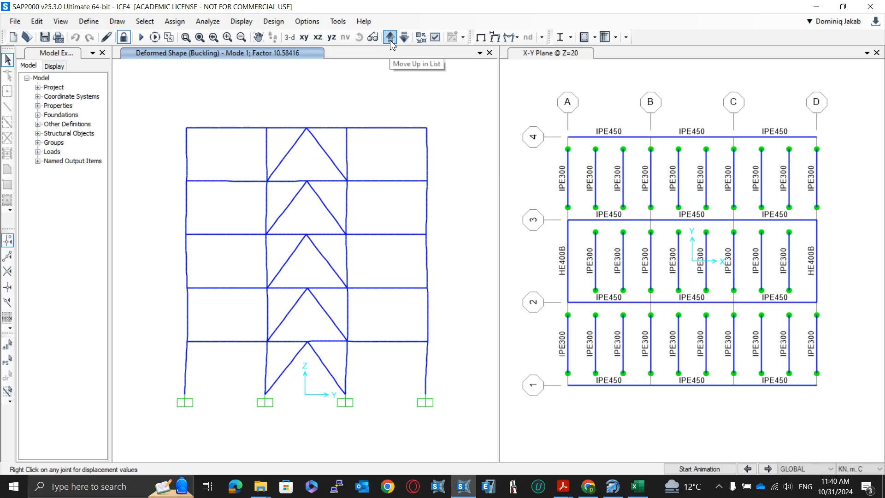
click(389, 39)
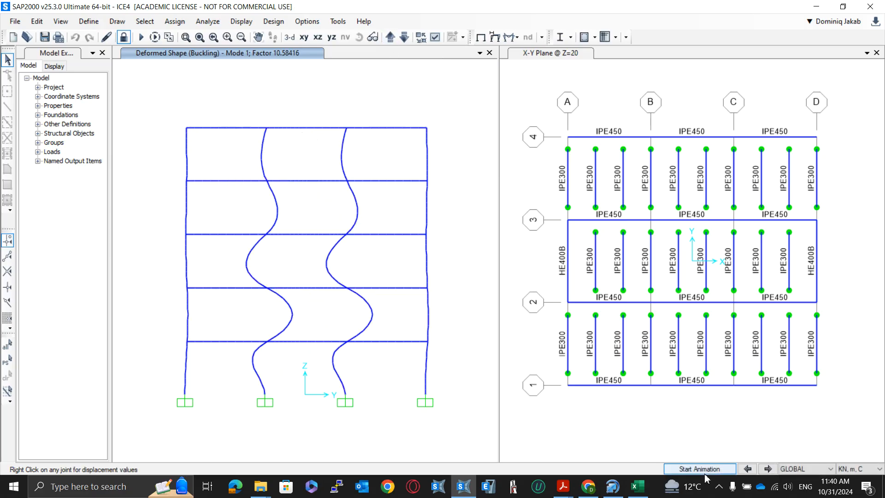
click(702, 469)
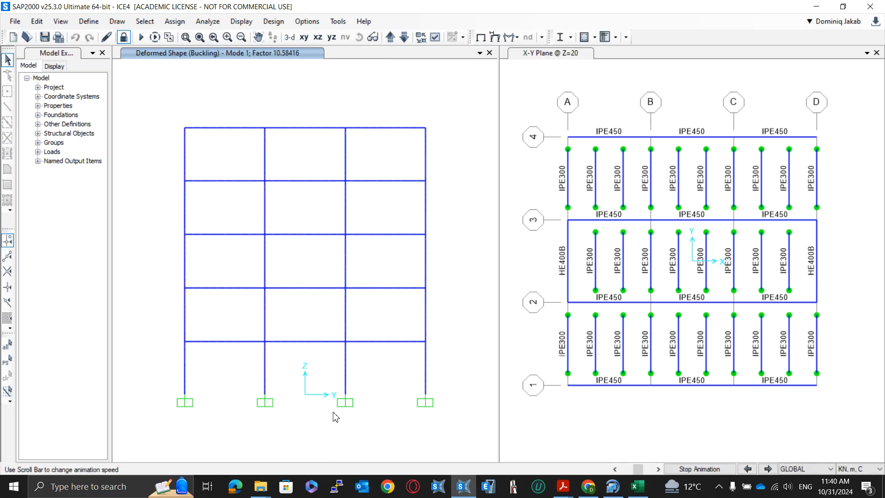
click(691, 469)
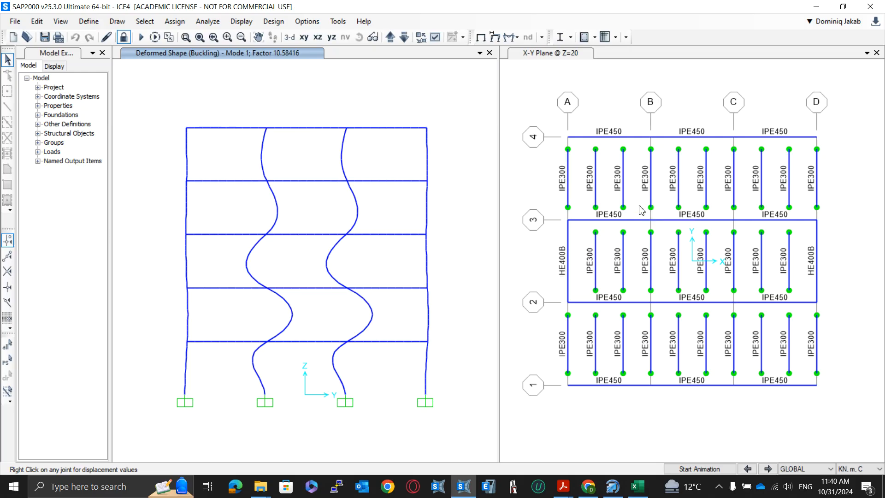
drag(638, 203, 667, 245)
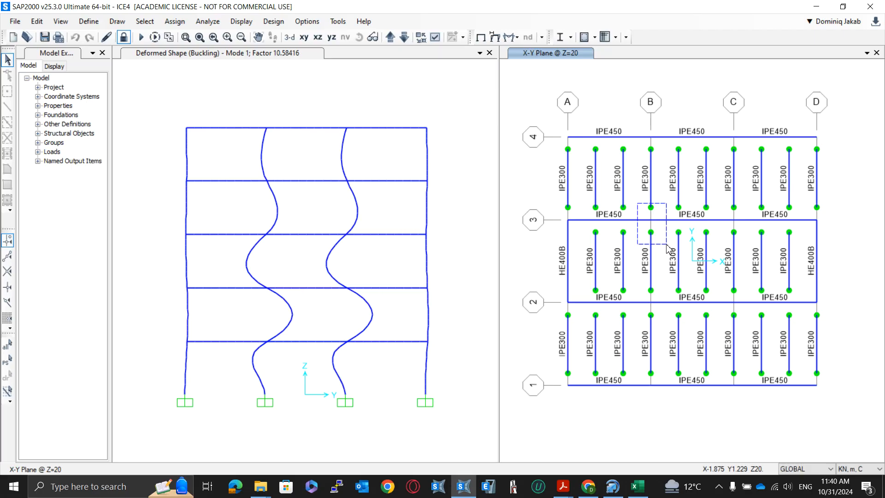
drag(667, 244, 640, 203)
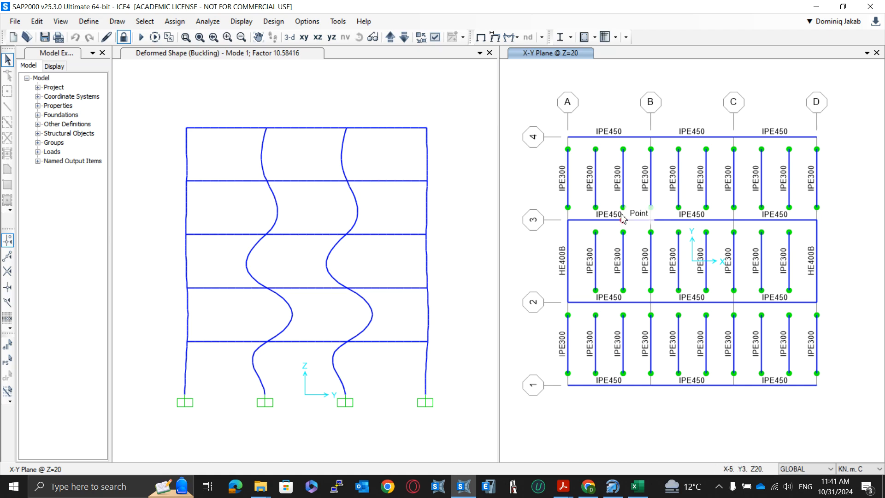
- Return the buckled shape to the 3-D view, advance through the modes to buckling mode 5, and run its animation
click(295, 81)
click(290, 38)
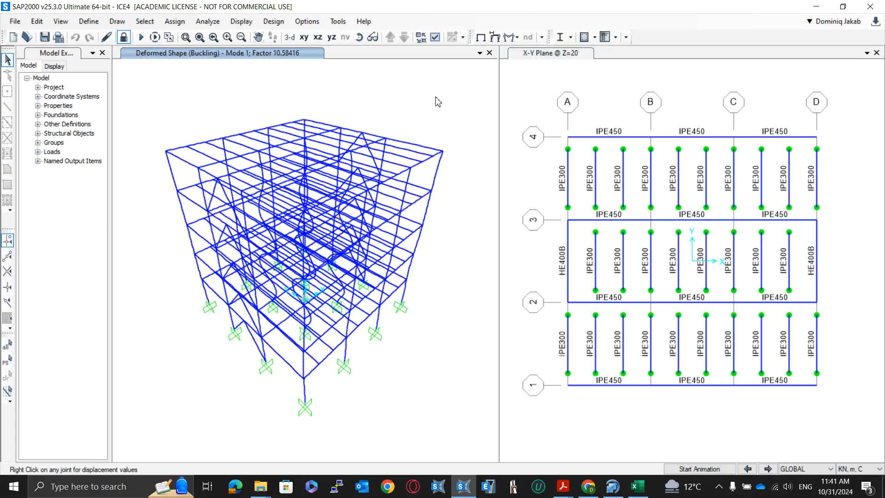
click(775, 468)
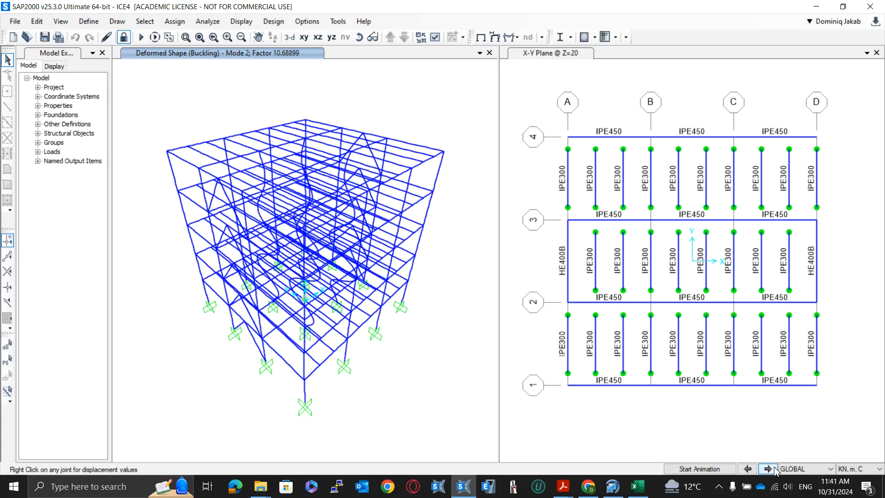
click(775, 468)
click(775, 468)
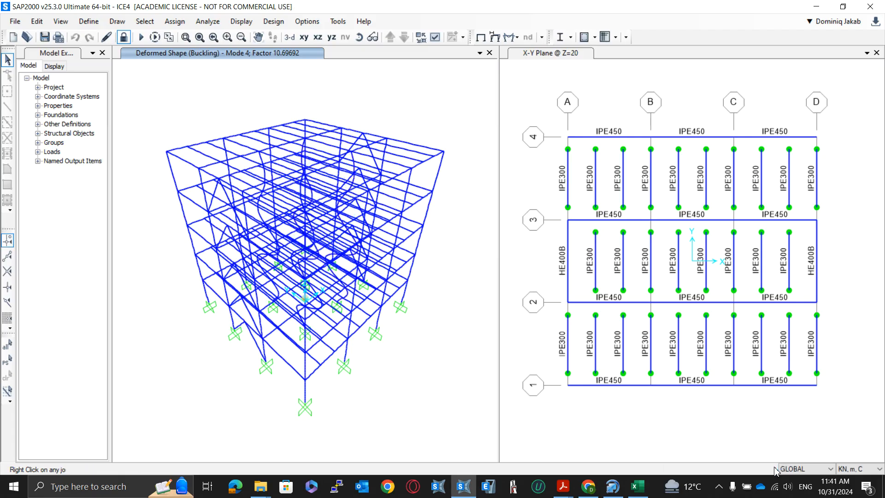
click(774, 468)
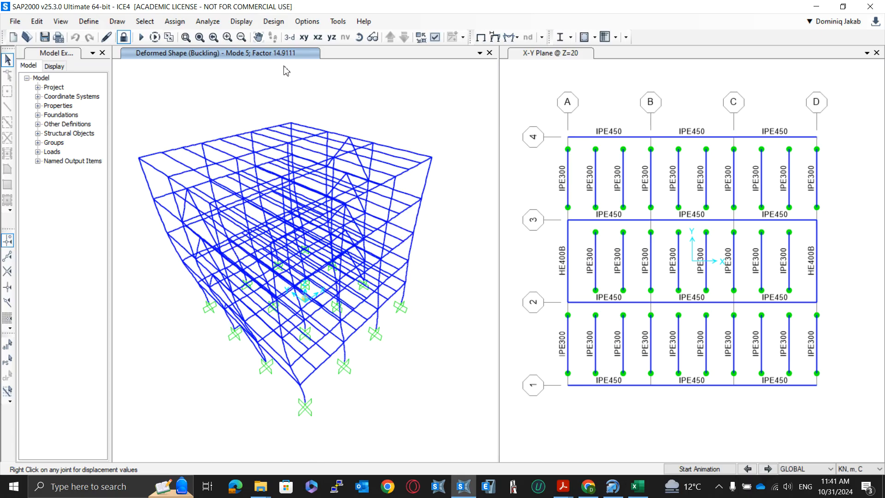
click(693, 469)
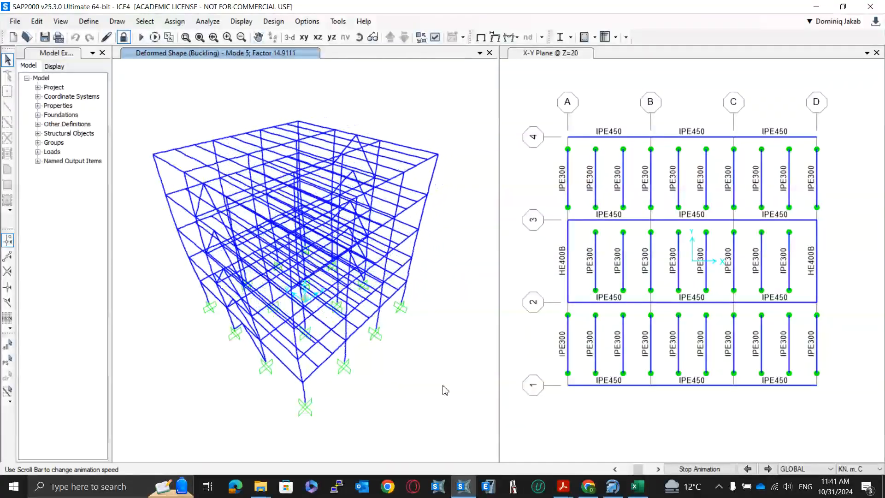
click(700, 468)
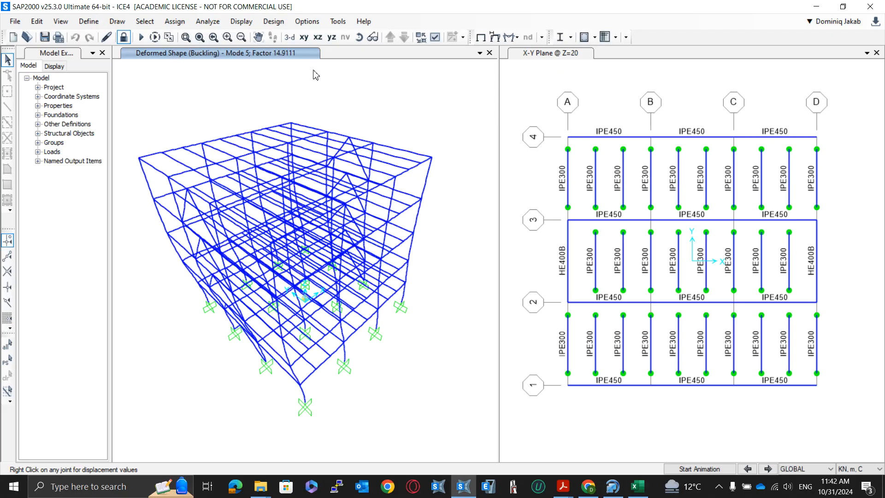
- Display the Buckling Factors table from the structure output results, examine the factor of each mode, and close the table
click(248, 22)
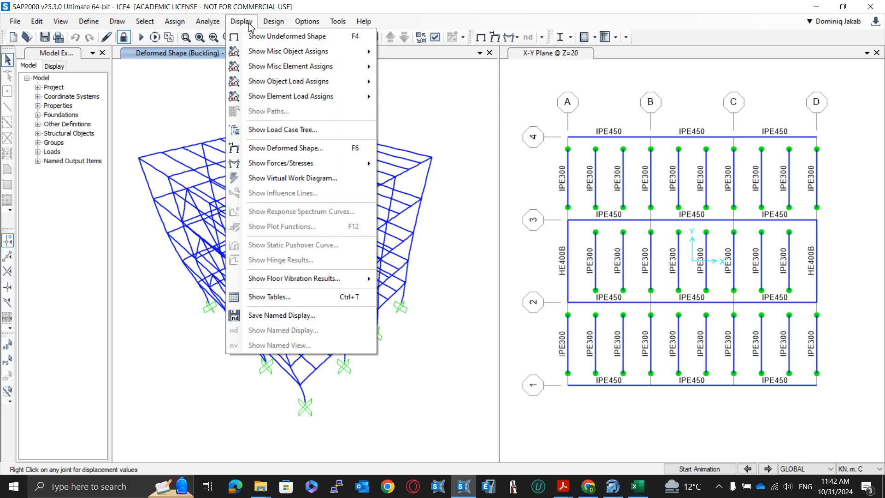
click(308, 298)
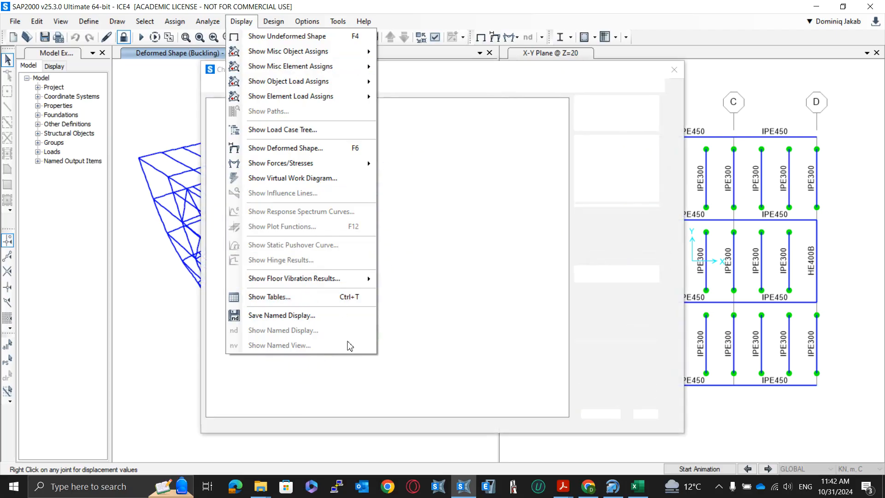
click(221, 242)
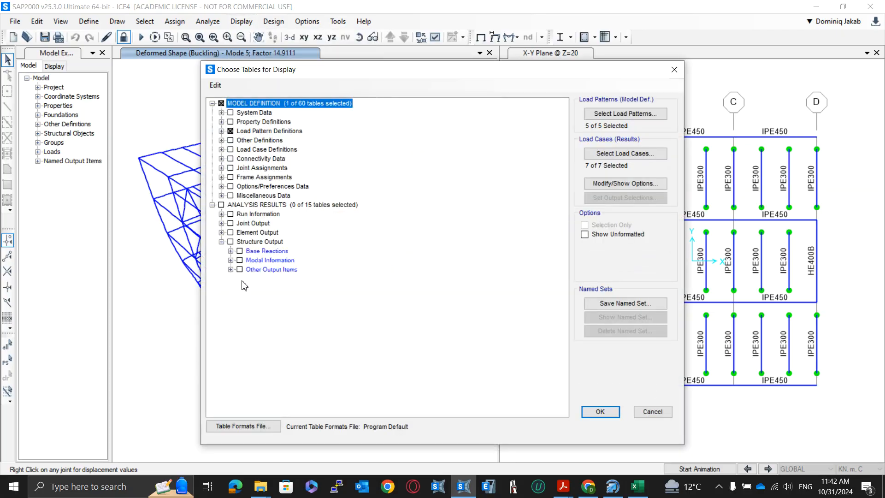
click(231, 269)
click(270, 279)
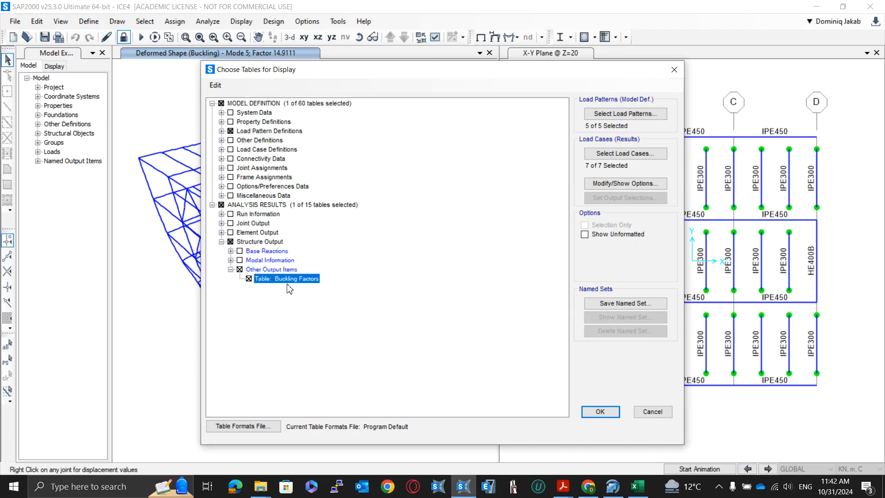
click(617, 412)
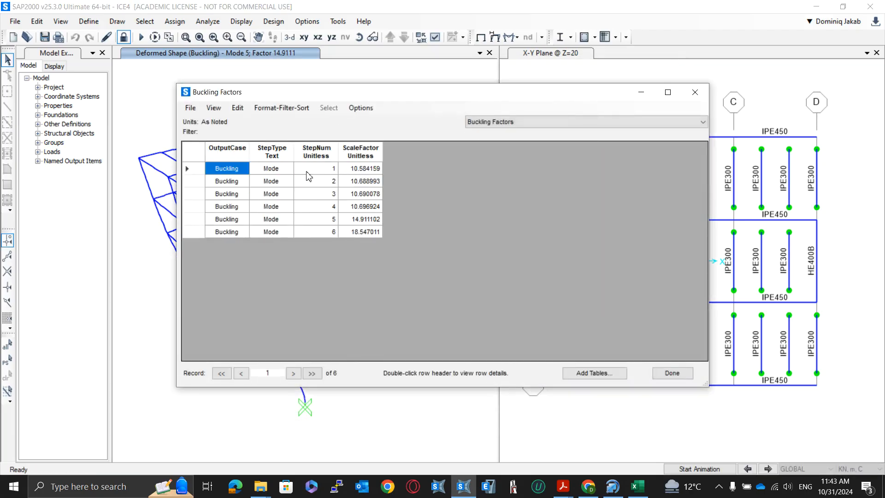
click(376, 223)
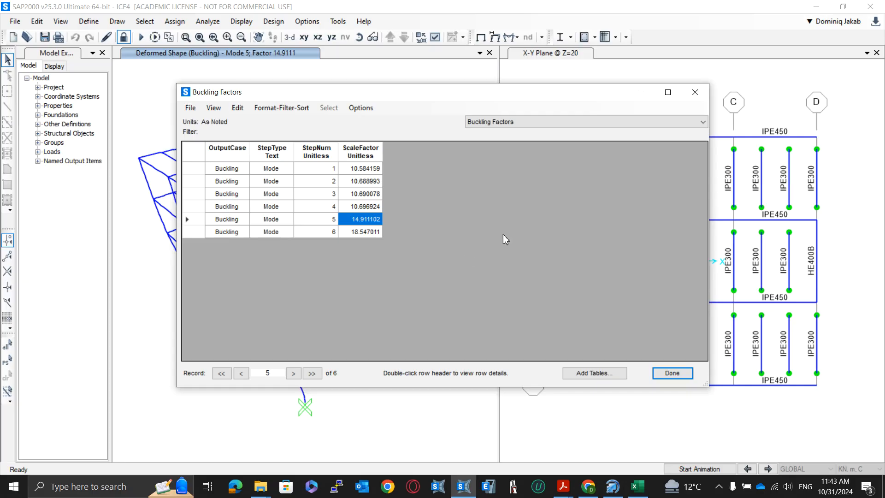
click(695, 92)
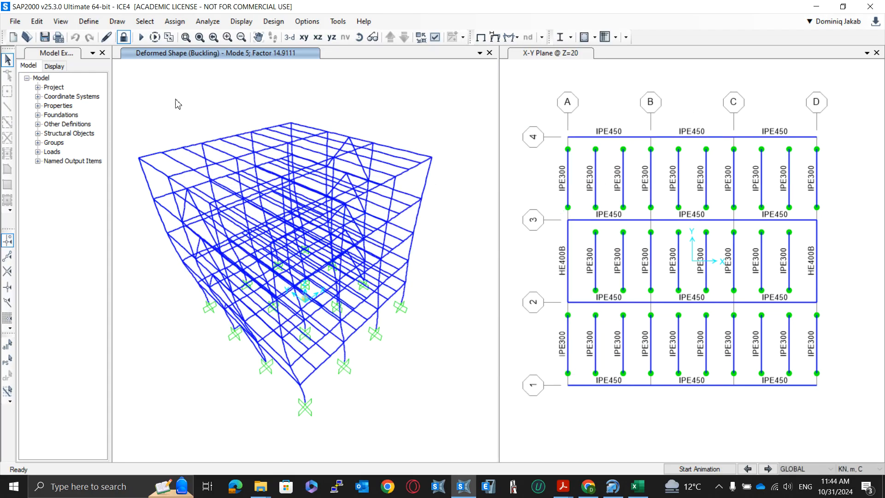
- Unlock the model and accept deleting its analysis results
click(123, 37)
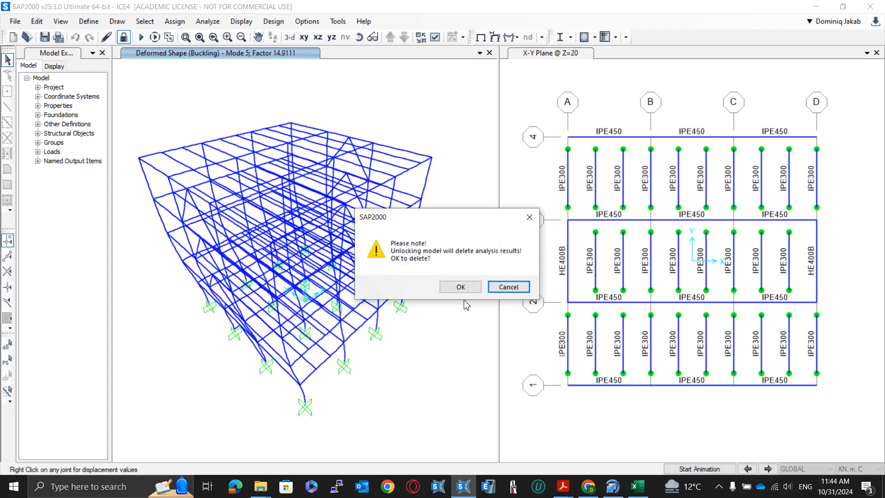
click(461, 286)
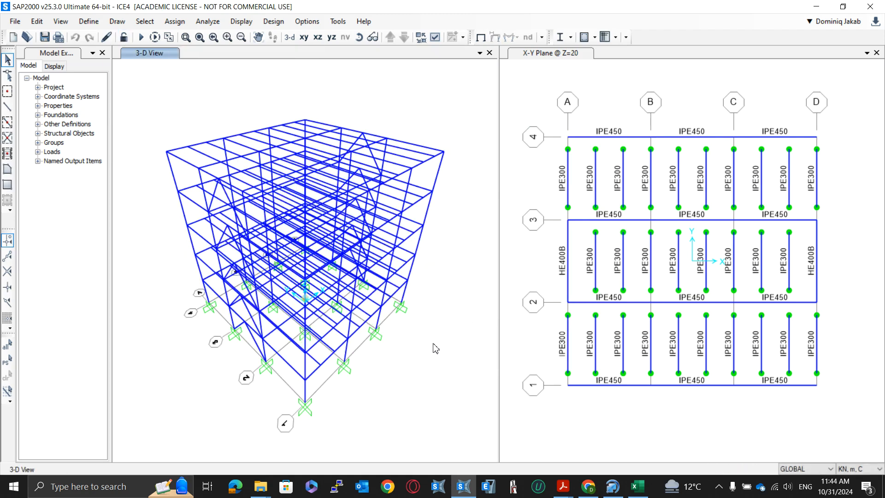
click(637, 487)
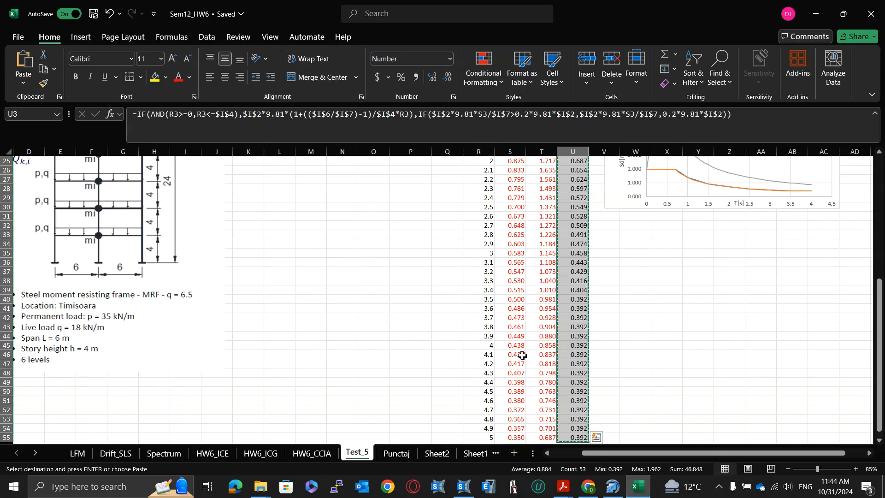
key(Escape)
scroll(507, 368, up, 8)
scroll(524, 332, down, 6)
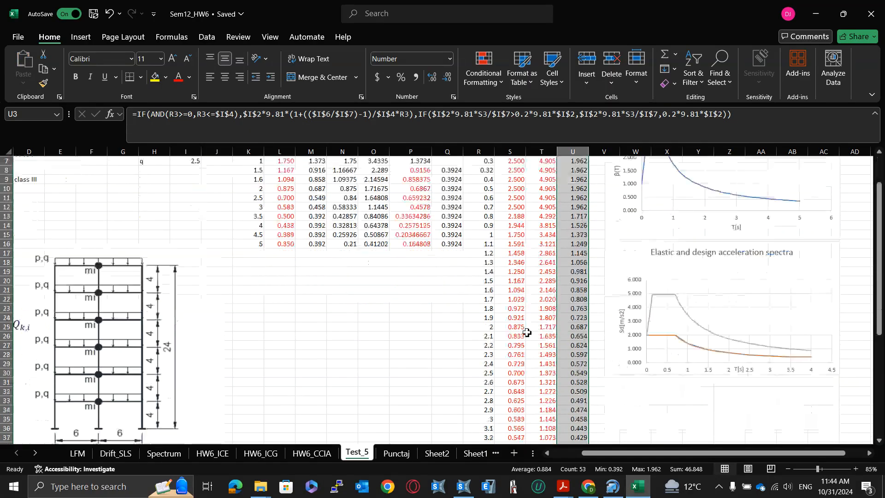
click(666, 336)
text(=)
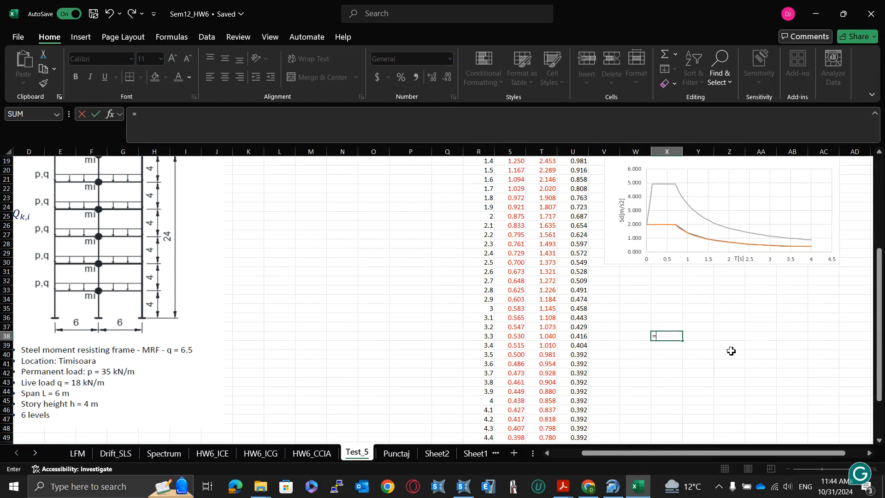
key(Escape)
- Search the computer for "imperf" and open the 250119_Imperfections workbook from the matching documents
click(131, 488)
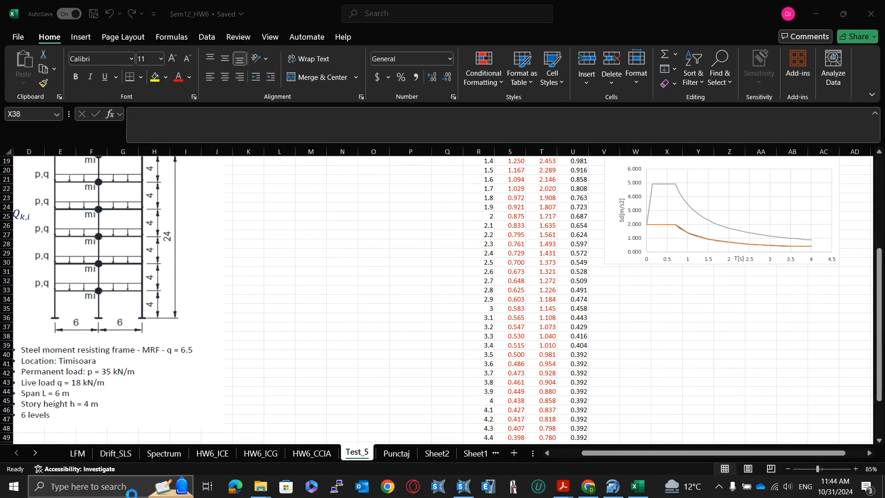
text(imperf)
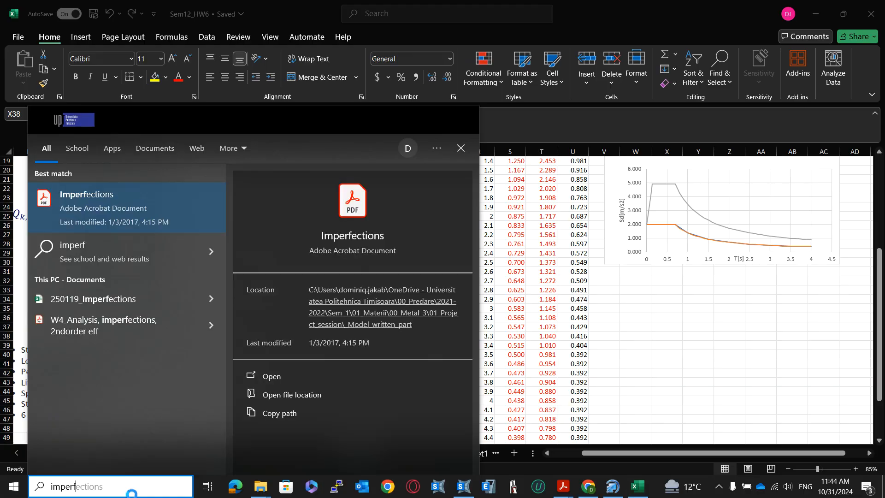
key(Down)
key(Down)
key(Down)
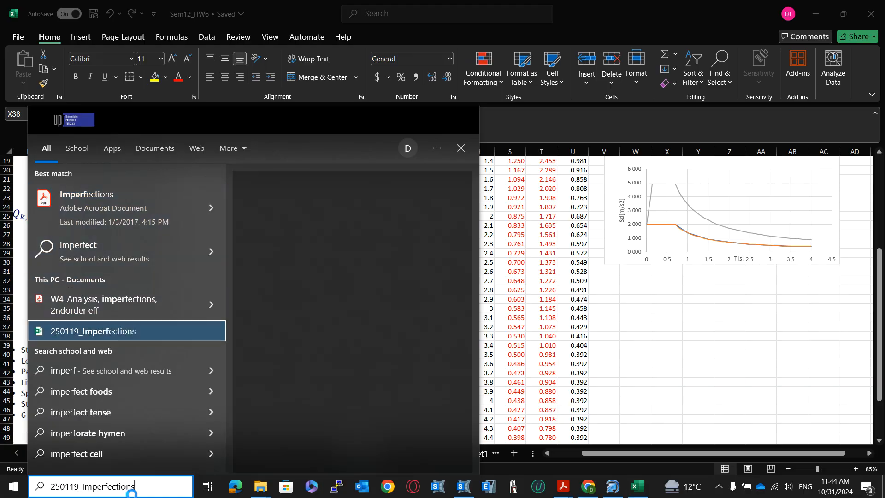
key(Return)
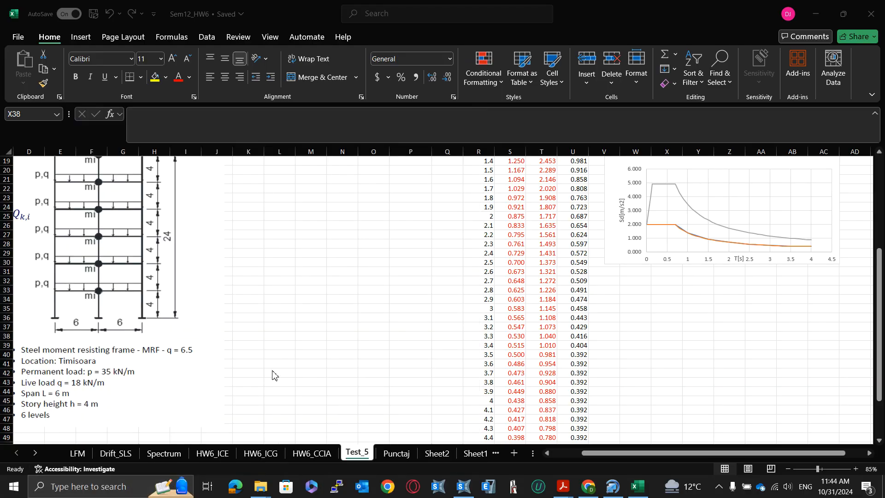
click(333, 308)
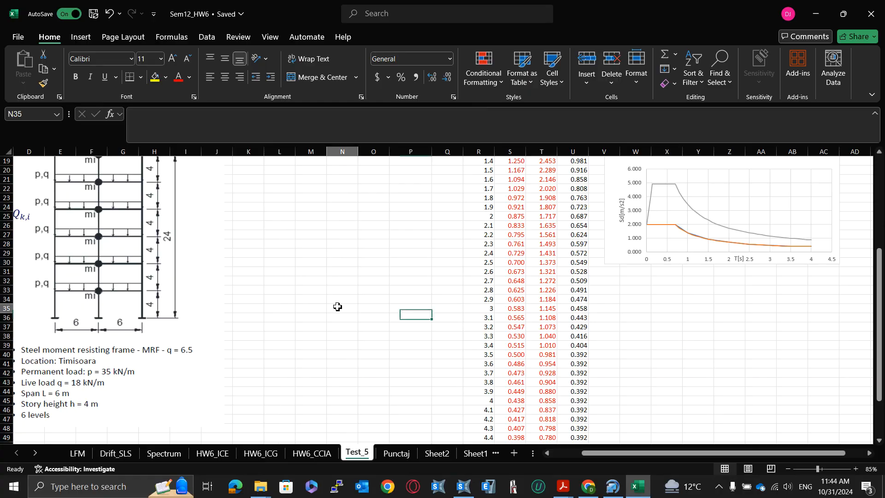
click(341, 290)
click(346, 318)
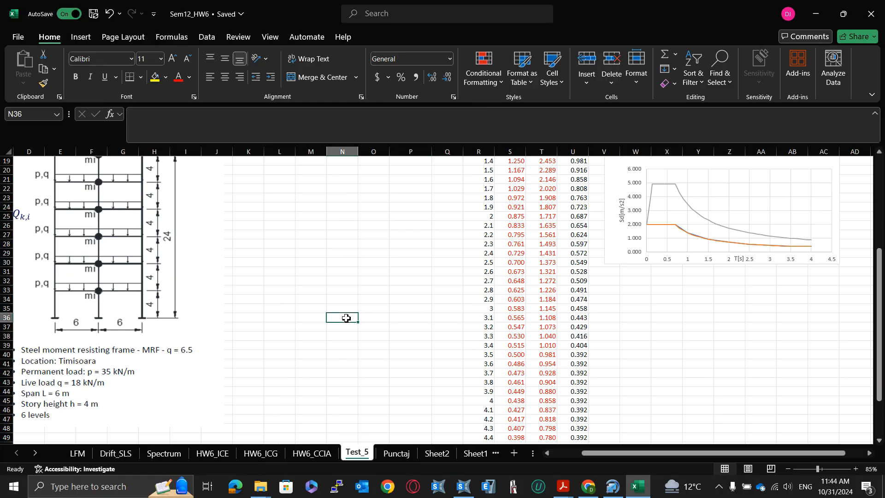
click(631, 365)
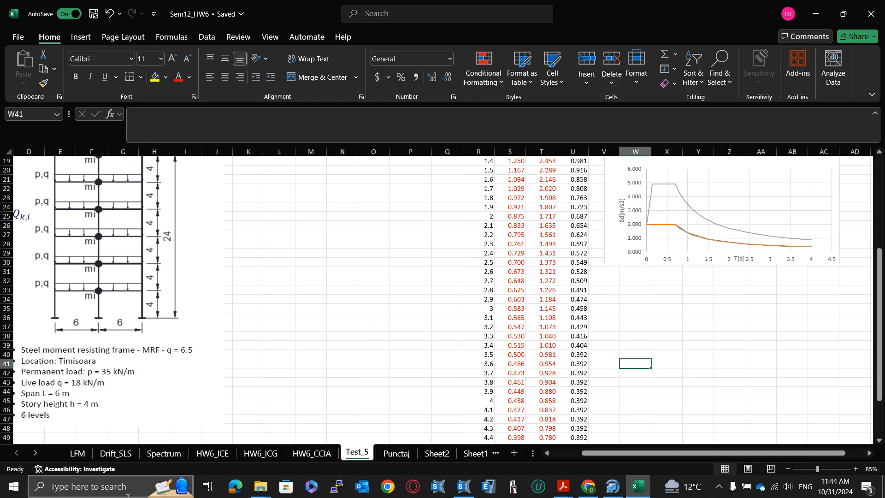
- Repeat the computer search for the imperfections workbook with the term "imper"
click(99, 485)
text(imper)
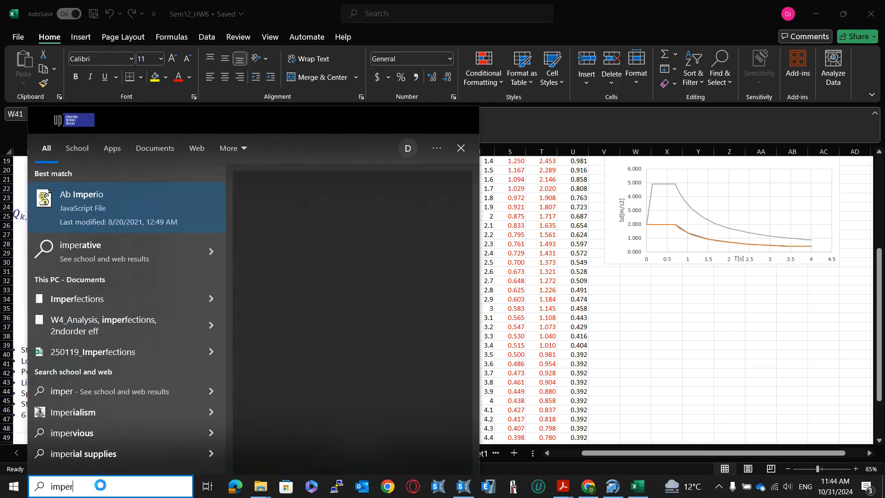
- Search the computer for "imperfections", open the 250119_Imperfections workbook to check it, and go back to Sem12_HW6
text(fec)
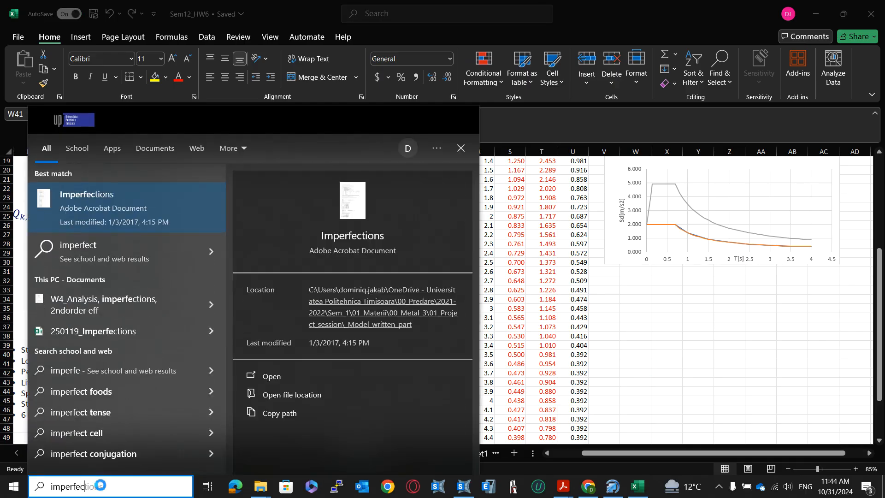
click(115, 332)
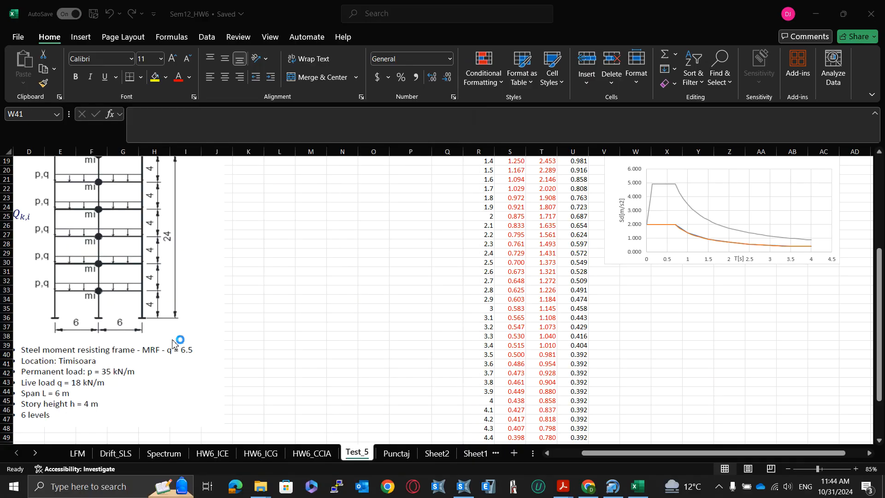
click(654, 344)
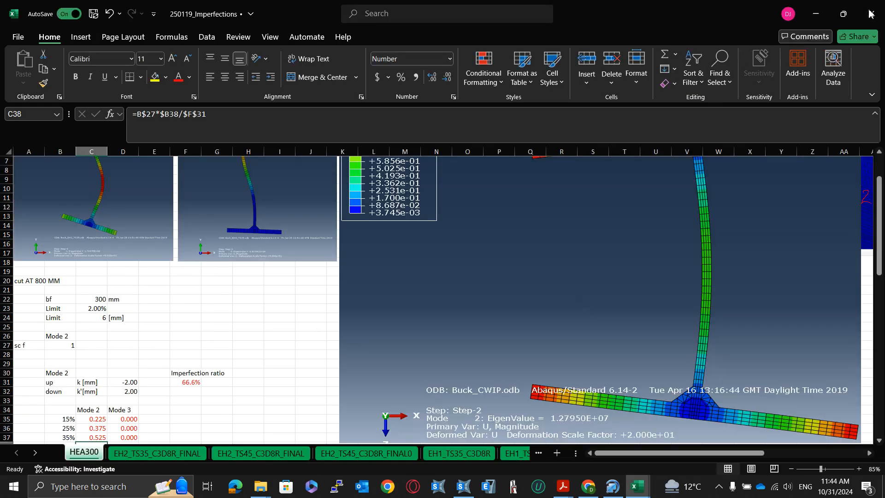
double_click(674, 18)
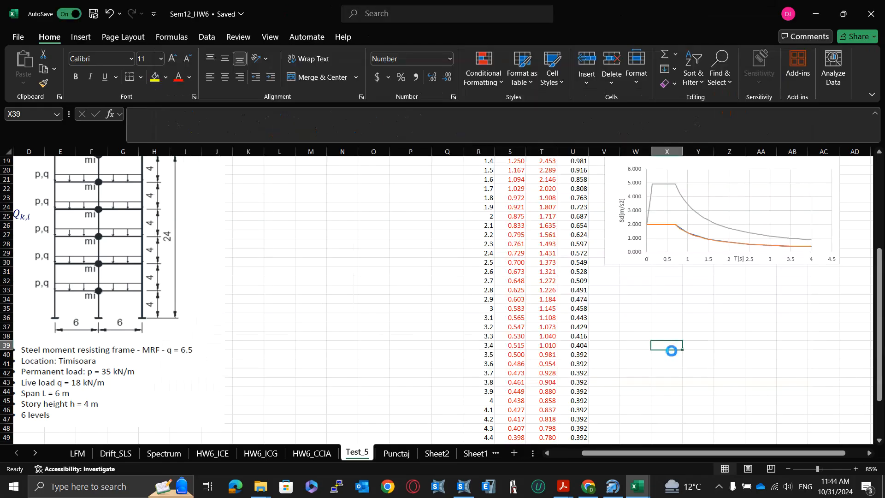
double_click(676, 345)
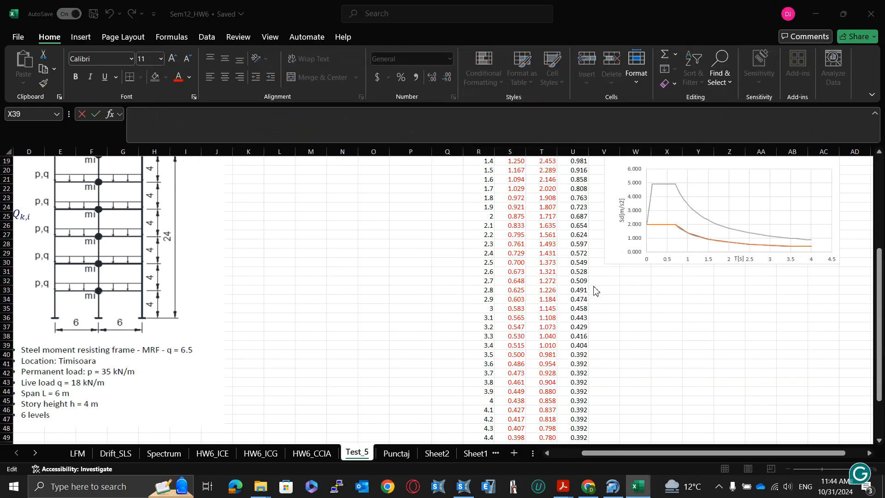
key(alt+Tab)
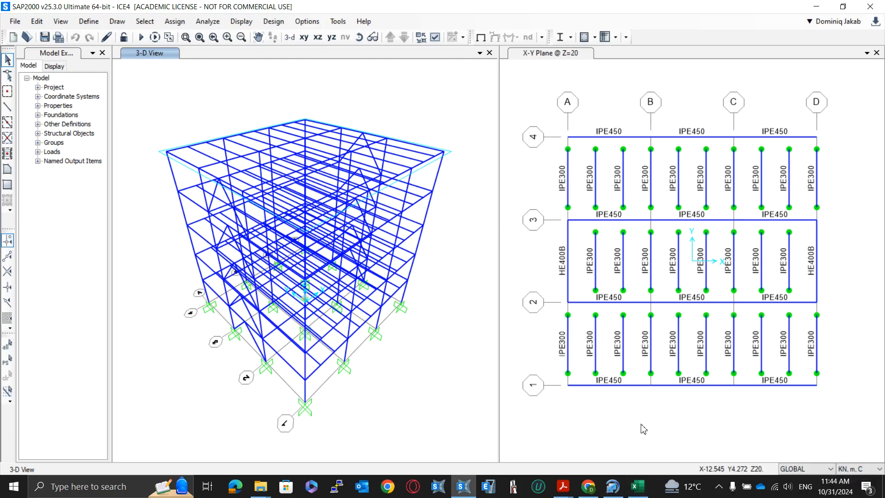
click(638, 486)
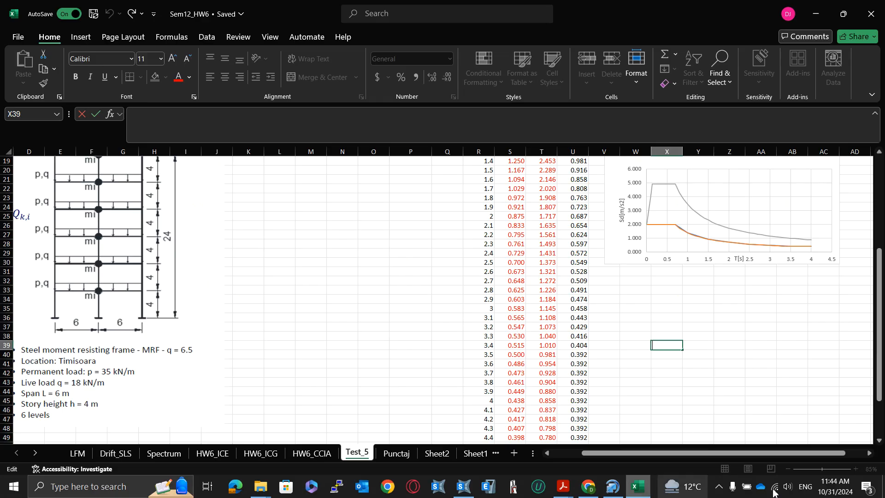
- Calculate the factored floor load in cell X36 with the formula =(1.35*4.5+1.5*2)
click(658, 318)
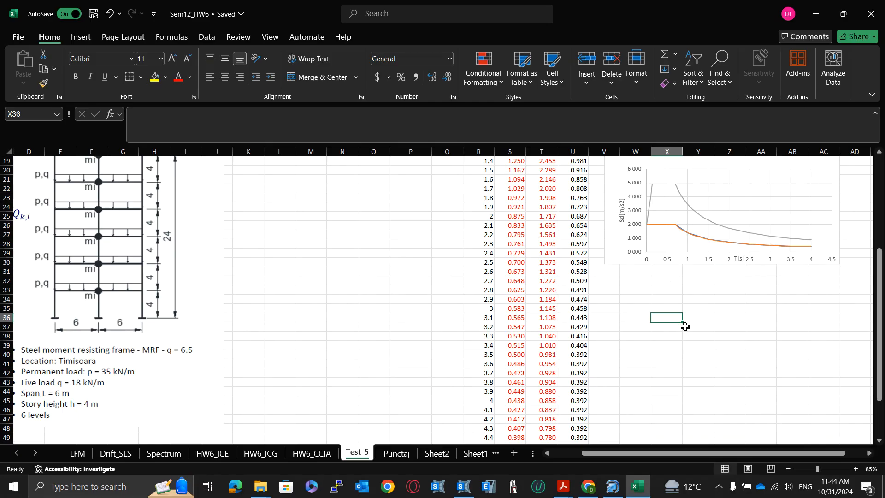
text(=)
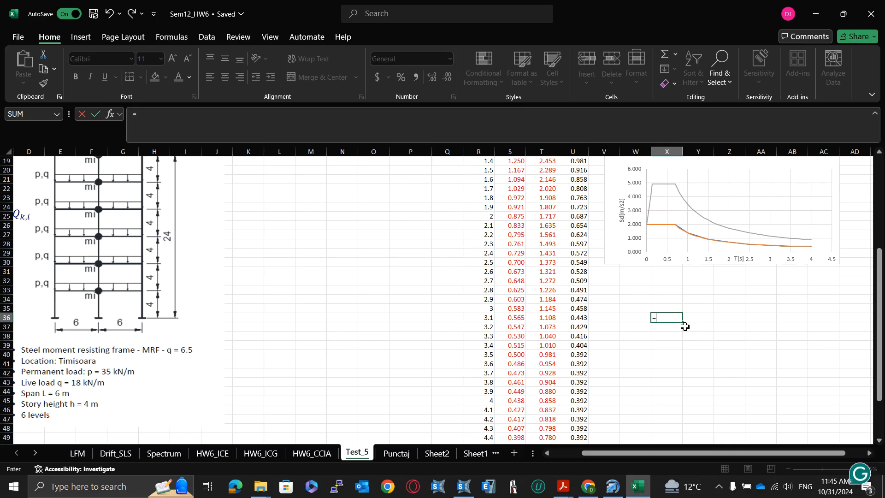
text((1.35*)
text(4.5+)
text(1.5)
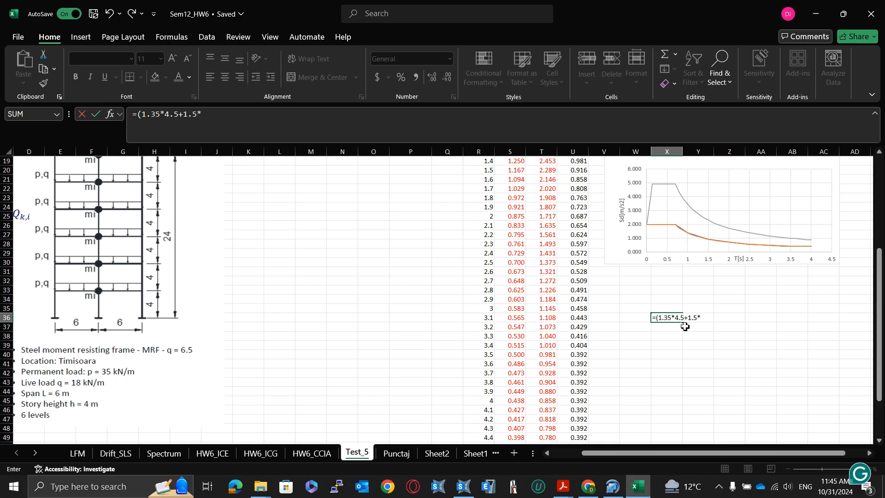
text(*2.5))
key(BackSpace)
key(BackSpace)
key(BackSpace)
text())
key(Return)
- Enter the unit kN/m2 in Y36 beside the factored load
key(Up)
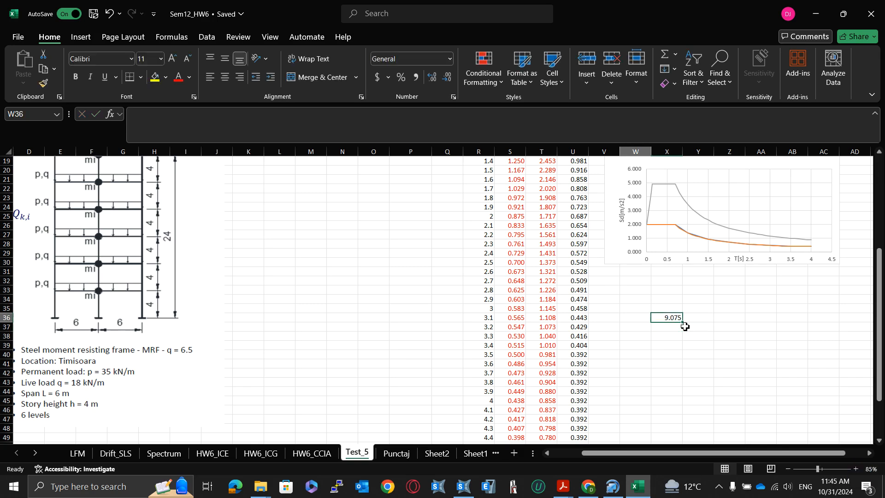
key(Right)
text(kN/)
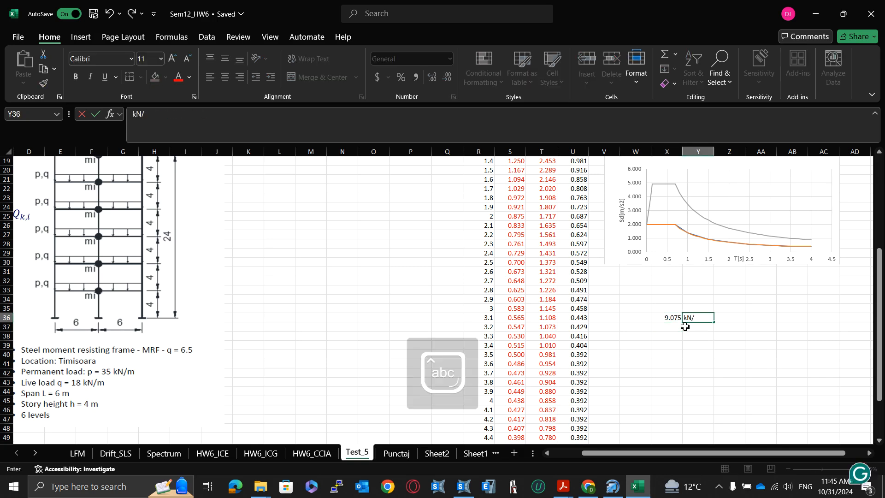
text(m2)
key(Return)
- Calculate the floor area in cell X37 with the formula =18*18
key(Left)
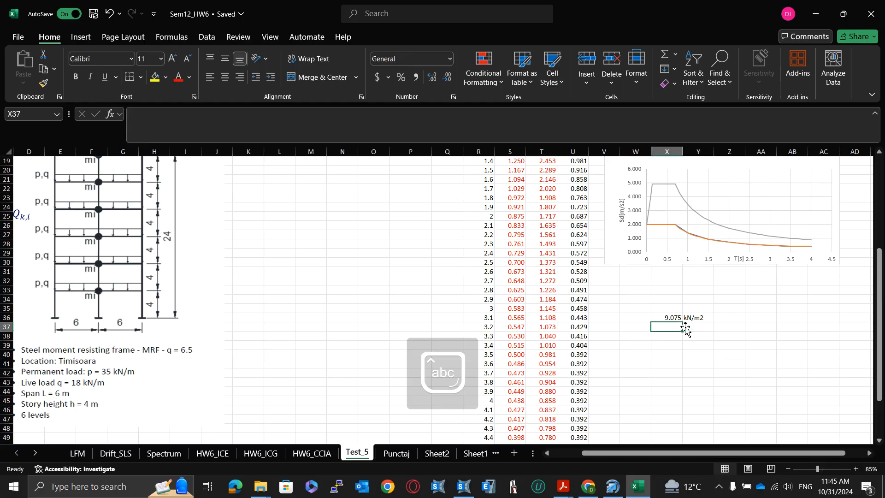
text(=)
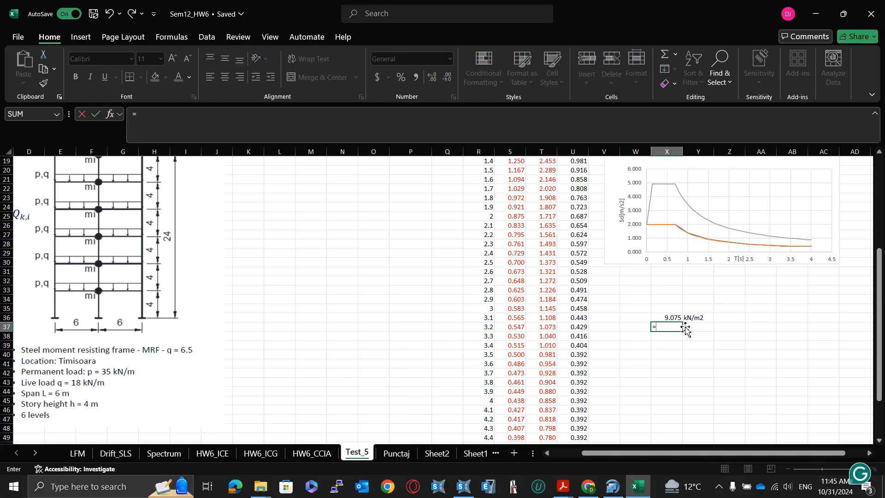
text(18*18)
key(Return)
- Enter the unit m2 in Y37 beside the floor area
click(686, 327)
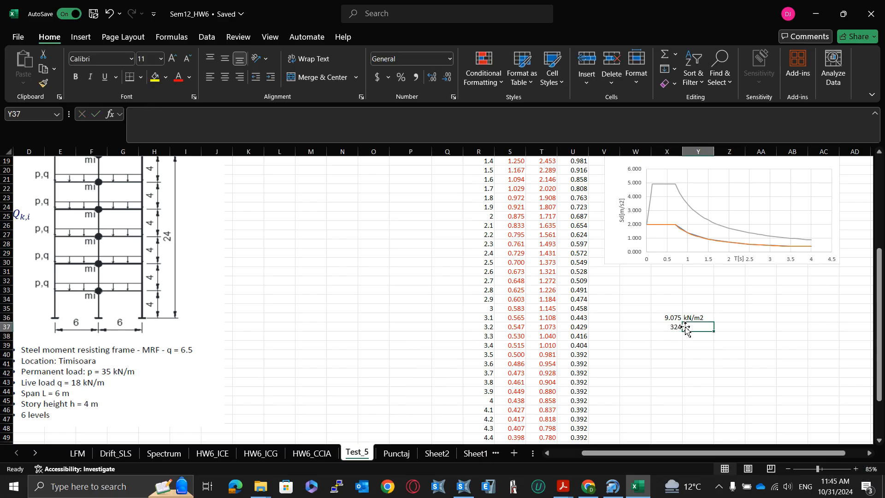
text(m)
key(Return)
key(Left)
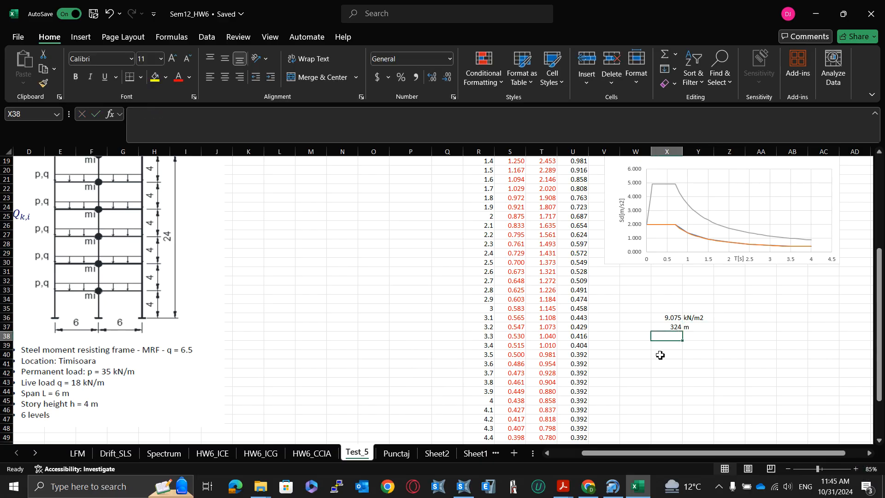
key(Up)
key(Right)
text(m2)
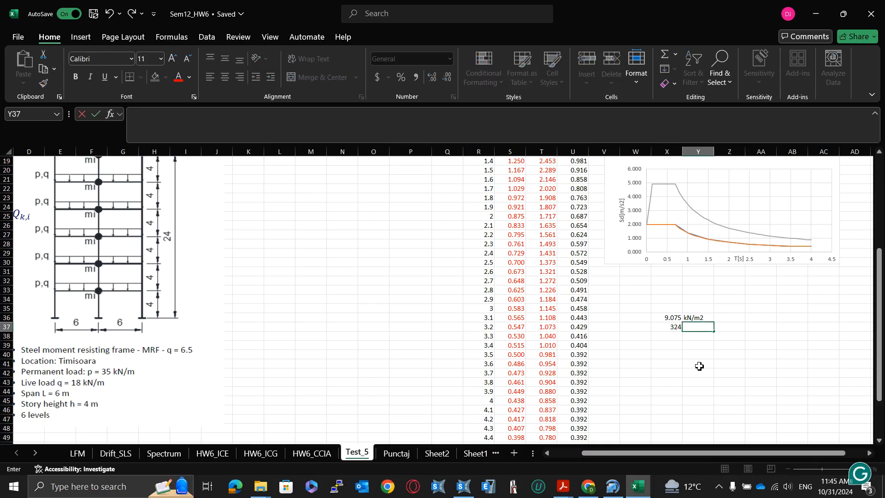
key(Return)
- Label W38 as V and calculate the total vertical load in X38 by multiplying X36 by X37
key(Left)
key(Left)
text(V)
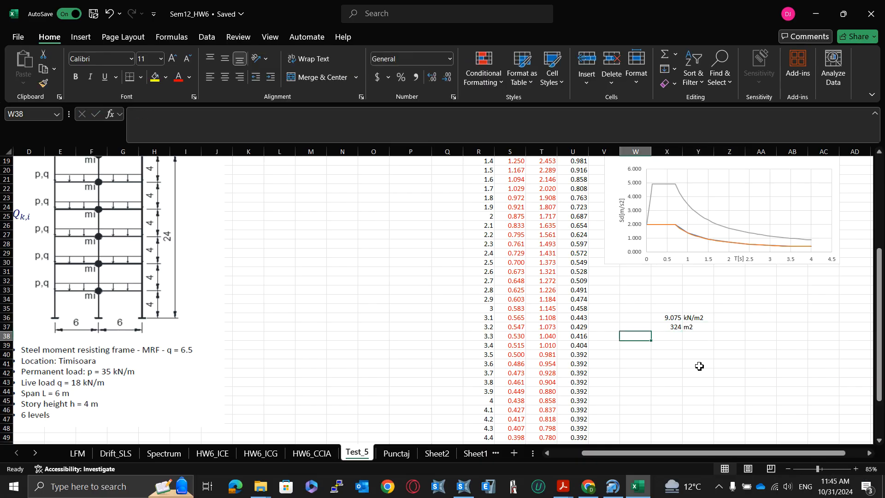
key(Caps_Lock)
key(Right)
text(=)
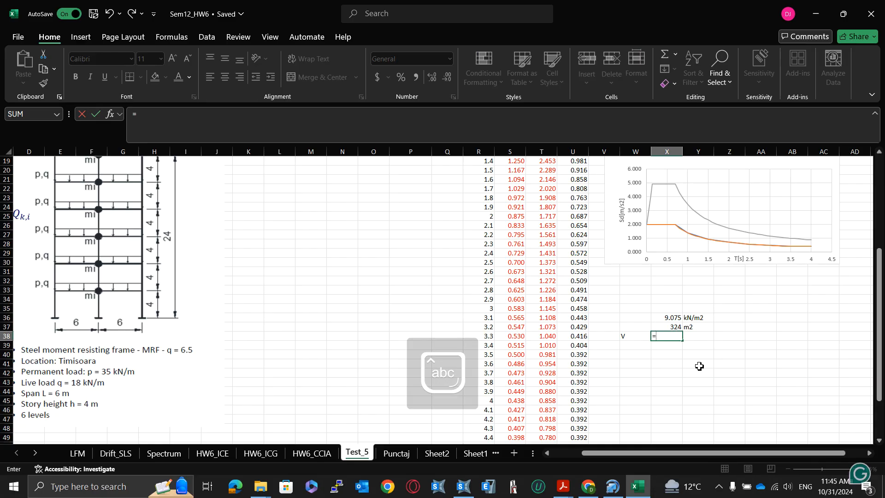
key(Up)
key(Up)
text(*)
key(Up)
key(Return)
- Enter the unit kN in Y38 beside the total vertical load, without the autocompleted /m2
key(Left)
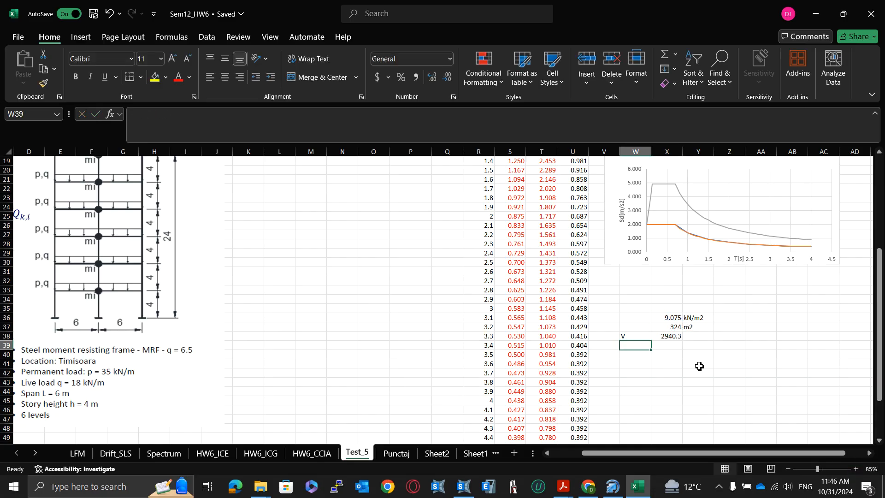
key(Up)
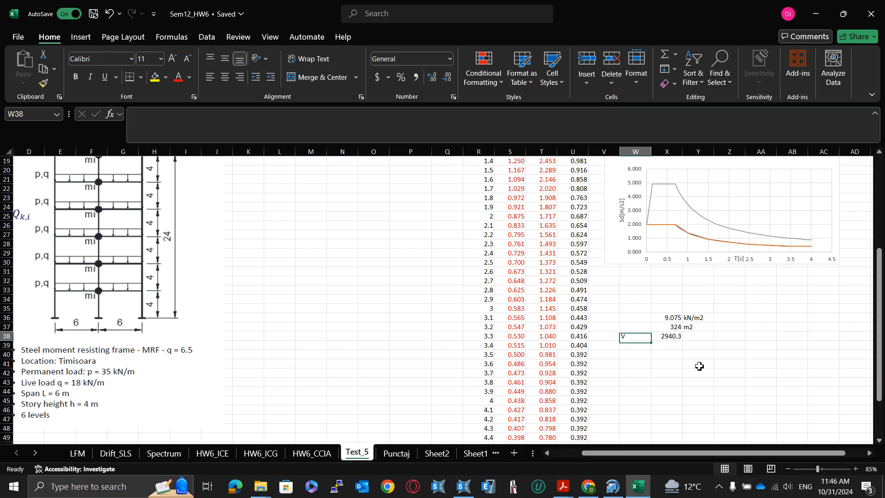
key(Right)
key(Right)
key(Caps_Lock)
text(kN)
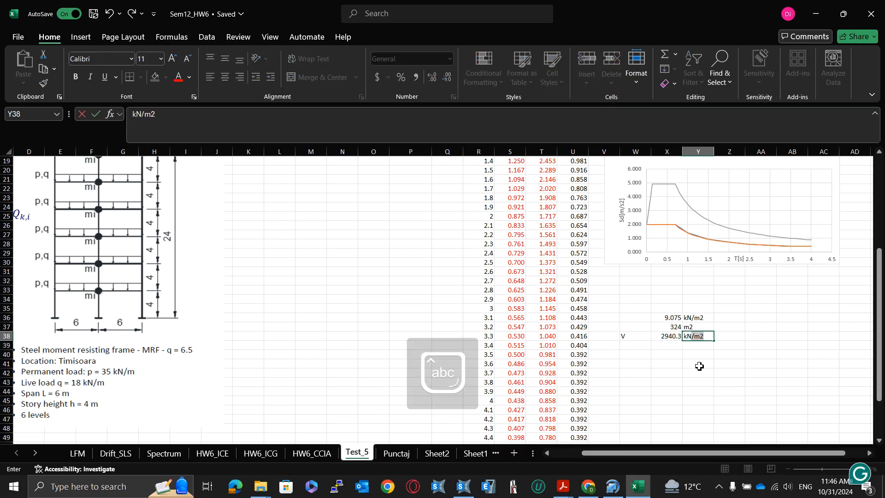
key(Delete)
key(Return)
- Label cell W39 as F, directly below the V label
key(Left)
key(Left)
text(F)
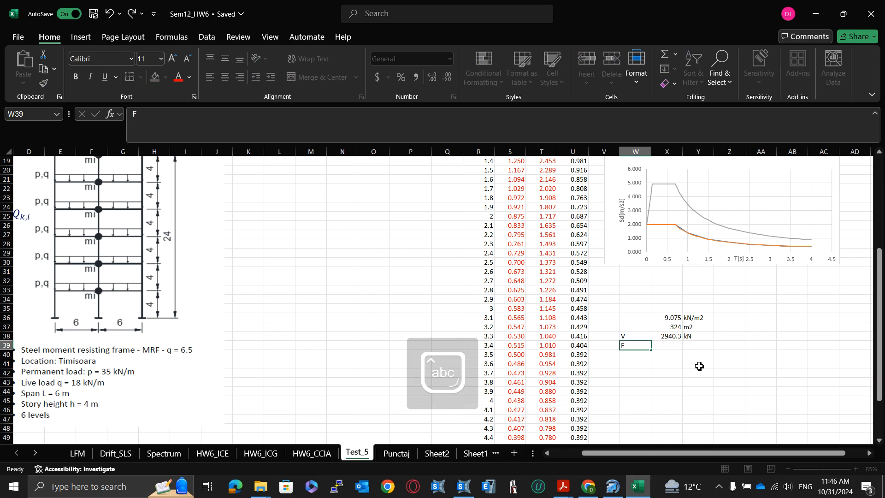
key(Right)
- Enter the label phi in W35, above the load calculation rows
key(Up)
key(Up)
key(Up)
key(Up)
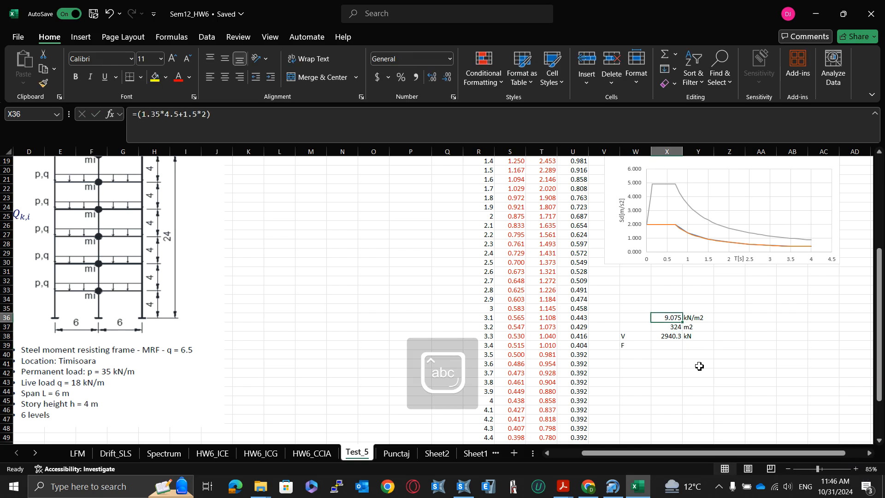
key(Left)
text(phi)
key(Right)
- Set the force F in cell X39 to =20
key(Down)
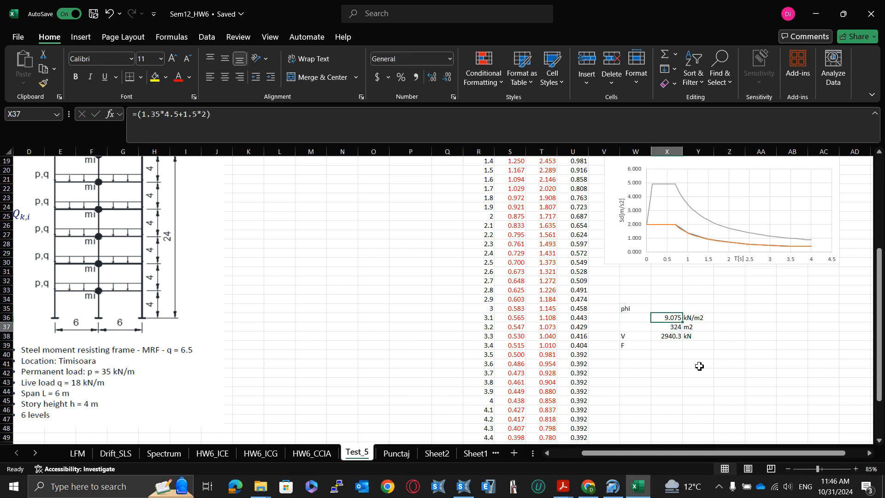
key(Down)
key(Down)
key(Down)
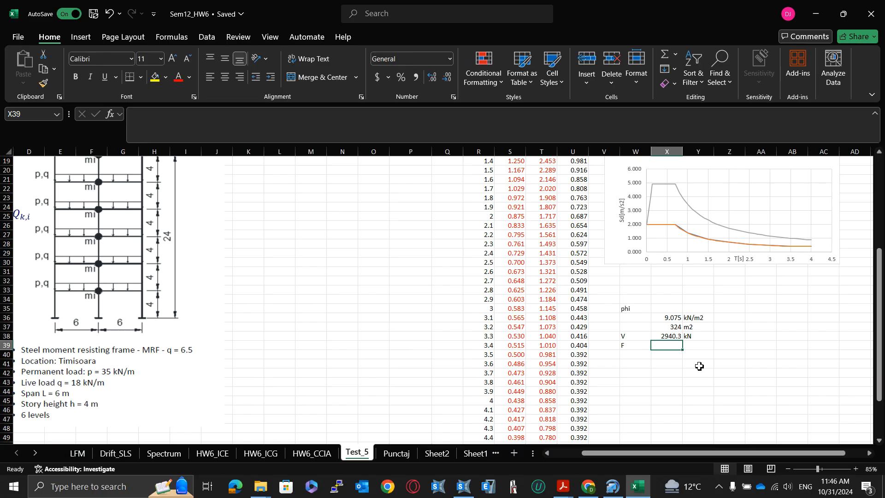
text(=)
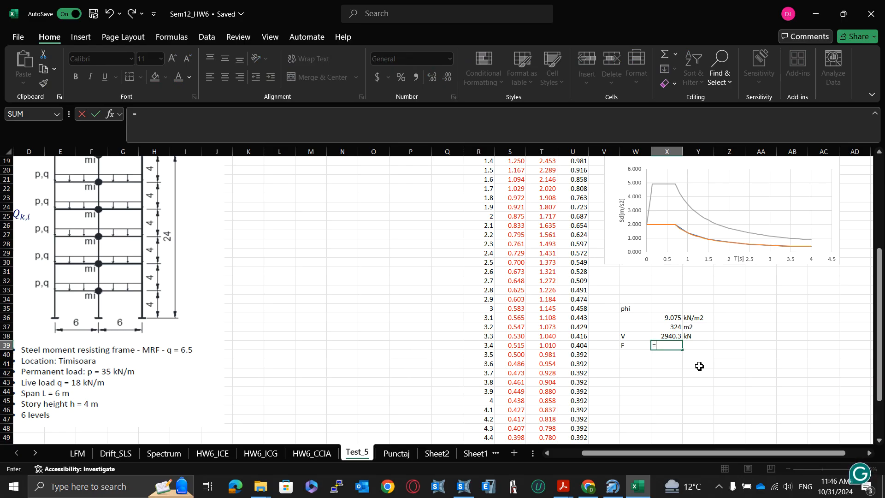
text(20)
key(Return)
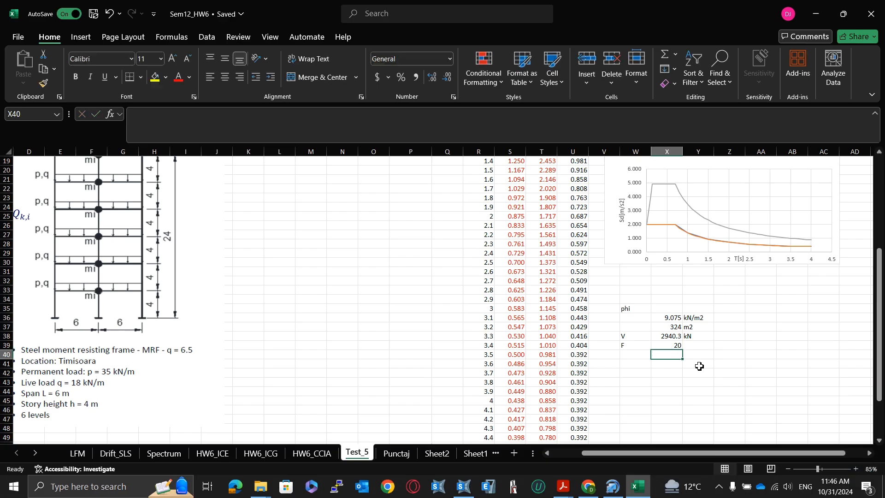
- Enter the unit Kn in Y39 beside the F value
key(Right)
key(Up)
text(kn)
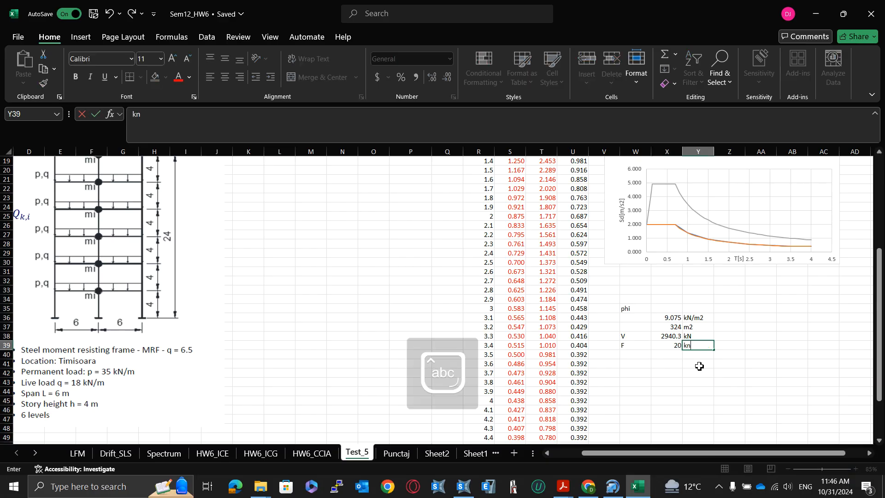
key(Return)
key(Up)
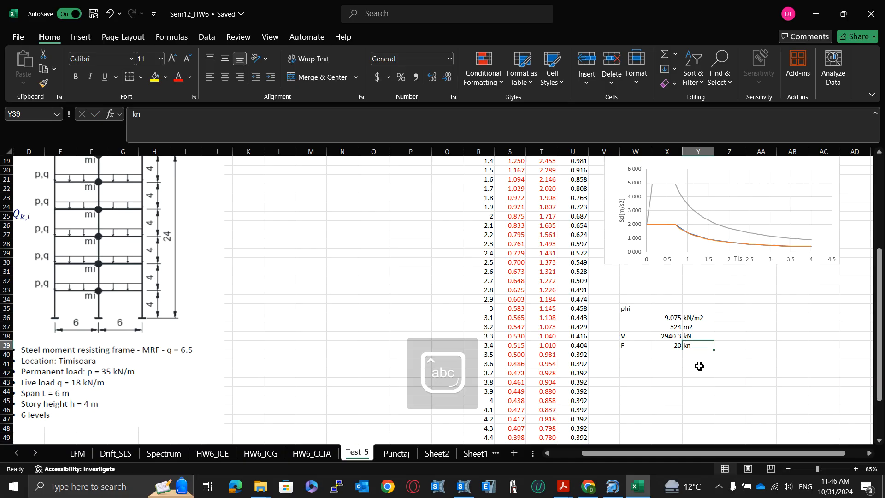
key(Caps_Lock)
text(Kn)
key(Return)
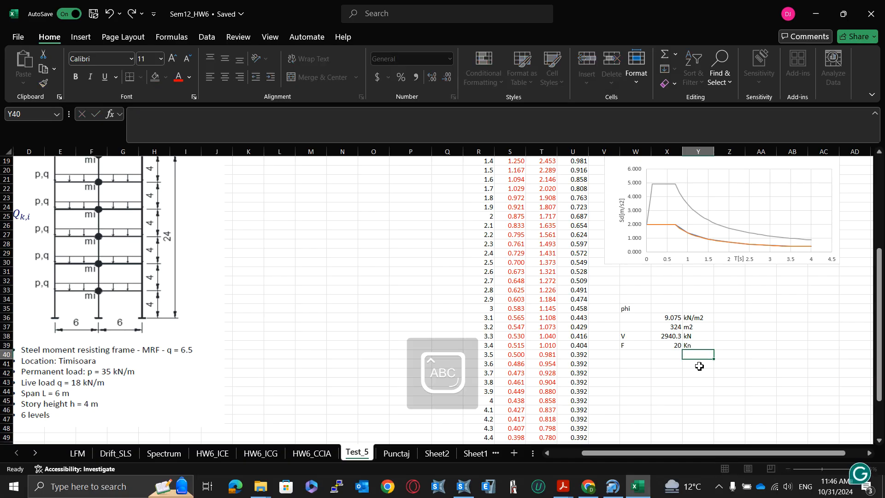
- Label cell W40 as Fc and calculate its value in X40 with =X39*3/18
key(Left)
key(Left)
key(Caps_Lock)
text(Fc)
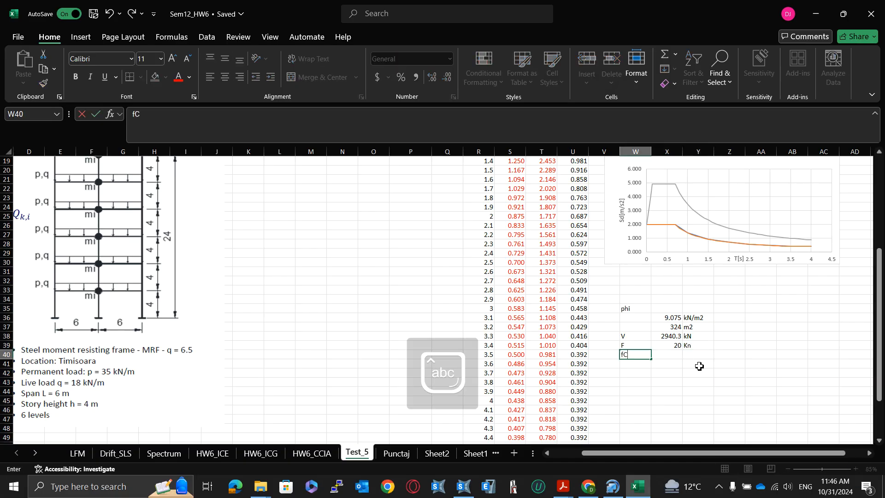
key(Right)
text(=X39*)
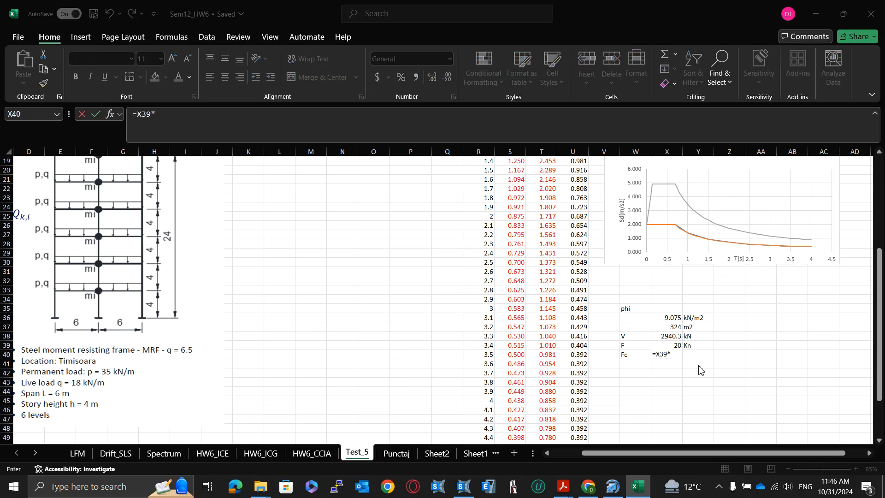
key(alt+Tab)
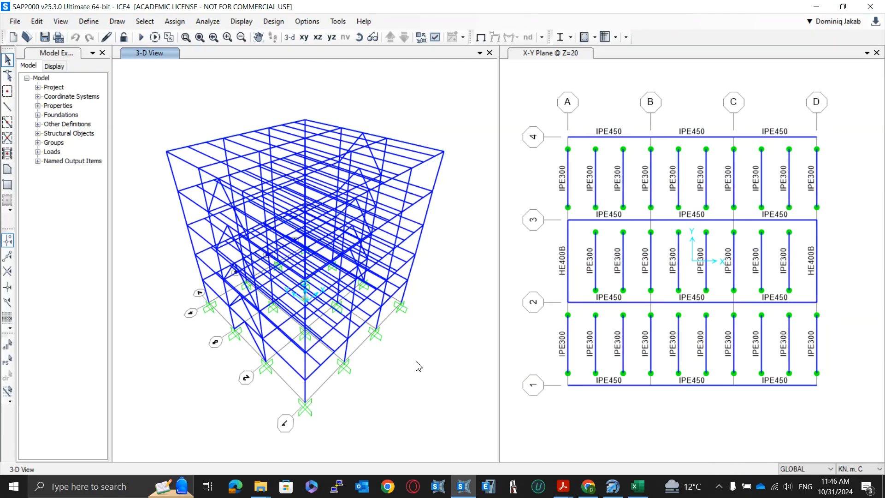
key(alt+Tab)
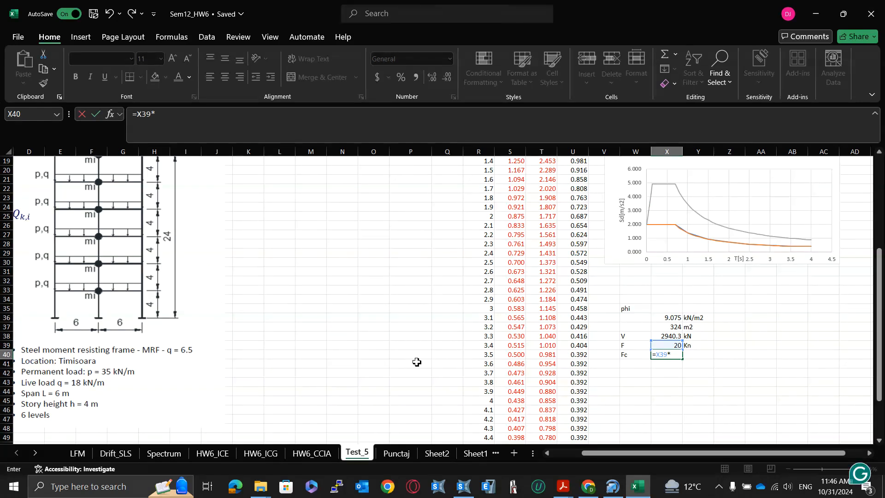
text(/18)
key(Return)
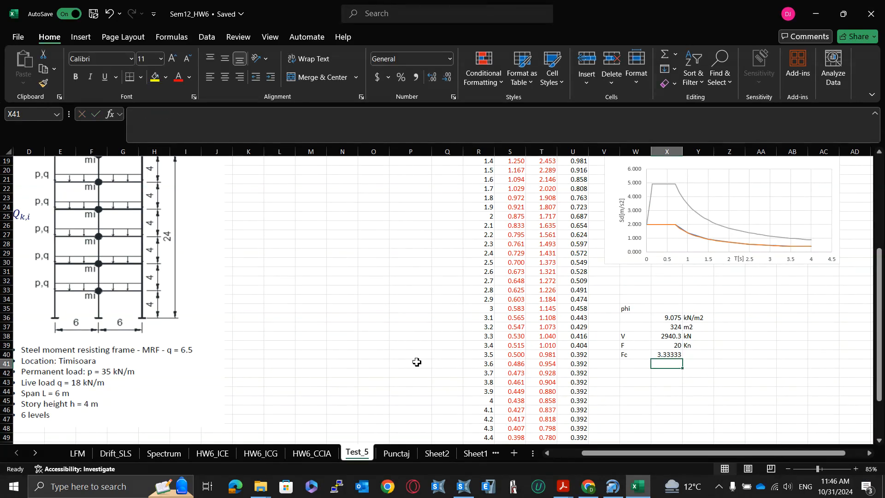
- Change the label in W40 to Fm
key(Return)
key(Up)
key(Left)
key(Left)
key(Right)
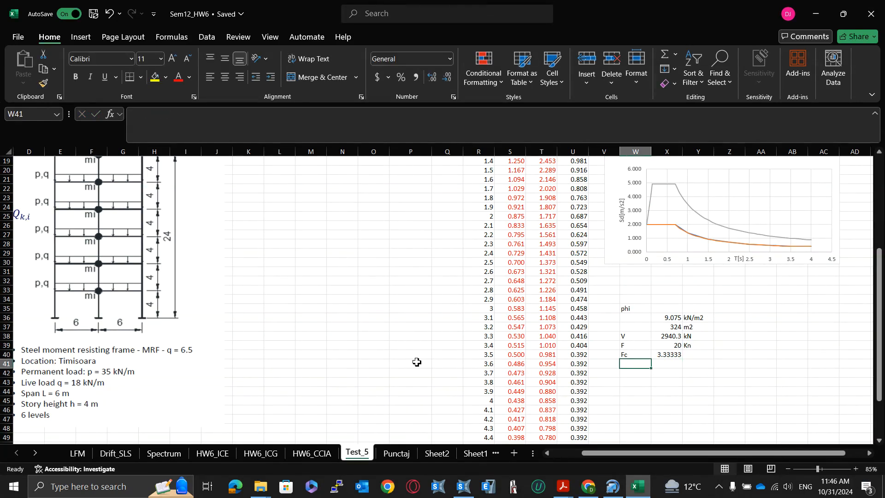
key(Up)
key(BackSpace)
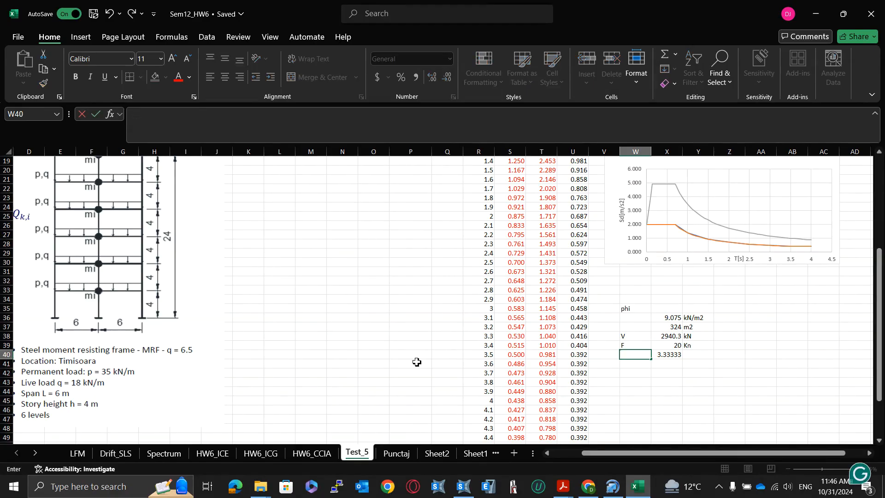
text(Fm)
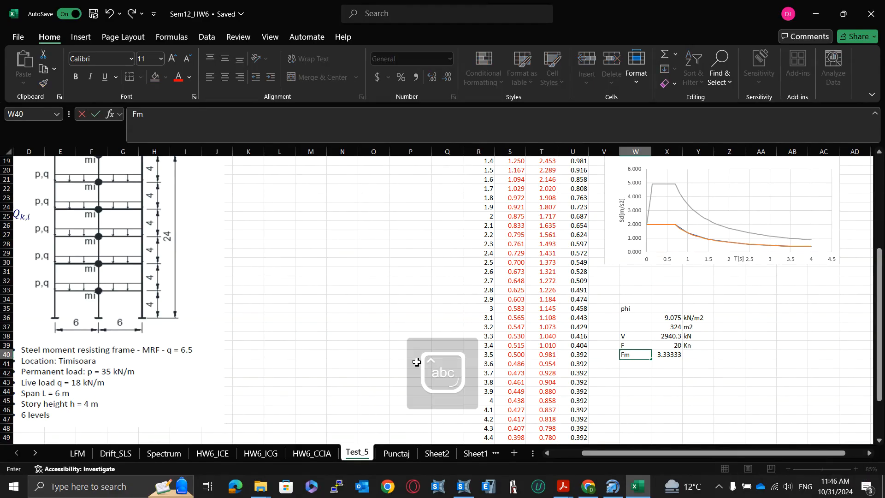
key(Return)
- Label cell W41 as Fc and calculate its value in X41 with =X40*2
text(Fc)
key(Tab)
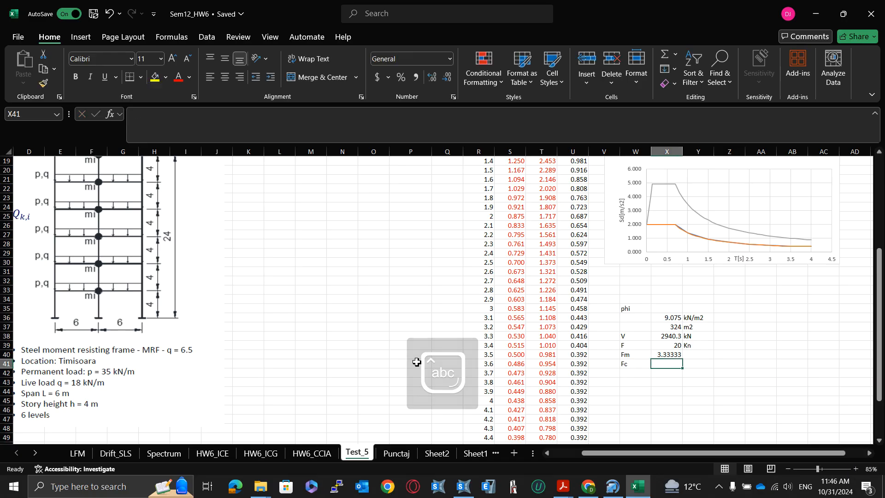
text(=X40*)
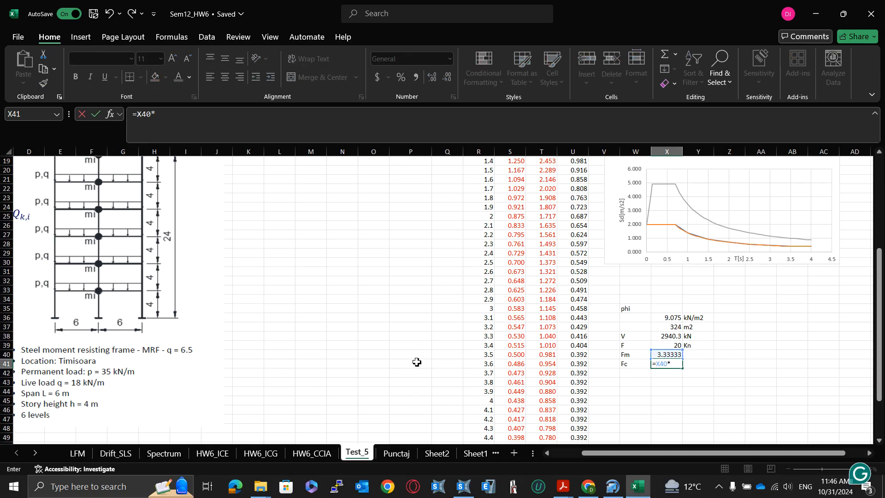
text(2)
key(Return)
key(Right)
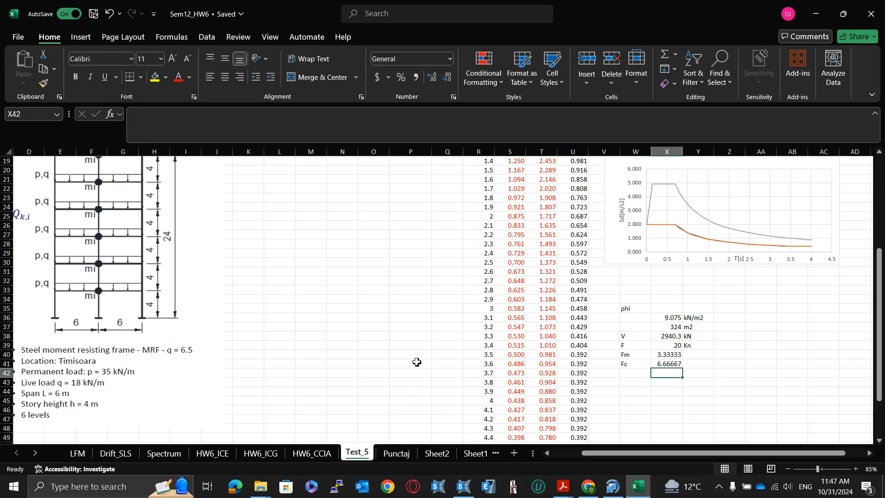
text(=)
key(Up)
key(Up)
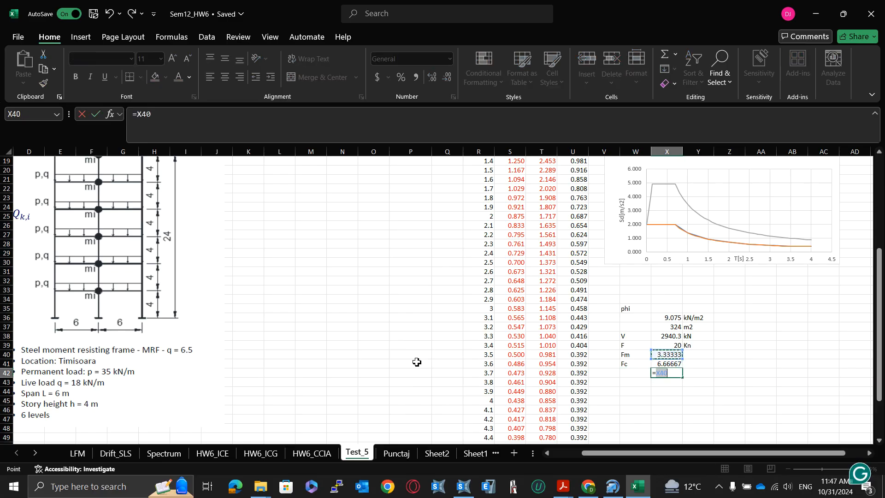
key(shift+Down)
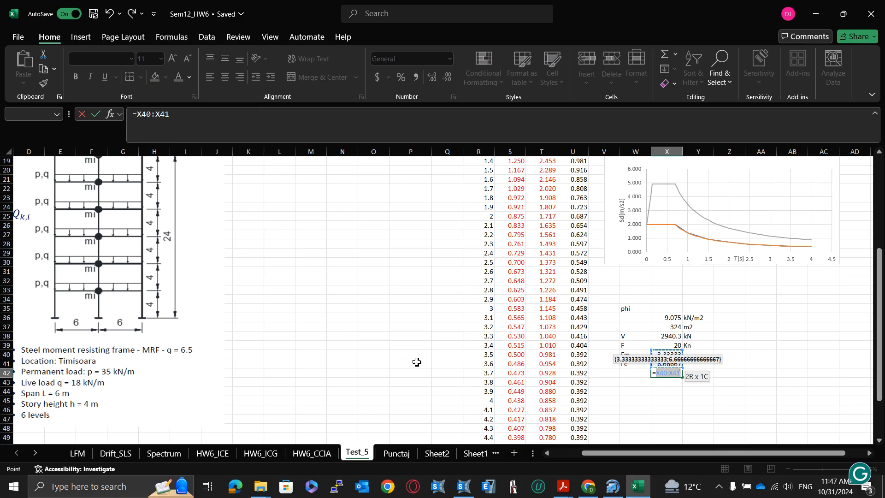
key(Escape)
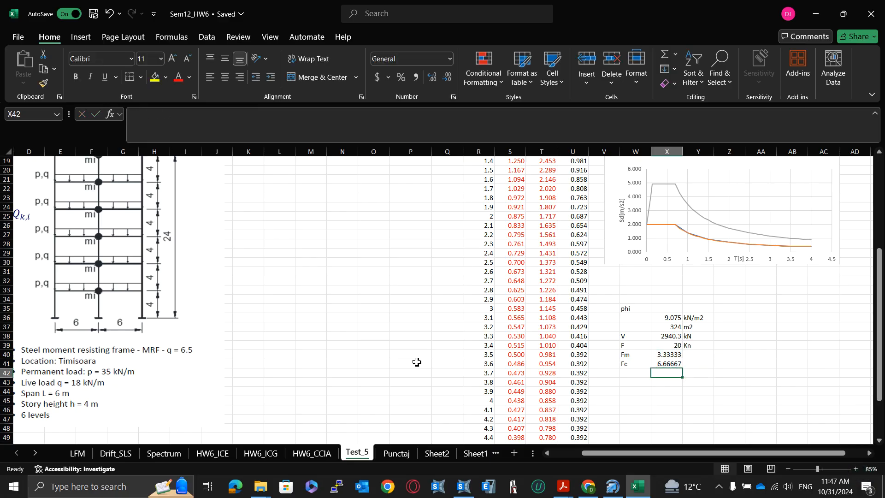
- Switch to SAP2000 and select the four joints along grid line A at Z=20 in the 3-D view
key(alt+Tab)
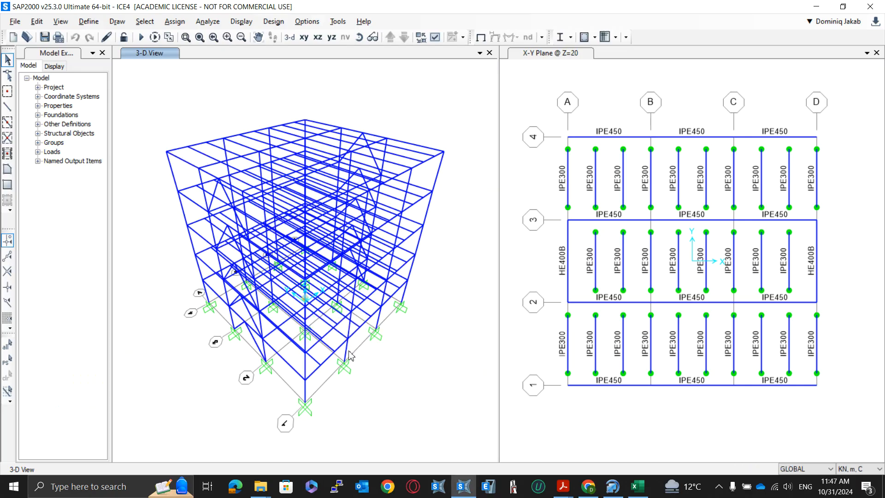
shift+middle_drag(348, 350, 254, 366)
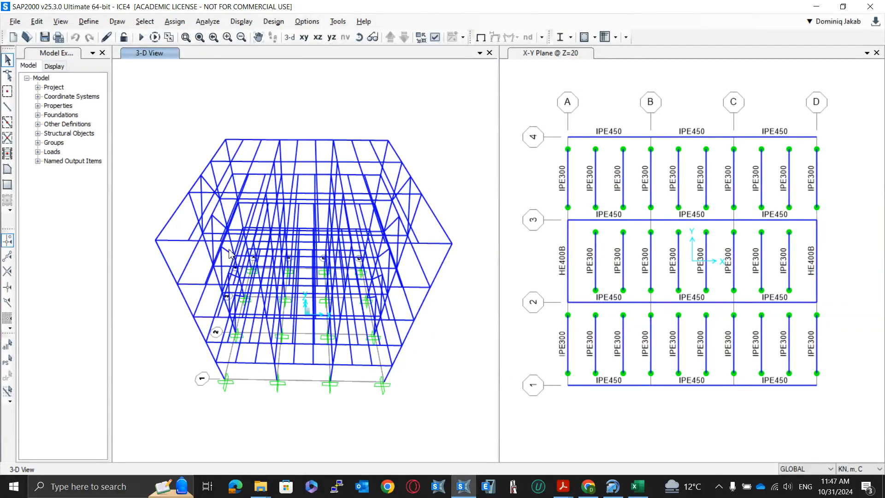
click(155, 239)
click(188, 192)
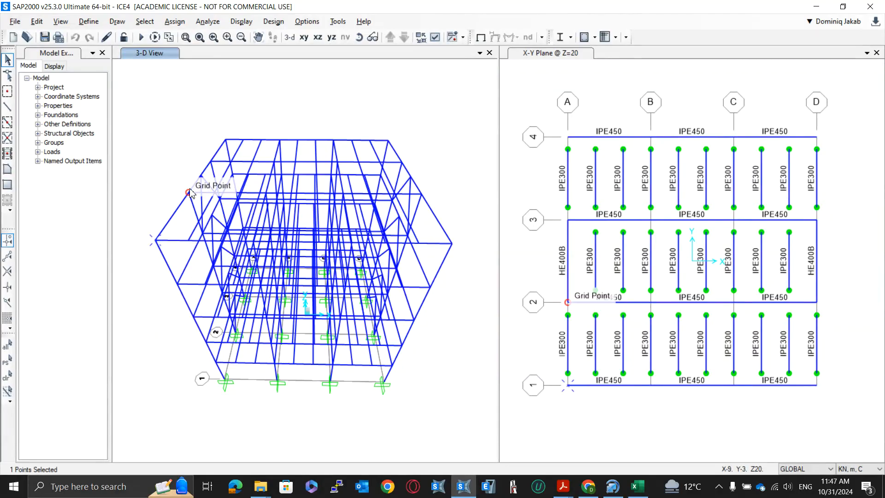
click(212, 159)
click(226, 139)
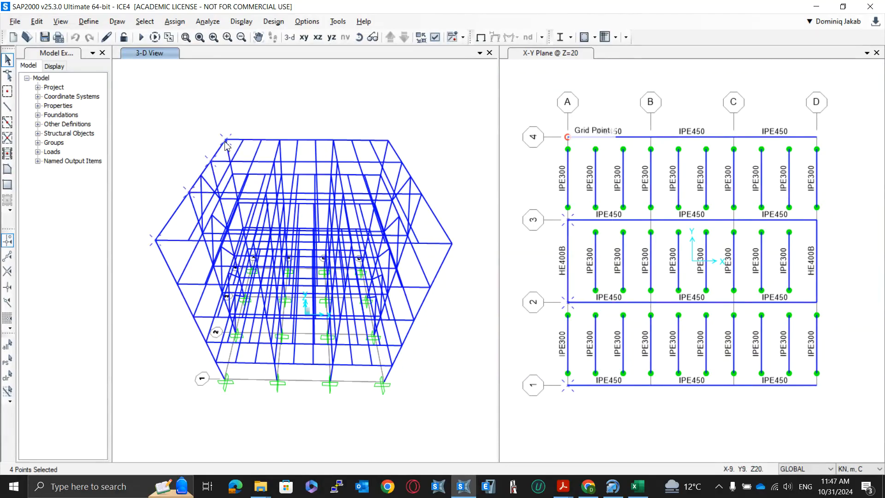
- Open the joint force assignment and deselect the two corner joints, keeping the joints at A2 and A3 selected
click(174, 22)
mouse_move(251, 37)
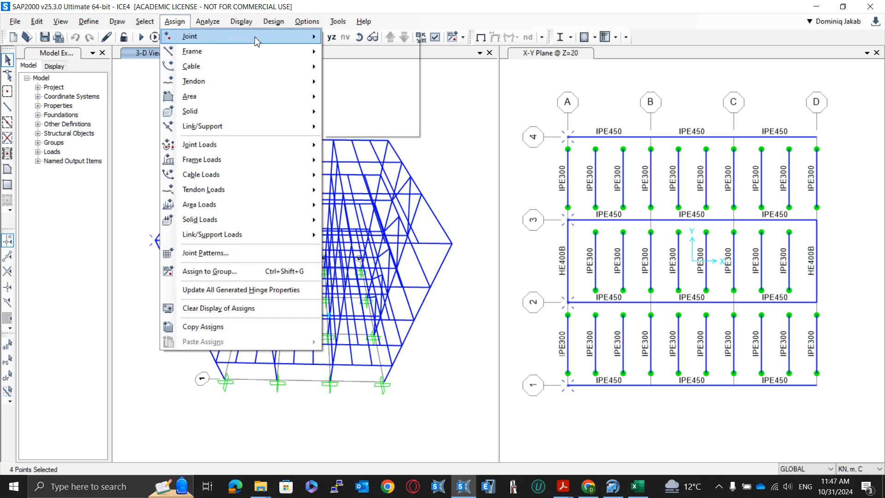
mouse_move(290, 144)
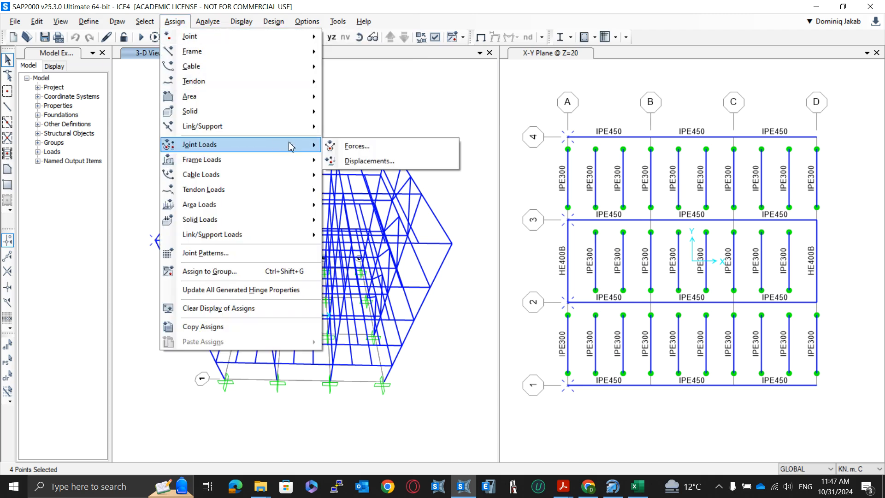
click(353, 146)
drag(385, 94, 494, 78)
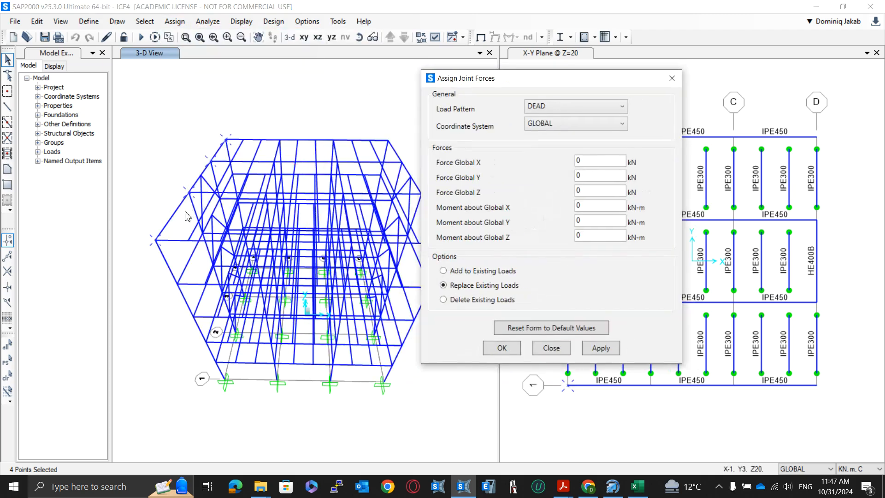
click(155, 242)
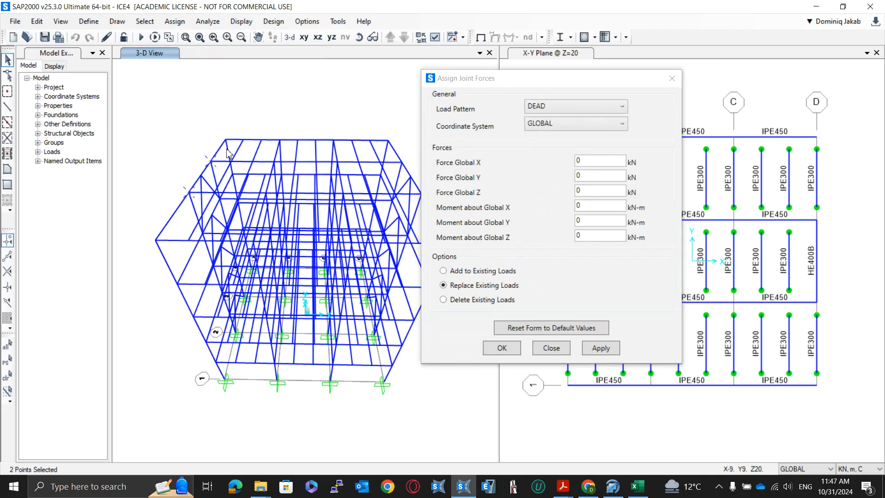
- Add a load pattern named Imp of type Other with a self weight multiplier of 0
click(89, 21)
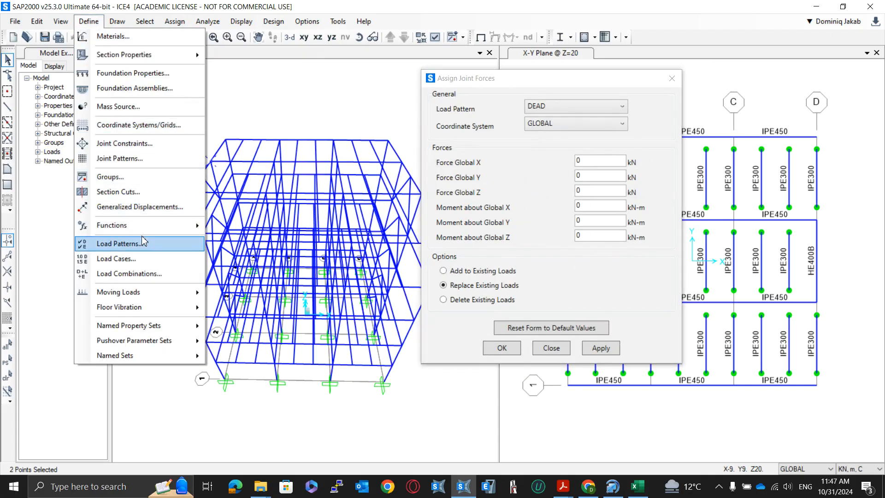
click(119, 243)
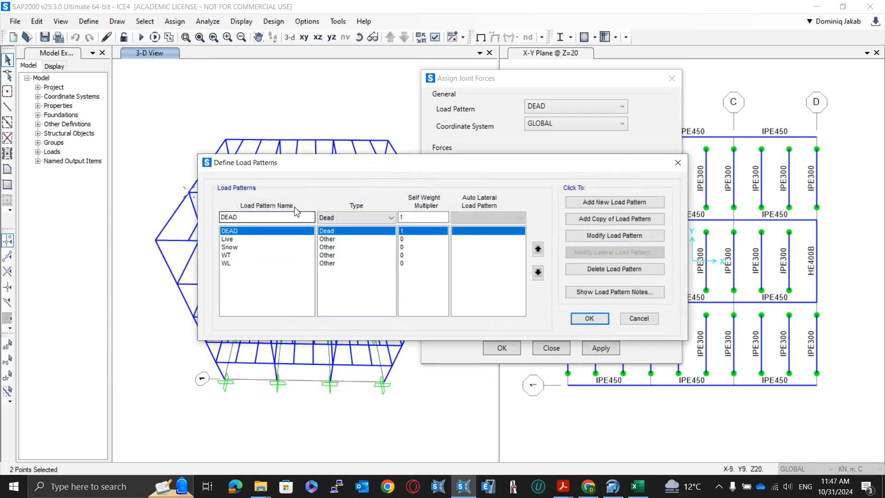
text(Imp)
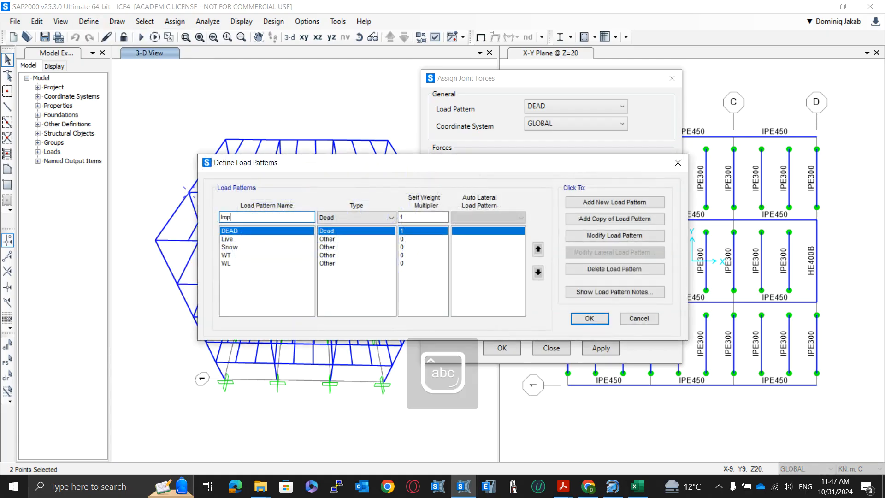
click(328, 217)
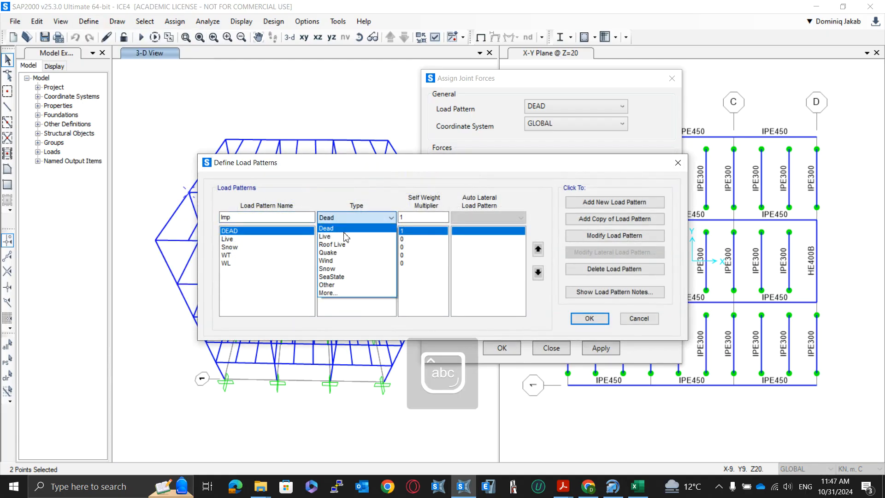
click(353, 286)
click(622, 202)
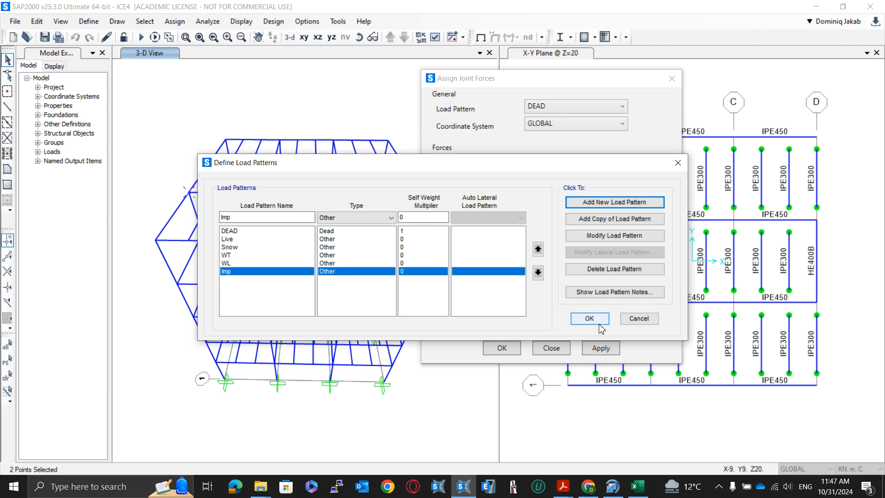
click(587, 318)
- Assign a Global X force of 6.67 kN in load pattern Imp to the selected joints at A2 and A3
click(554, 108)
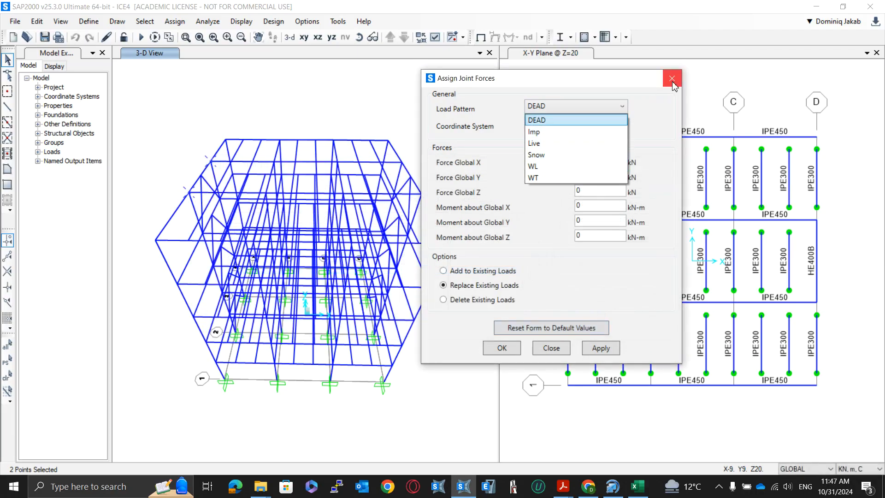
click(589, 132)
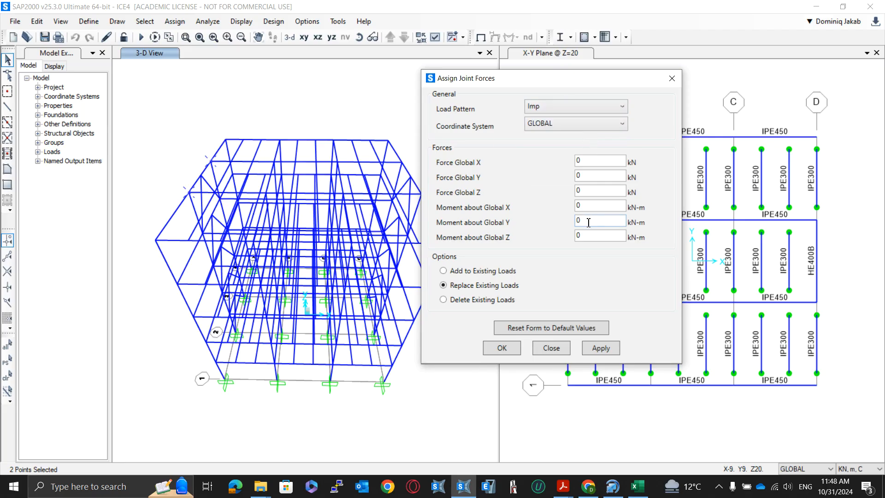
key(alt+Tab)
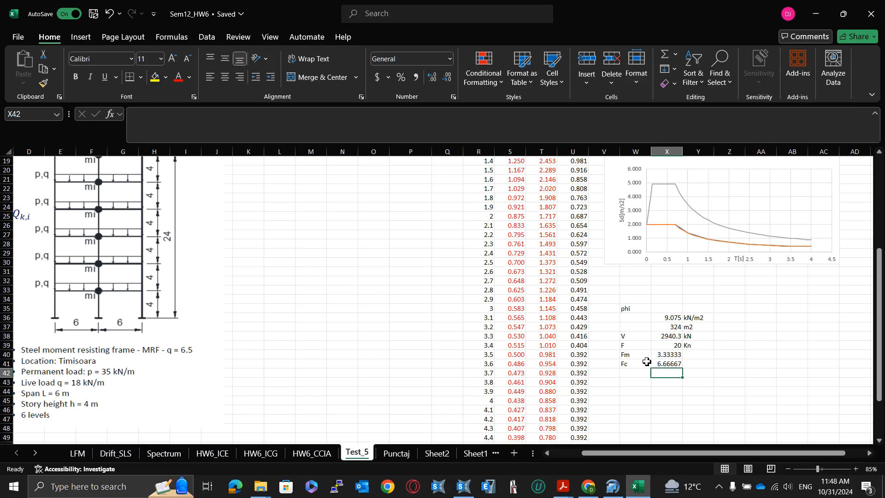
click(672, 362)
key(alt+Tab)
key(alt+Tab)
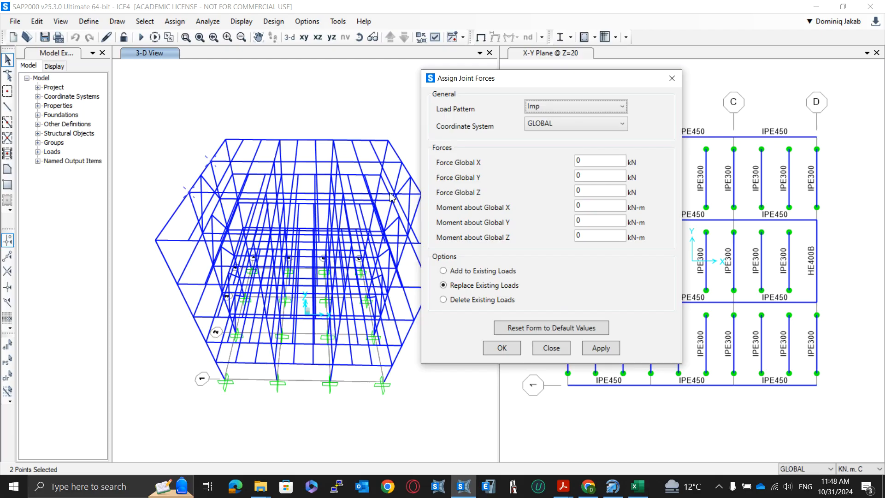
double_click(593, 164)
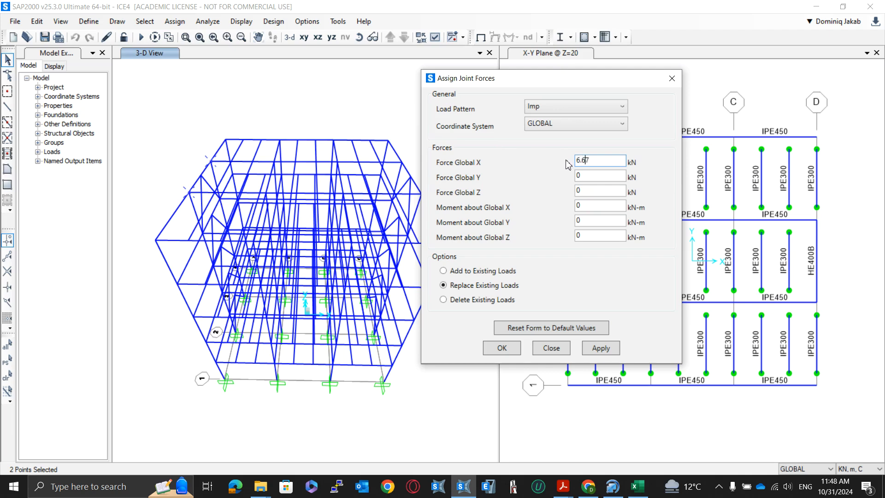
click(599, 348)
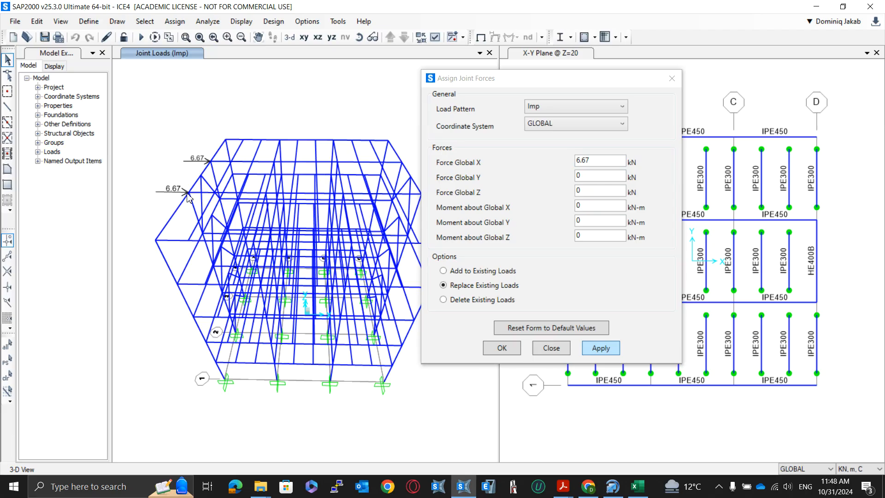
- Assign a Global X force of 3.33 kN in load pattern Imp to the corner joints A1 and A4 at Z=20
click(156, 241)
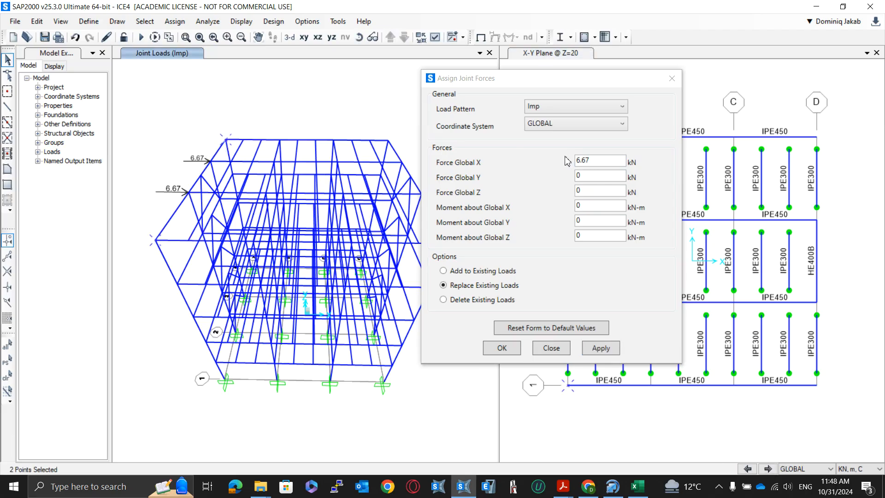
double_click(595, 162)
text(3.33)
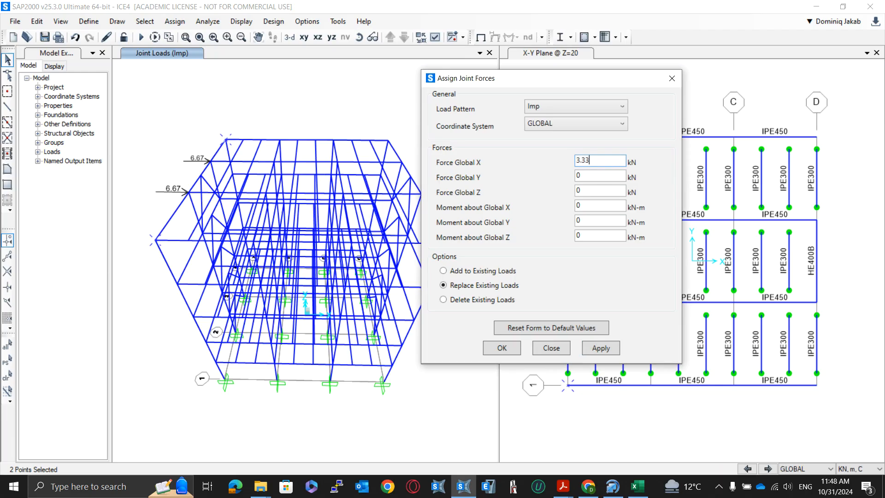
click(601, 349)
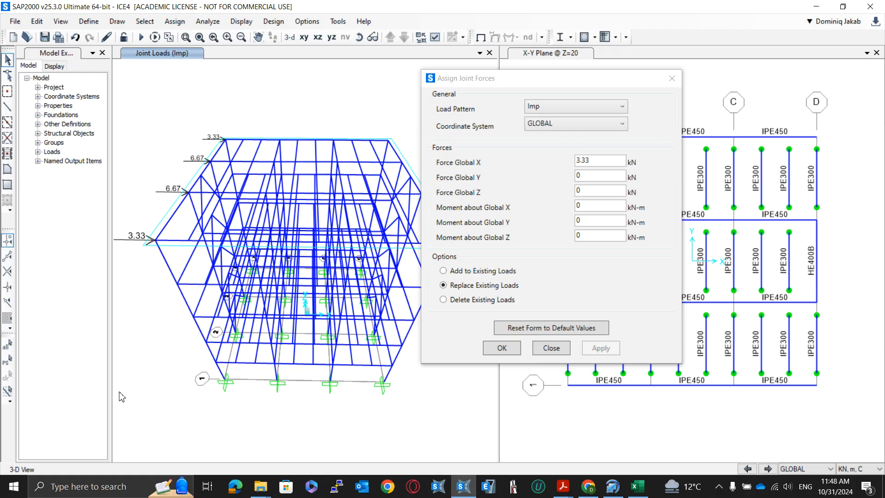
- Select the four joints of corner column A4 at the floor levels below the roof in the 3-D view
mouse_move(174, 328)
middle_down()
mouse_move(240, 283)
mouse_move(238, 269)
middle_up()
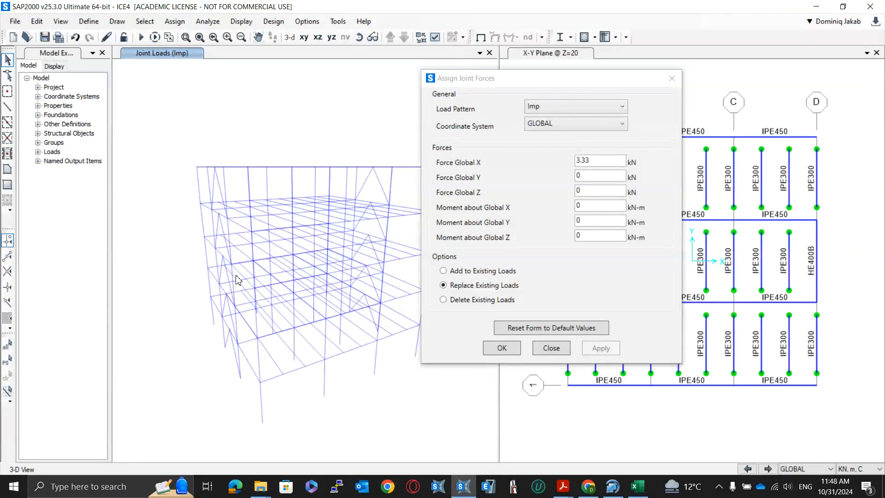
click(199, 204)
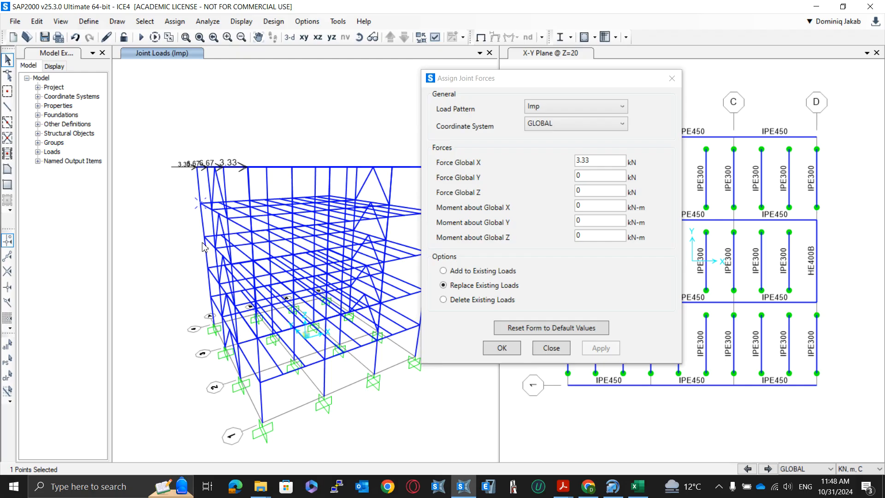
click(203, 243)
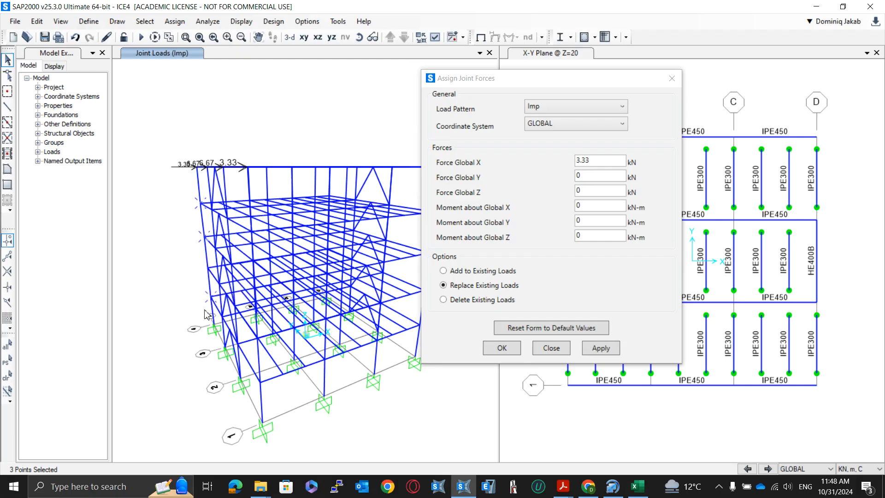
middle_drag(206, 315, 404, 306)
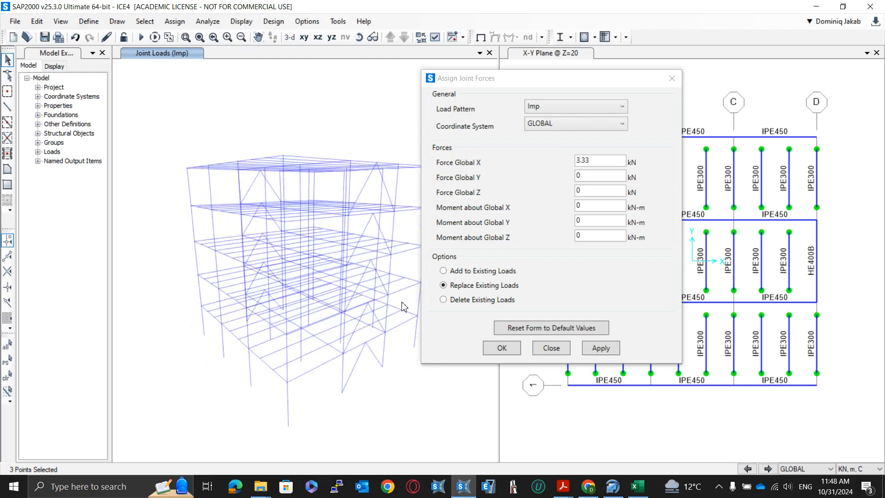
middle_drag(317, 325, 269, 318)
click(188, 304)
middle_drag(339, 312, 251, 289)
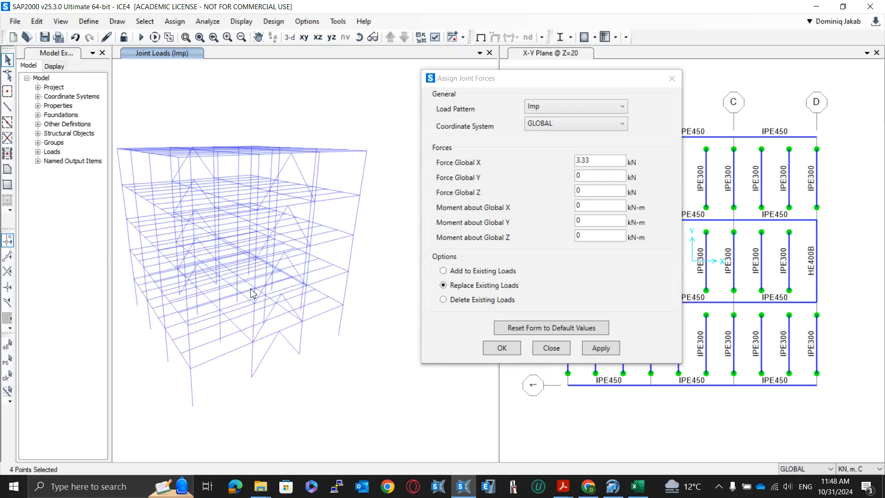
- Add the four joints of column A1 below the roof to the selection and apply the 3.33 kN Global X force in Imp
click(360, 195)
click(354, 234)
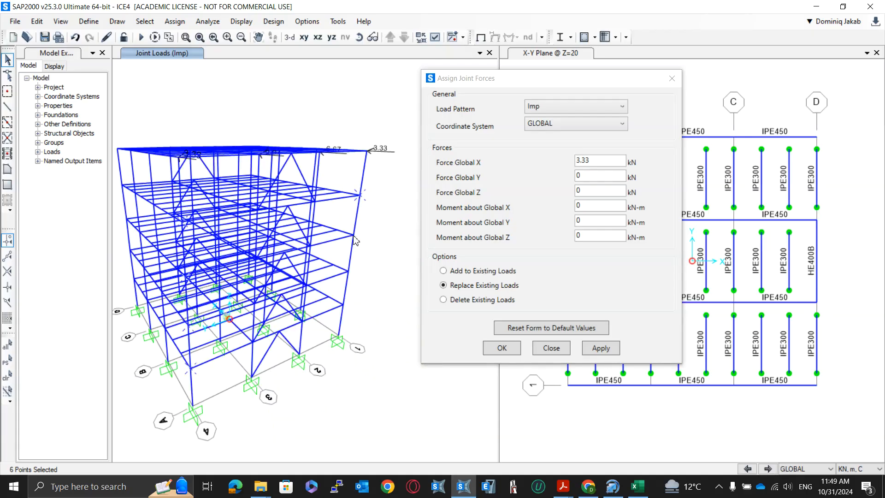
click(351, 272)
click(345, 305)
click(616, 345)
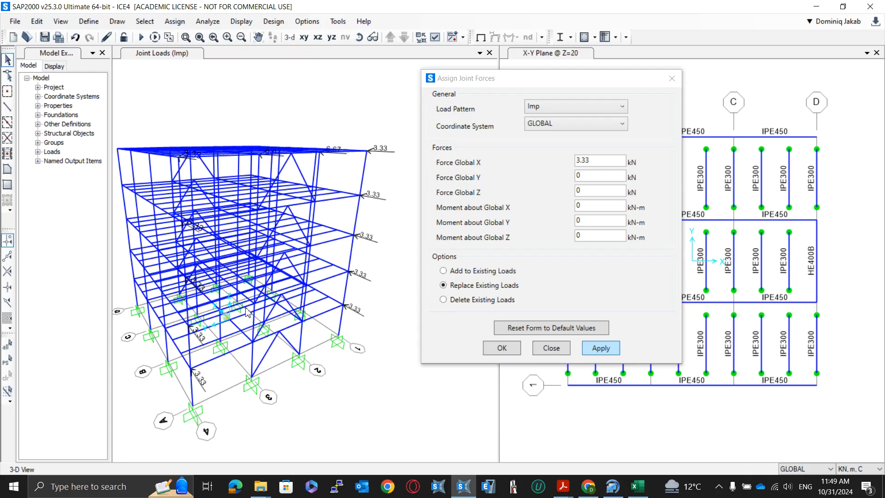
- Select the eight joints of columns A2 and A3 at the four floor levels below the roof
shift+middle_drag(308, 315, 345, 302)
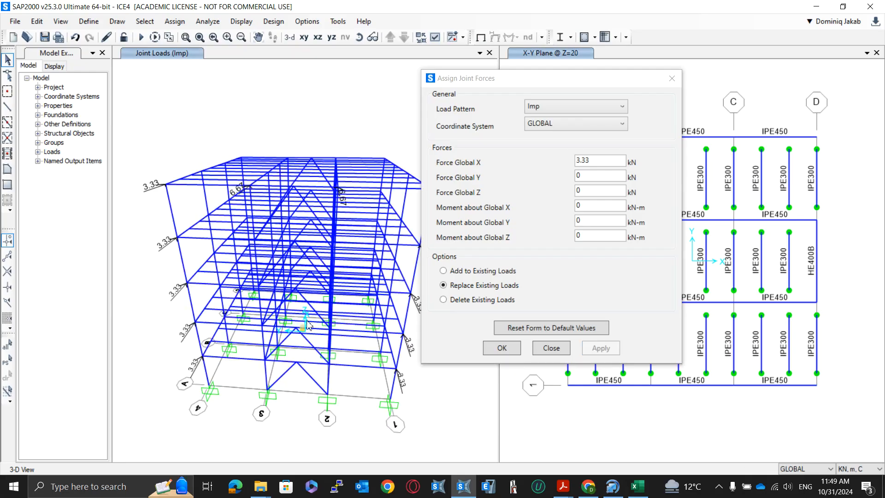
mouse_move(243, 330)
shift+middle_down()
mouse_move(223, 341)
mouse_move(178, 335)
shift+middle_up()
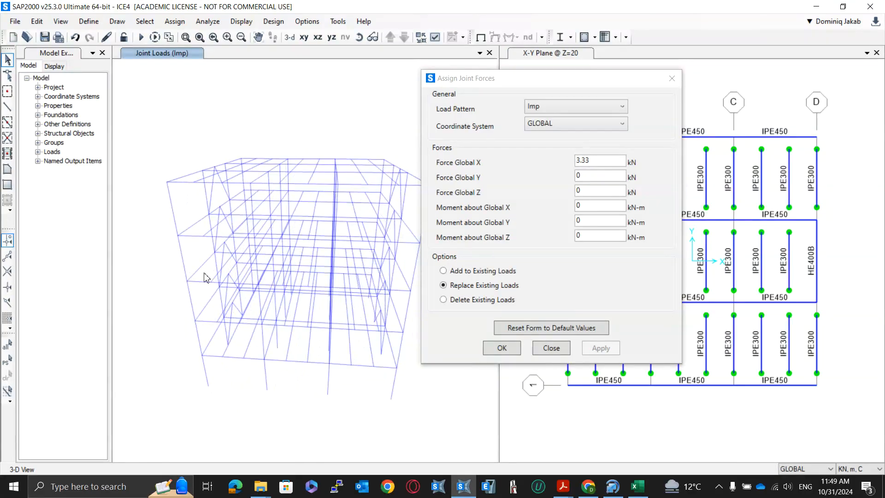
click(208, 212)
click(231, 200)
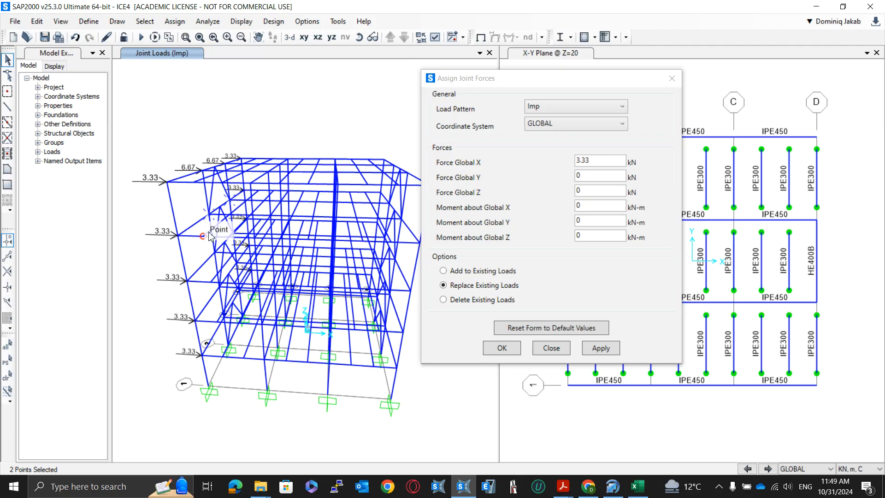
scroll(211, 234, up, 3)
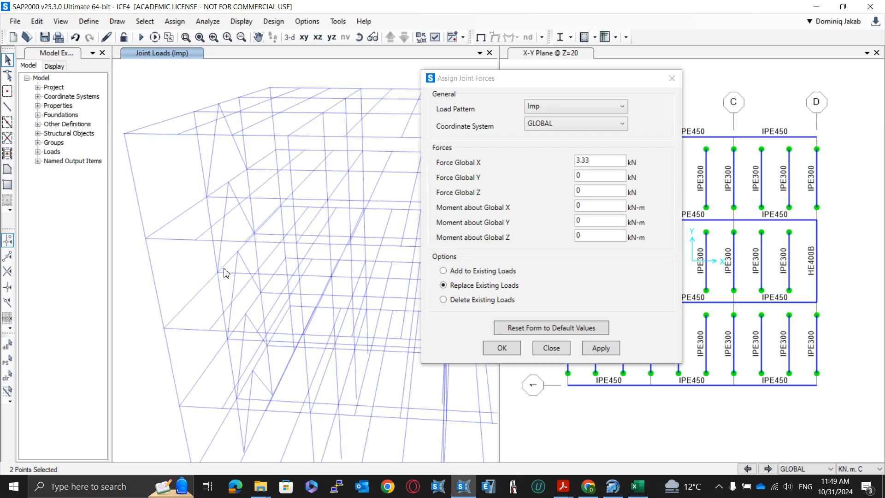
click(220, 274)
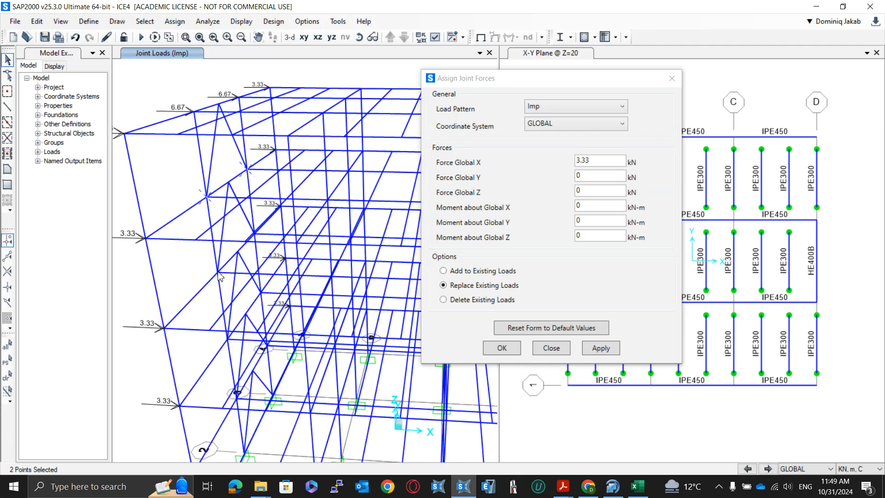
scroll(256, 265, up, 2)
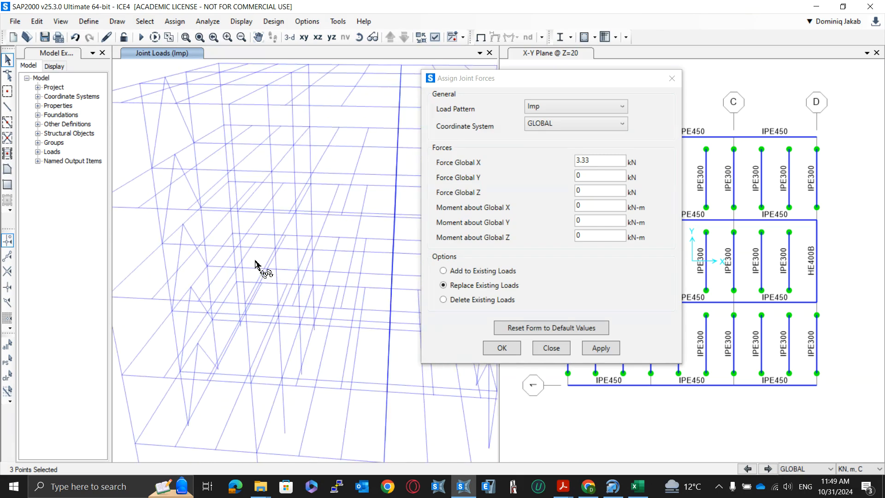
scroll(216, 233, up, 2)
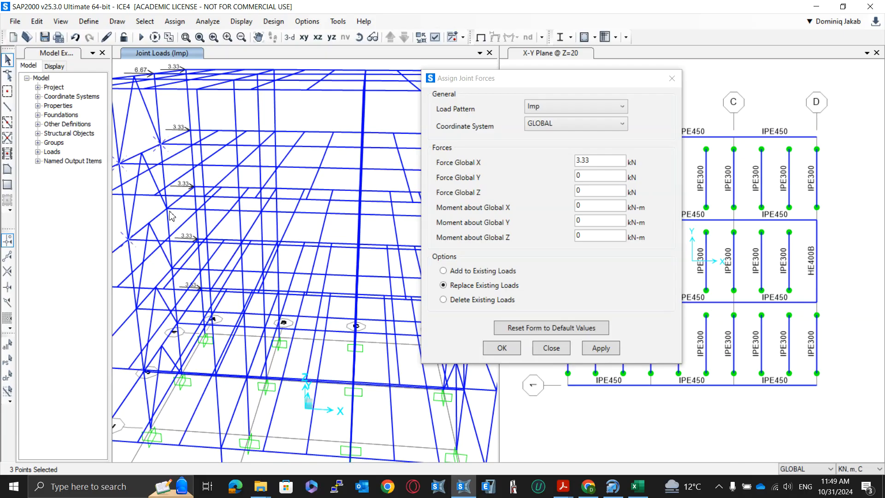
click(168, 212)
click(138, 306)
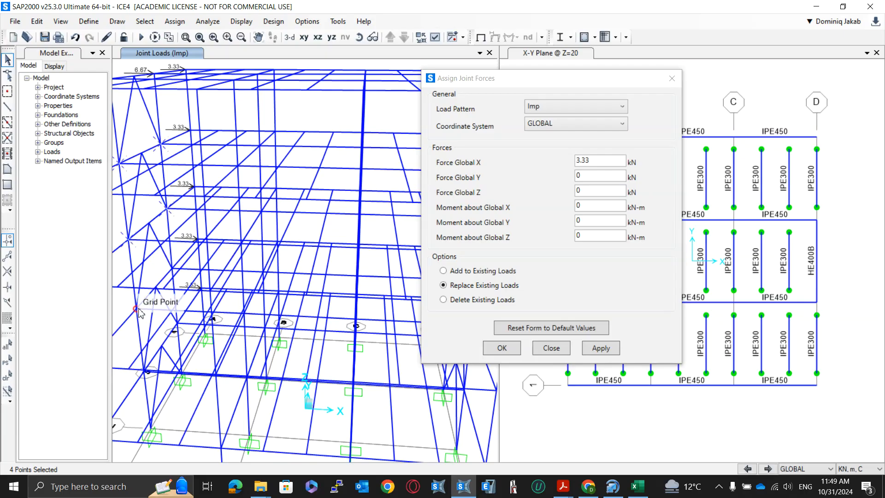
click(171, 267)
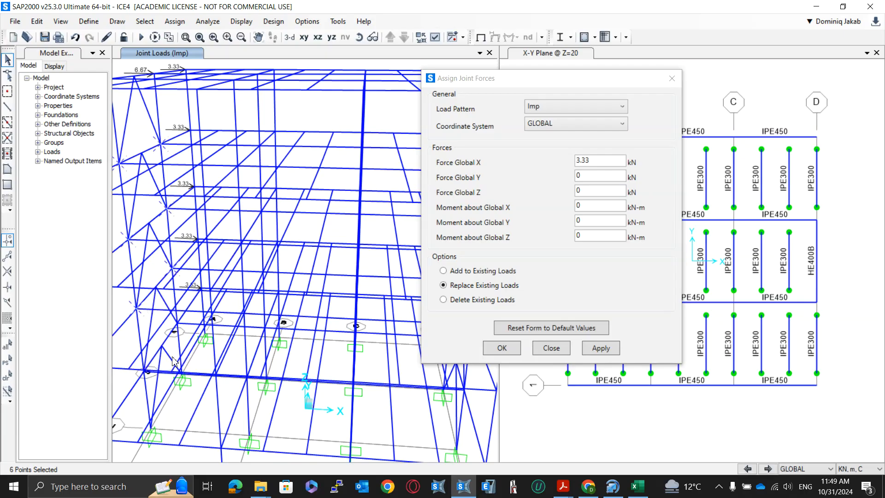
scroll(179, 323, up, 2)
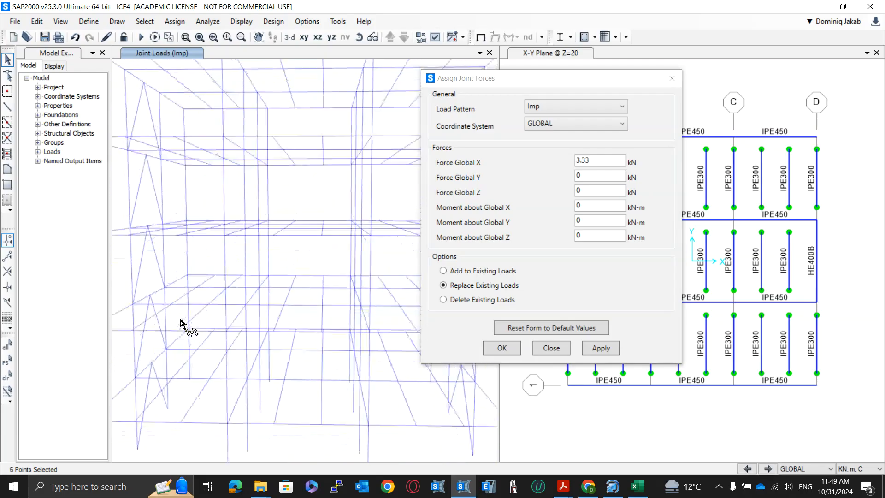
click(136, 375)
click(170, 349)
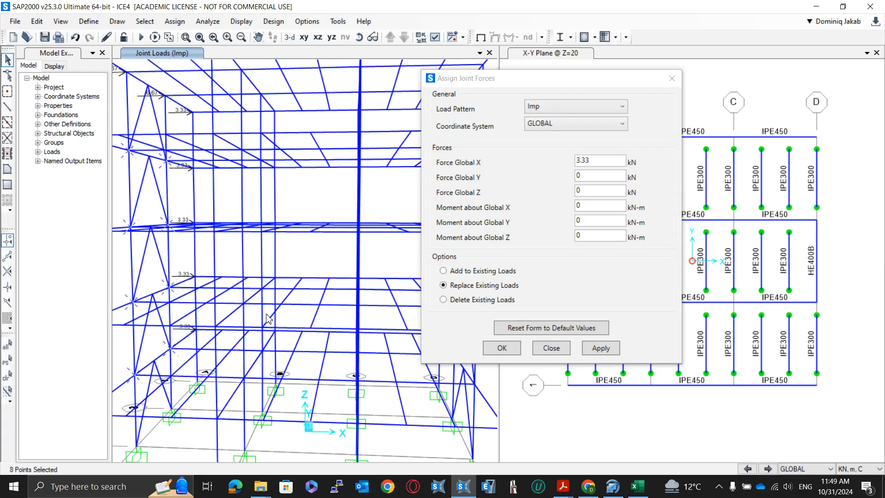
- Assign a Global X force of 6.67 kN in Imp to the selected joints and close the joint force assignment
double_click(596, 162)
text(6.)
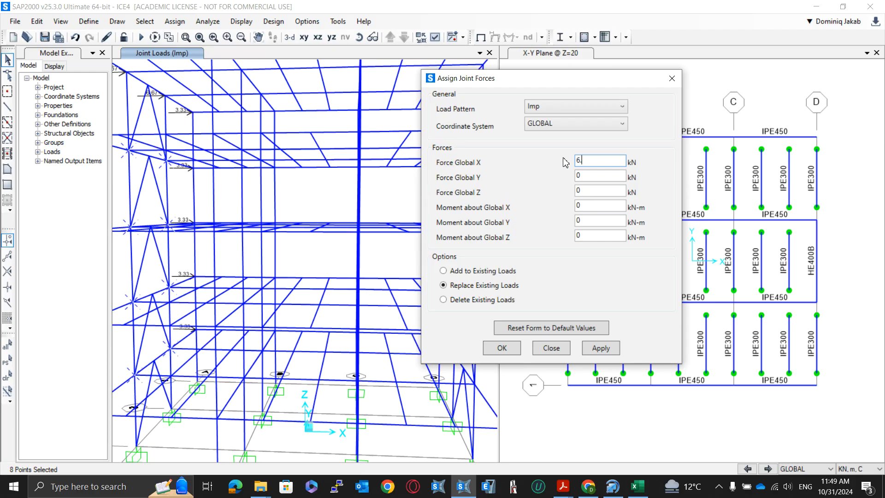
text(67)
click(600, 347)
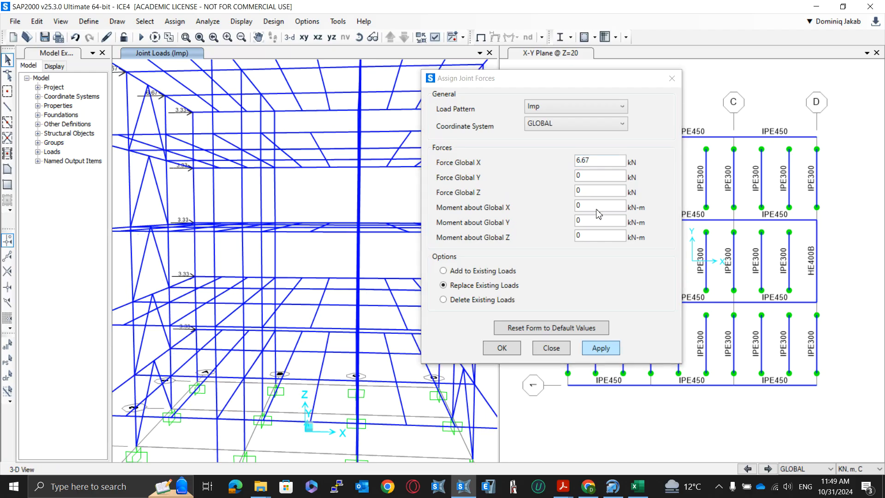
click(672, 79)
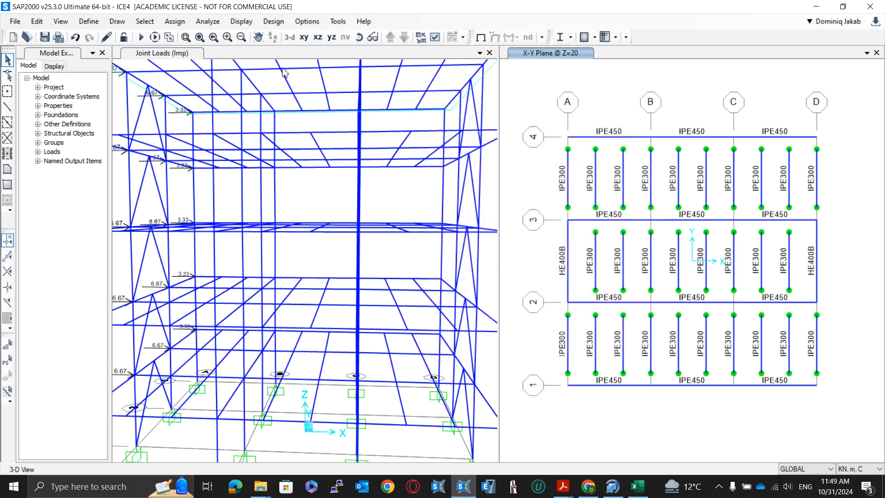
- Set both model windows to the default 3-D view of the whole frame
click(289, 38)
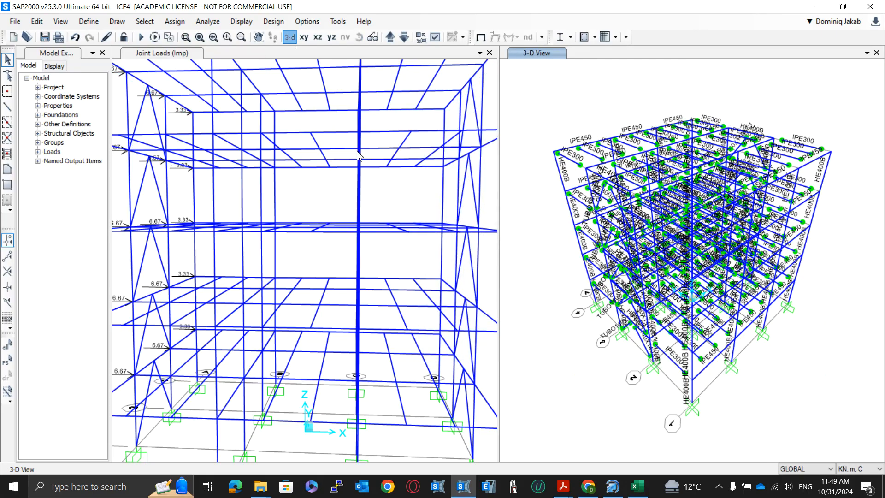
click(404, 121)
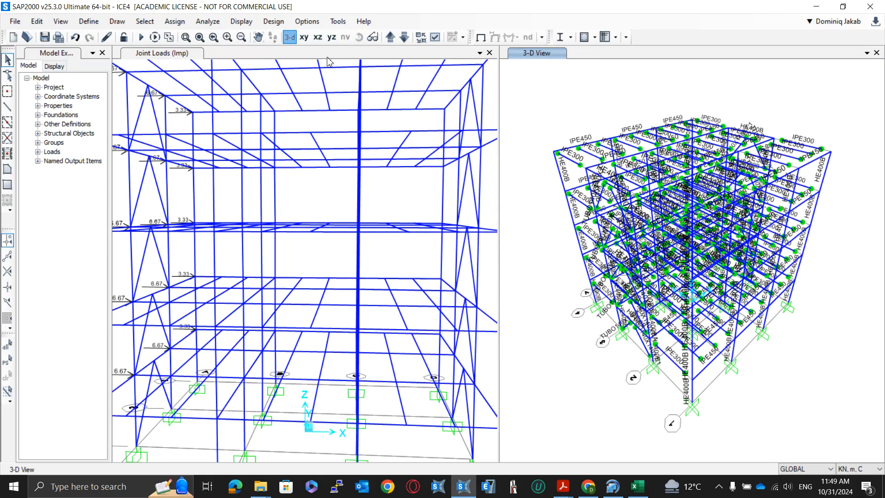
click(290, 37)
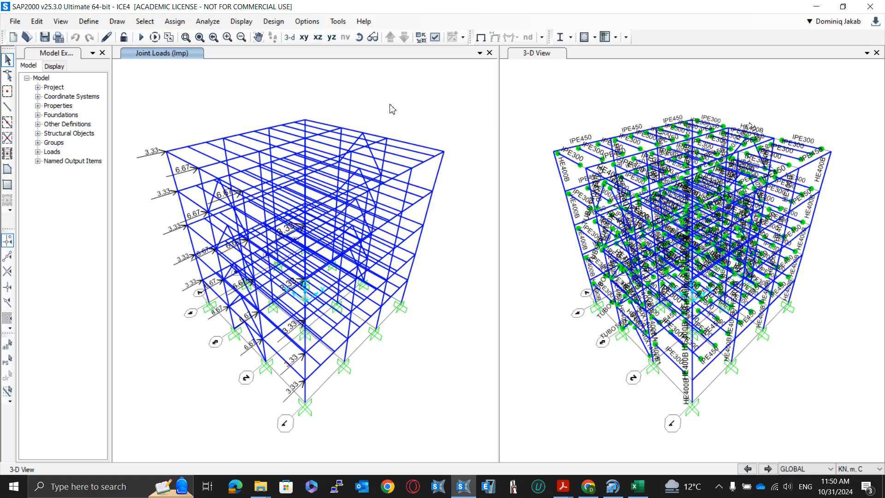
click(88, 21)
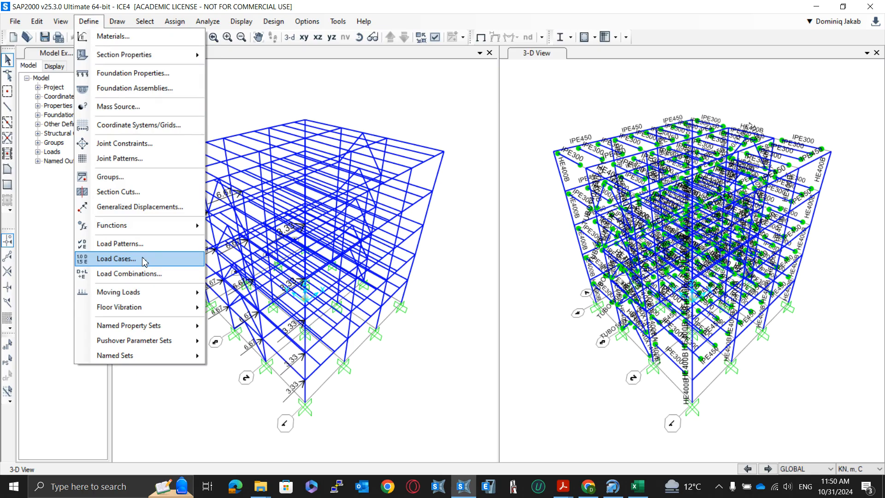
click(149, 274)
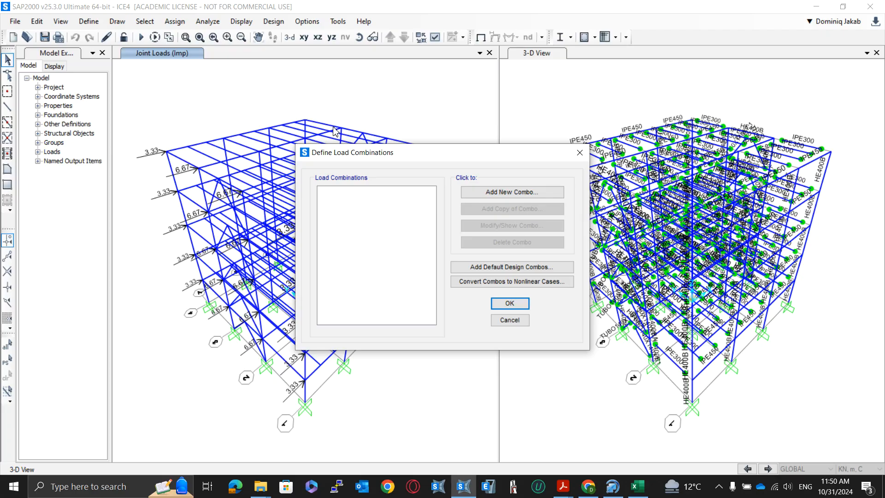
key(Escape)
- Start a new load case named Sx and set its load case type to Response Spectrum
click(97, 21)
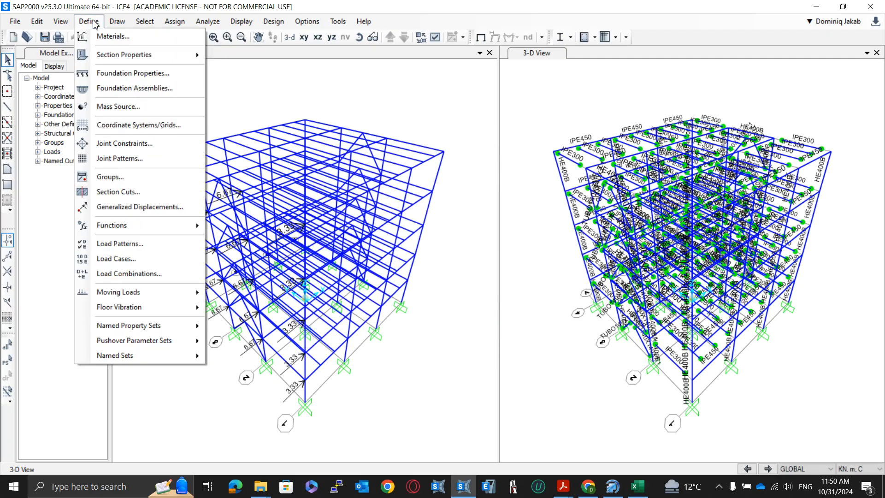
click(180, 259)
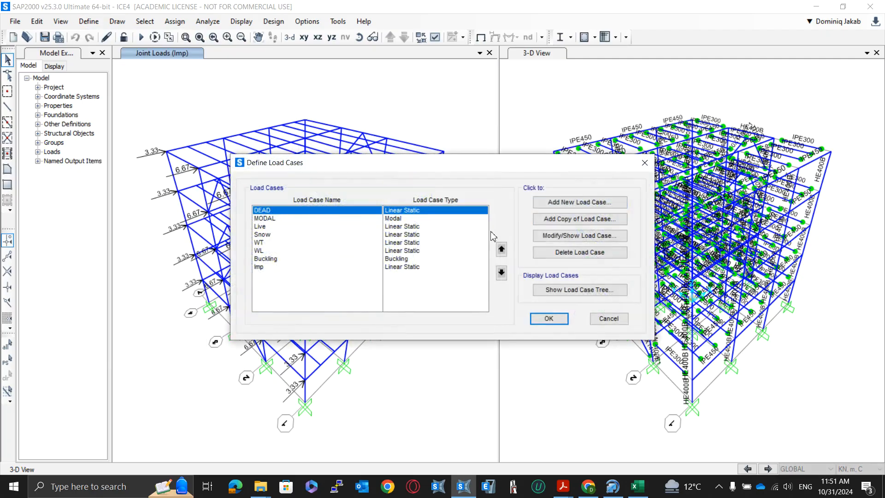
click(550, 205)
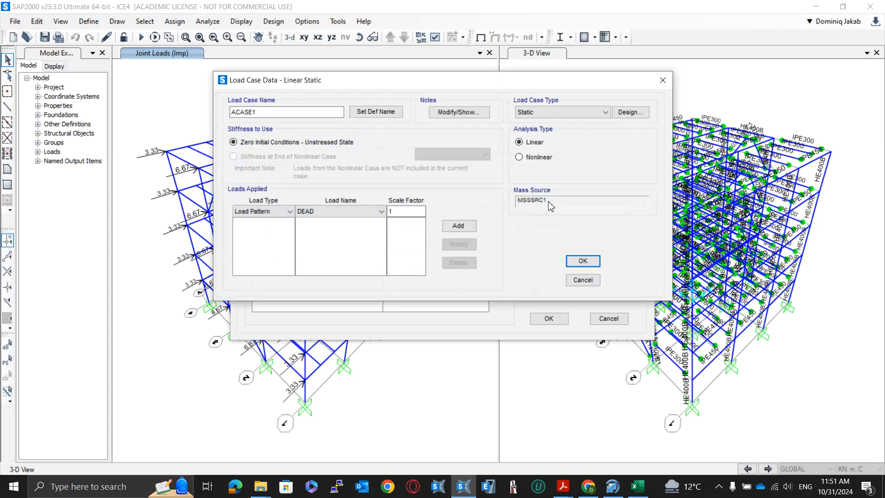
drag(289, 111, 213, 108)
key(Caps_Lock)
text(S)
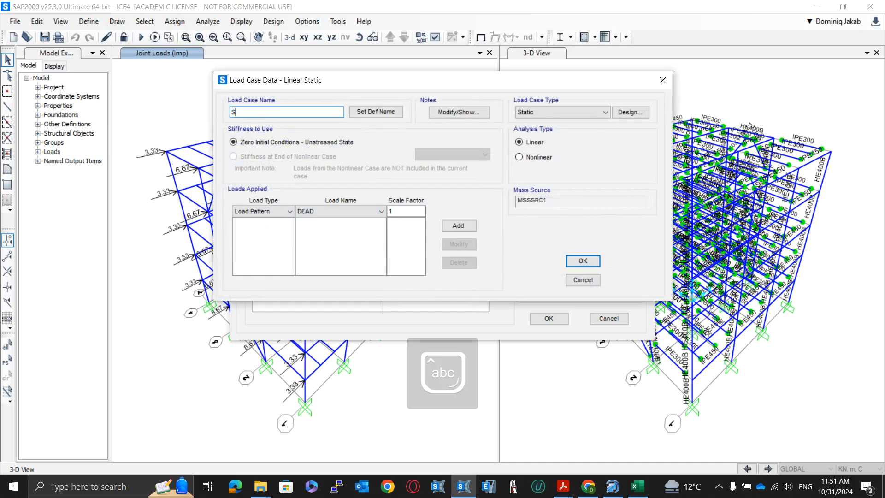
text(x)
click(537, 113)
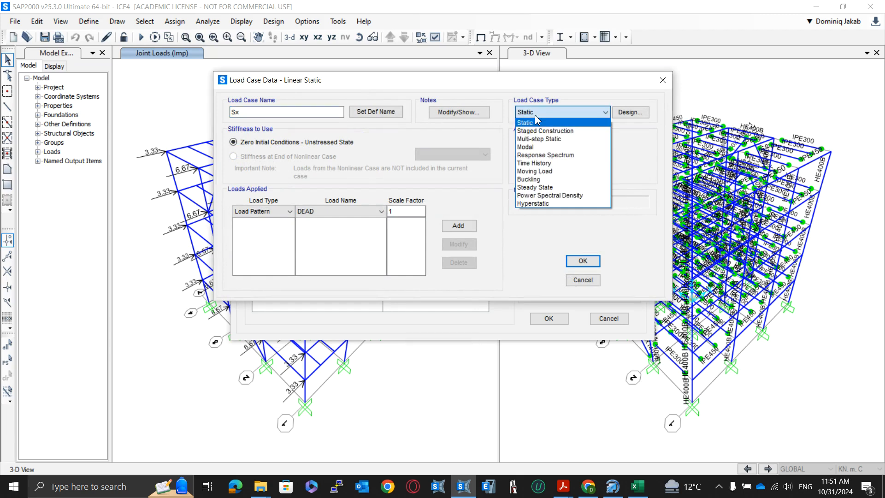
click(572, 155)
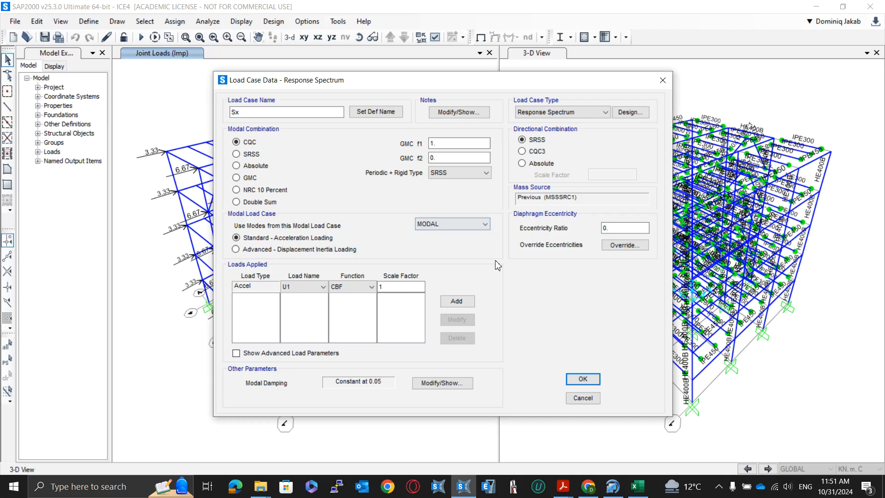
- Apply a U1 acceleration with the MRF function and scale factor 1 to load case Sx, and save the case
click(296, 287)
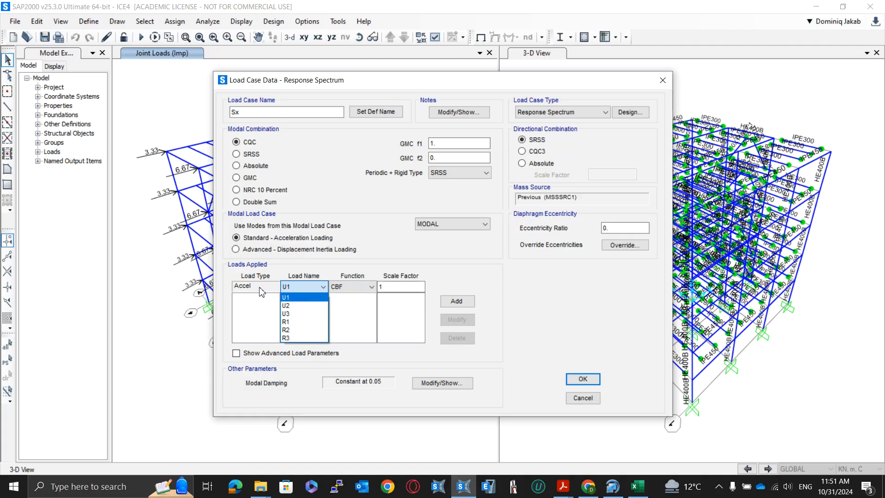
click(424, 226)
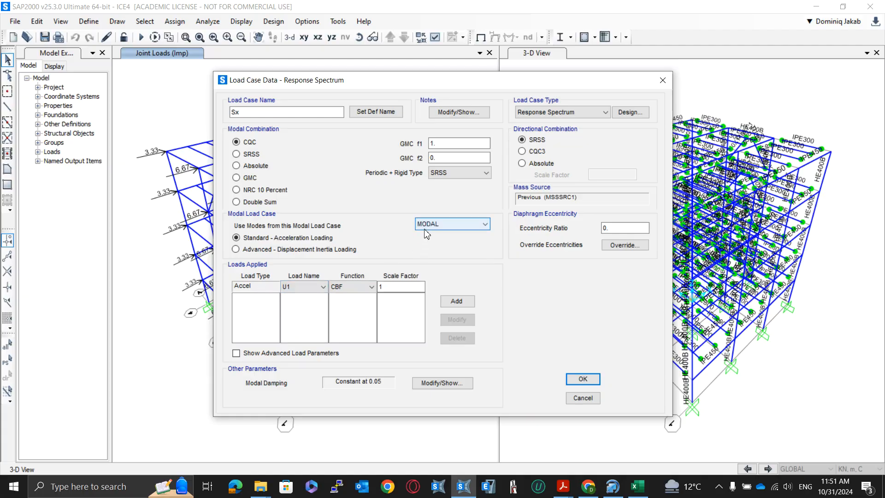
click(425, 226)
click(425, 234)
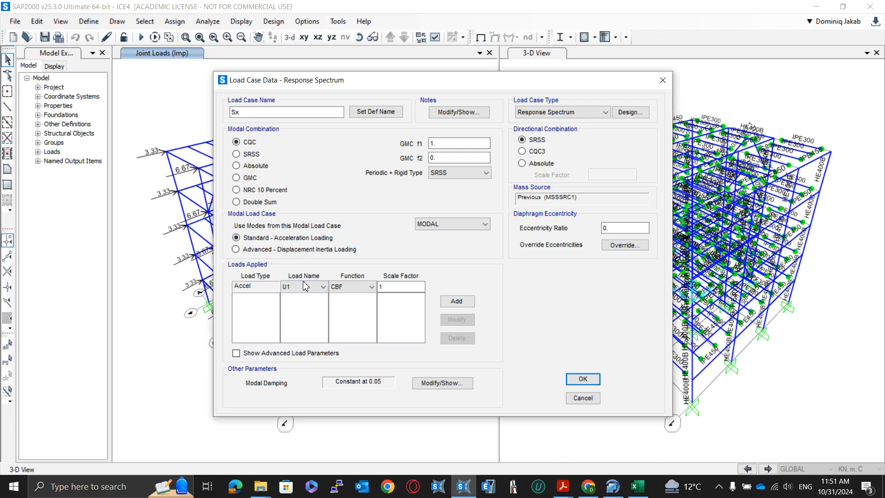
click(347, 288)
click(346, 304)
click(301, 288)
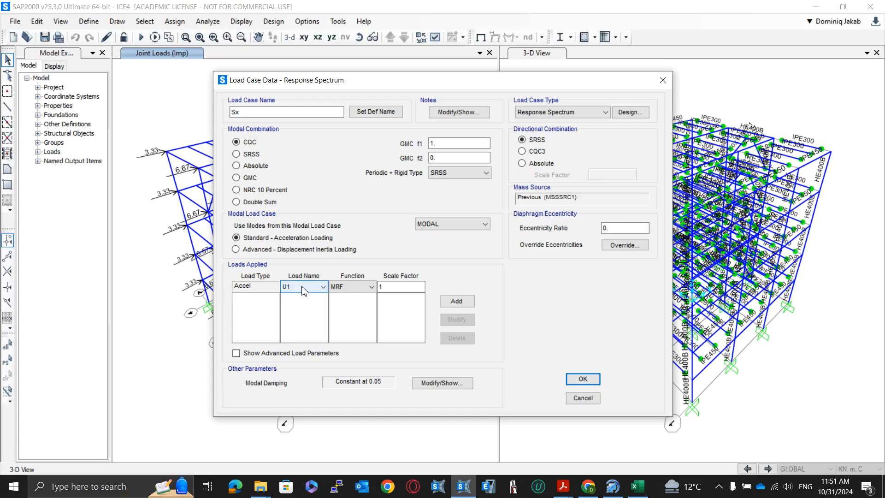
drag(358, 80, 395, 20)
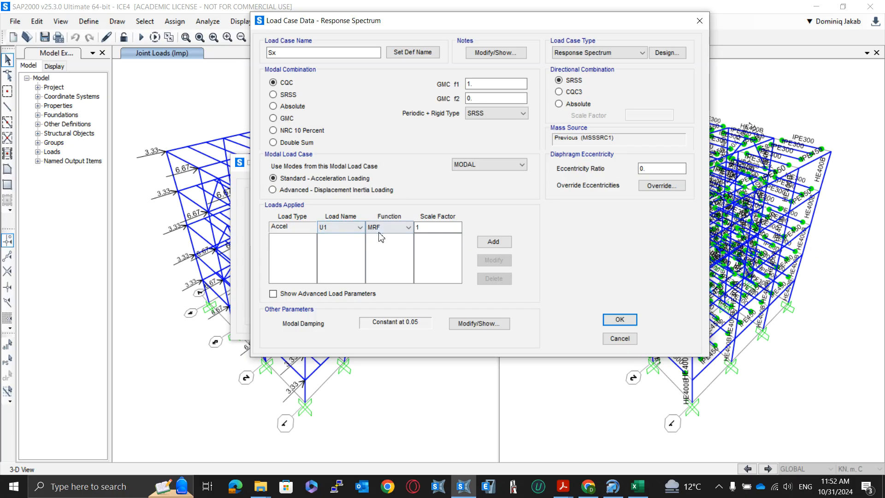
drag(377, 23, 359, 83)
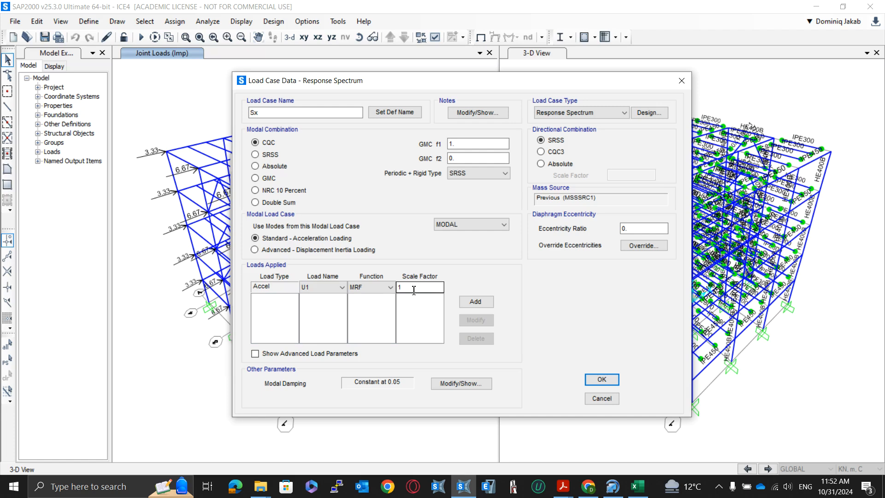
click(475, 301)
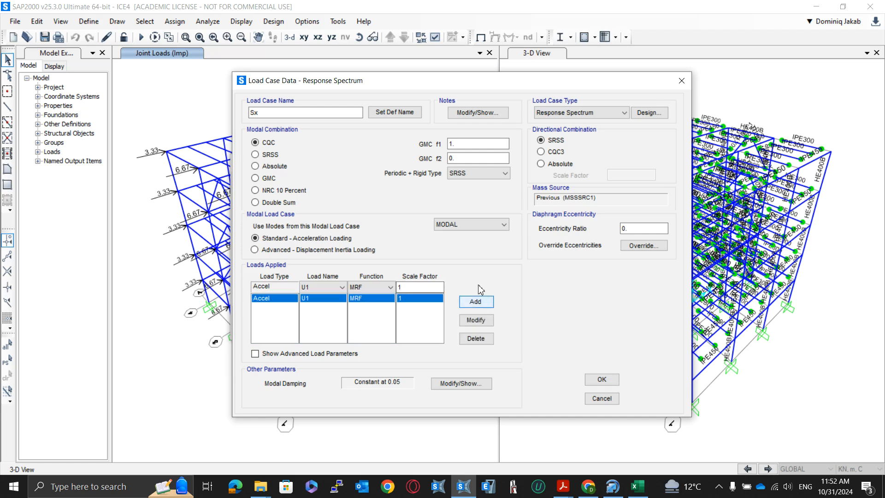
click(602, 379)
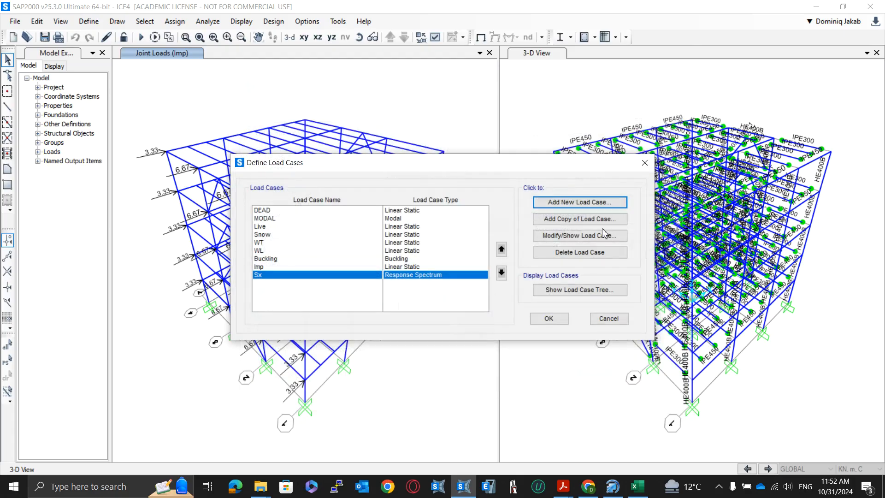
- Copy load case Sx and name the copy Sy
click(541, 220)
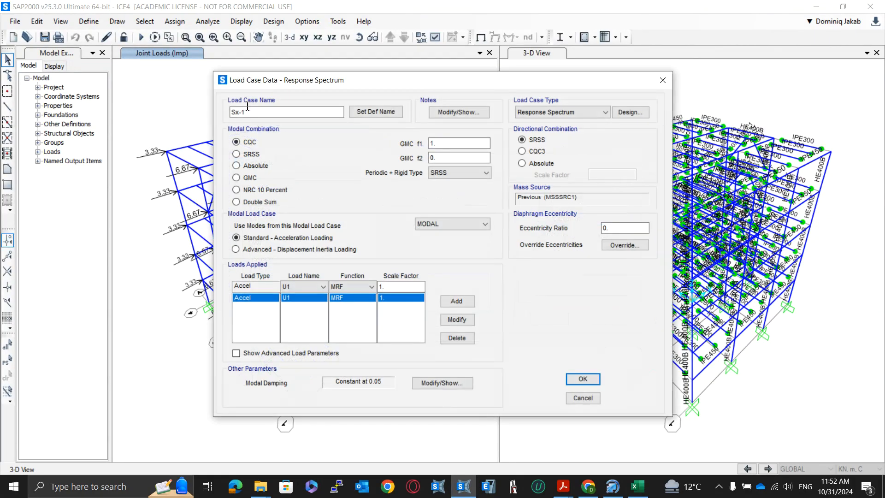
click(264, 112)
key(BackSpace)
key(BackSpace)
key(BackSpace)
text(y)
- Add a U2 acceleration with the CBF function and scale factor 1 to load case Sy, and save the case
click(322, 287)
click(305, 303)
click(358, 287)
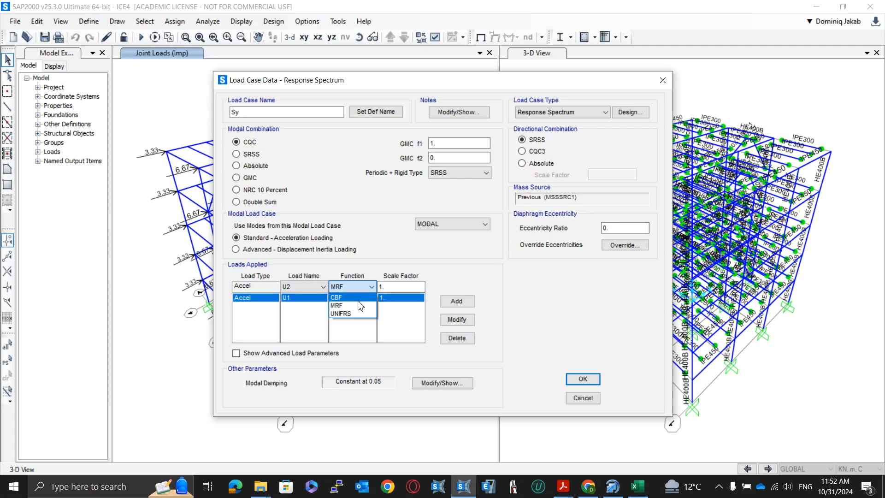
click(350, 297)
click(457, 301)
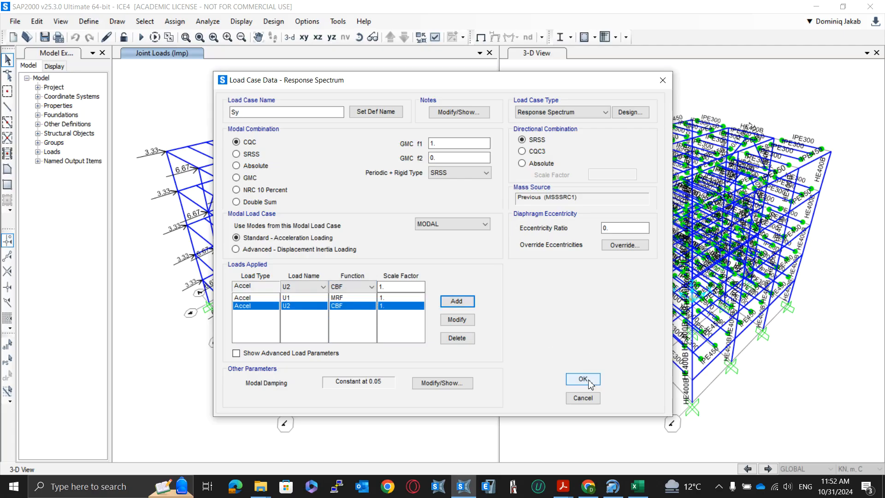
click(582, 379)
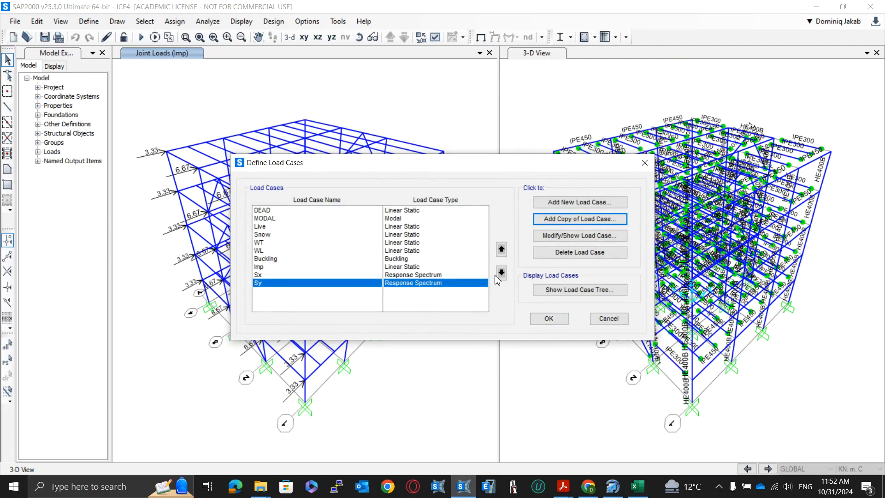
- Start a new load case named S and set its load case type to Response Spectrum
click(569, 203)
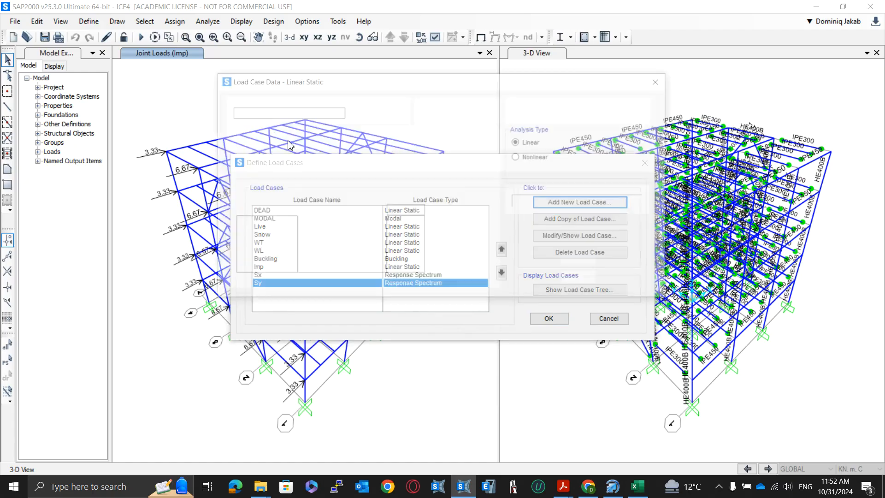
double_click(322, 111)
text(S)
click(548, 114)
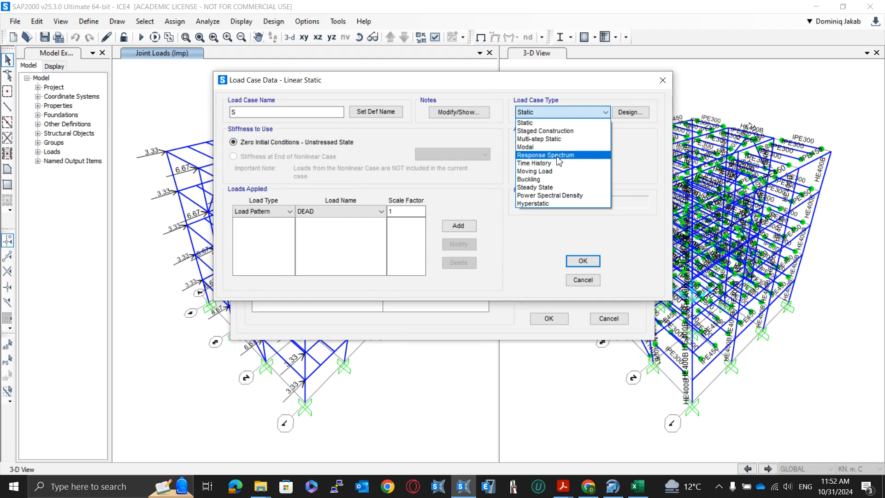
click(545, 156)
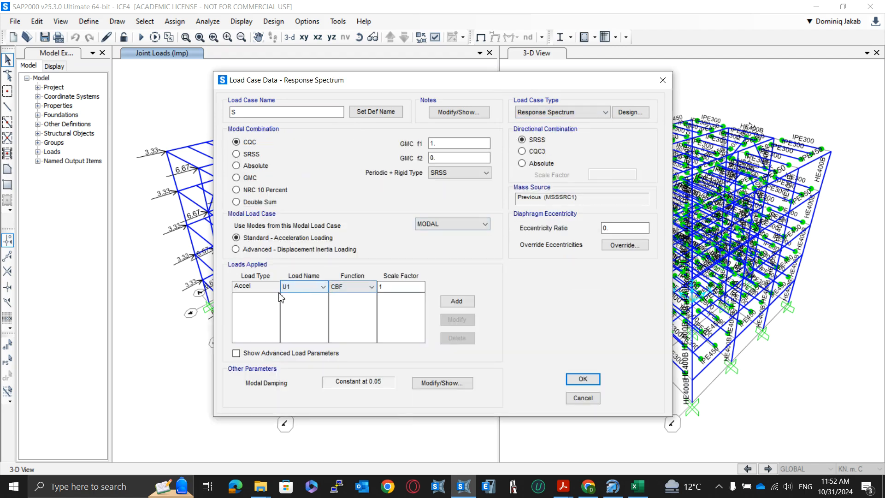
- Apply a U1 acceleration with the MRF function and scale factor 1 to load case S
click(351, 286)
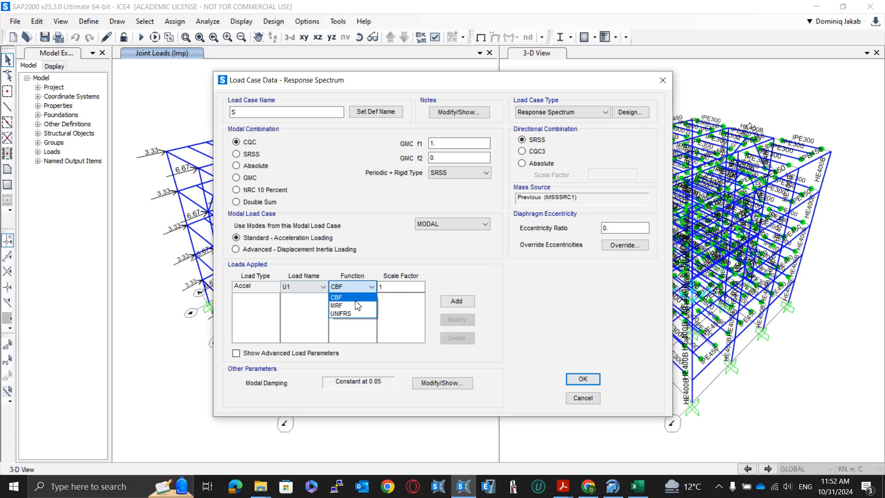
click(348, 301)
click(457, 301)
- Add a U2 acceleration with the CBF function and scale factor 1 to load case S, then save it and finish the load case definitions
click(322, 287)
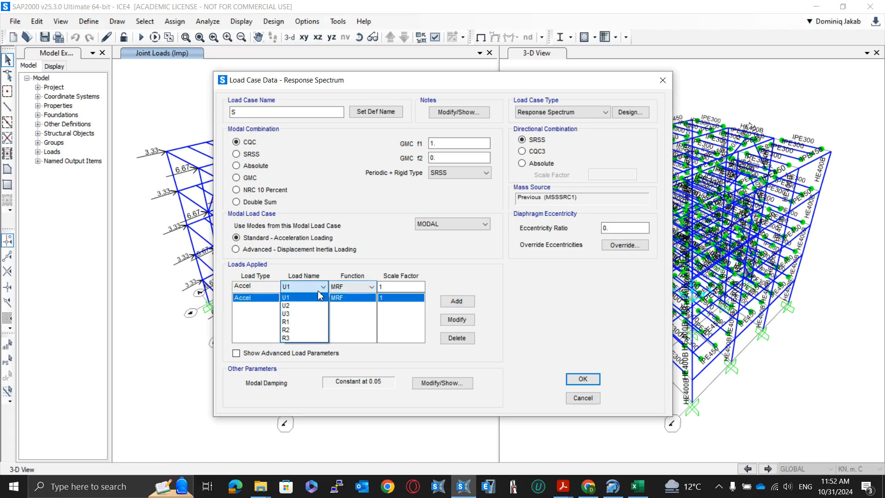
click(302, 301)
click(371, 286)
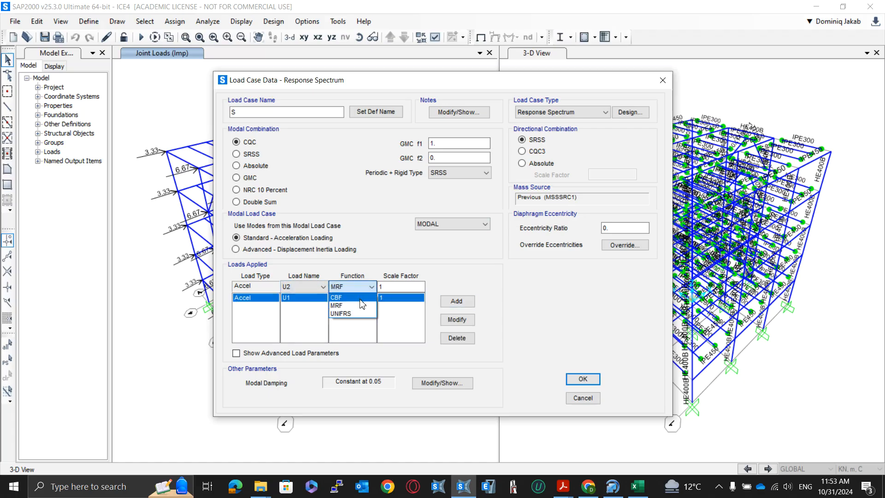
click(362, 303)
click(456, 301)
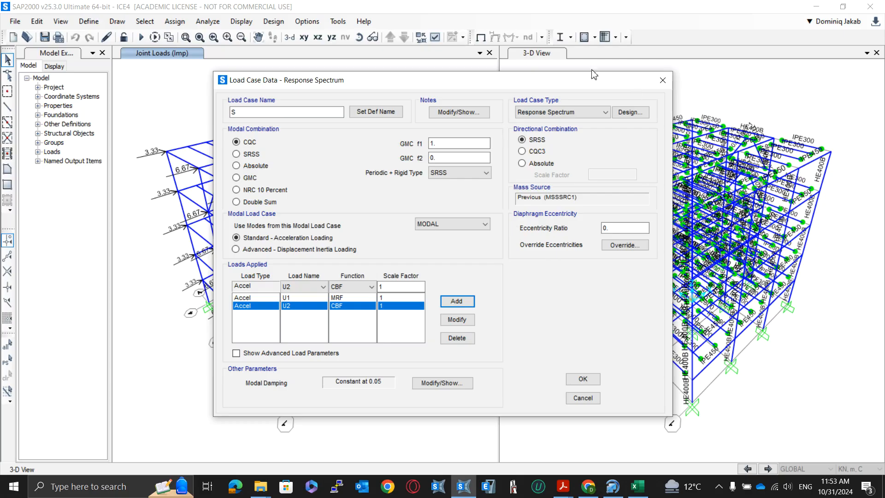
drag(582, 85, 493, 71)
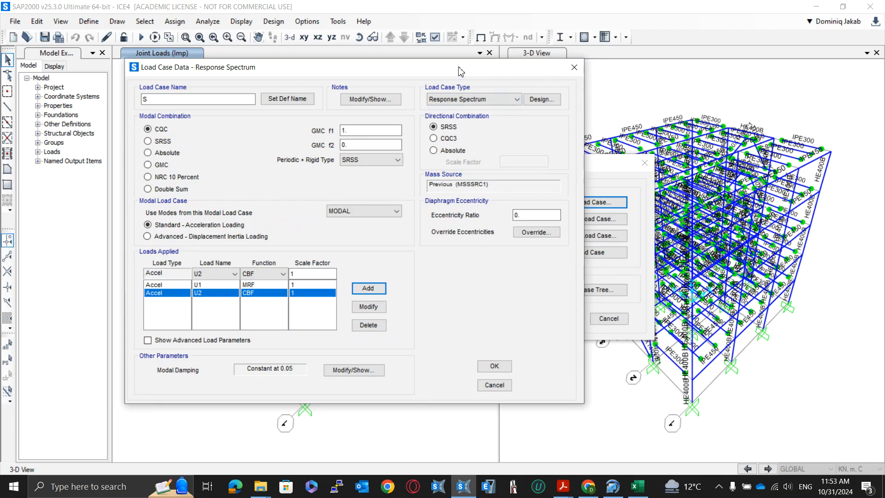
drag(459, 67, 625, 72)
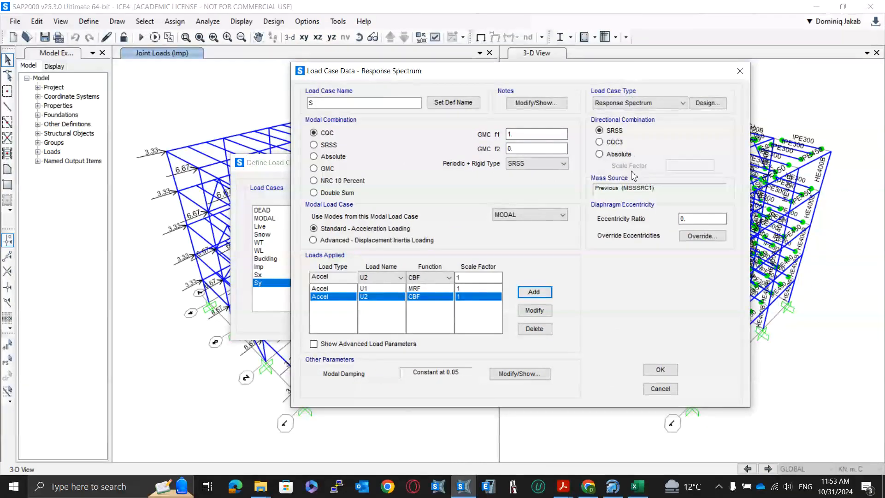
click(660, 369)
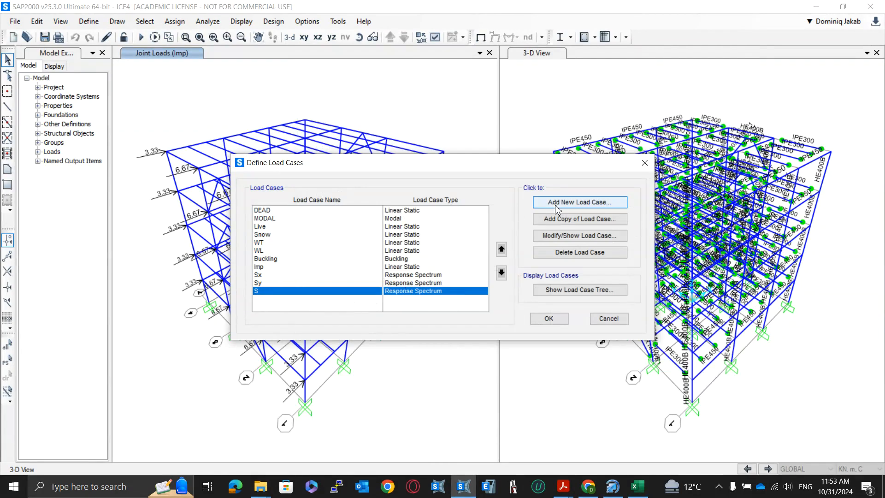
key(Return)
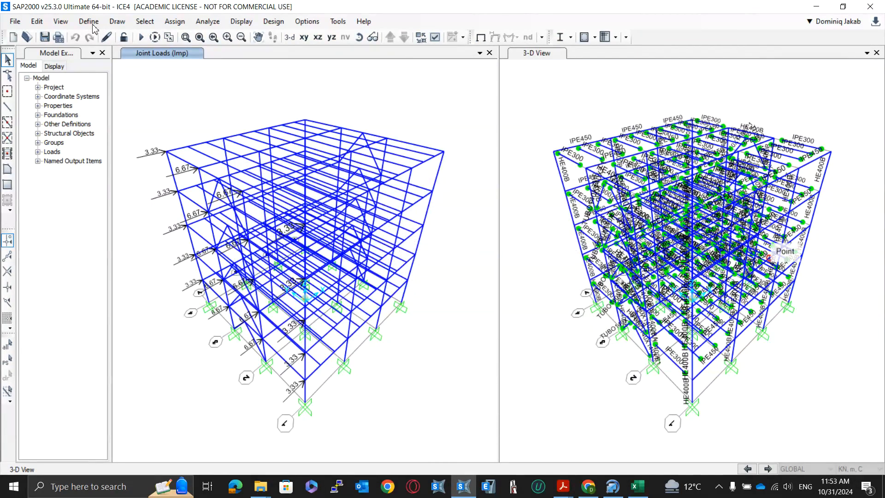
click(89, 22)
click(146, 258)
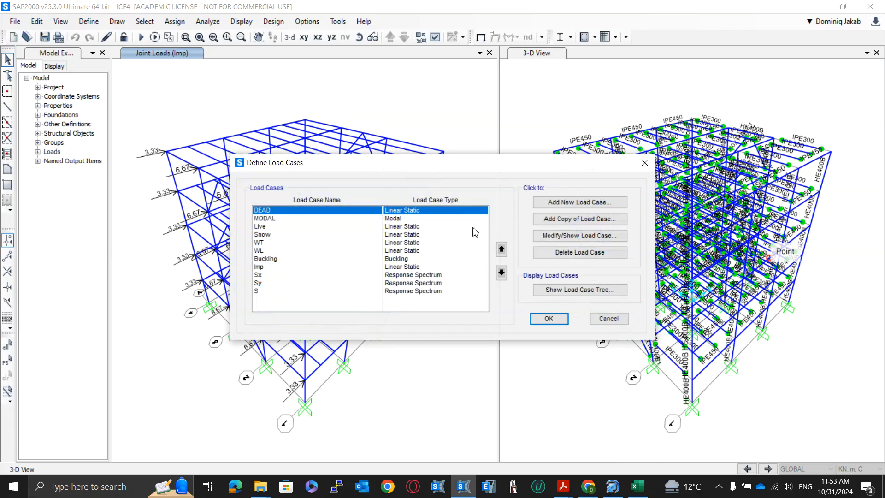
key(Return)
- Start a new load combination and name it ULS1_GL
click(89, 22)
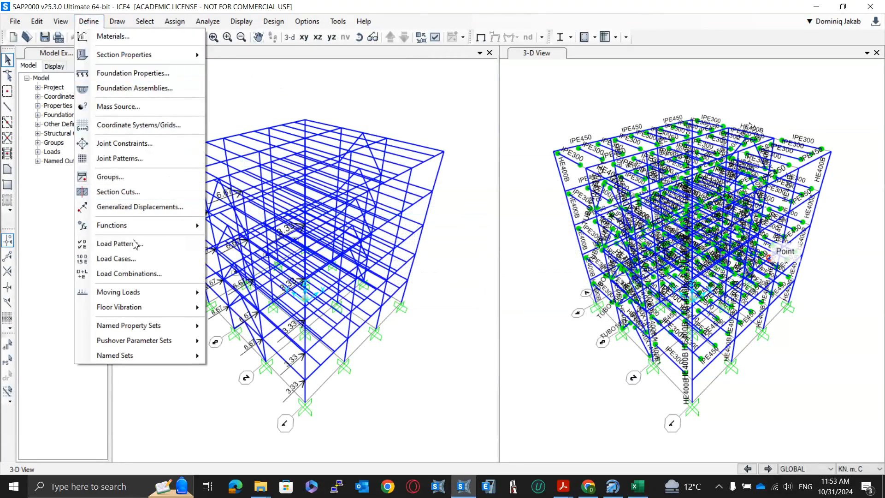
click(137, 273)
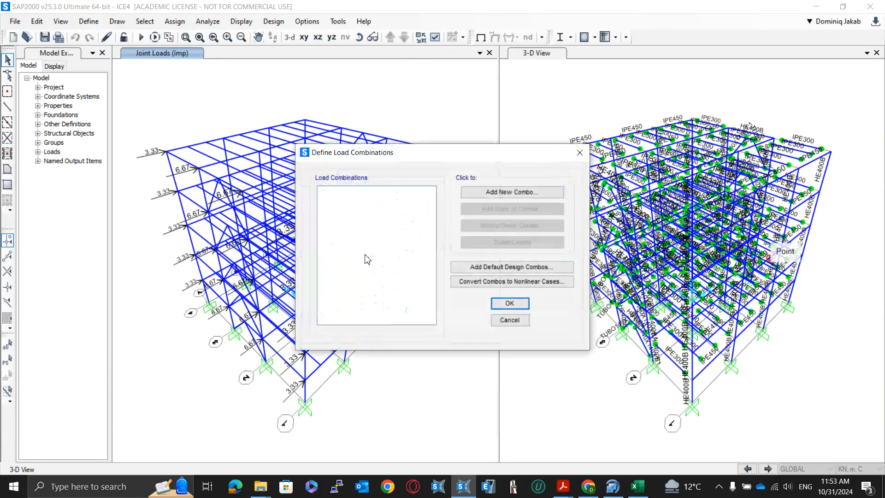
click(500, 192)
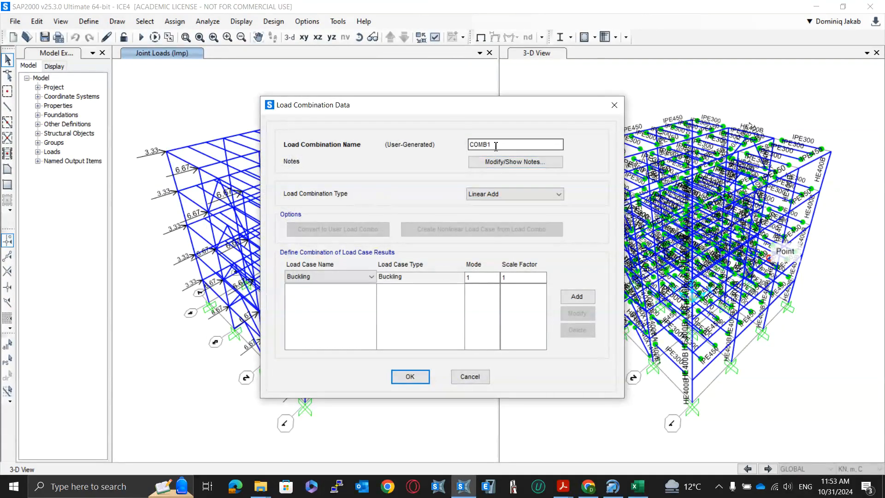
drag(500, 146, 435, 151)
key(Caps_Lock)
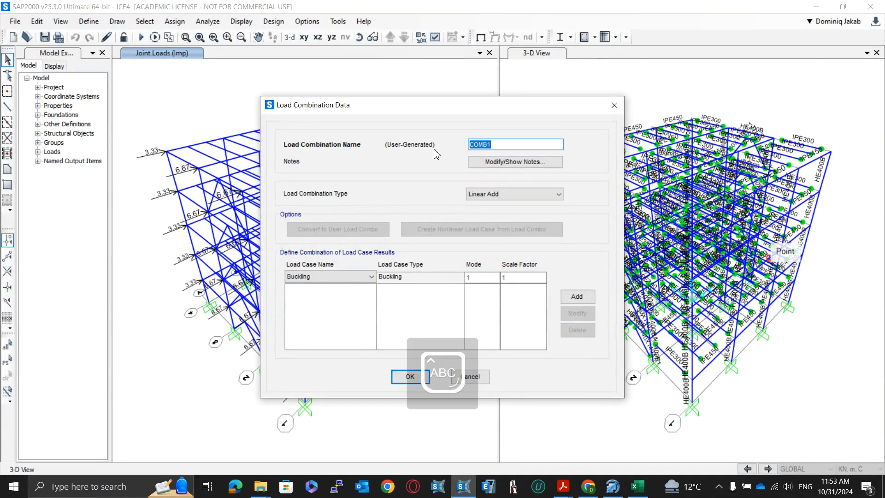
text(ULS1)
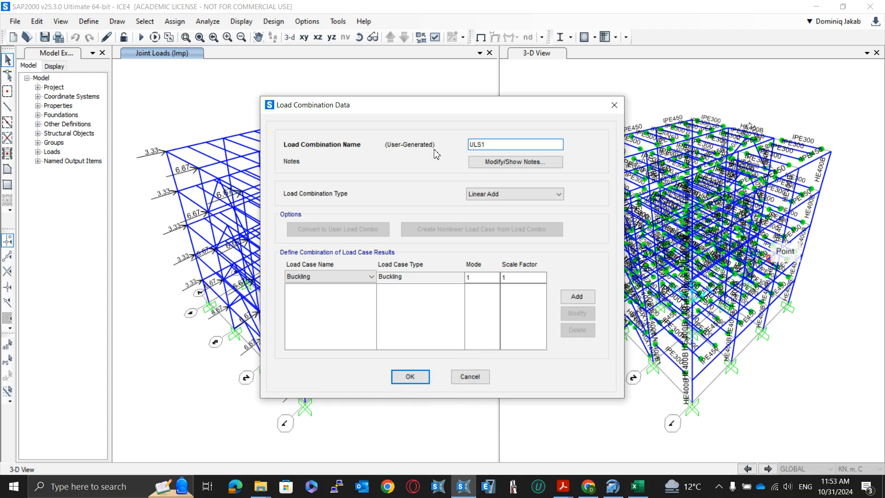
text(_)
key(Caps_Lock)
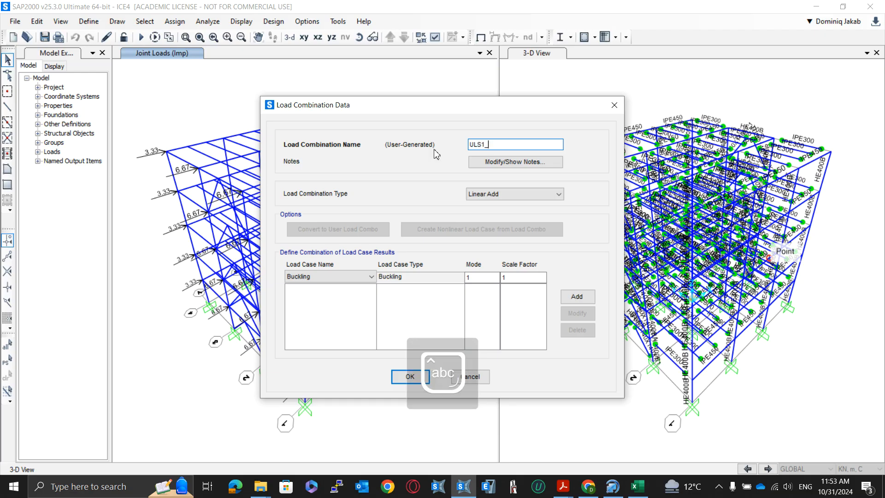
text(g)
key(BackSpace)
key(Caps_Lock)
text(GL)
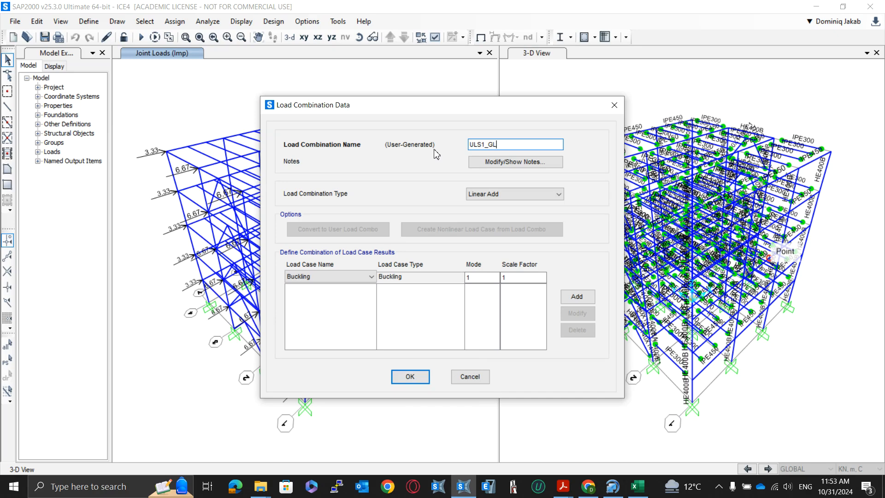
- Add the DEAD load case to combination ULS1_GL with a scale factor of 1.35
click(330, 277)
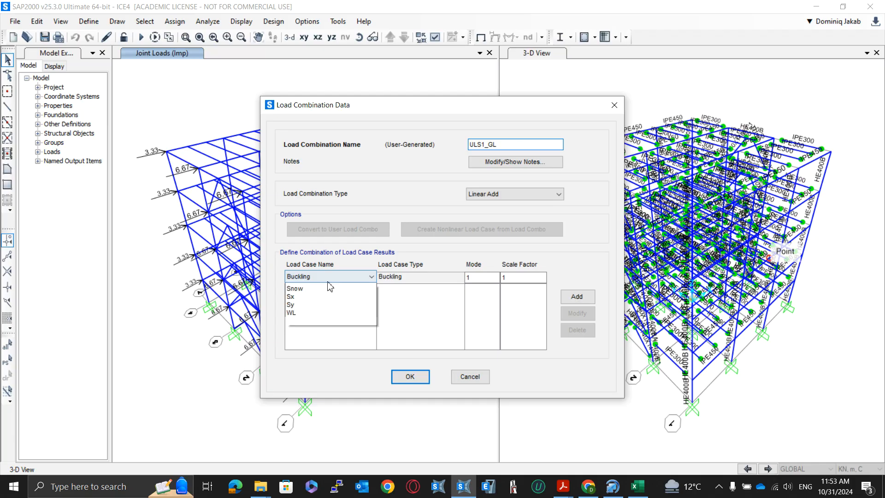
click(330, 296)
click(523, 277)
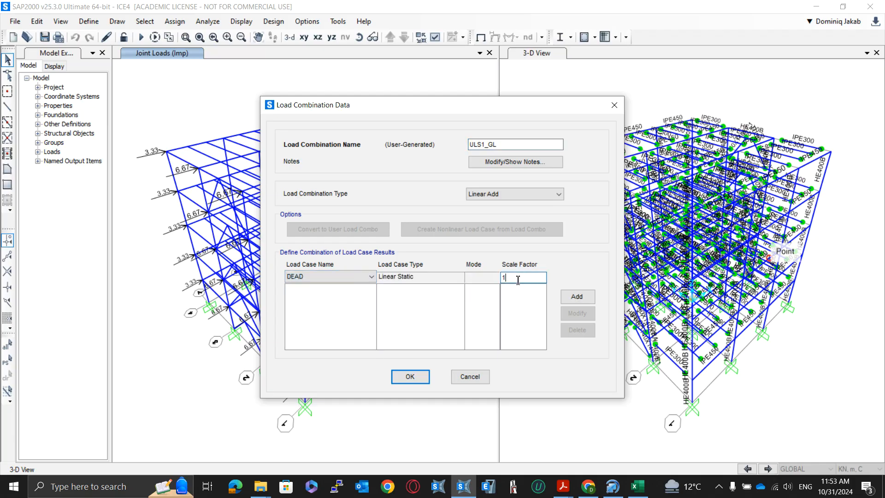
text(1.35)
click(576, 296)
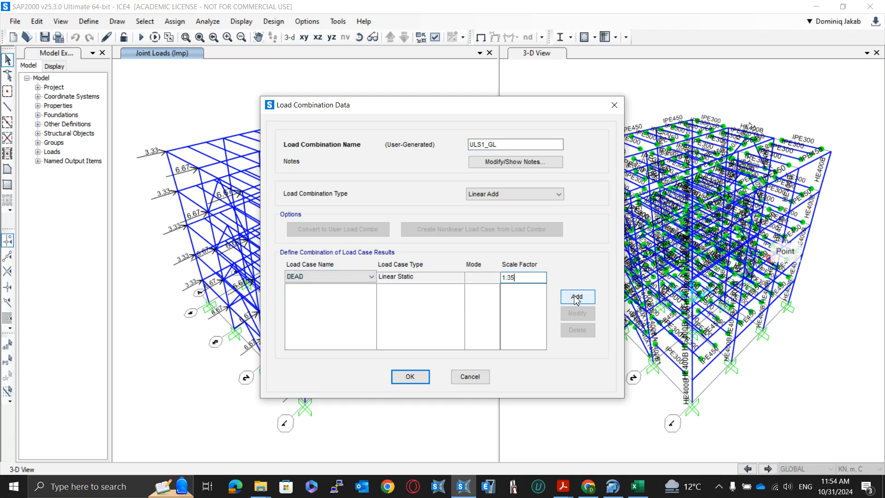
- Add the Live load case with a scale factor of 1.5 to combination ULS1_GL and save the combination
click(298, 275)
click(313, 311)
double_click(511, 277)
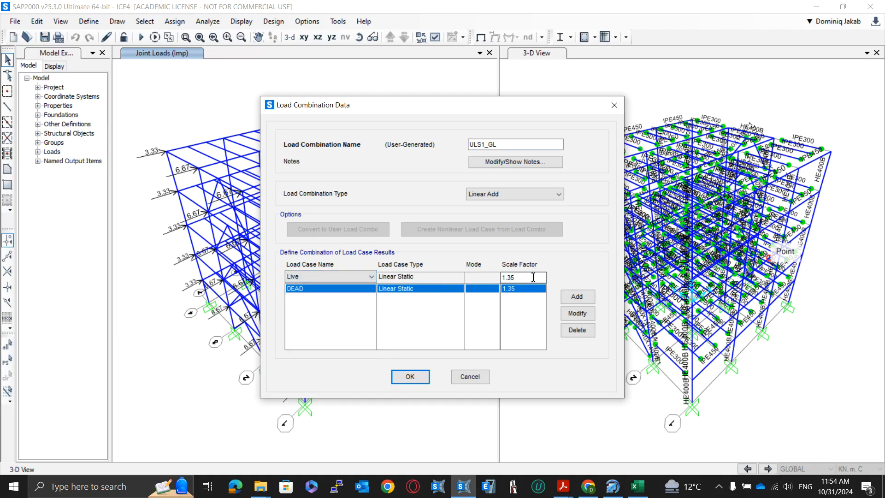
text(1.5)
click(577, 296)
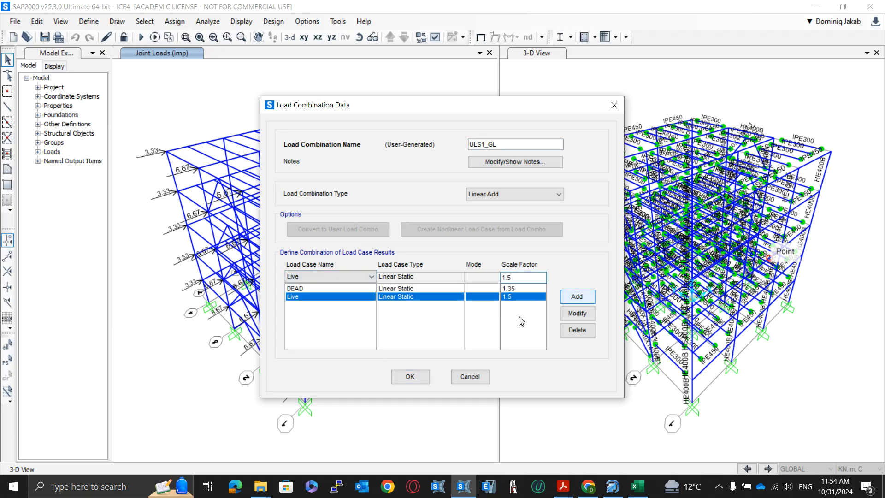
click(415, 379)
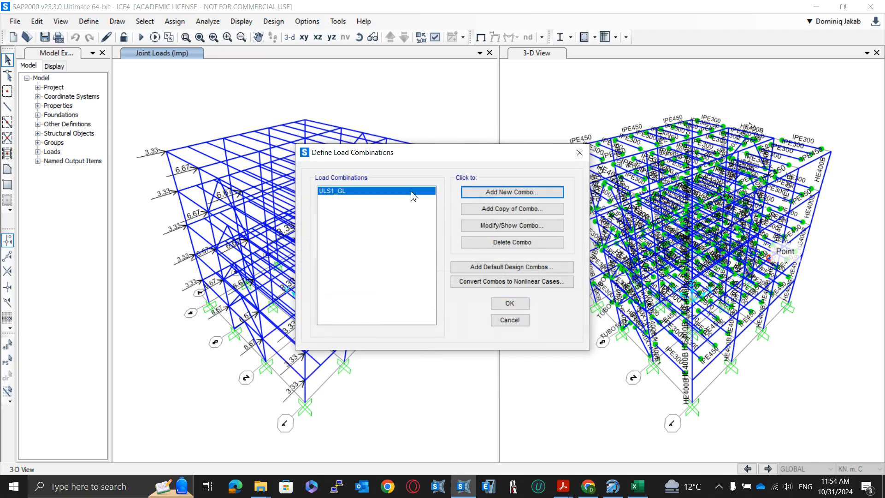
- Start another load combination and name it ULS2_GLS
click(530, 193)
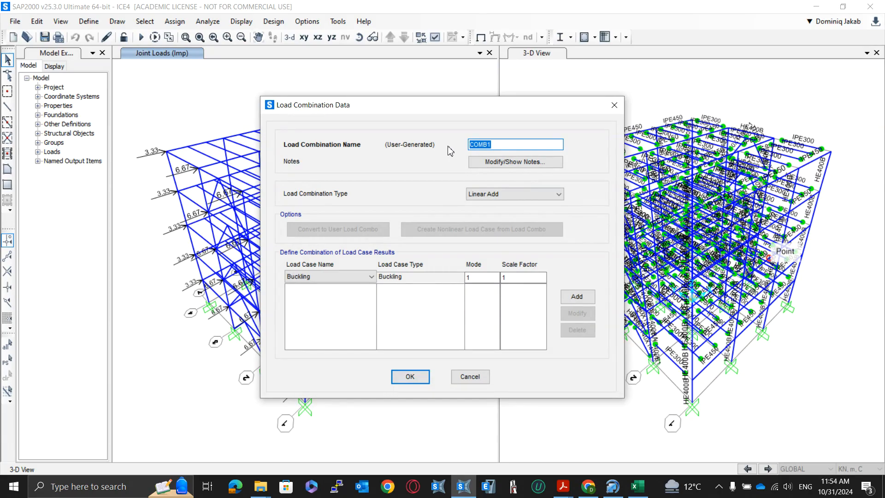
text(ULS)
text(2_GS)
click(491, 144)
text(L)
- Add the DEAD load case with scale factor 1 and the Live load case with scale factor 0.3 to combination ULS2_GLS
click(350, 276)
click(353, 295)
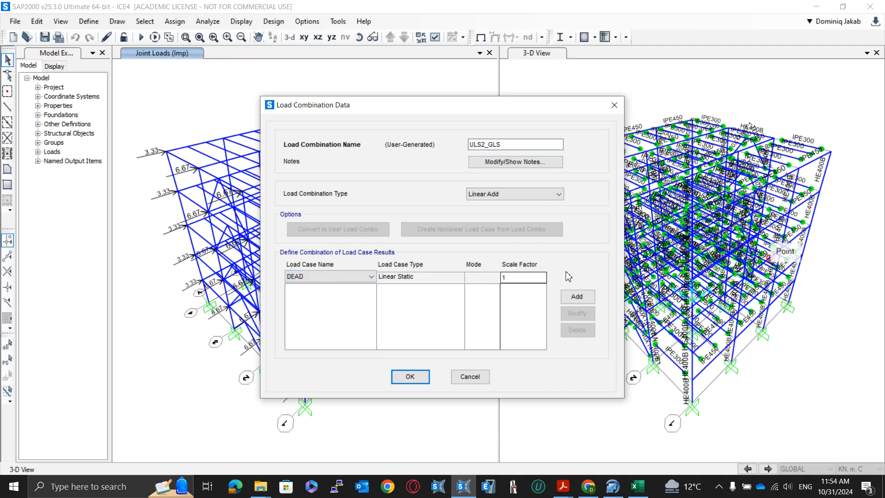
click(576, 297)
click(351, 277)
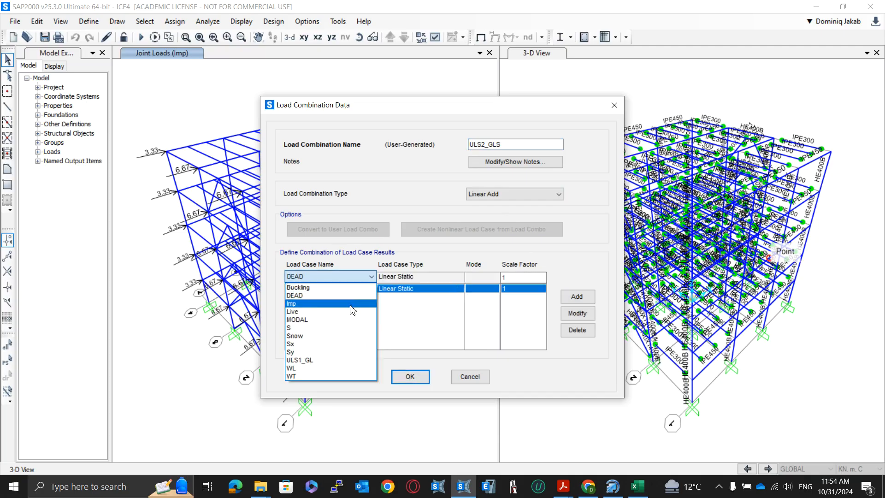
click(353, 312)
key(Tab)
text(0.3)
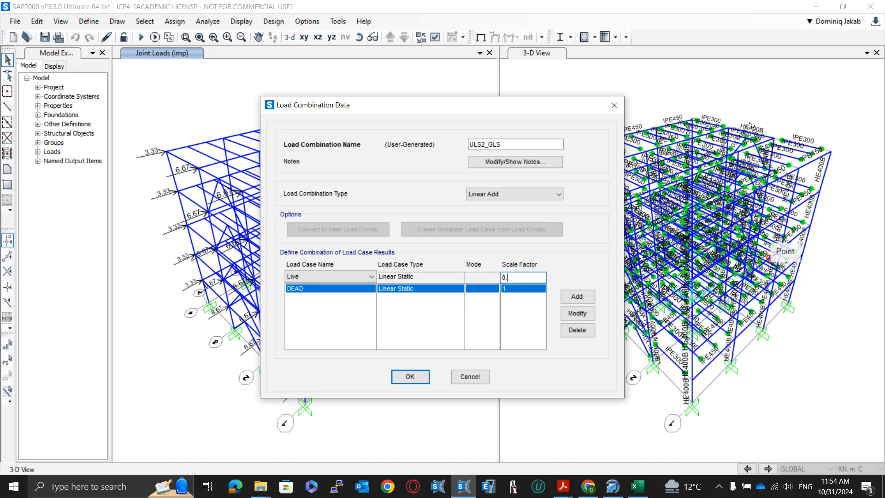
click(575, 296)
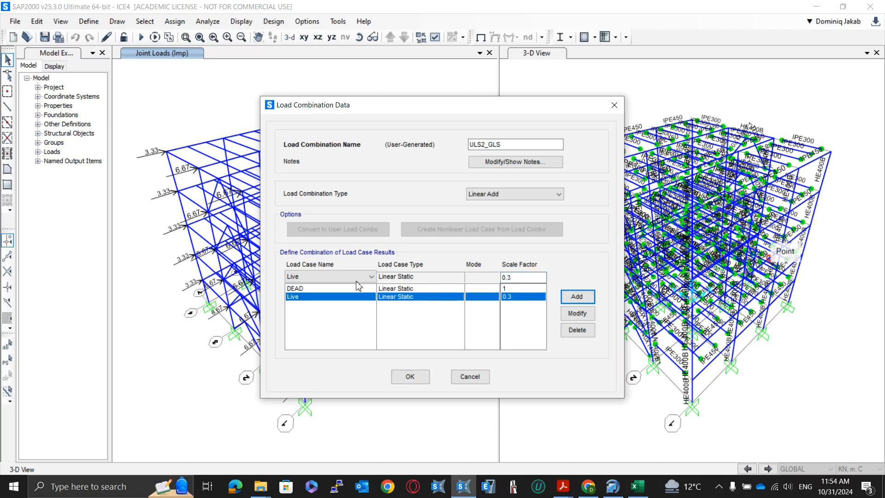
- Add the Sx response spectrum case with scale factor 1 to combination ULS2_GLS and save the combination
click(319, 279)
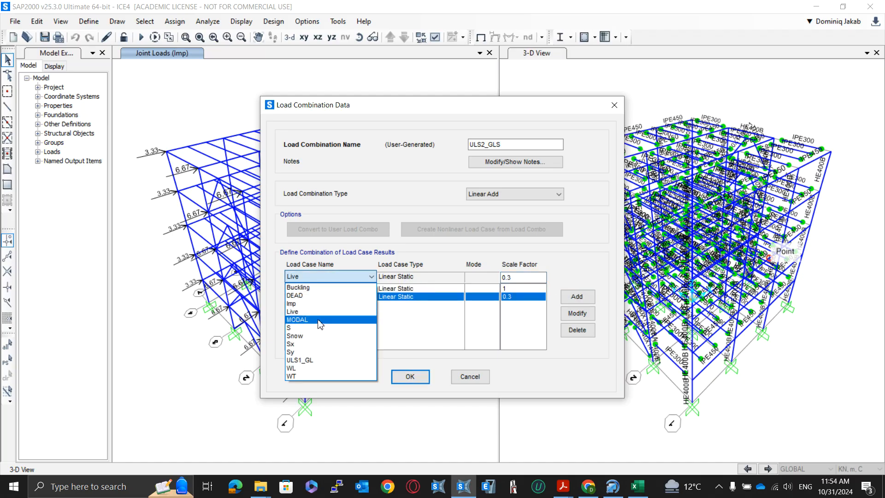
click(315, 344)
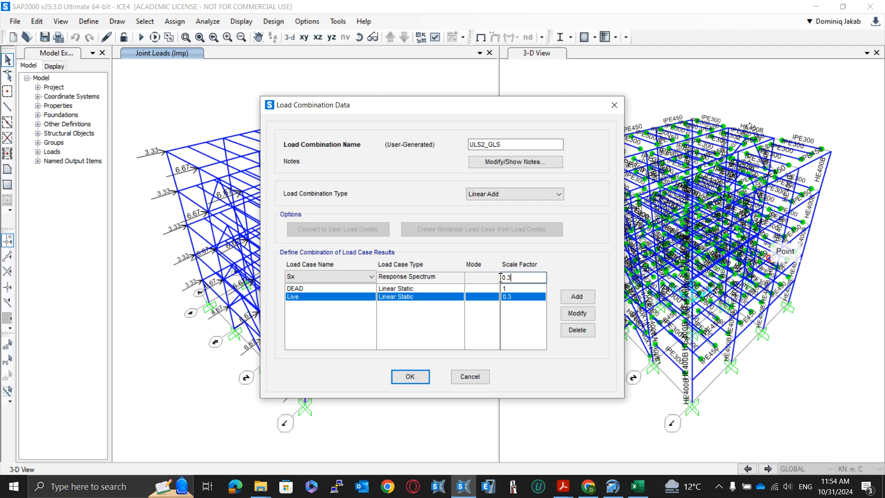
drag(513, 278, 481, 277)
text(1)
click(564, 297)
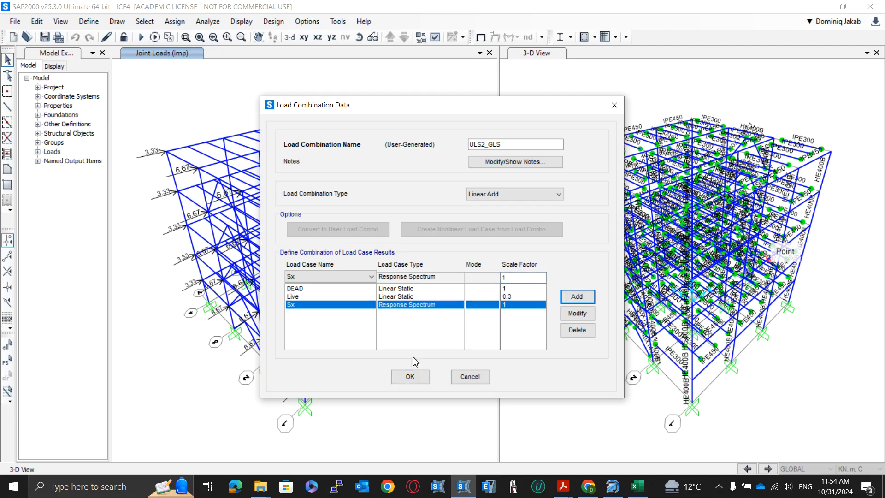
click(410, 376)
- Start a new load combination for serviceability displacements and name it Displ_SLS
click(494, 192)
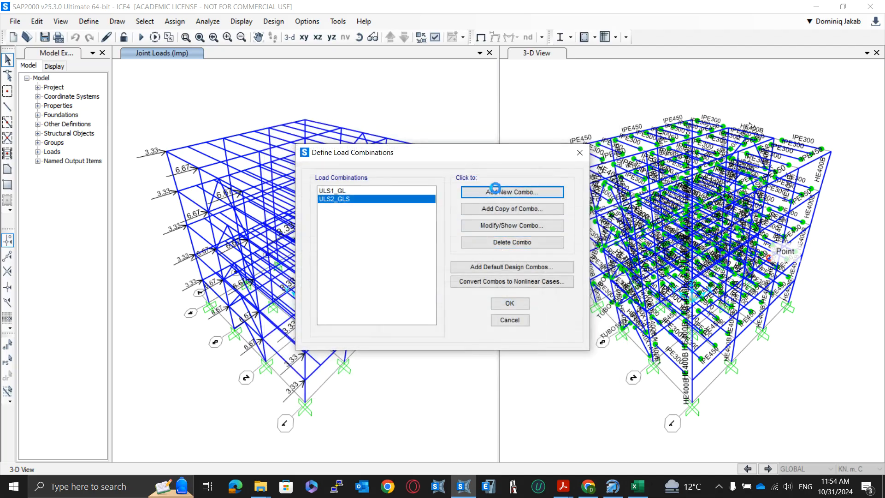
double_click(498, 149)
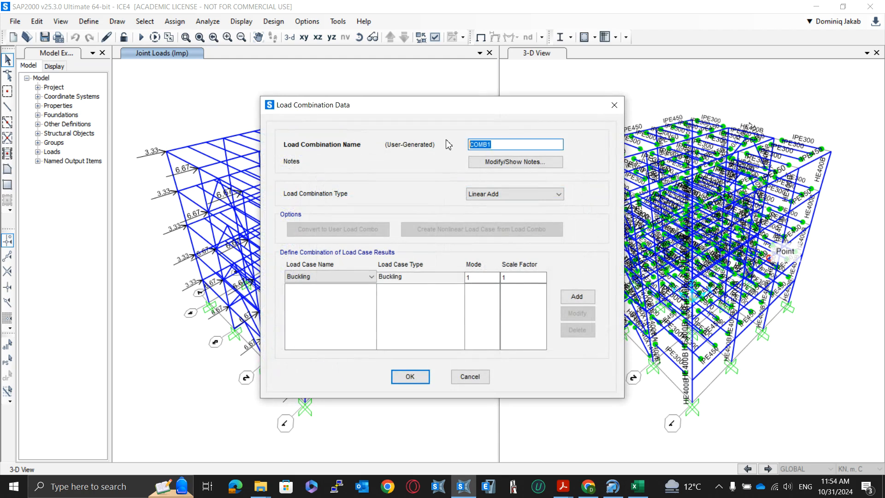
text(D)
key(Caps_Lock)
text(ispl)
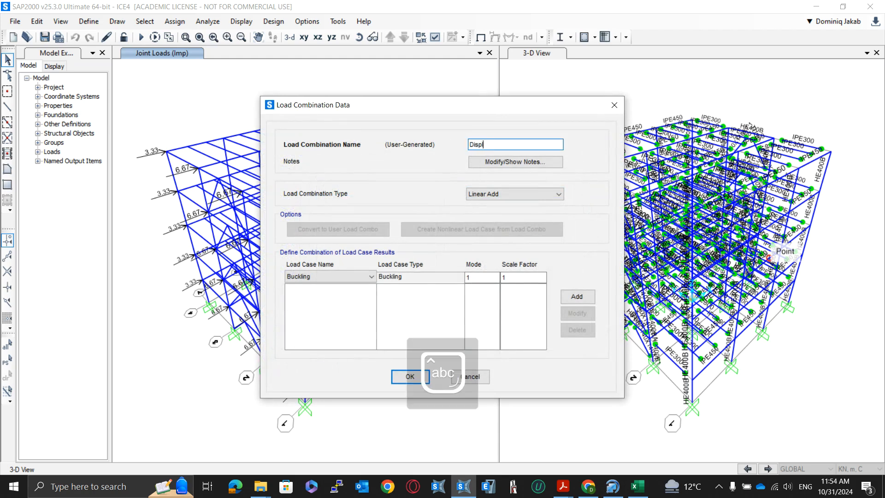
text(_)
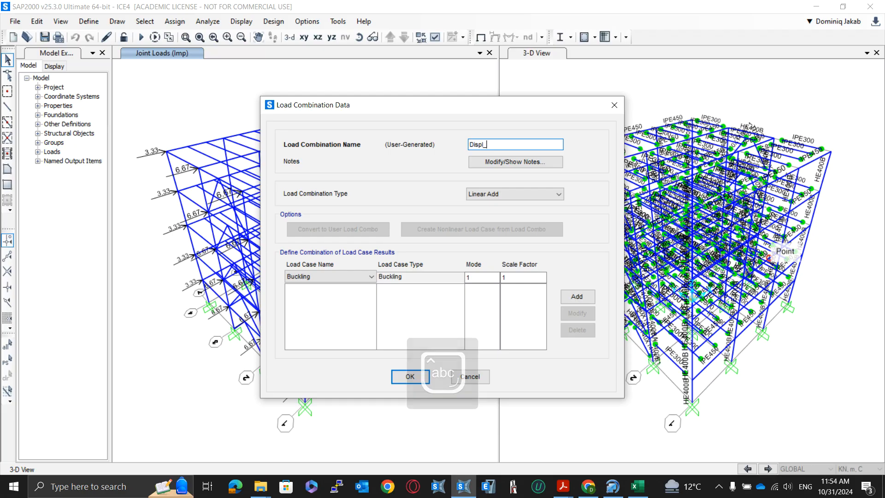
key(Caps_Lock)
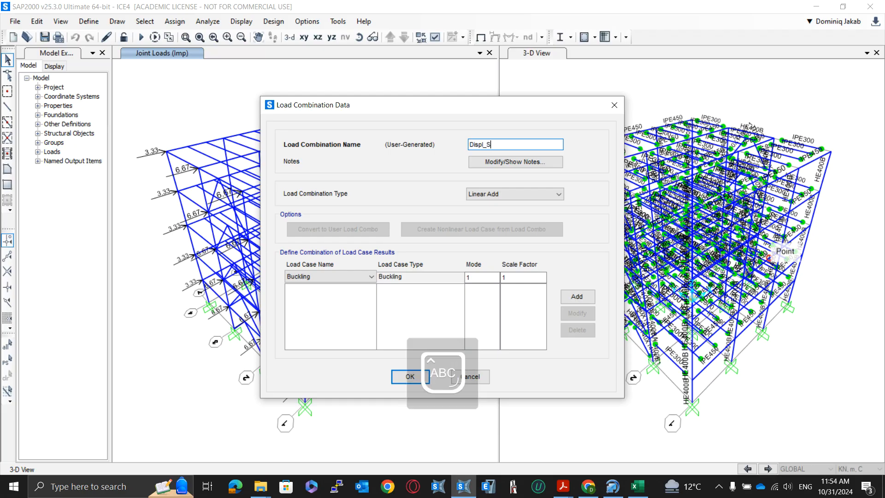
text(SLS)
- Add the DEAD load case with scale factor 1 and the Live load case with scale factor 0.3 to combination Displ_SLS
click(333, 277)
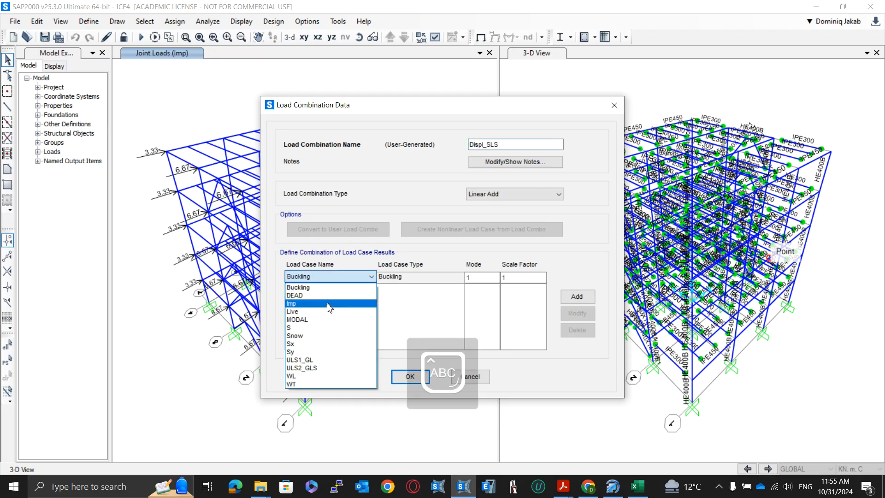
click(328, 295)
click(576, 295)
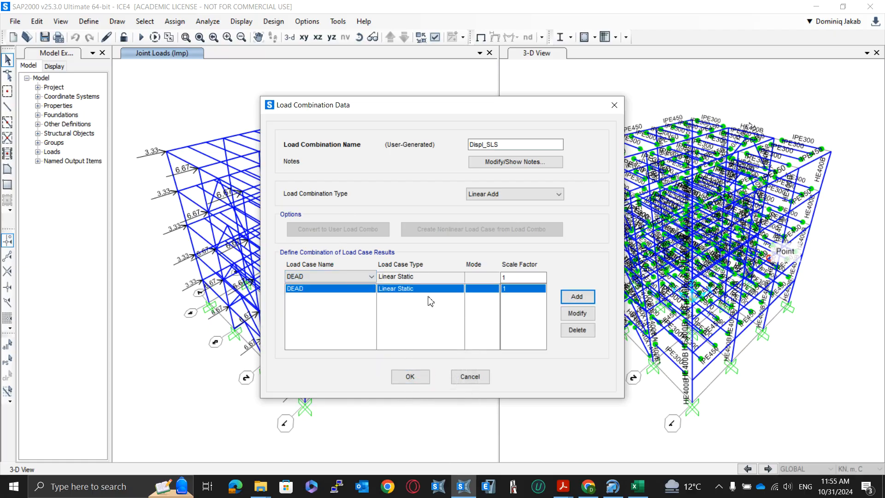
click(353, 276)
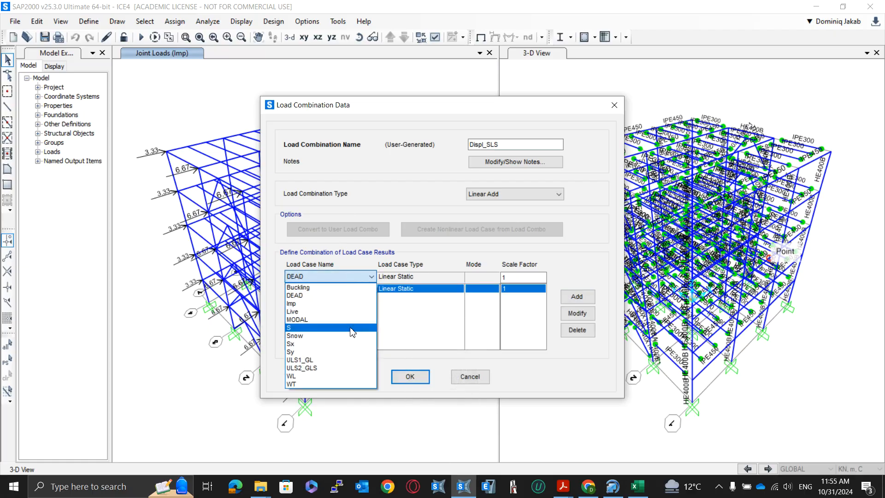
click(354, 312)
key(Tab)
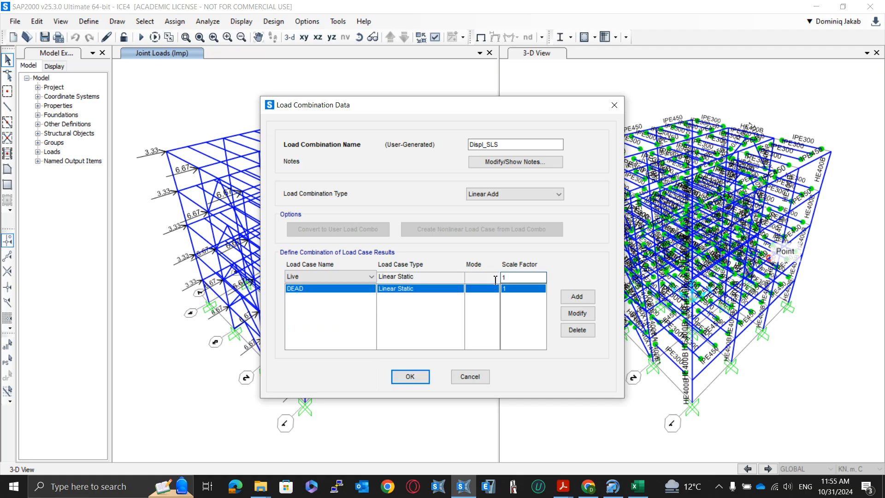
text(0.3)
click(577, 296)
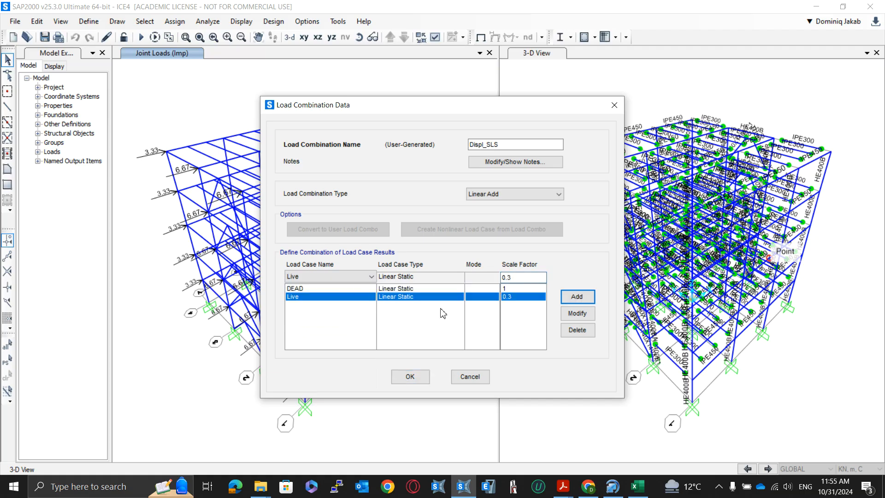
- Add the Sx response spectrum case with scale factor 3.25 to combination Displ_SLS and save the combination
click(351, 276)
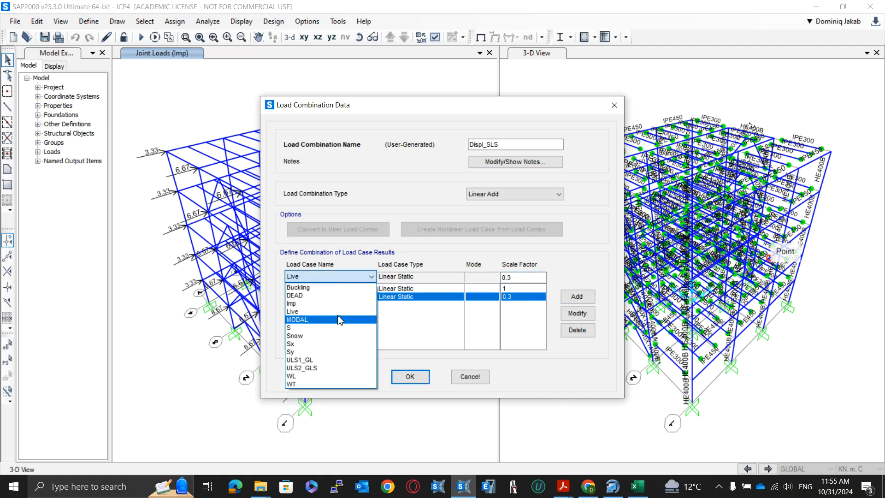
click(334, 344)
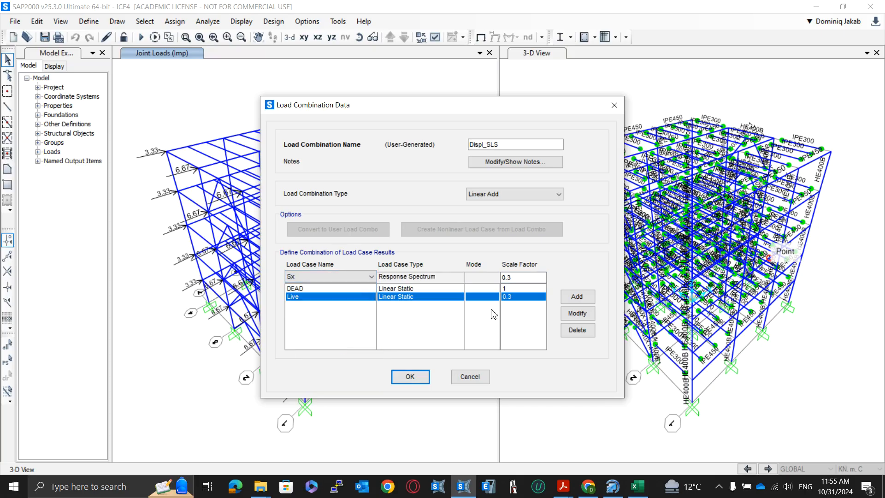
double_click(537, 277)
text(3.25)
click(574, 296)
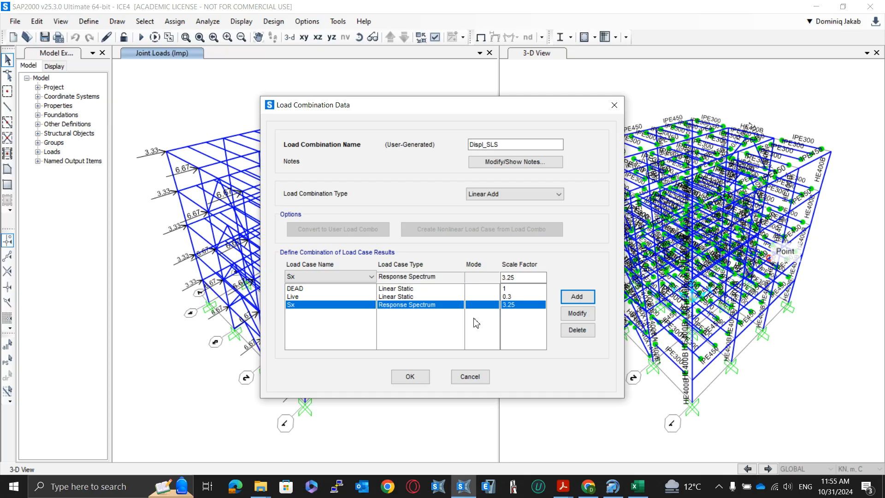
click(410, 376)
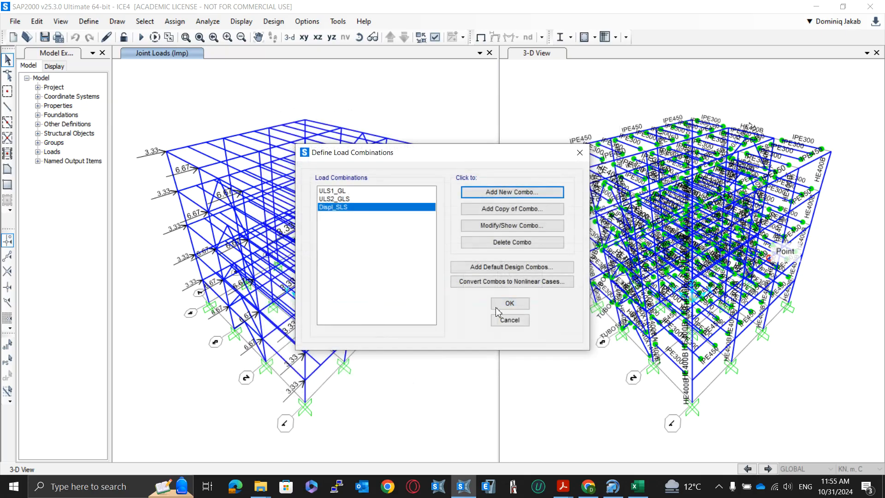
- Start a new load combination for ultimate displacements and name it Displ_ULS
click(497, 198)
double_click(502, 147)
text(Disp)
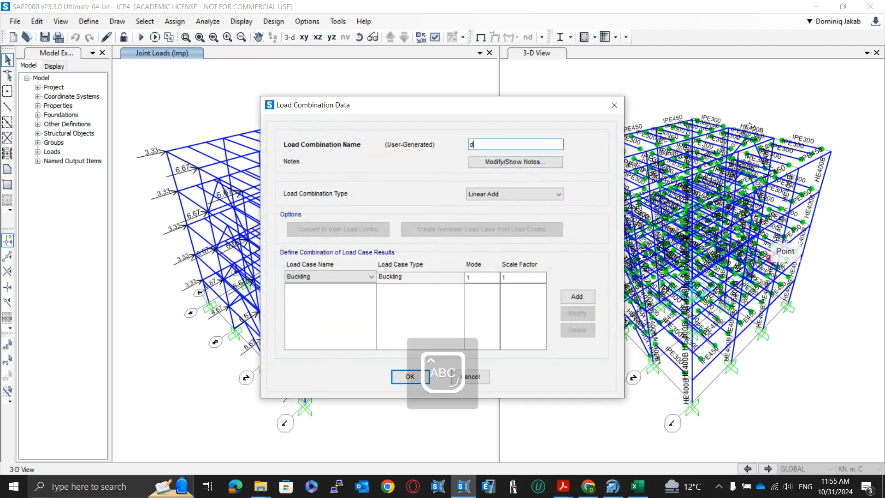
text(l_)
key(Caps_Lock)
text(ULS)
- Add the DEAD load case with scale factor 1 and the Live load case with scale factor 0.3 to combination Displ_ULS
click(334, 276)
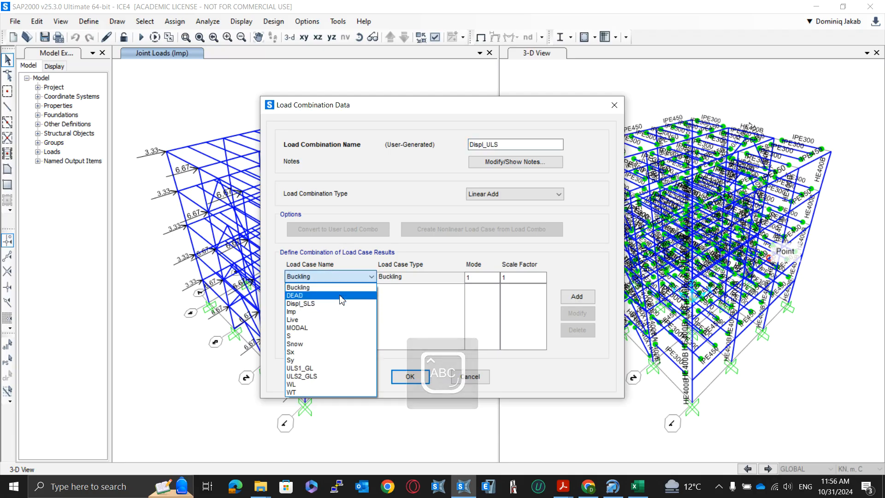
click(330, 296)
click(576, 297)
click(312, 276)
scroll(312, 295, up, 1)
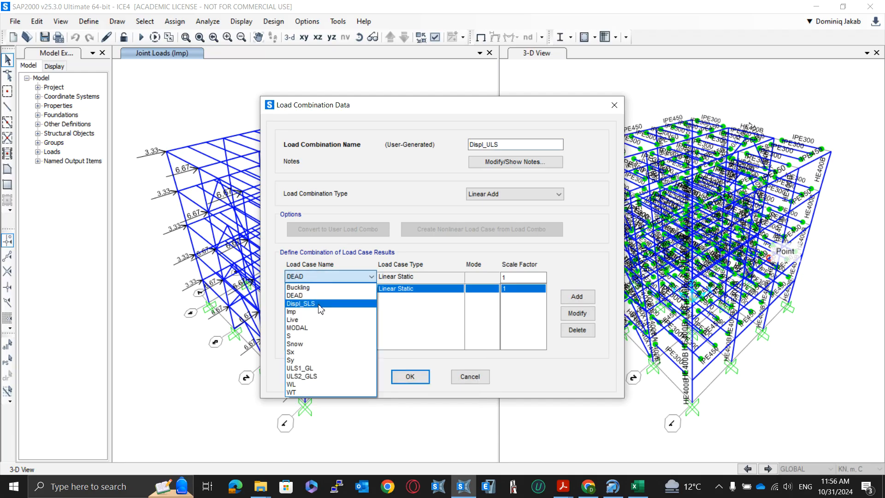
click(319, 318)
click(516, 277)
text(0.3)
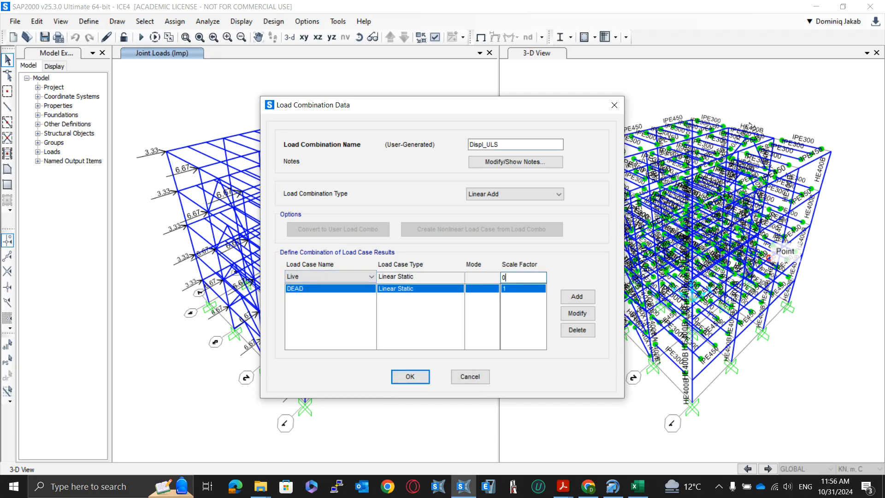
click(576, 296)
- Add the Sx response spectrum case with scale factor 6.5 to combination Displ_ULS, then save it and finish the load combination definitions
click(288, 278)
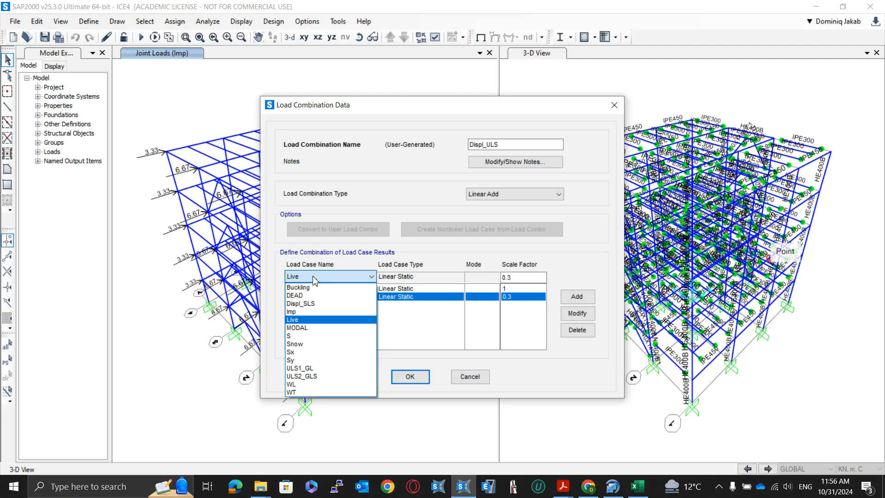
click(341, 354)
click(517, 277)
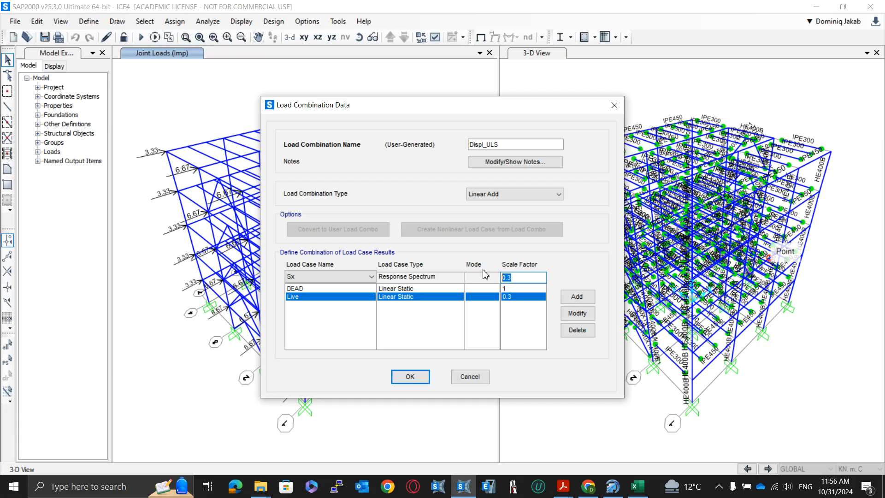
text(6.5)
click(582, 305)
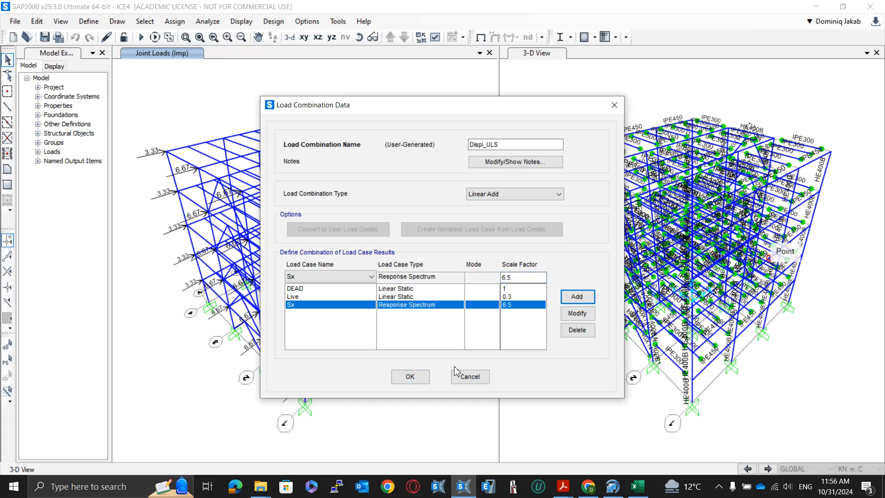
click(410, 377)
click(507, 301)
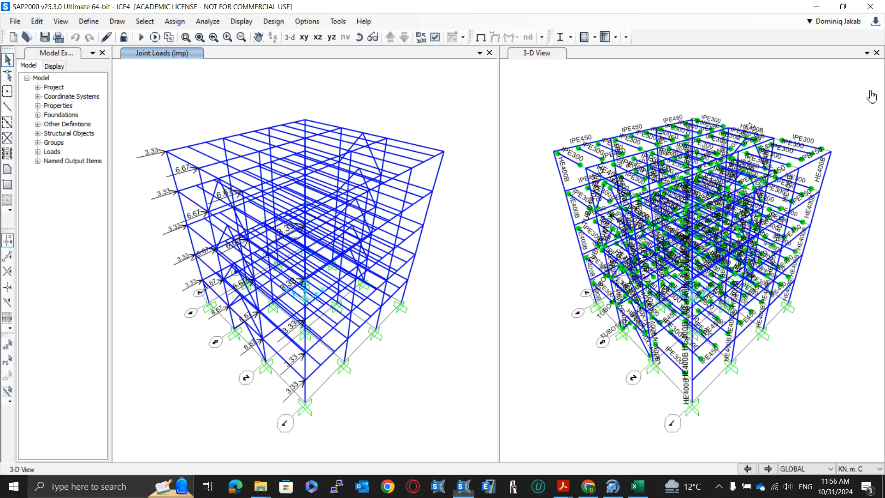
- Run the analysis of the model with the defined load cases and combinations
click(323, 79)
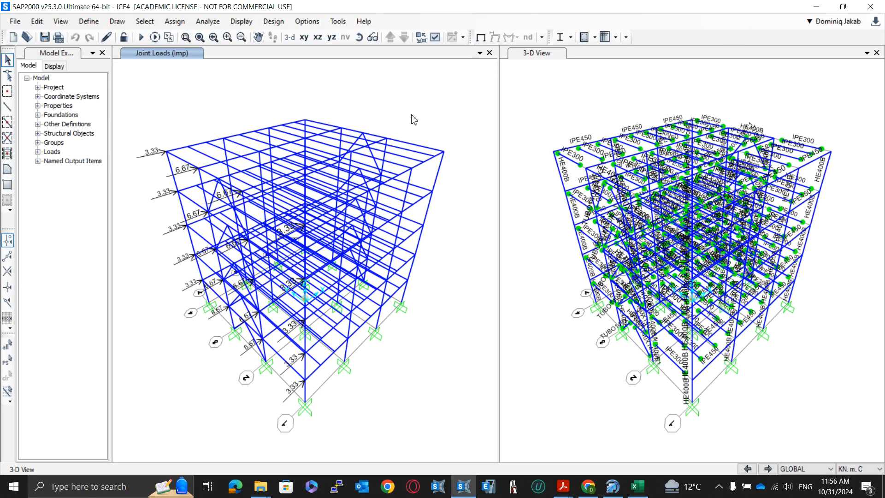
click(141, 37)
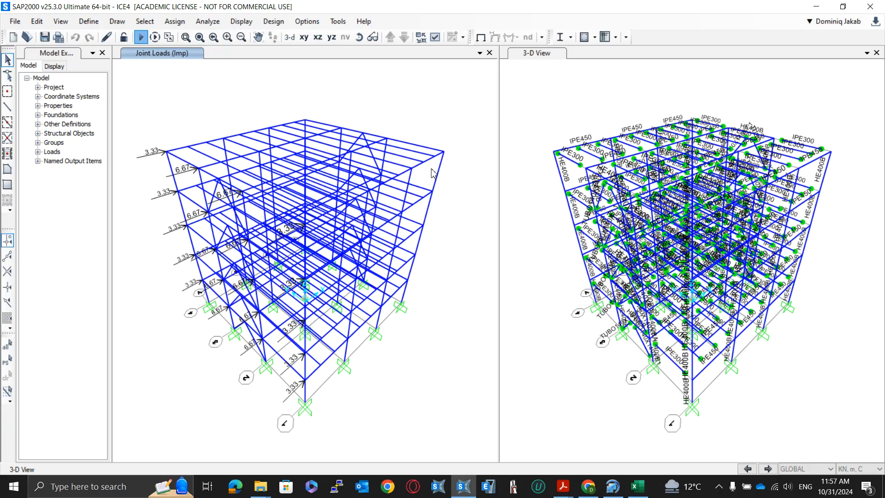
key(Escape)
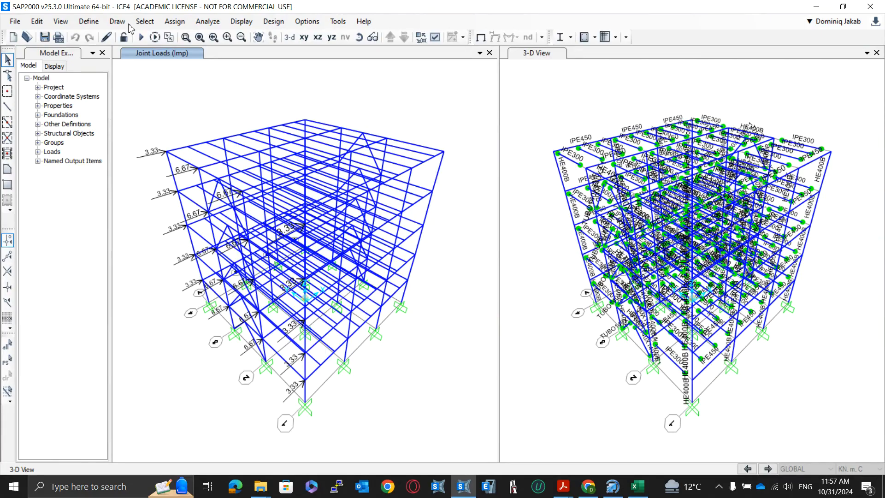
click(141, 38)
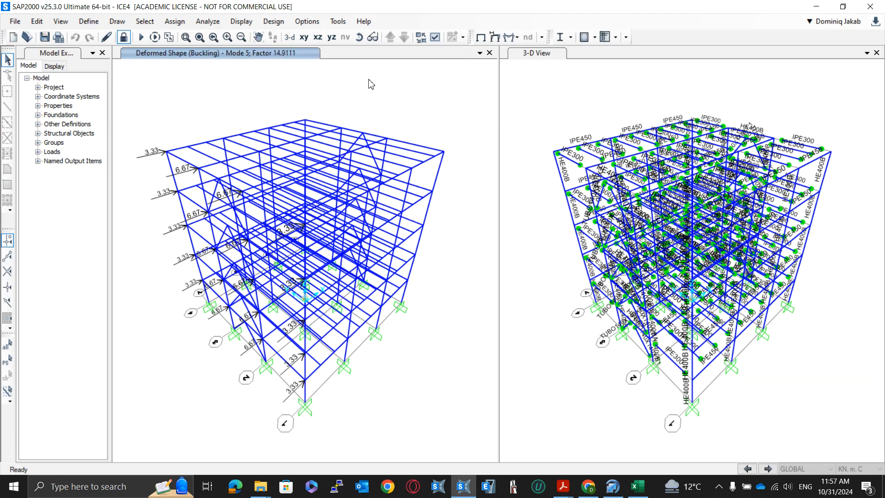
- Display the deformed shape for load combination Displ_SLS
click(494, 38)
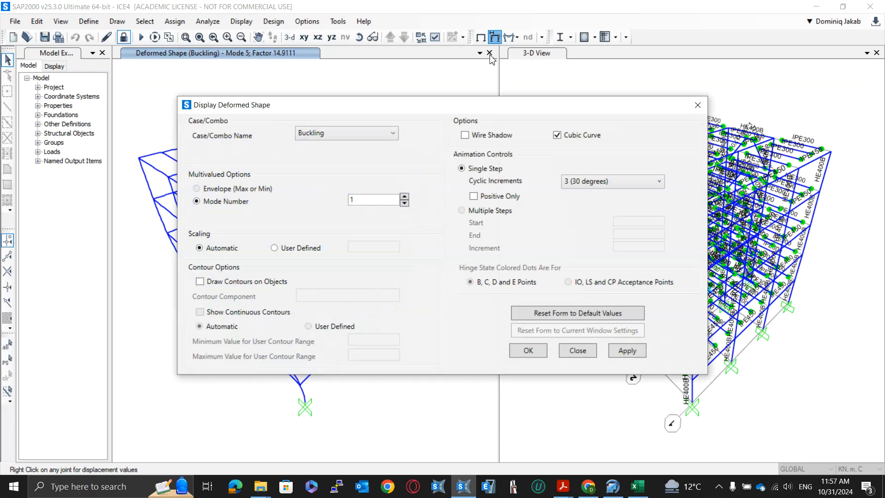
click(343, 134)
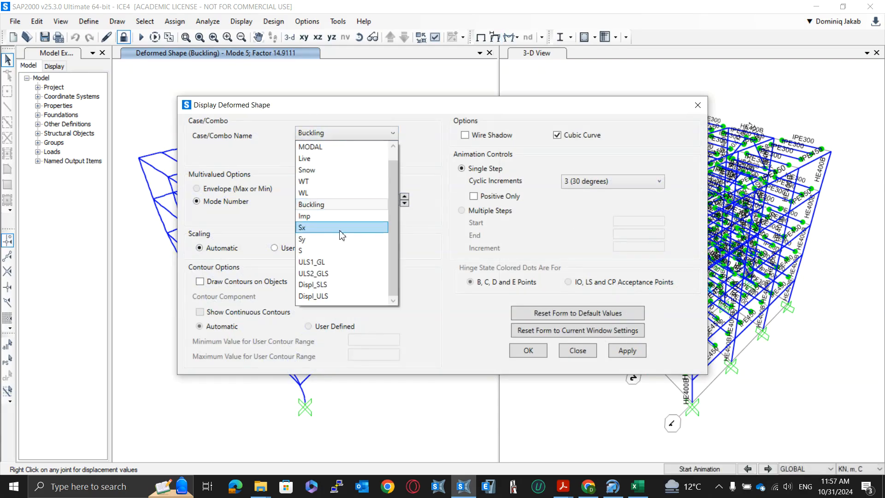
click(343, 285)
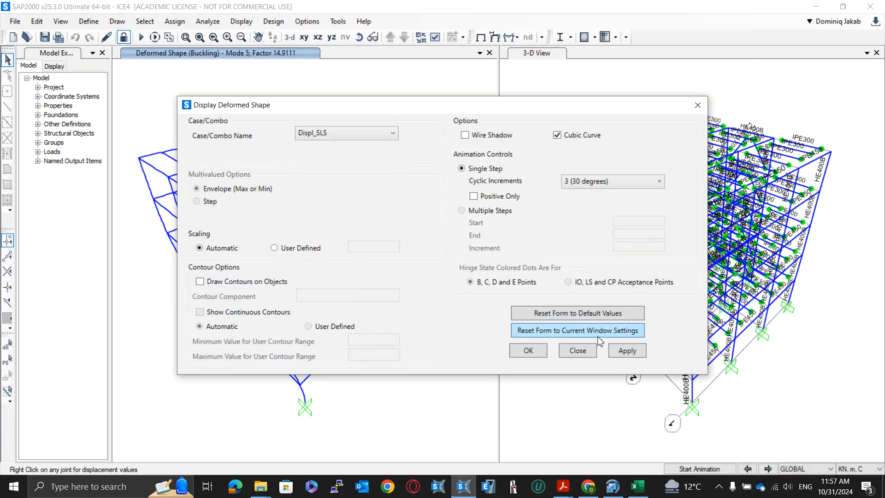
click(627, 350)
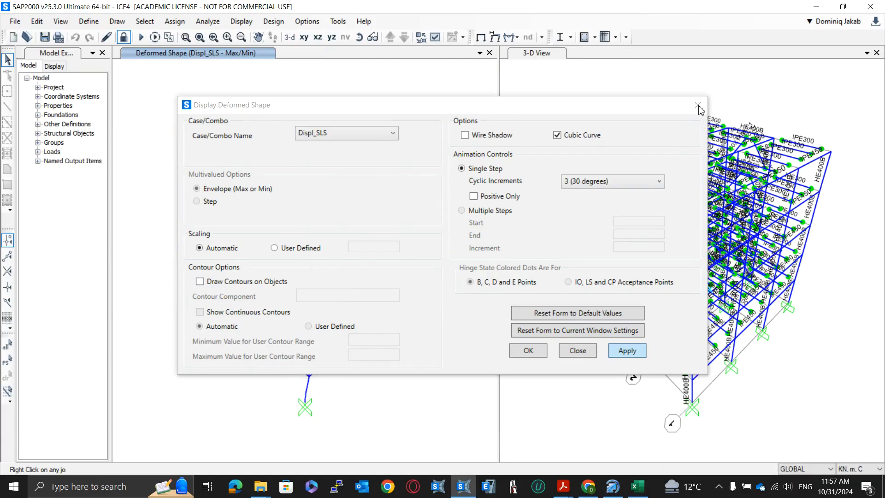
click(698, 108)
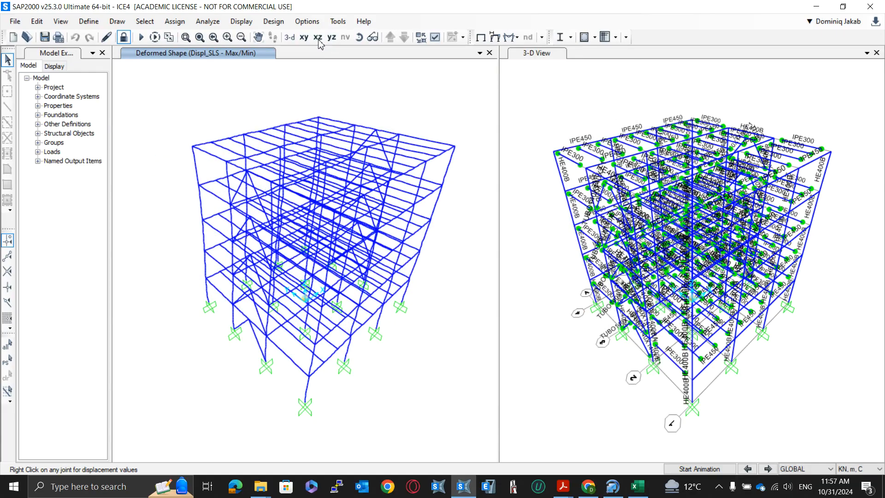
- Switch the deformed shape to the X-Z plane elevation and set the units to N, mm, C
click(318, 37)
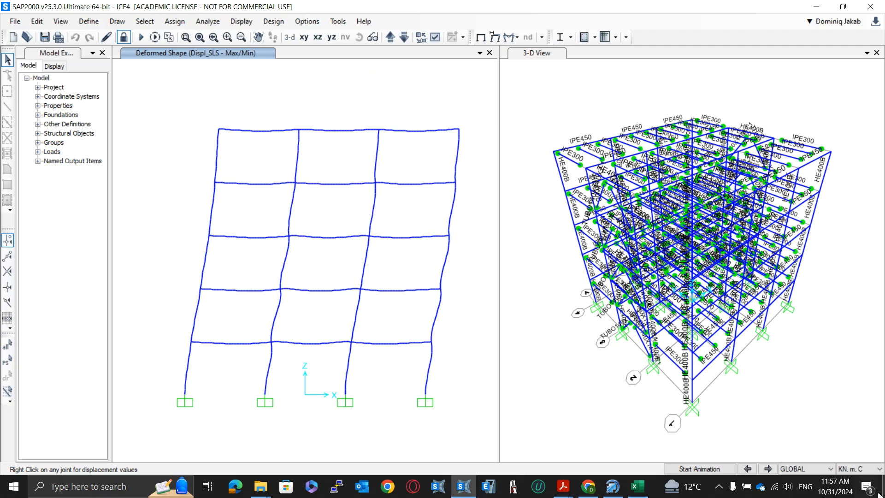
click(855, 472)
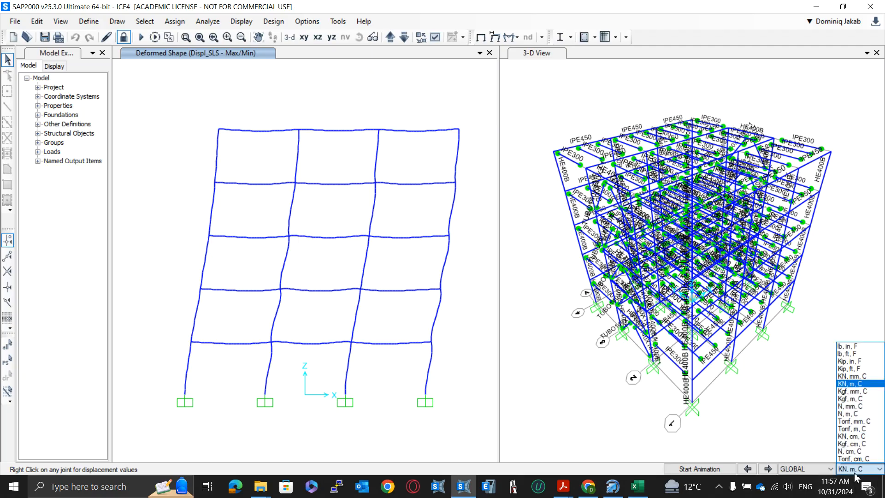
click(858, 414)
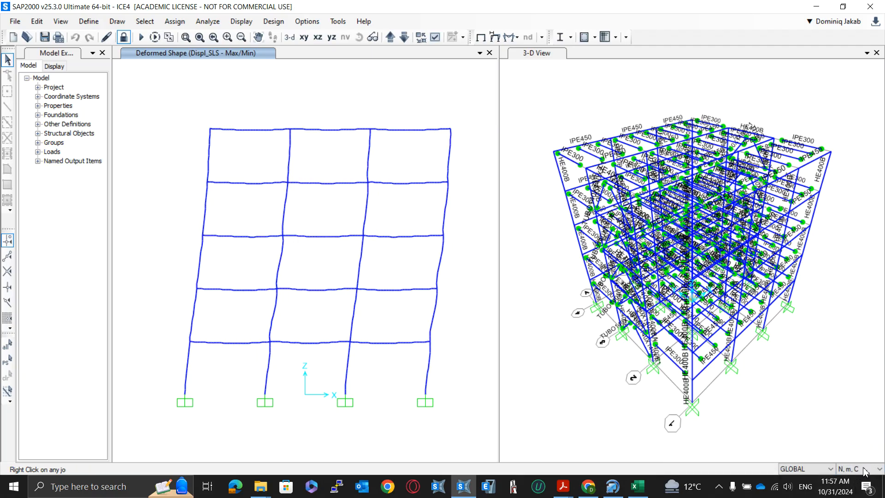
click(866, 470)
click(858, 406)
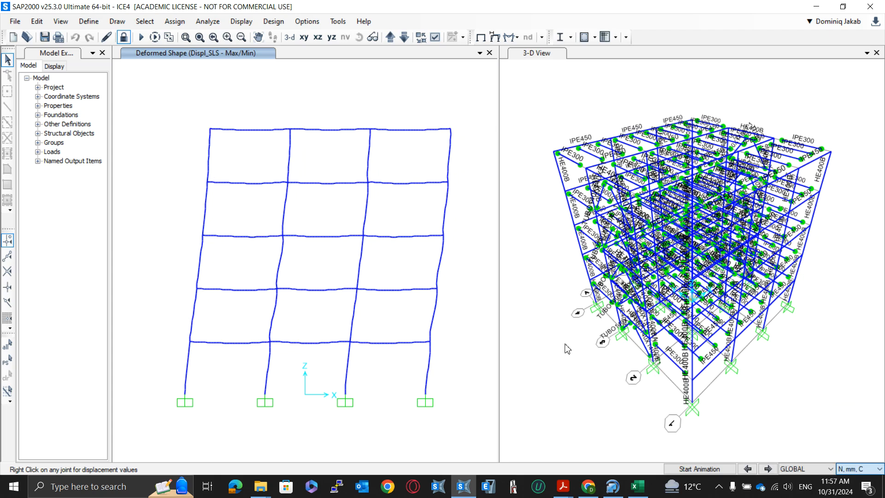
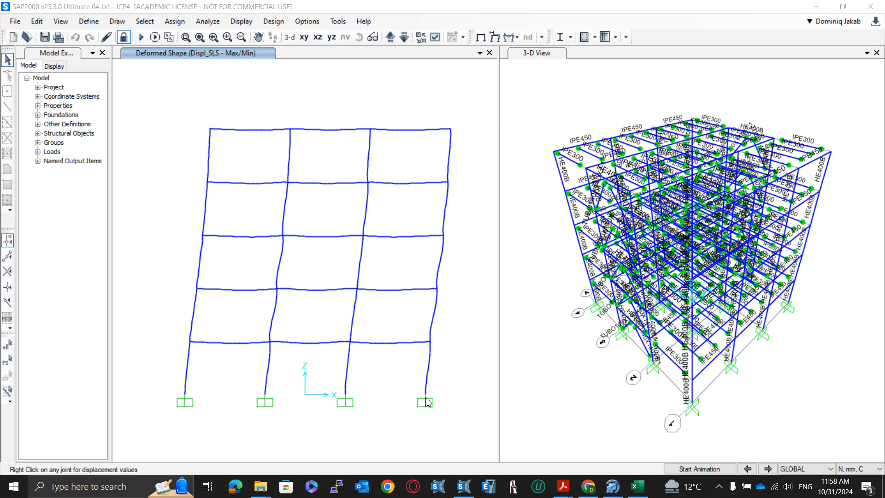
- Check the joint displacements along the grid D column at the base and the first three storey levels
right_click(430, 342)
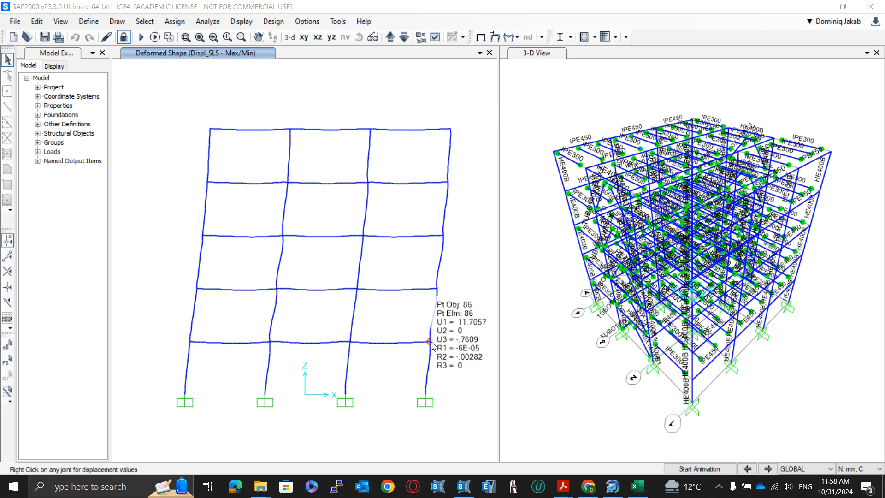
right_click(425, 395)
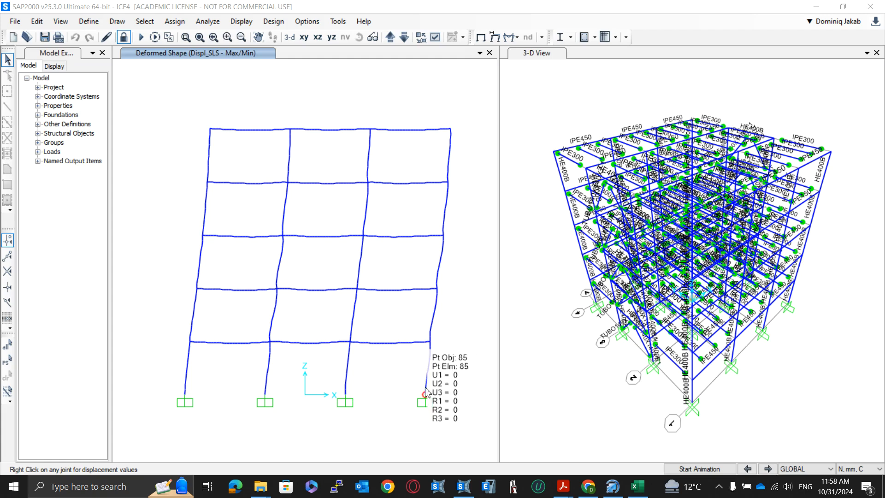
right_click(431, 344)
right_click(430, 343)
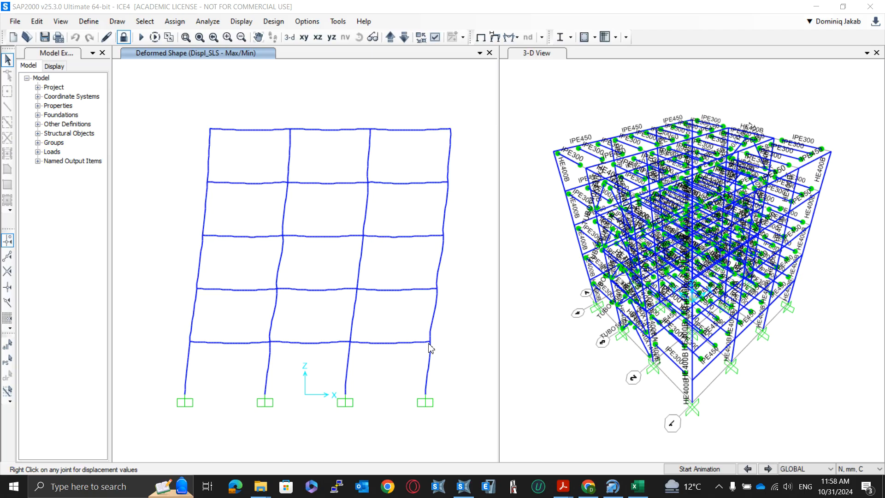
right_click(430, 343)
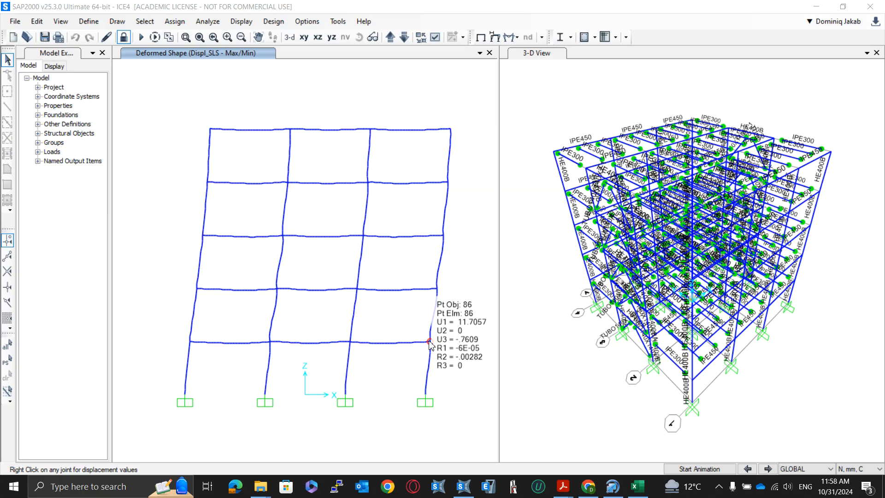
right_click(436, 290)
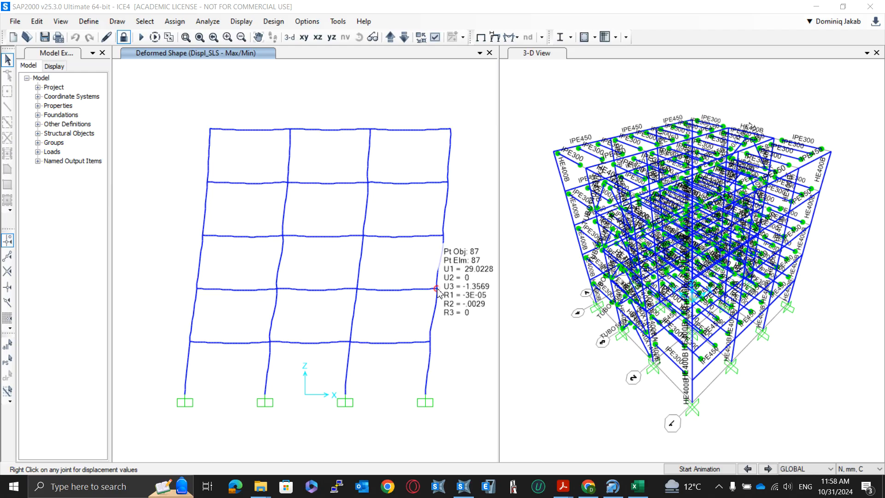
right_click(442, 237)
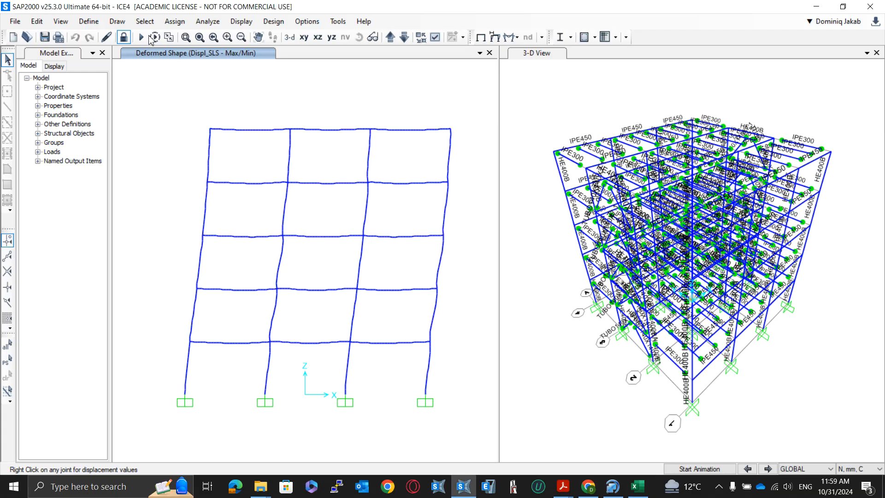
- Unlock the model, accepting deletion of the analysis results, and show the joint labels in the X-Z plane view
click(123, 38)
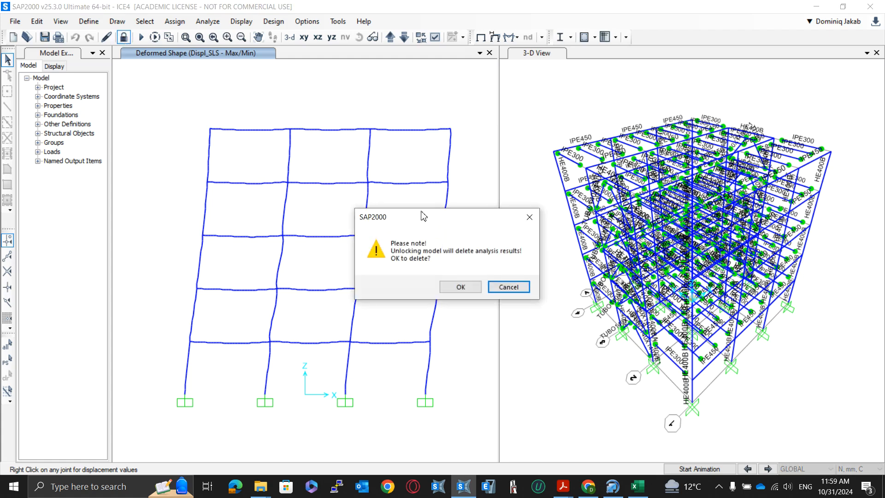
click(461, 287)
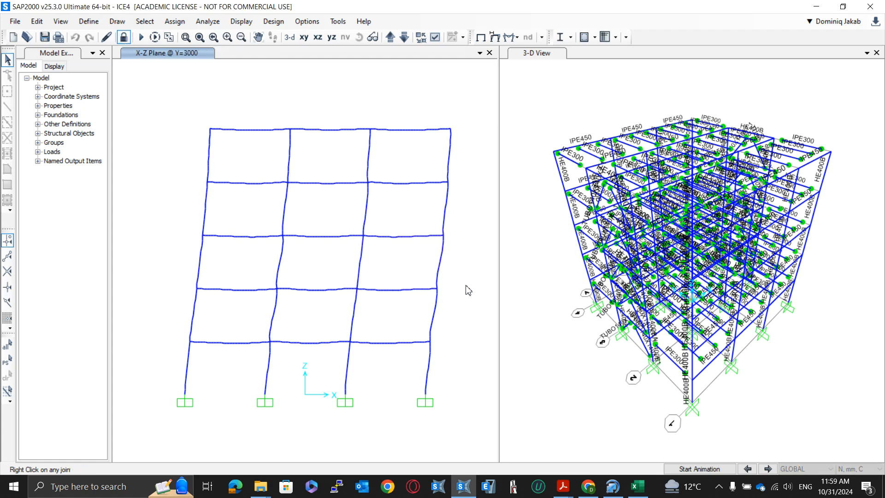
click(434, 38)
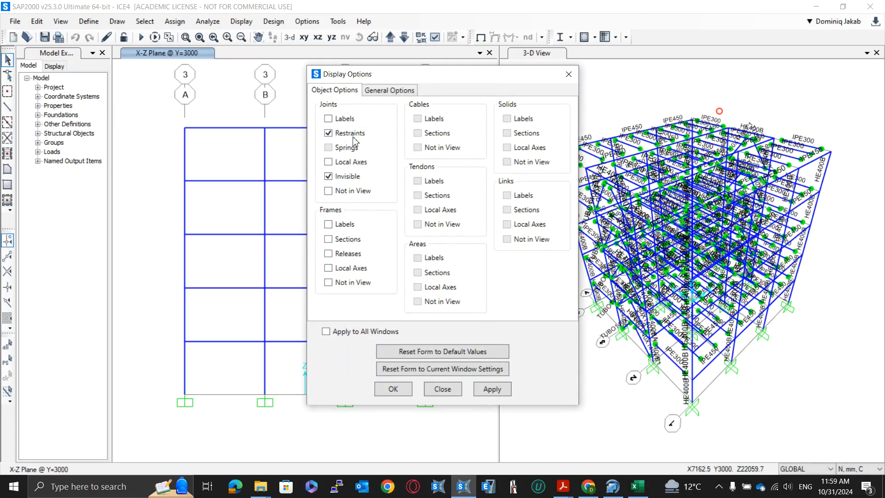
click(346, 120)
click(485, 388)
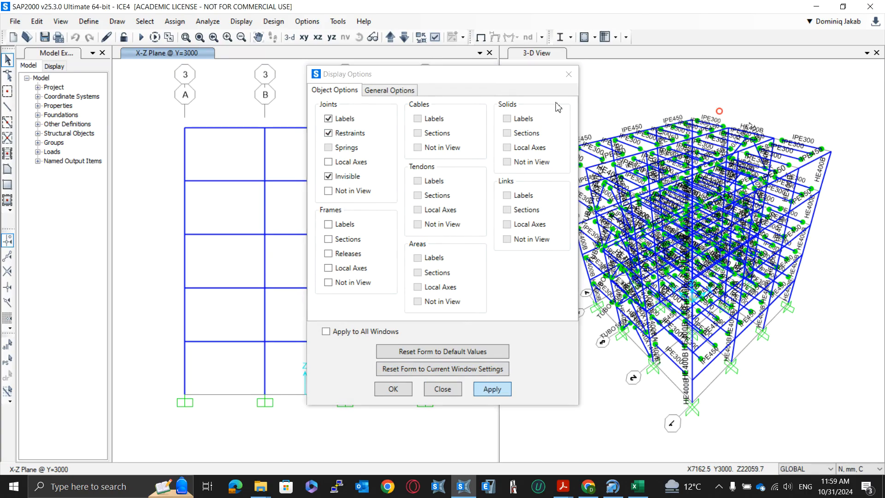
click(570, 81)
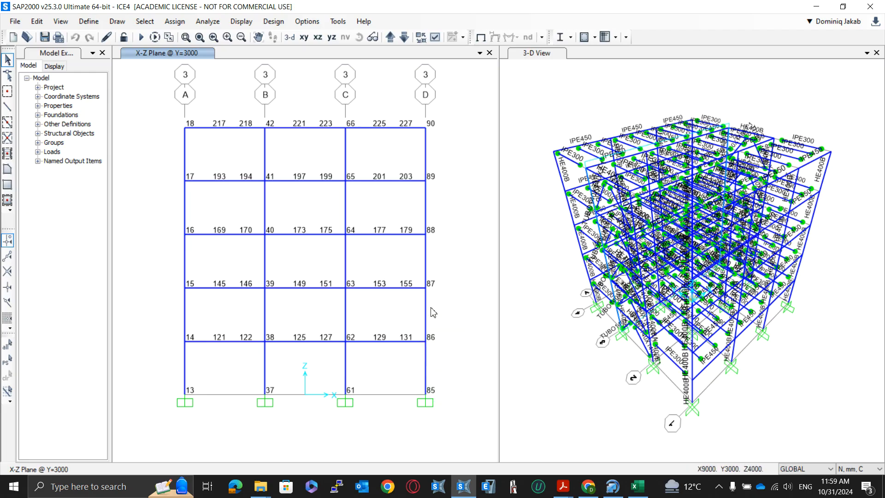
- Start a new translational generalized displacement and add joint 86 with U1 scale factor 1
click(89, 21)
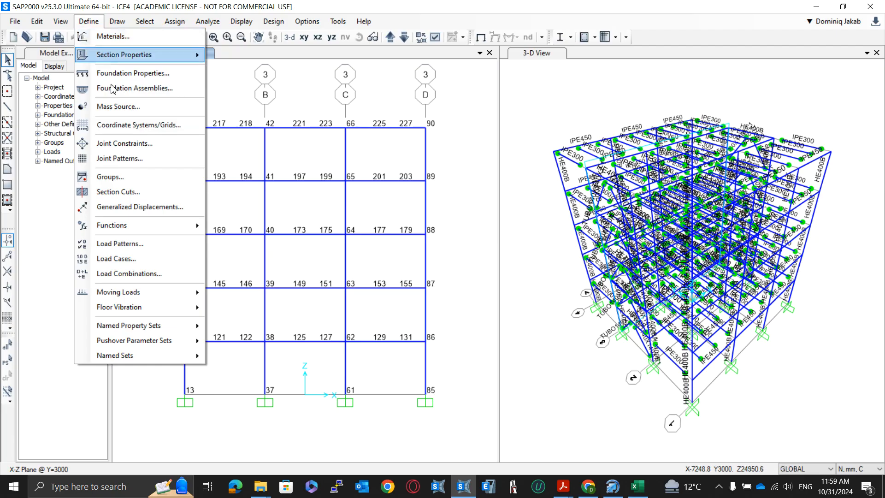
click(140, 206)
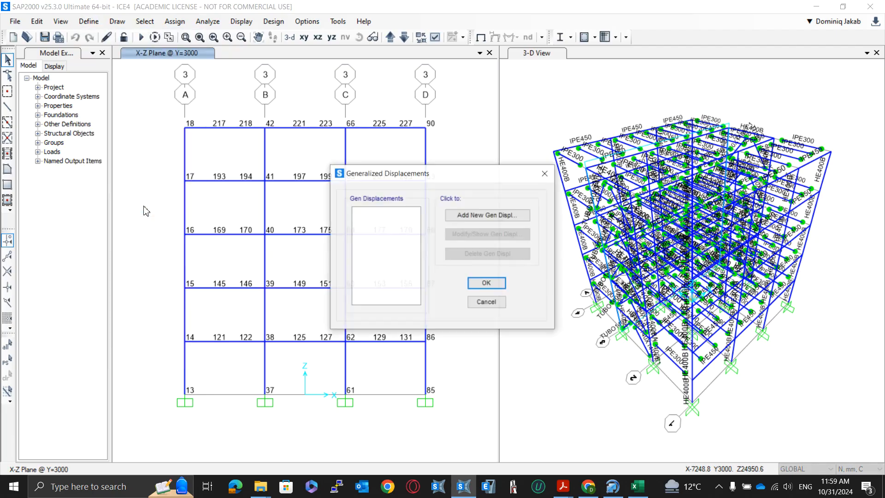
click(487, 215)
drag(460, 135, 582, 81)
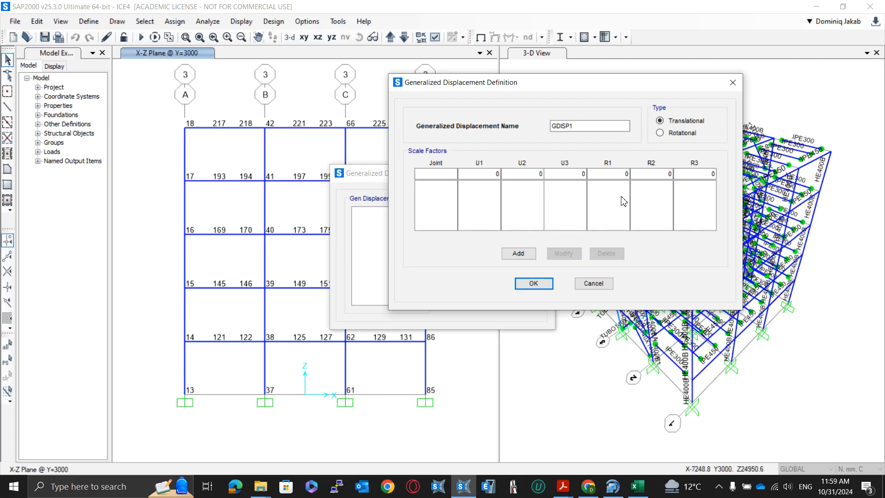
click(450, 174)
text(86)
click(482, 173)
text(1)
click(536, 253)
- Add joint 85 with U1 scale factor -1 to the generalized displacement and save it
text(85)
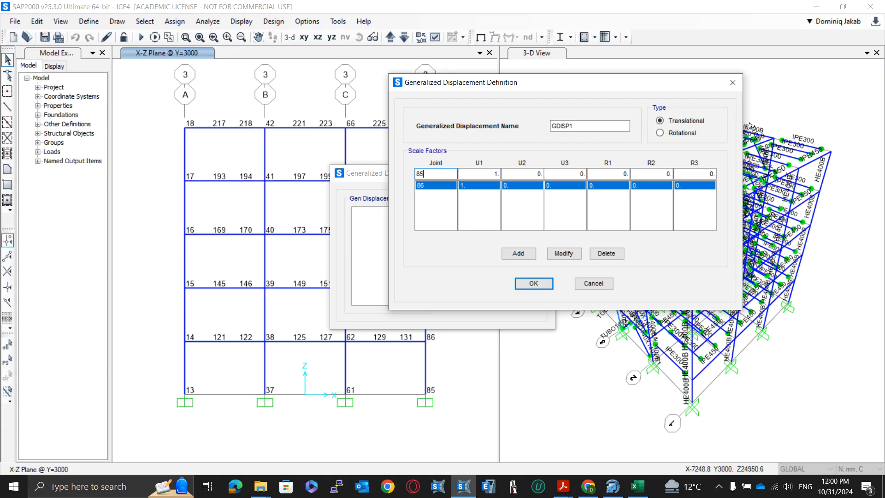
click(477, 173)
text(-1)
click(518, 253)
click(542, 287)
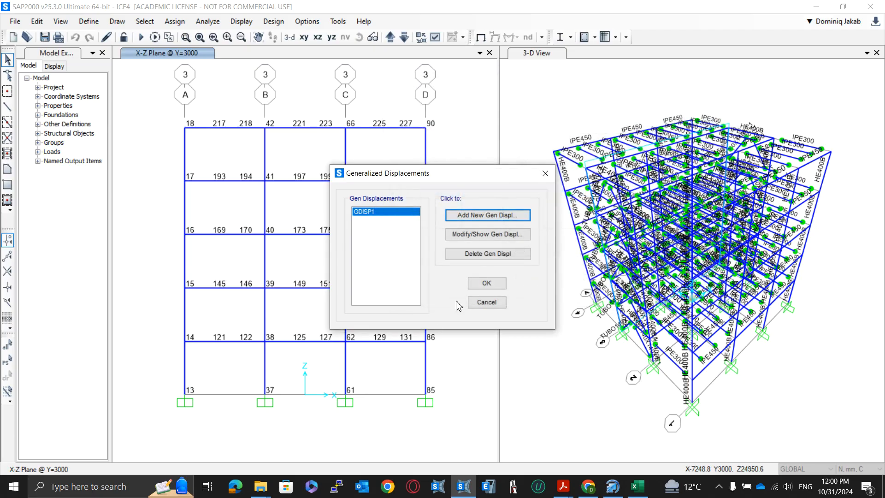
- Start a second translational generalized displacement and add joint 87 with U1 scale factor 1
click(479, 216)
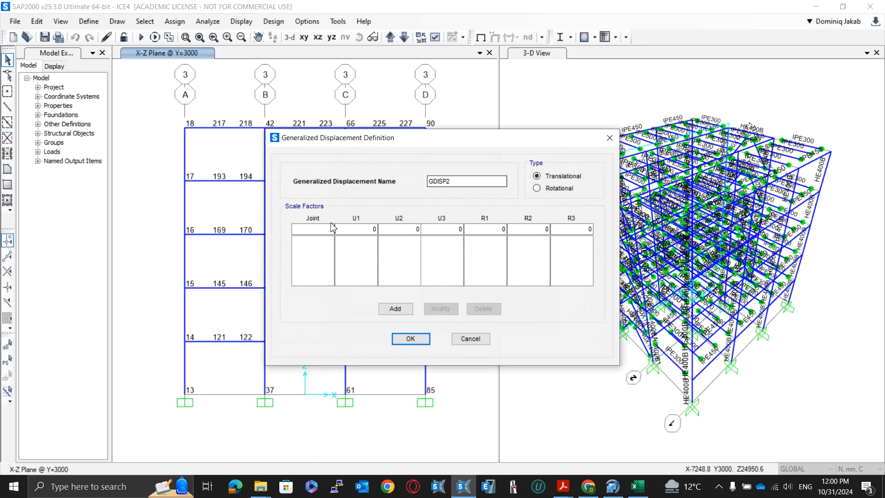
drag(419, 137, 573, 43)
click(458, 134)
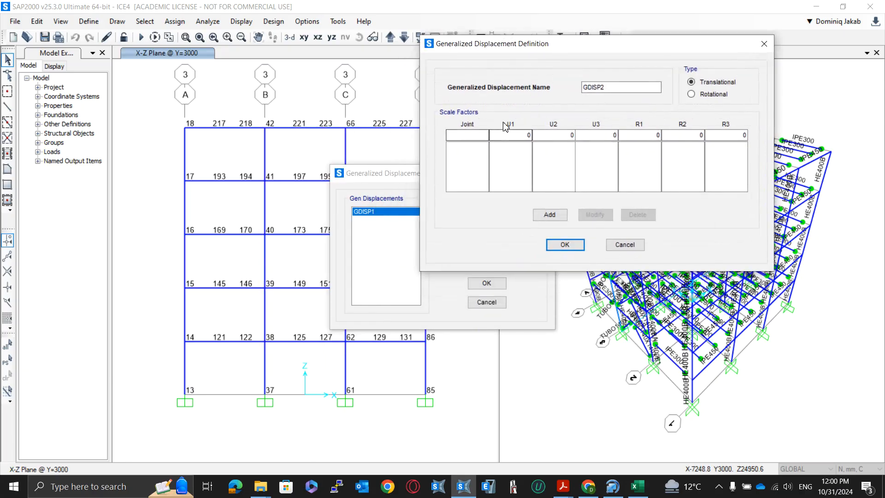
text(87)
text(1)
click(550, 214)
- Add joint 86 to the second generalized displacement, save it and finish the generalized displacement definitions
double_click(472, 137)
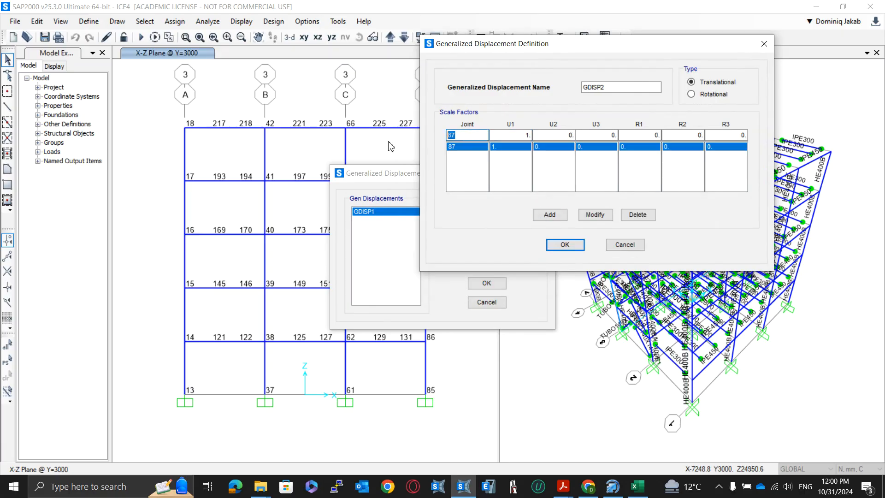
text(86)
key(Tab)
click(549, 214)
click(565, 244)
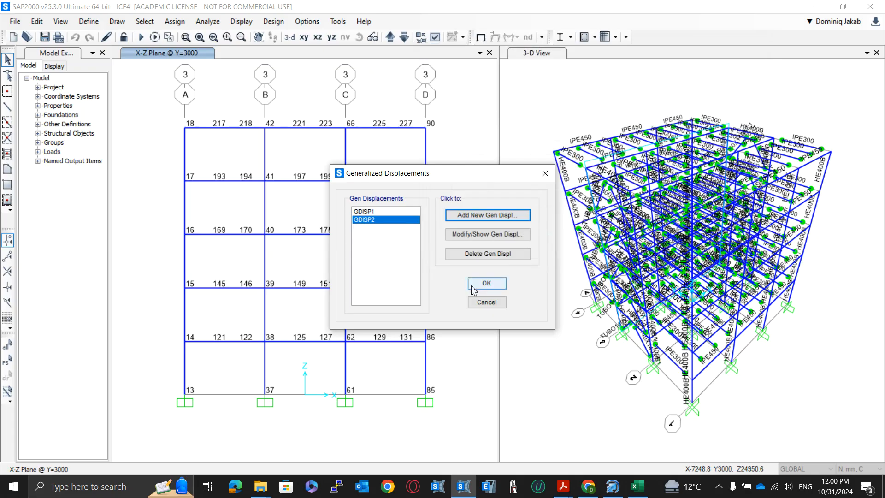
click(473, 285)
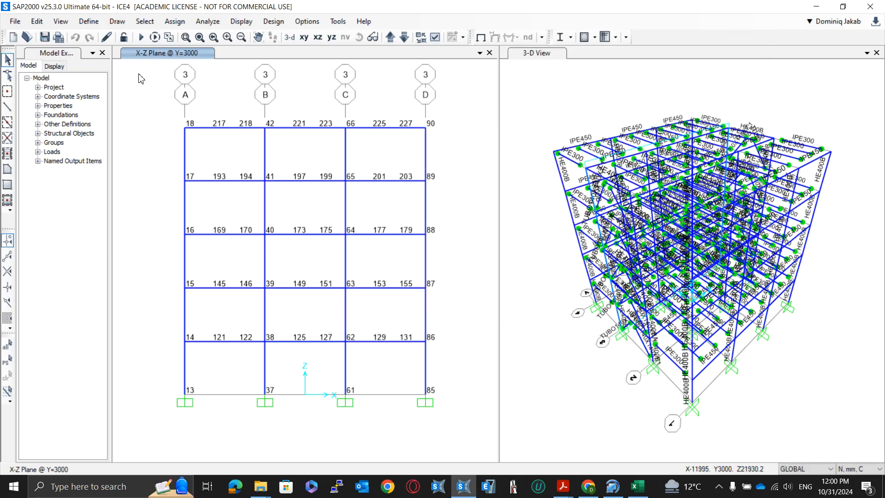
- Run the analysis for all defined load cases
click(141, 37)
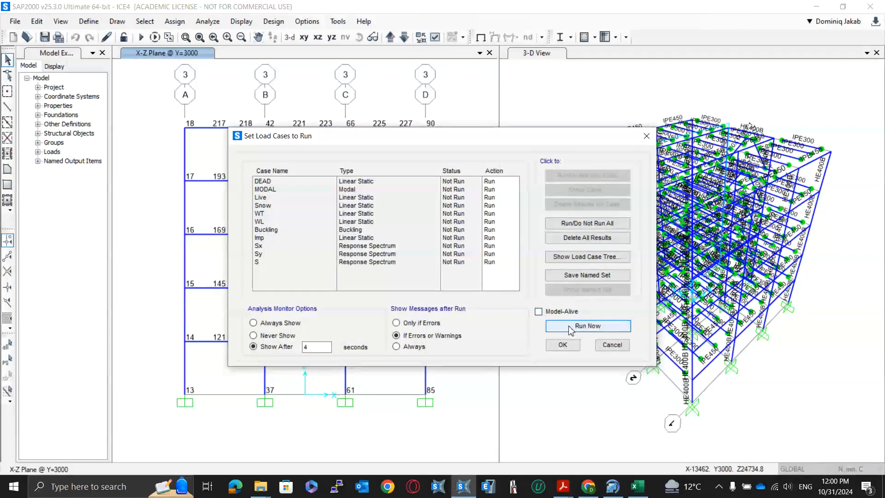
click(570, 329)
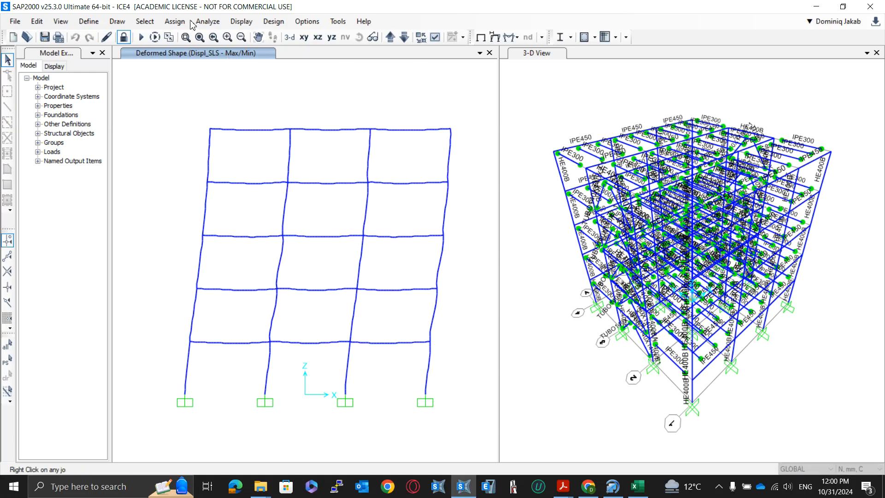
- Open the results tables selection, deselect Structure Output and choose the Joint Displacements - Generalized - Absolute table
click(243, 23)
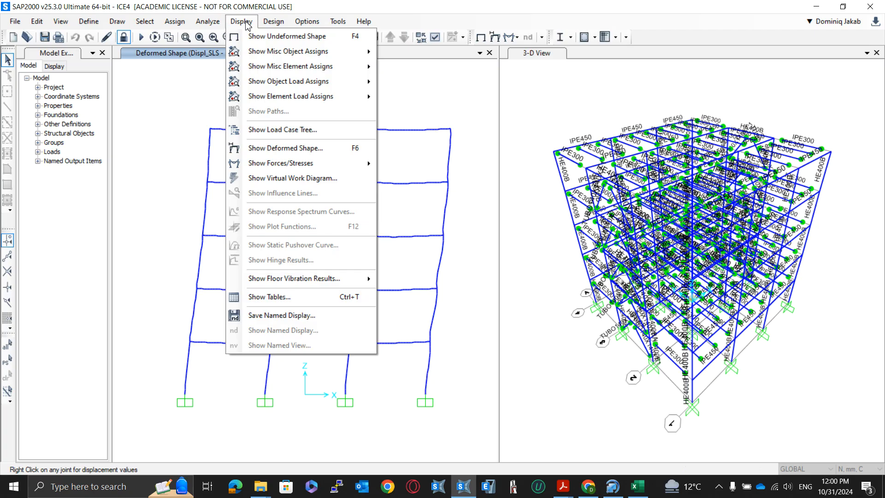
click(287, 299)
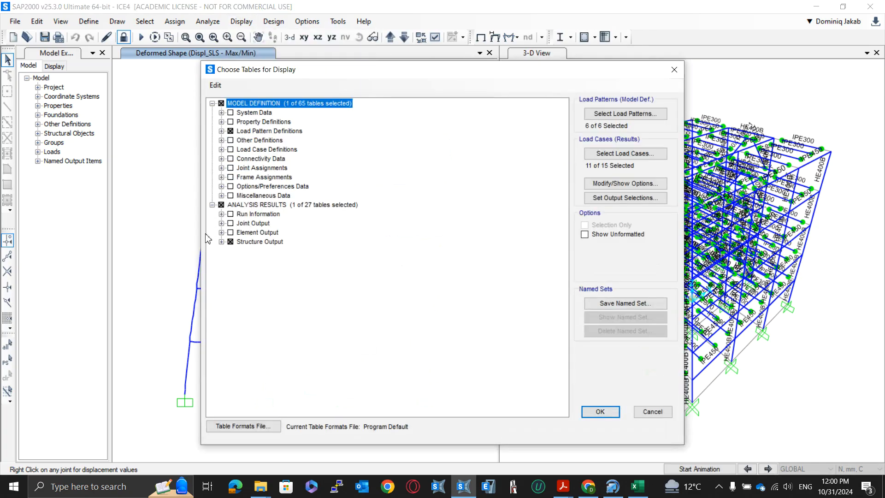
click(244, 242)
click(230, 242)
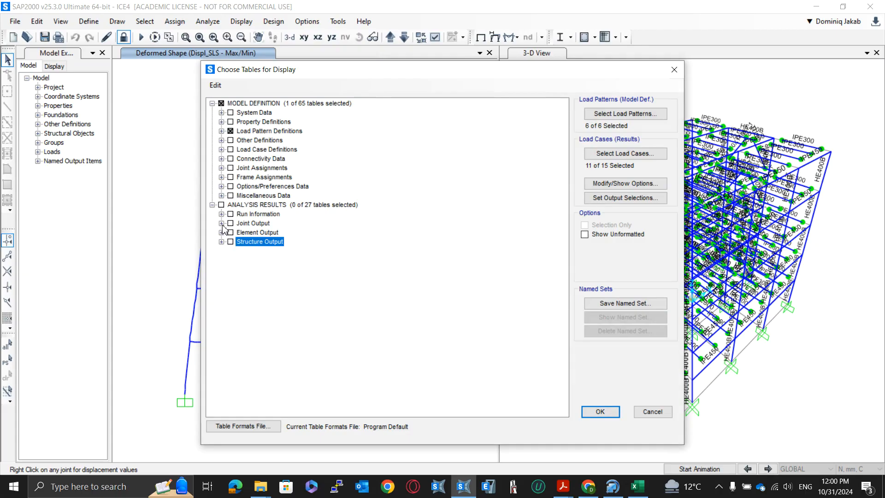
click(221, 224)
click(230, 233)
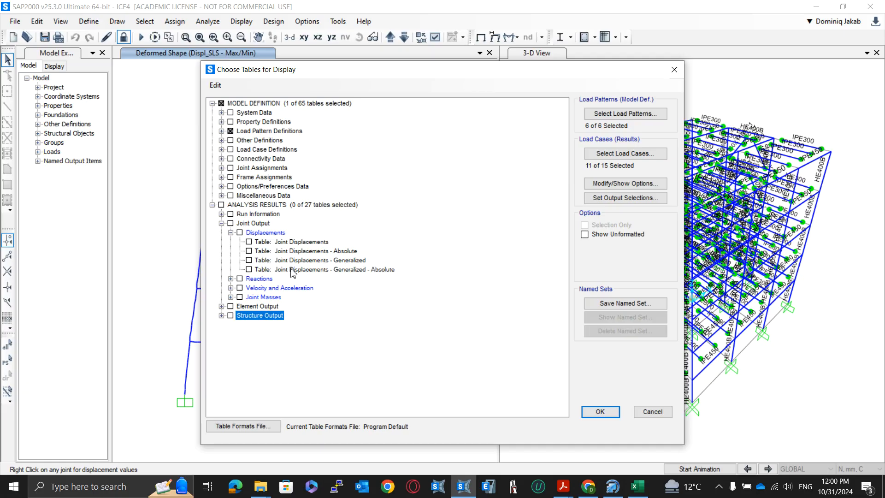
click(305, 269)
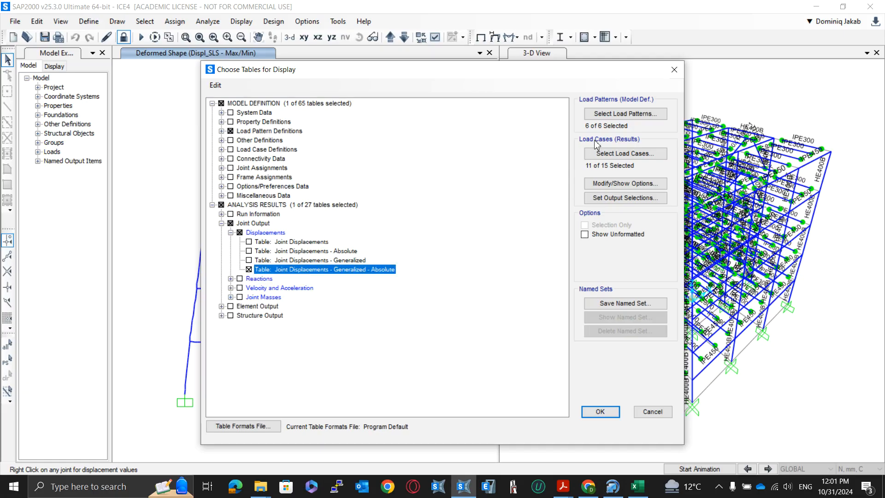
- Limit the output cases to Displ_SLS and view the Joint Displacements - Generalized - Absolute table, closing it when done
click(625, 153)
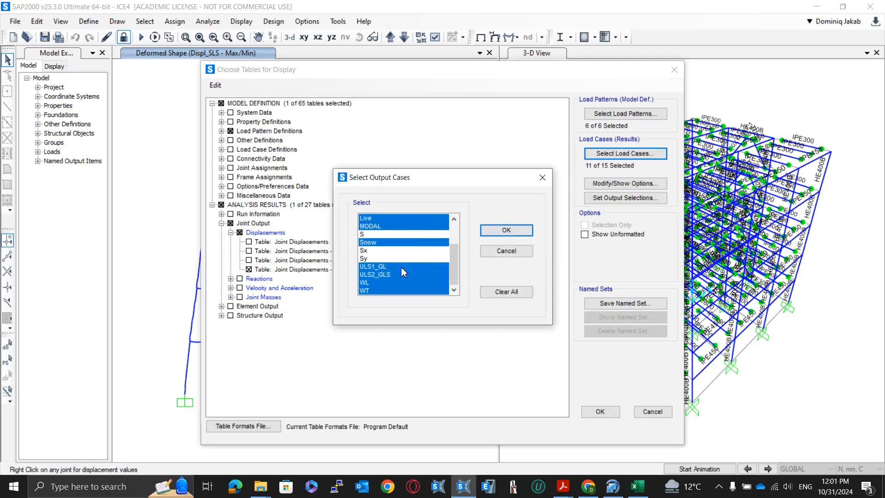
scroll(402, 272, up, 2)
click(391, 235)
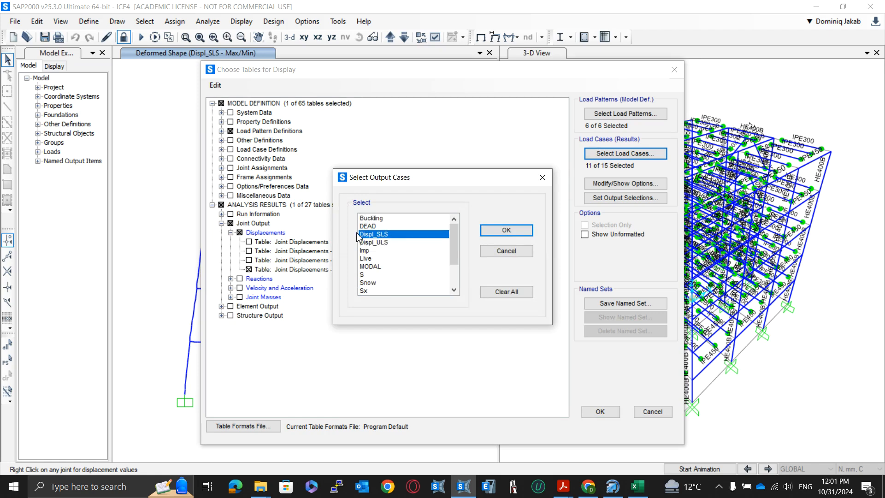
click(504, 232)
click(600, 412)
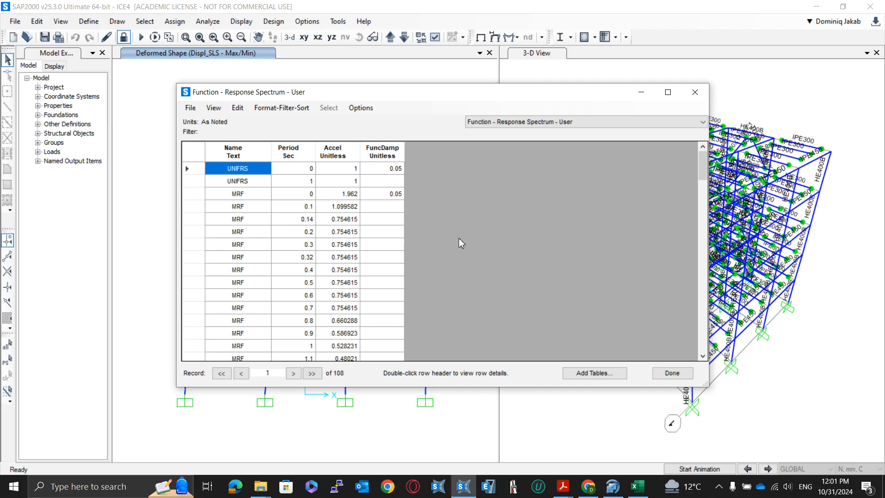
click(507, 122)
click(507, 137)
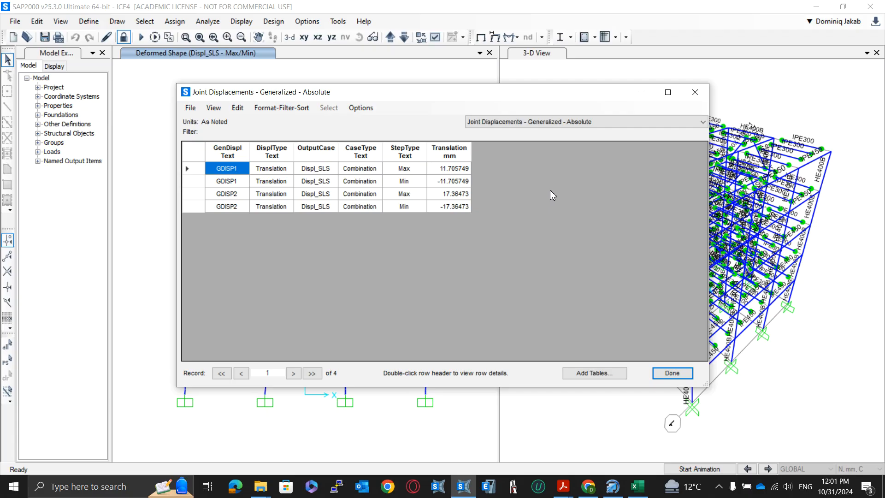
click(694, 91)
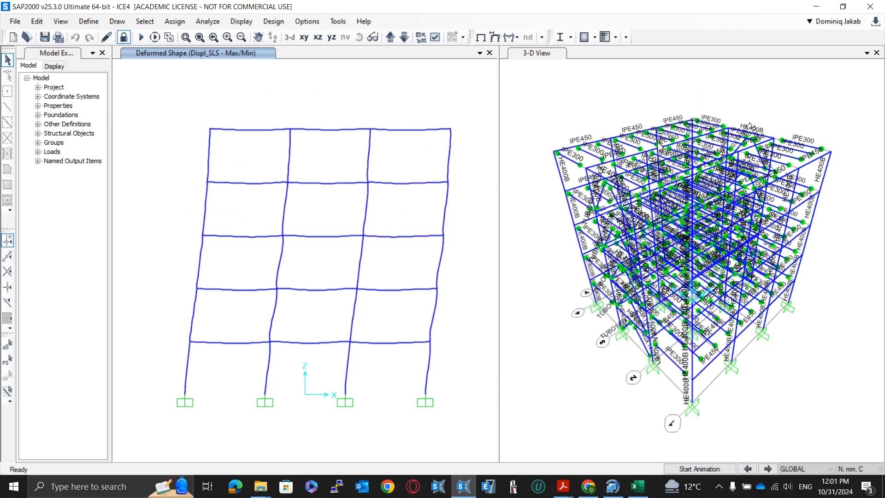
- Switch to EN1998_1e.pdf in Acrobat, review the second-order effects condition in expression (4.28), and return to SAP2000
click(637, 486)
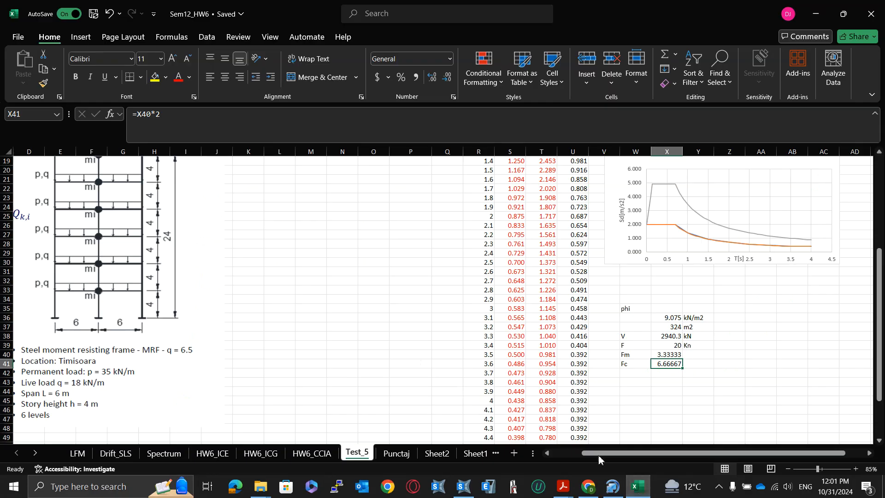
click(565, 488)
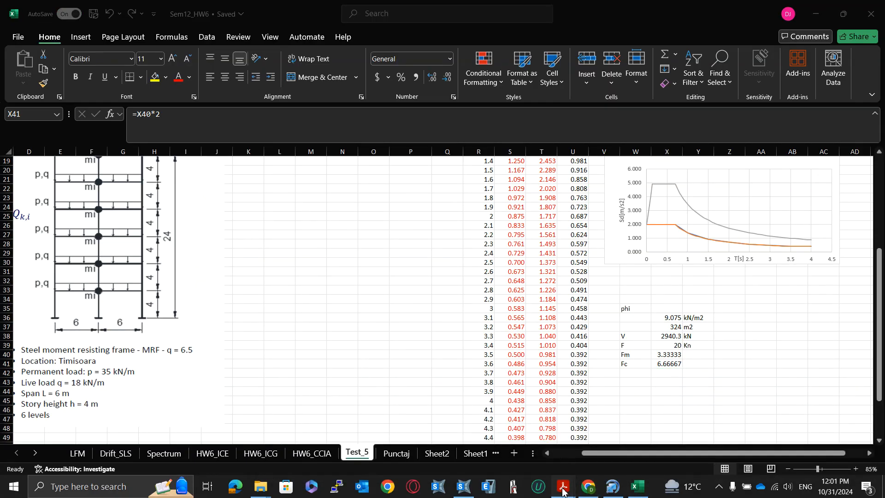
mouse_move(563, 490)
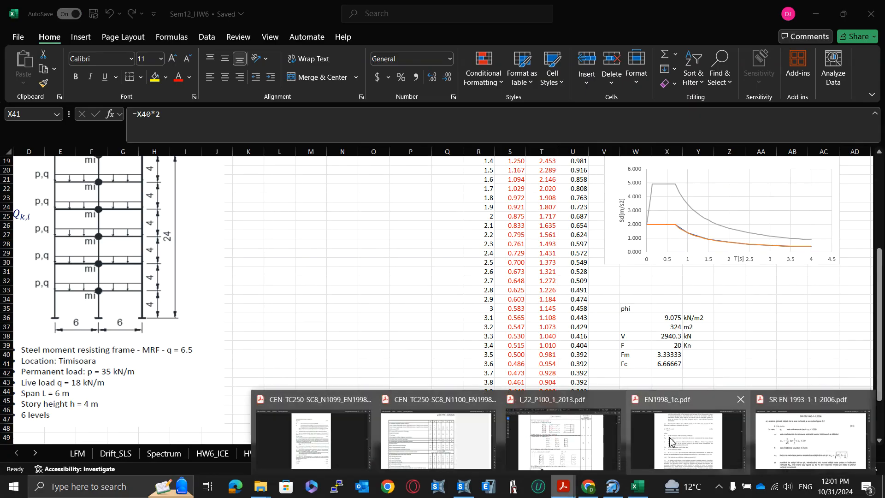
mouse_move(673, 443)
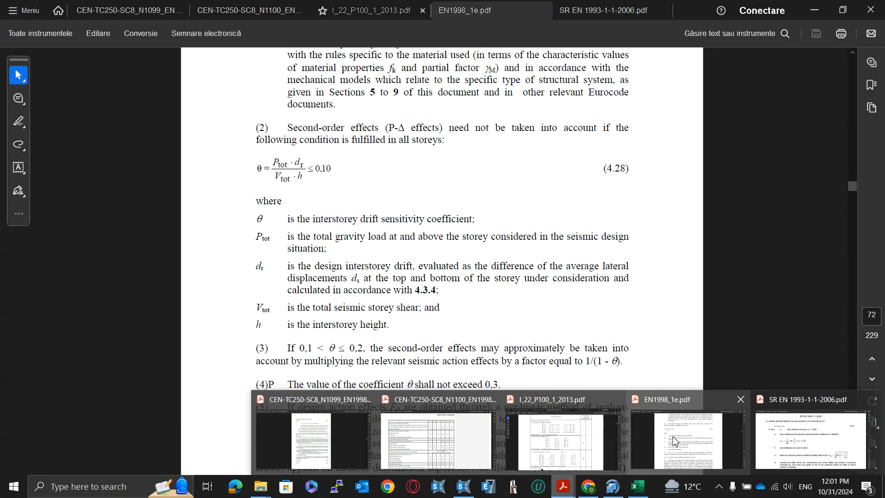
click(674, 441)
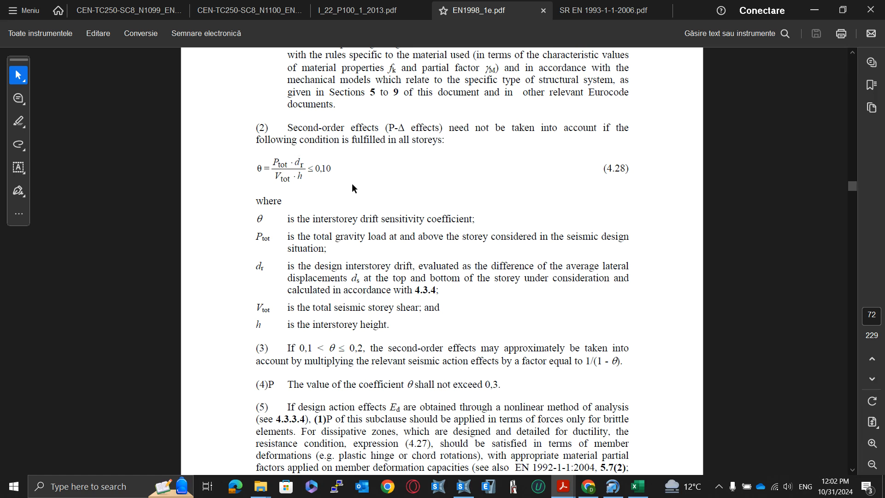
key(alt+Tab)
click(811, 14)
click(818, 9)
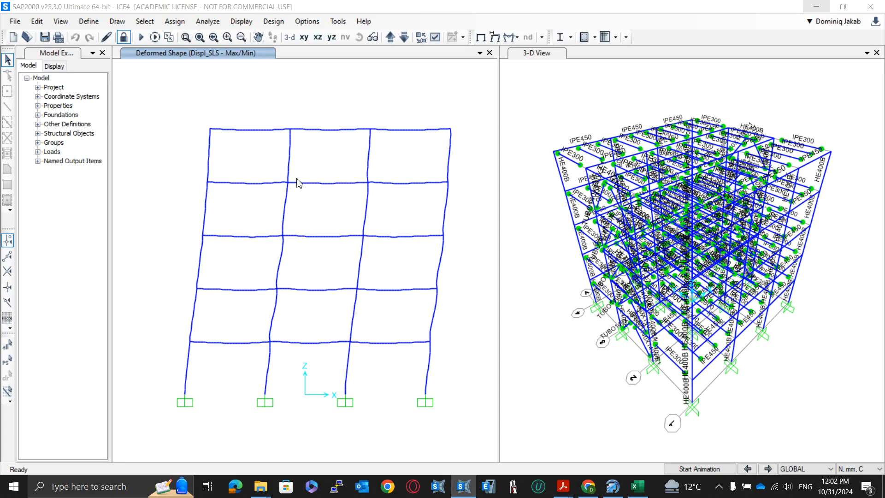
- Unlock the model and show the default 3-D view beside the X-Y plane at Z=20000
click(291, 37)
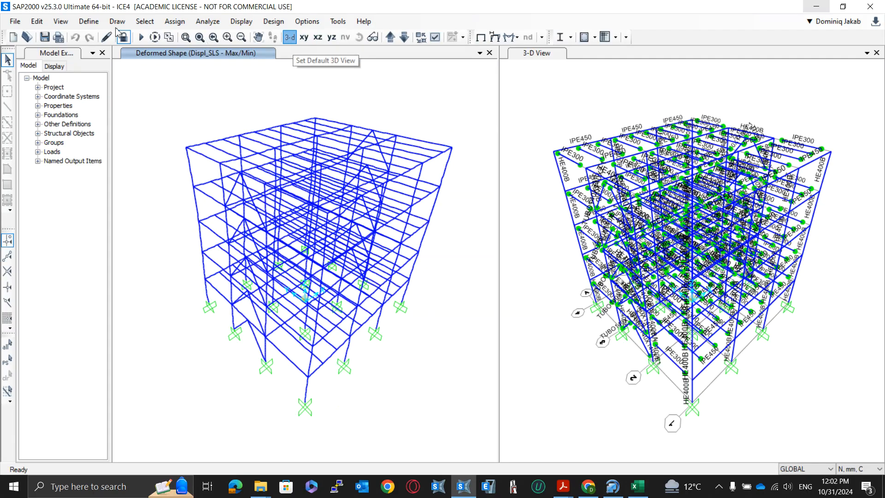
click(124, 38)
click(466, 290)
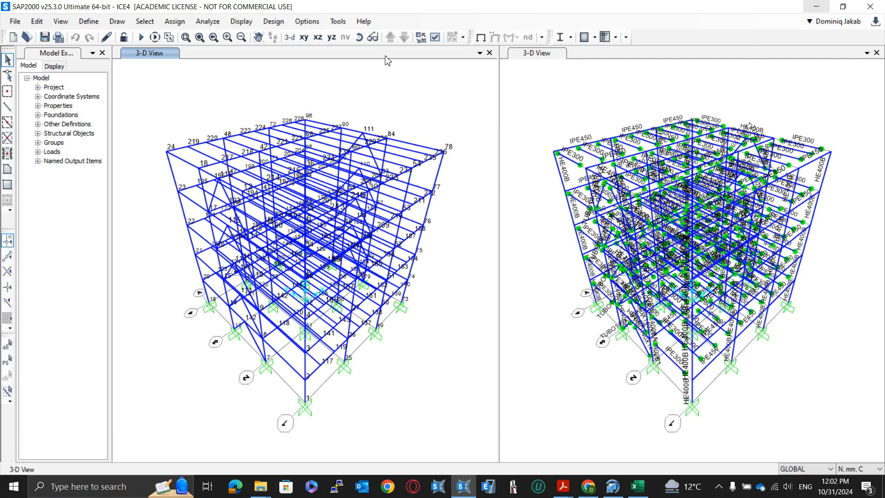
click(303, 37)
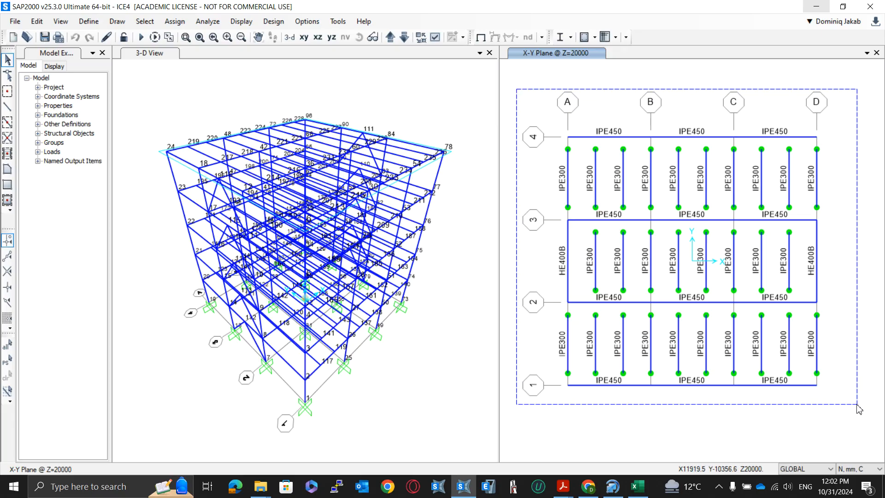
drag(859, 408, 858, 408)
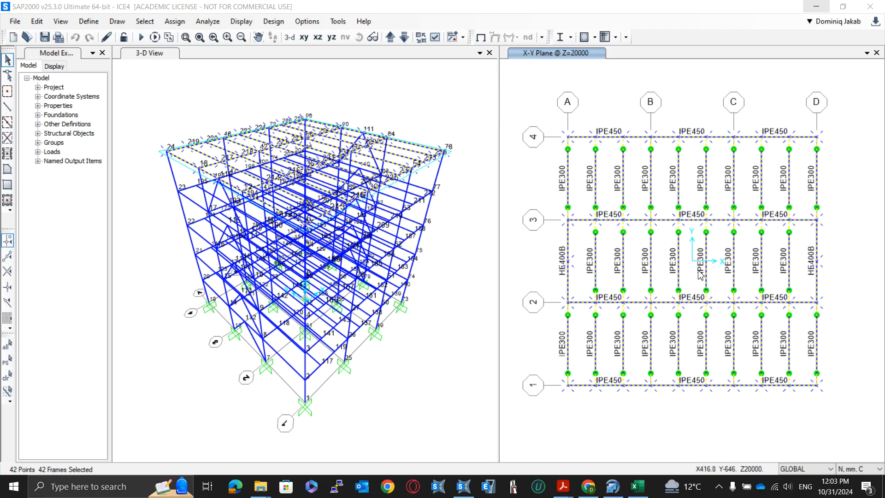
click(525, 93)
drag(520, 87, 856, 420)
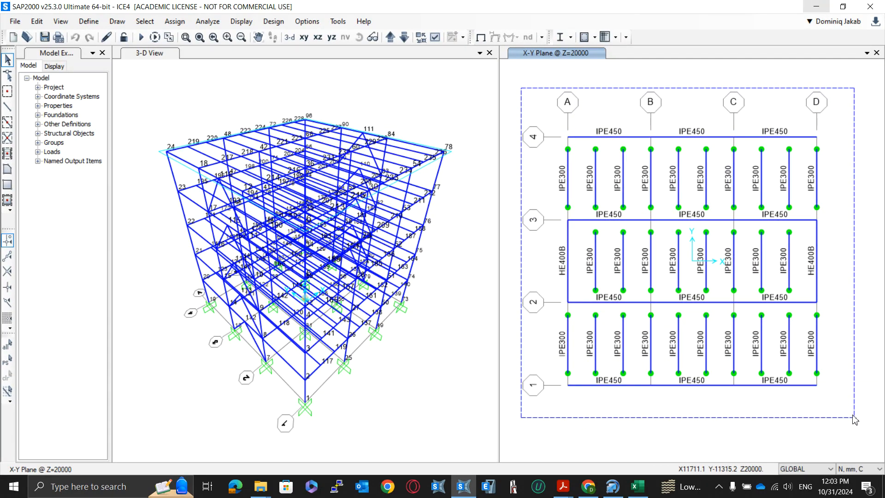
key(ctrl+q)
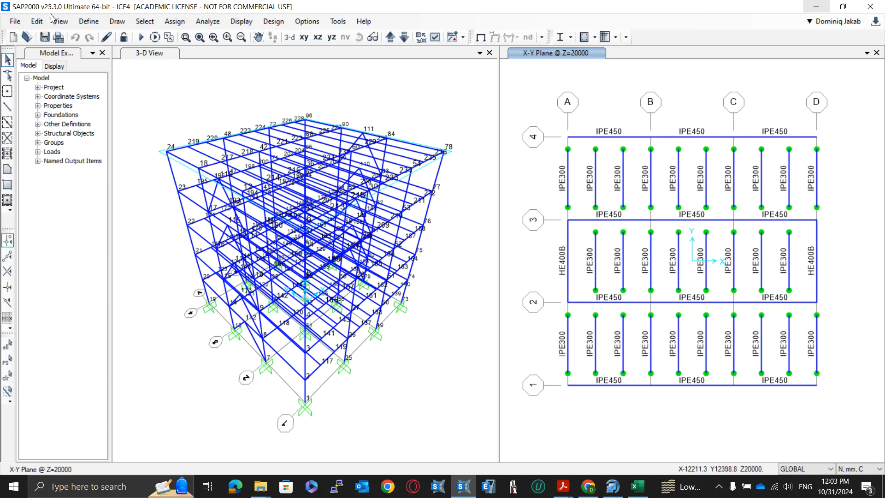
click(89, 21)
click(169, 194)
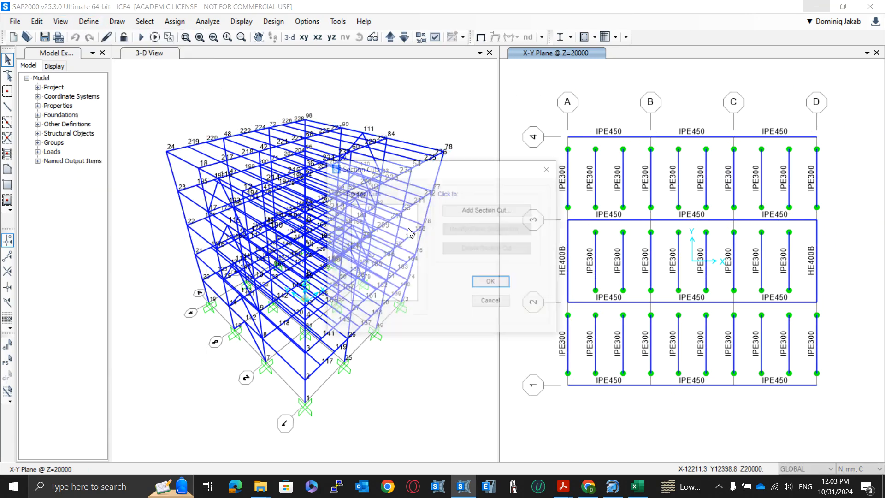
click(325, 167)
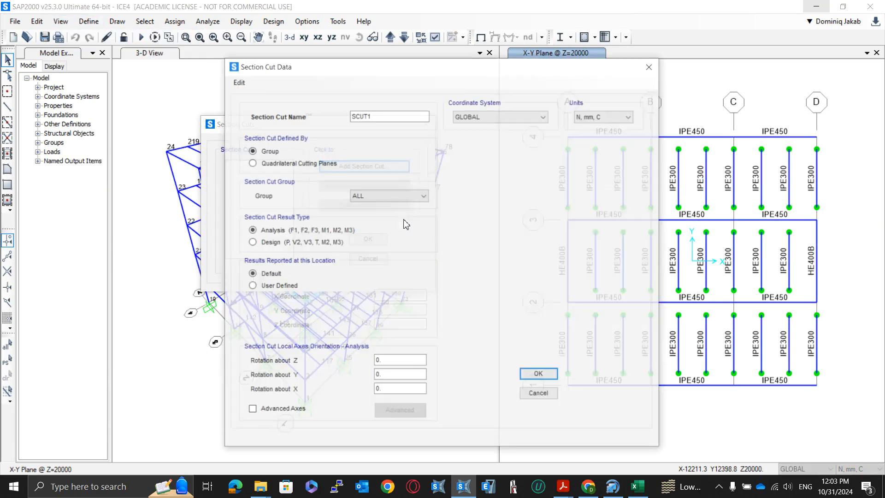
drag(350, 65, 216, 49)
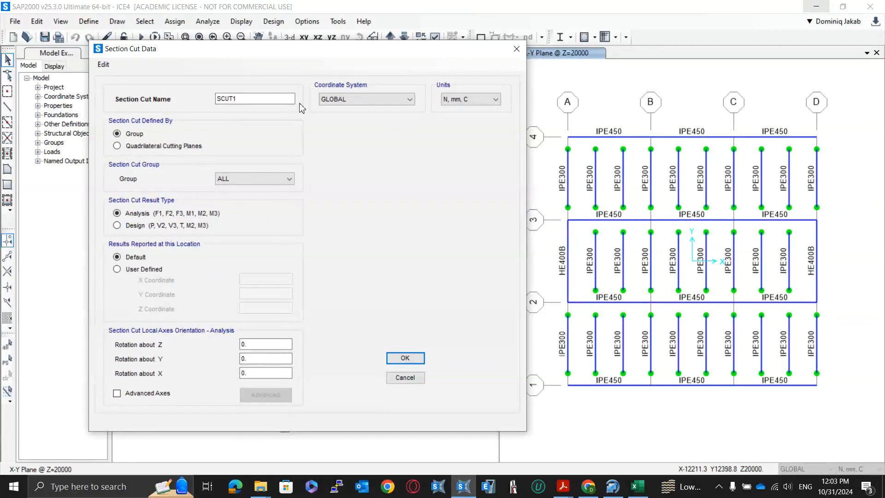
click(143, 146)
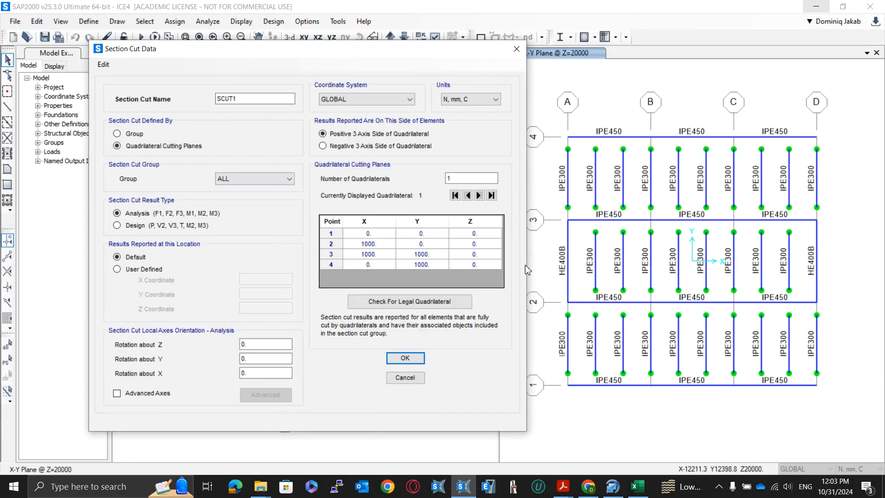
key(Escape)
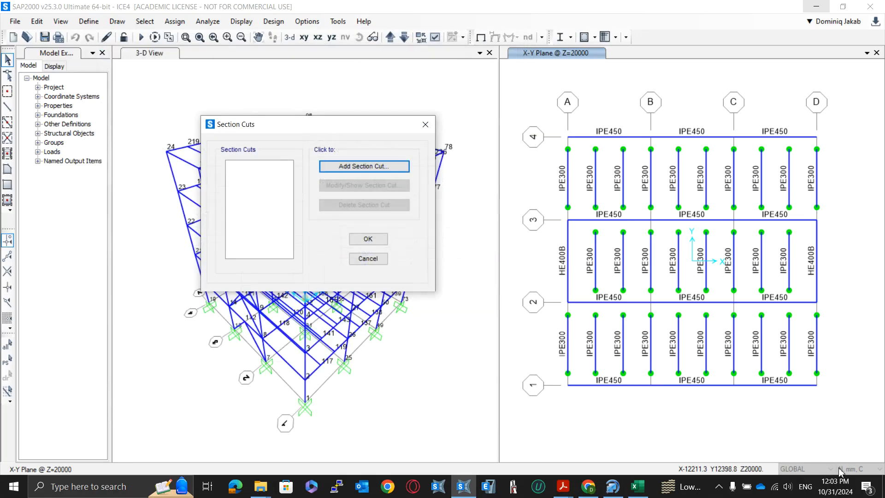
click(374, 259)
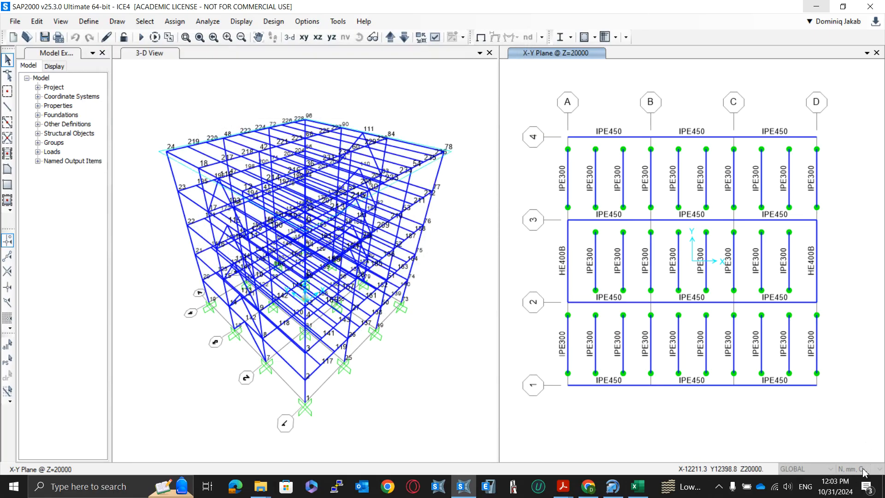
- Set the model units to KN, m, C and start a new section cut defined by quadrilateral cutting planes
click(861, 469)
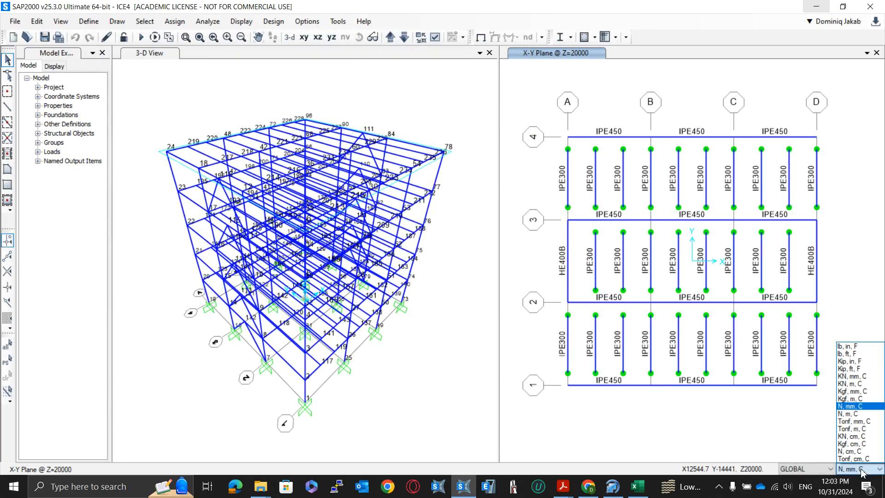
click(851, 383)
click(87, 22)
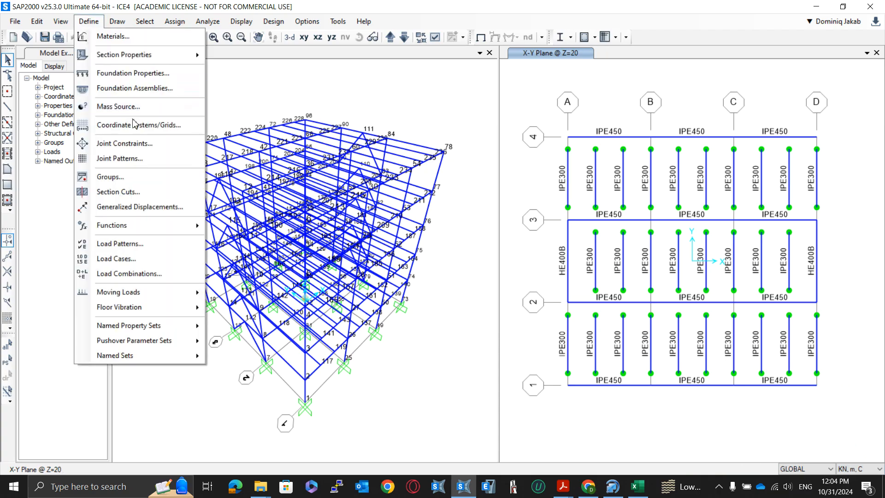
click(136, 194)
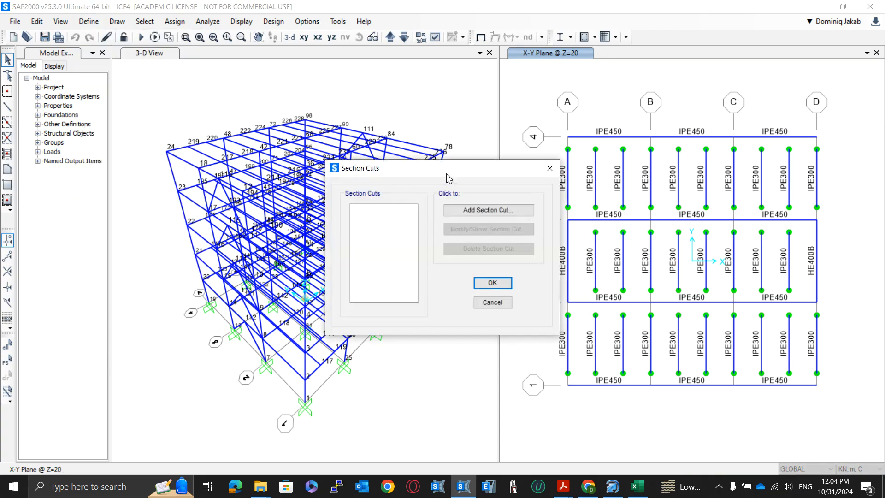
click(264, 156)
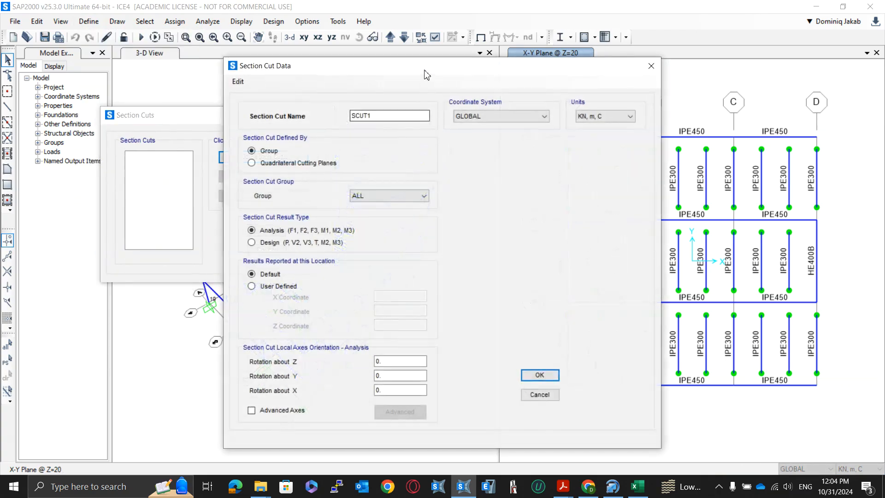
click(126, 137)
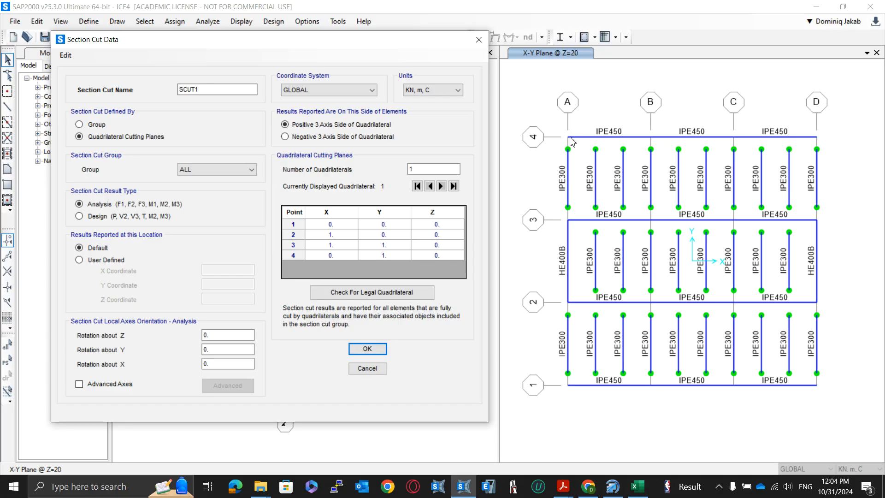
- Set point 1 of the cutting quadrilateral to X = -10, Y = 10, Z = 0.01
click(341, 226)
click(343, 227)
text(-10)
key(Tab)
text(1)
key(BackSpace)
key(BackSpace)
key(BackSpace)
text(10)
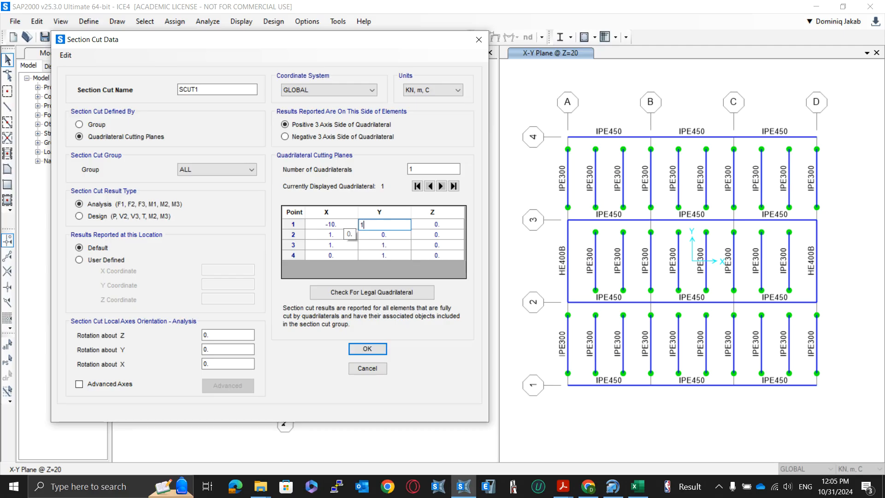
key(Return)
key(Tab)
key(BackSpace)
key(BackSpace)
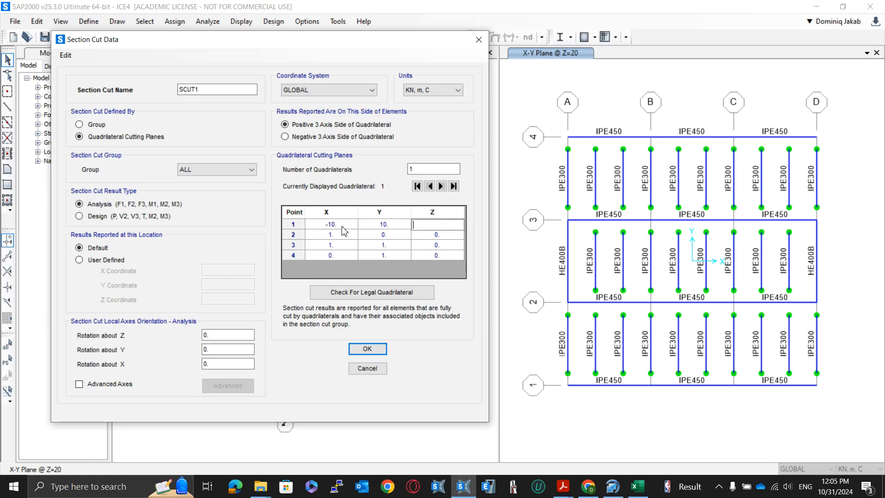
text(0.01)
- Set point 2 of the cutting quadrilateral to X = 10, Y = 10, Z = 0.01
click(323, 237)
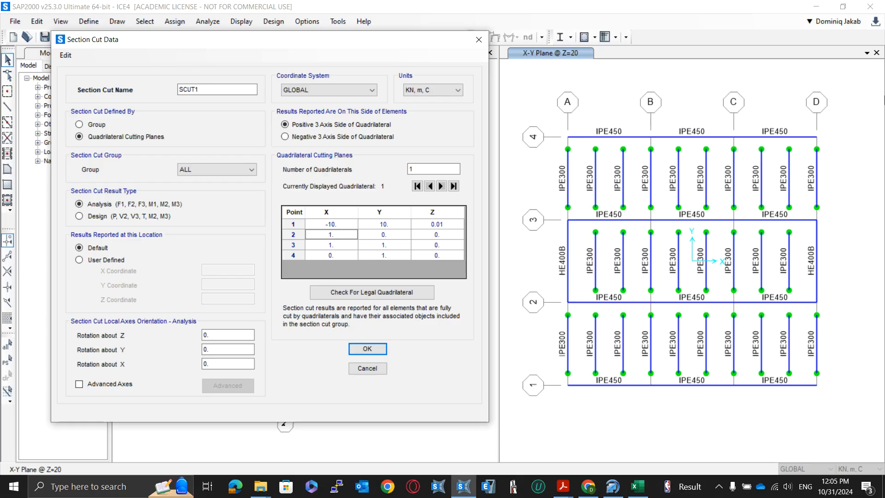
click(335, 236)
text(10)
click(379, 236)
text(10)
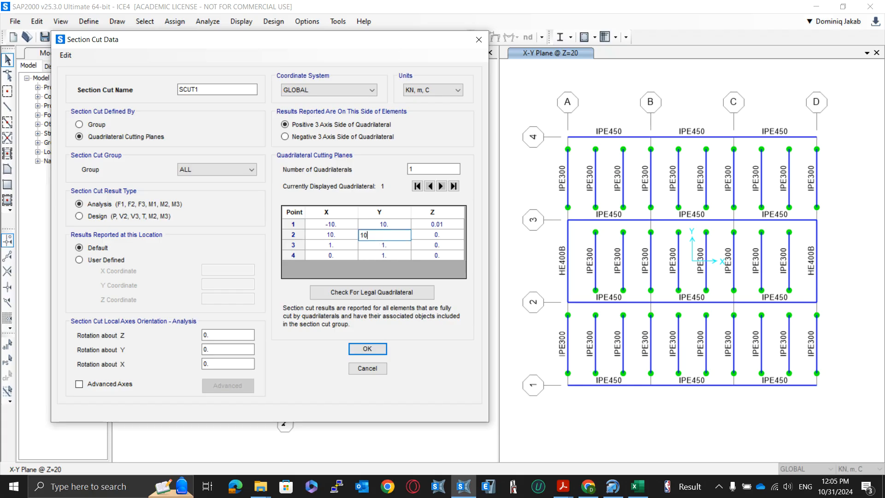
click(432, 237)
text(0.01)
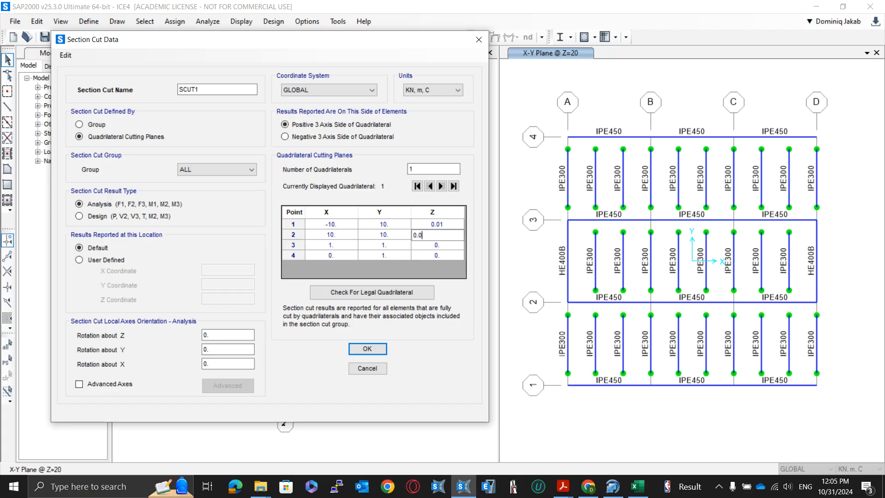
- Set point 3 of the cutting quadrilateral to X = 10, Y = -10, Z = 0.01
click(340, 247)
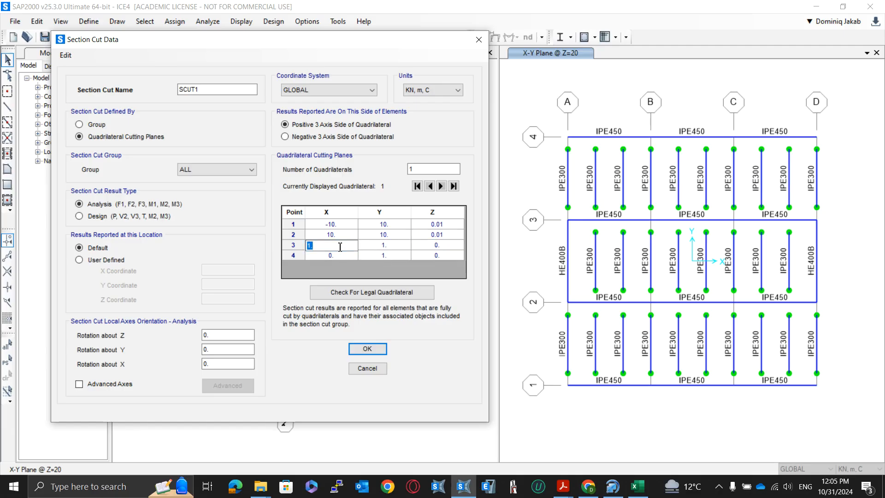
text(10)
click(384, 246)
text(-10)
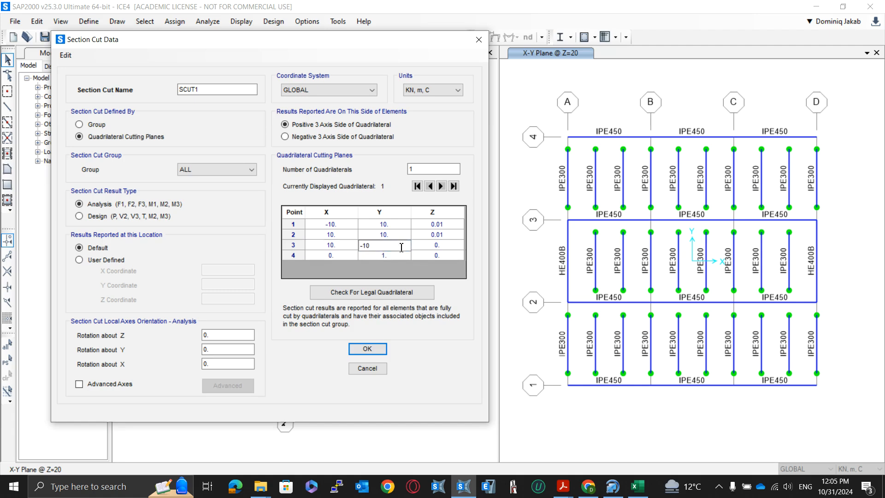
click(422, 248)
text(0.01)
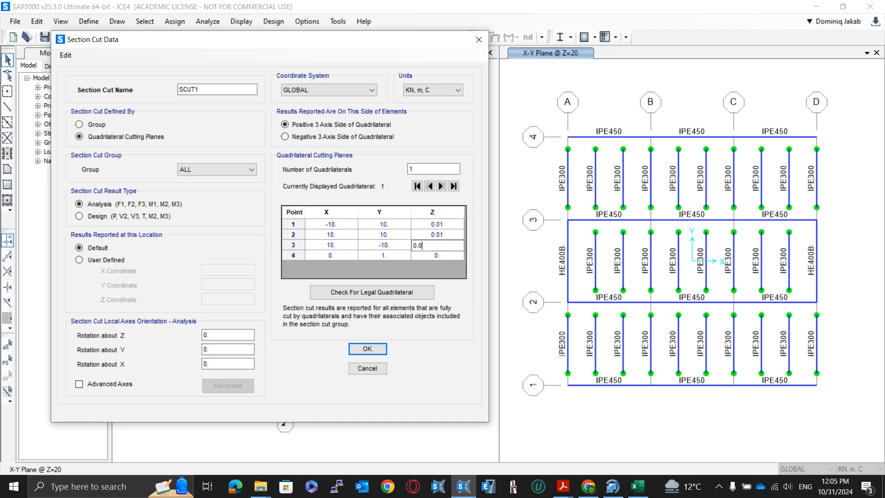
- Set point 4 of the cutting quadrilateral to X = -10, Y = -10, Z = 0.01 and check that the quadrilateral is legal
click(343, 257)
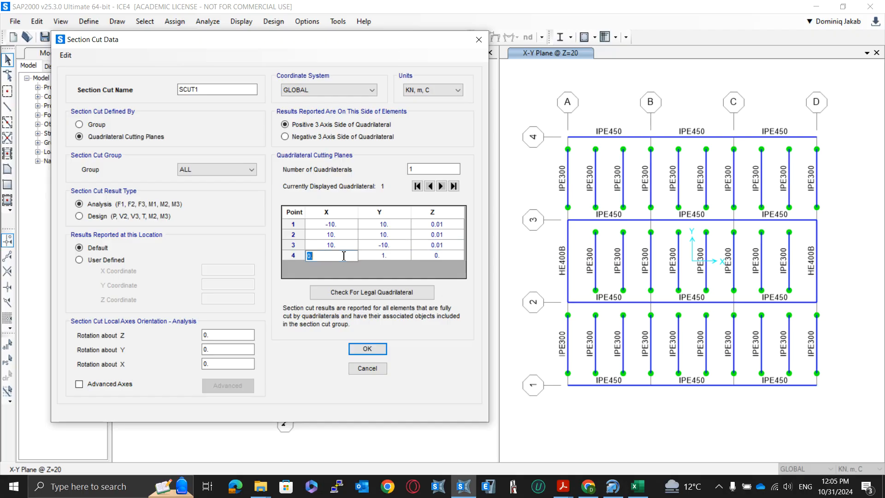
text(-10)
click(373, 257)
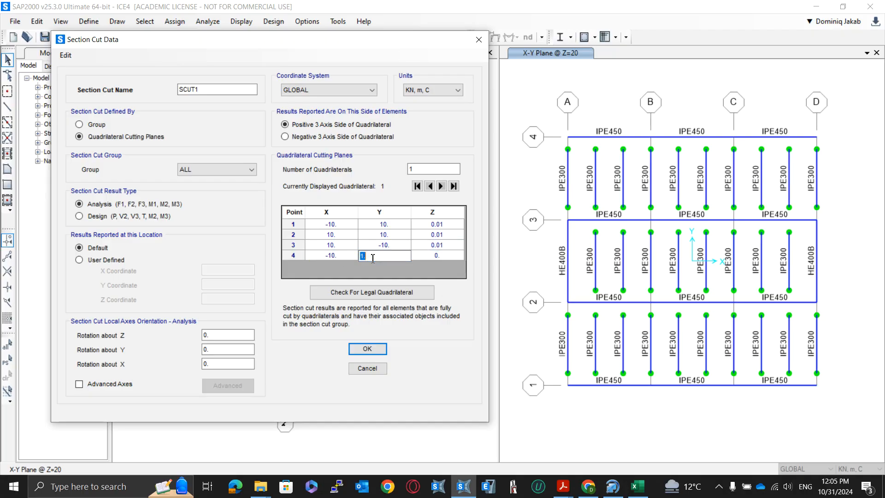
text(-10)
click(425, 257)
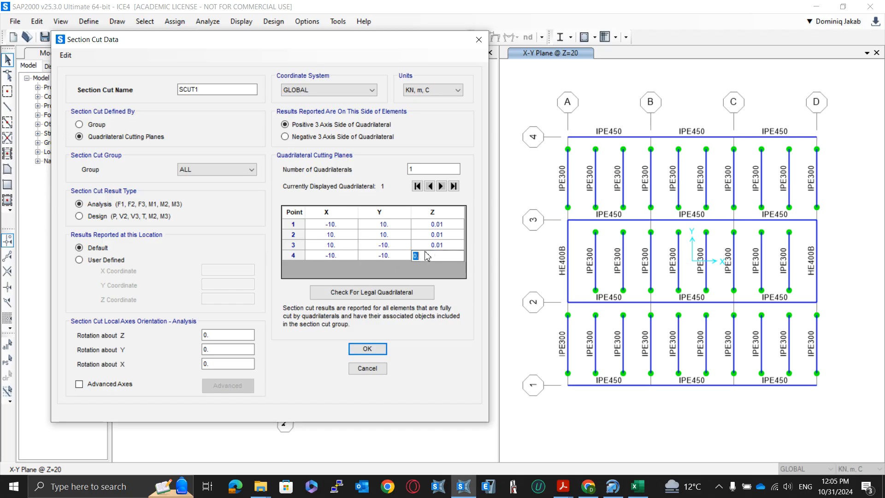
text(0.01)
click(382, 294)
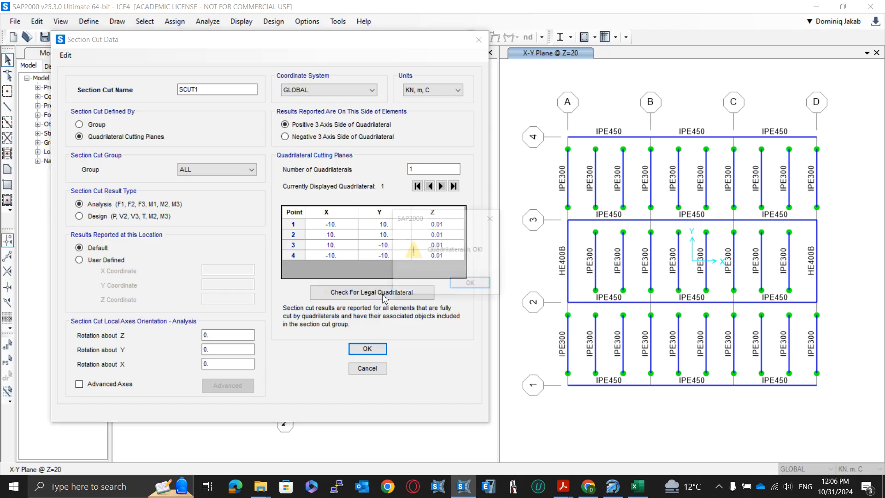
click(478, 284)
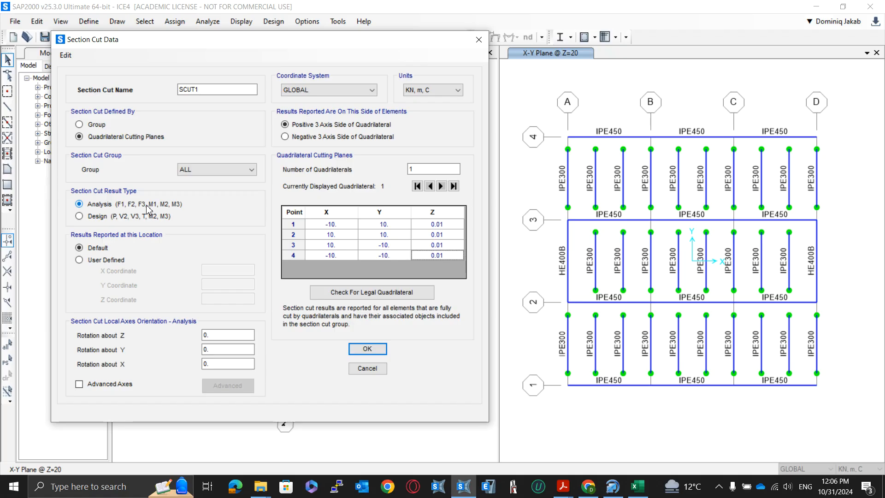
- Accept section cut SCUT1 and run the analysis with the 3-D view active
click(364, 349)
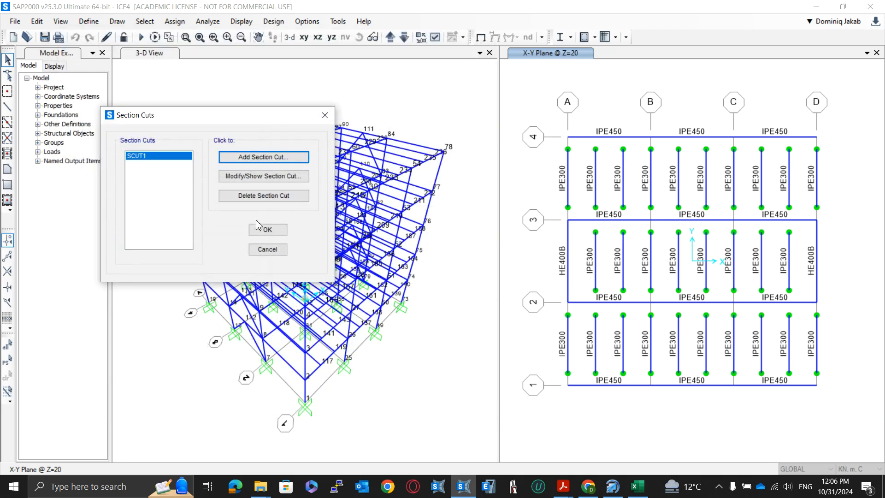
click(264, 231)
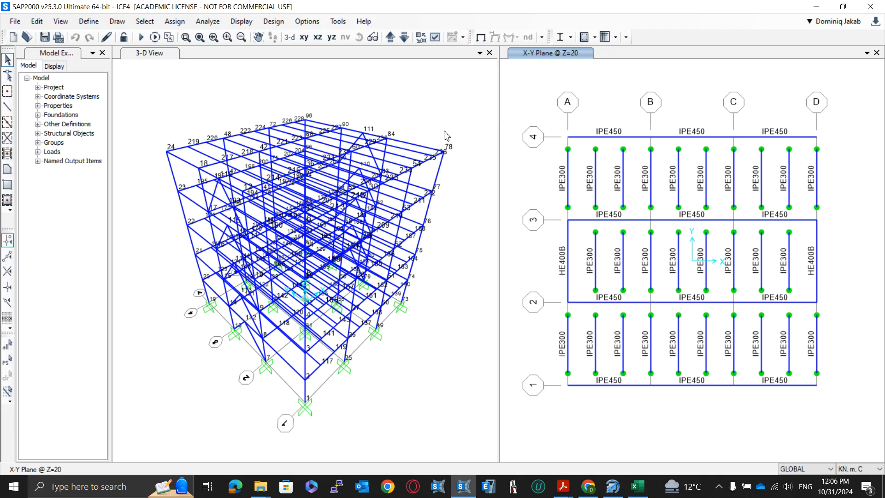
click(156, 54)
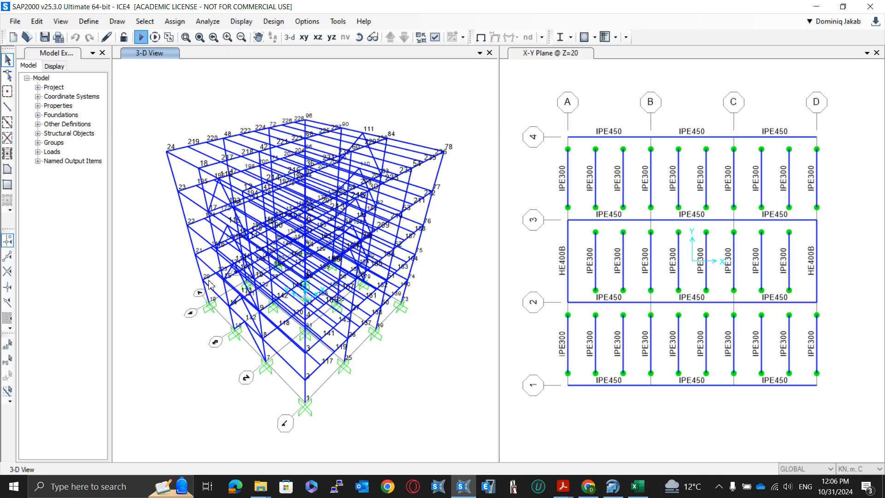
click(589, 326)
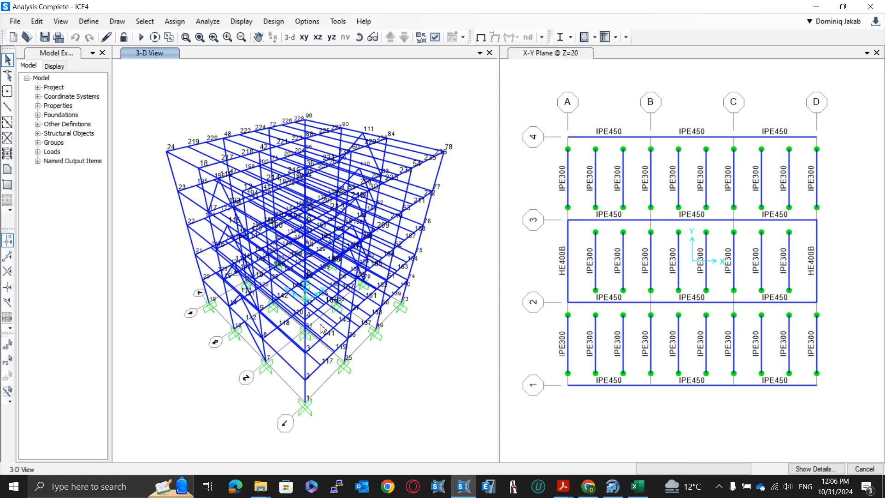
- Choose the Section Cut Forces - Analysis table from the other structure output items for display
click(252, 23)
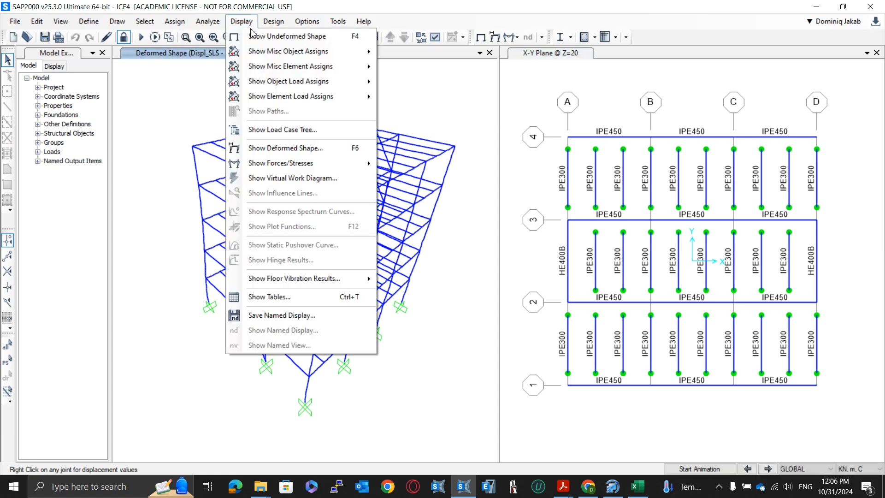
click(276, 297)
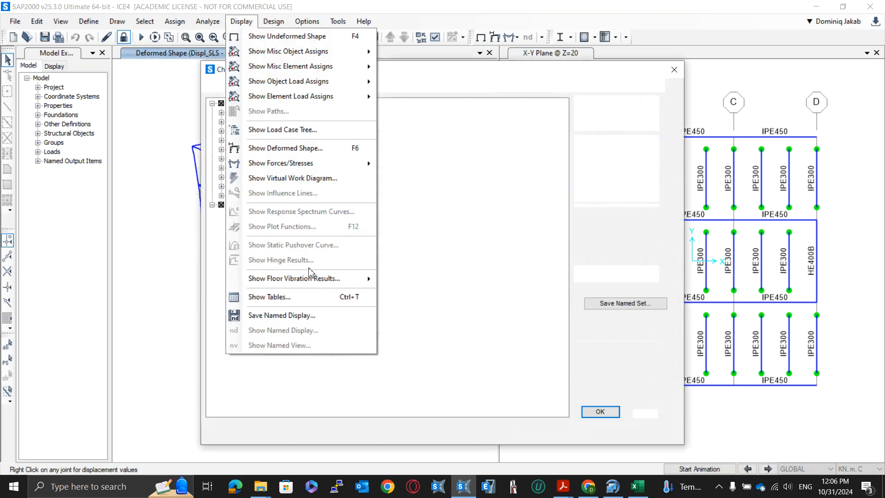
click(231, 224)
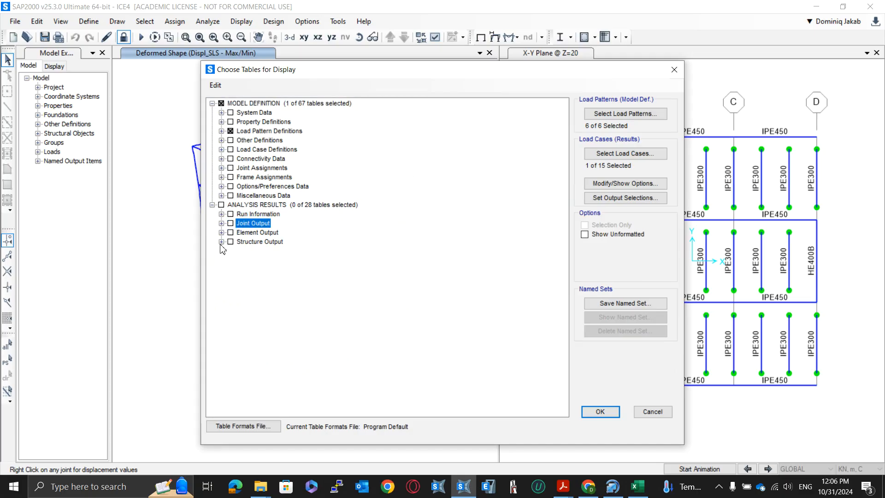
click(221, 241)
click(230, 269)
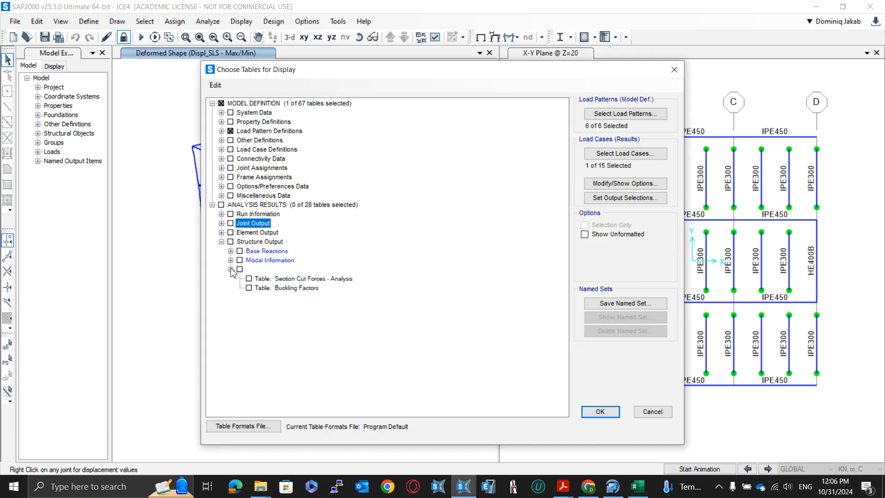
click(297, 279)
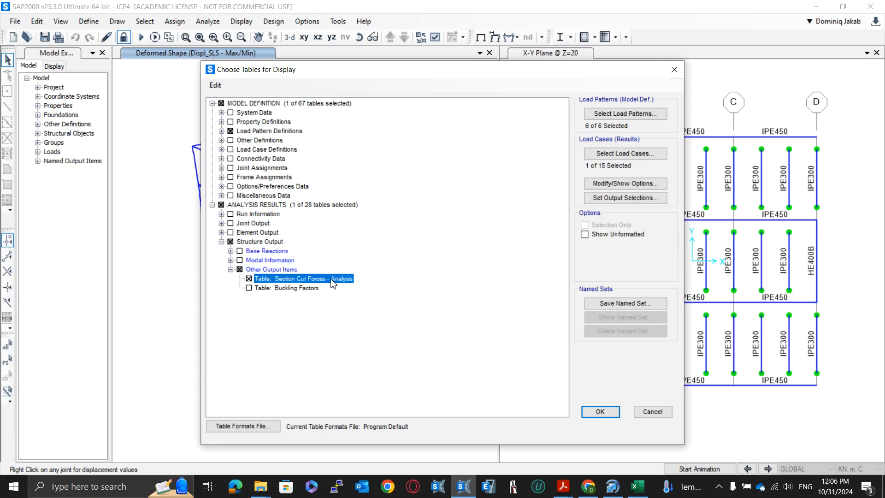
- Limit the output cases to ULS2_GLS and show the Section Cut Forces - Analysis table
click(616, 157)
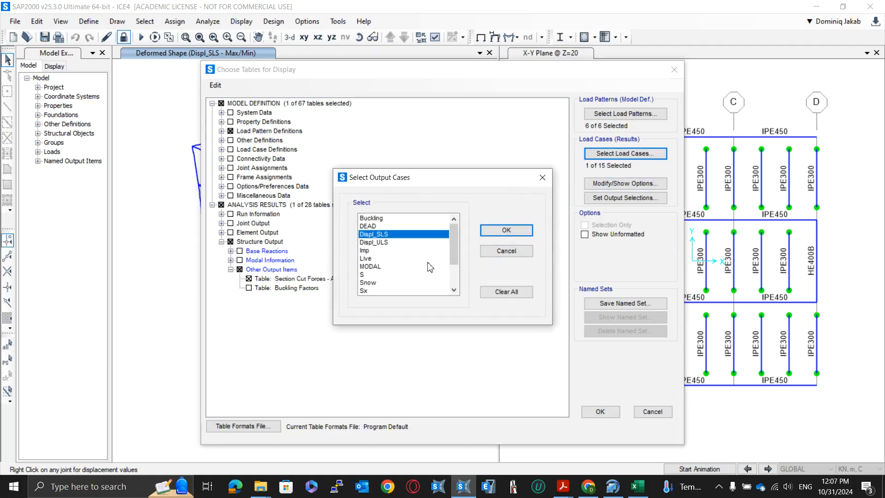
scroll(415, 251, down, 2)
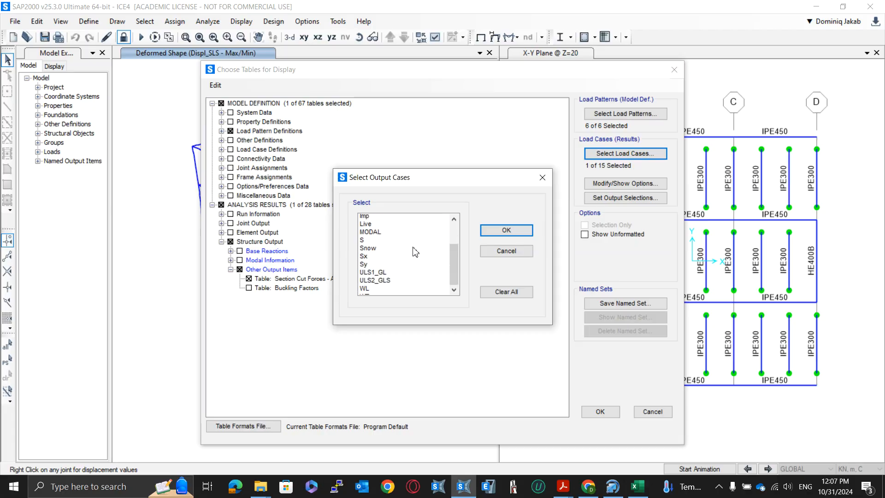
scroll(416, 252, down, 1)
click(399, 276)
click(496, 232)
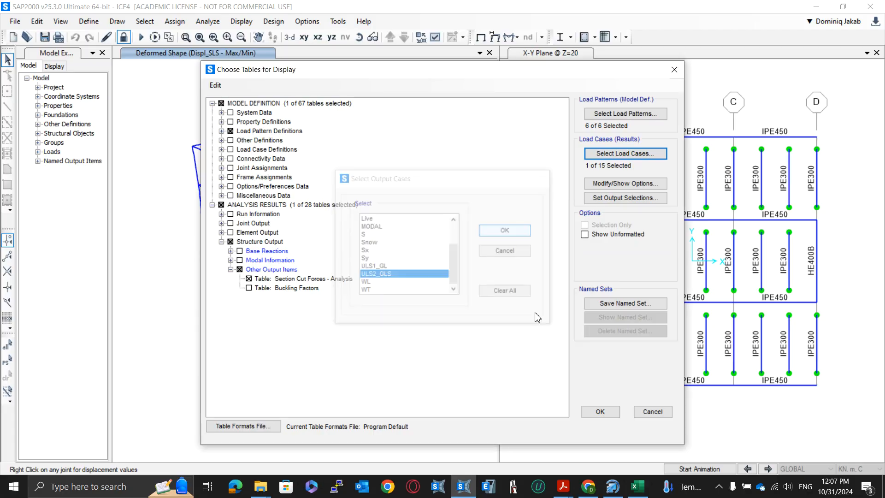
click(600, 412)
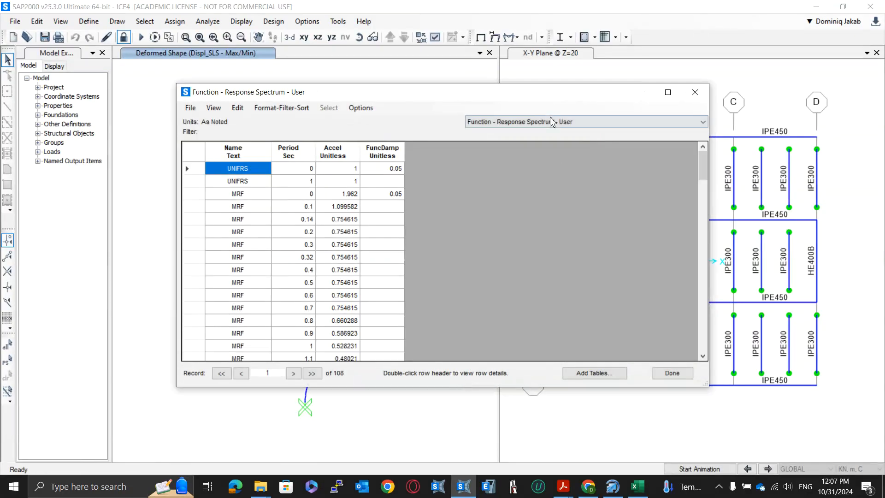
click(552, 122)
click(553, 140)
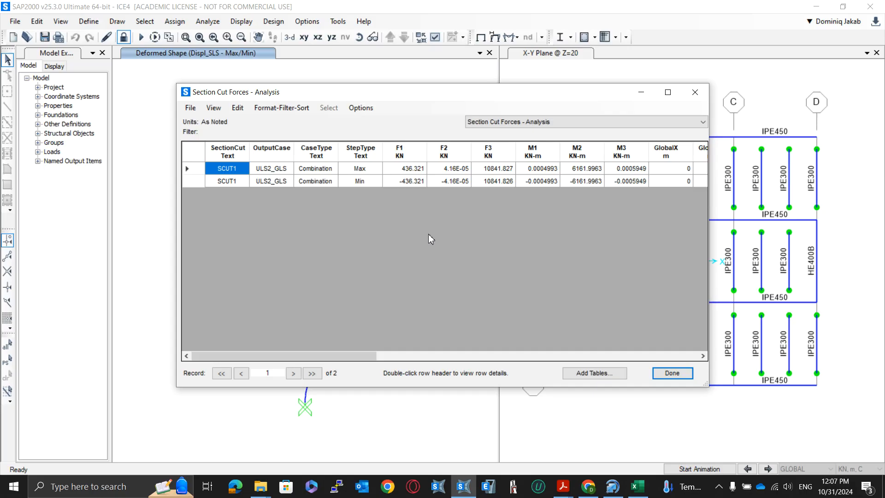
- Examine the F1 and F3 forces of SCUT1 and highlight the F1 to F3 values of both rows
click(406, 168)
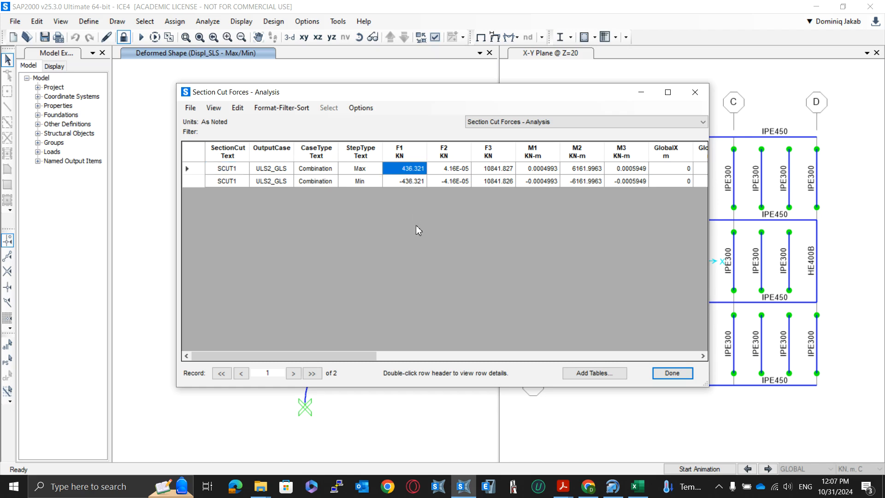
click(502, 169)
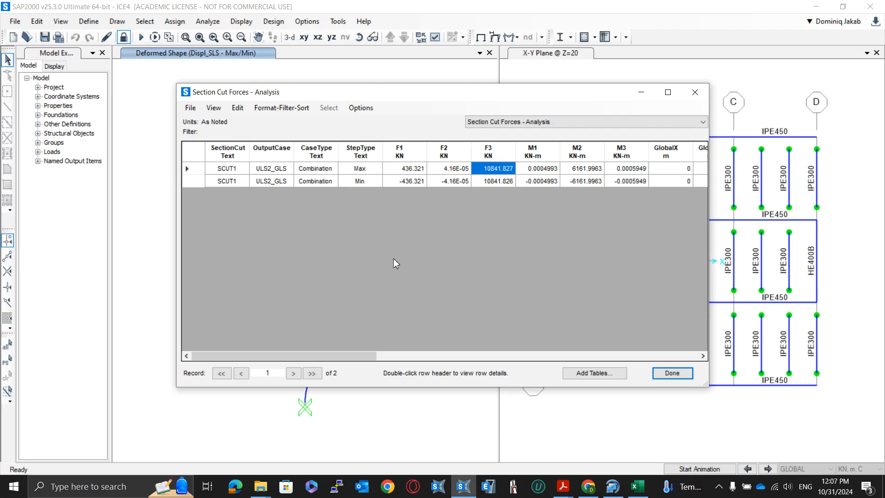
drag(414, 169, 405, 180)
shift+click(496, 181)
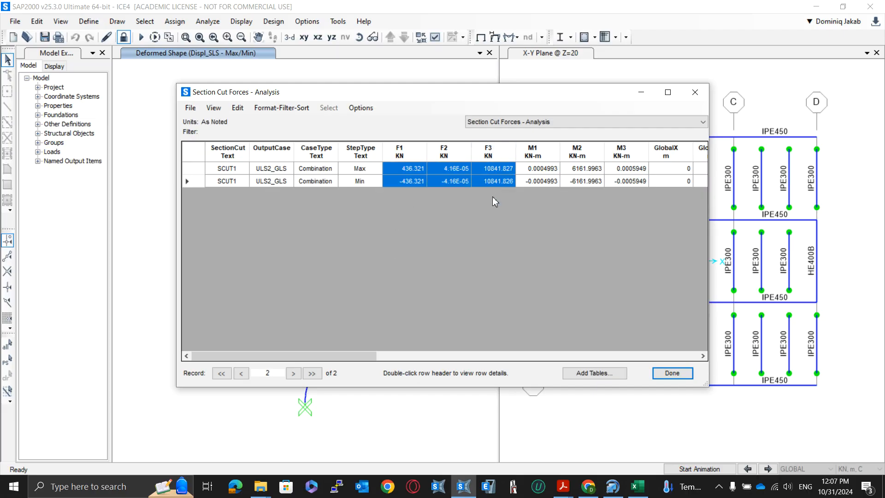
- Switch to the Sem12_HW6 workbook in Excel and add a new worksheet, selecting cell A4
key(alt+Tab)
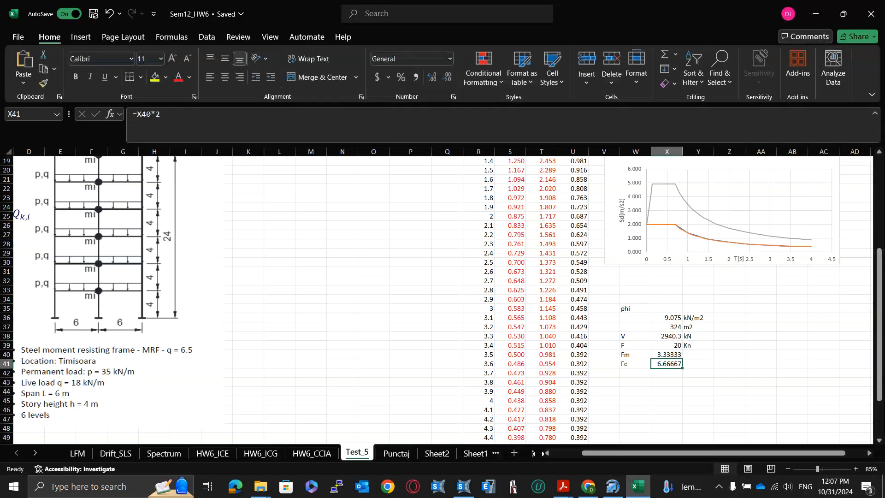
click(514, 453)
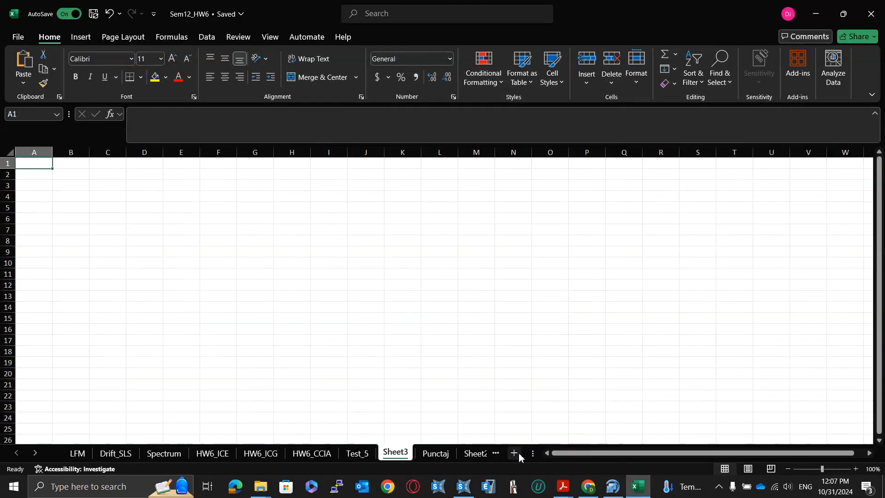
click(43, 196)
- Copy both SCUT1 rows from the SectionCut to F3 columns in SAP2000 and paste them into the new Excel sheet at A4
key(alt+Tab)
click(308, 212)
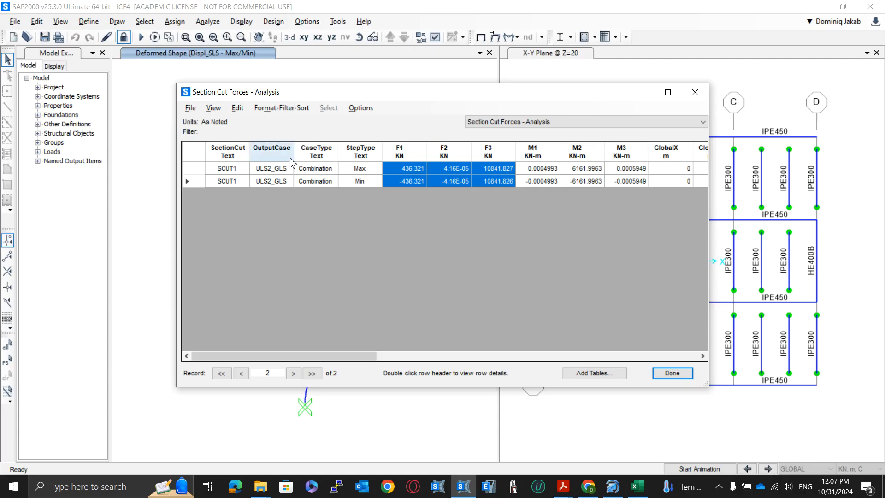
drag(237, 167, 494, 192)
key(ctrl+c)
key(alt+Tab)
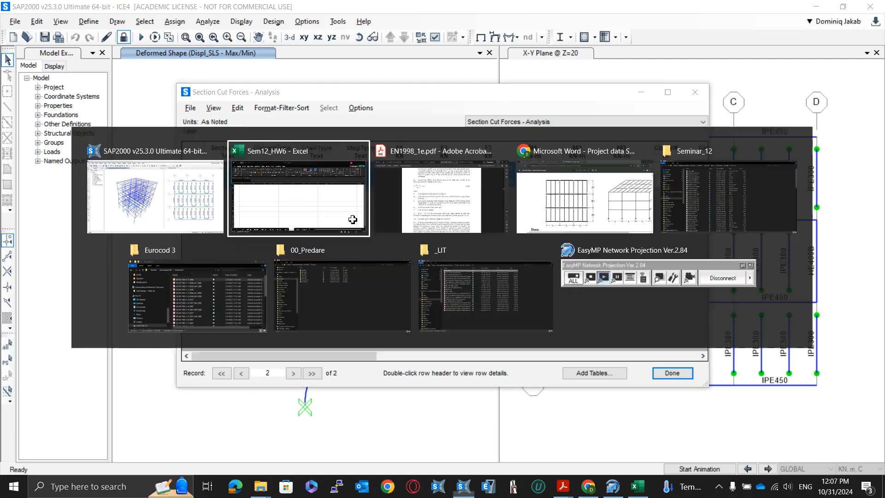
key(ctrl+v)
click(294, 202)
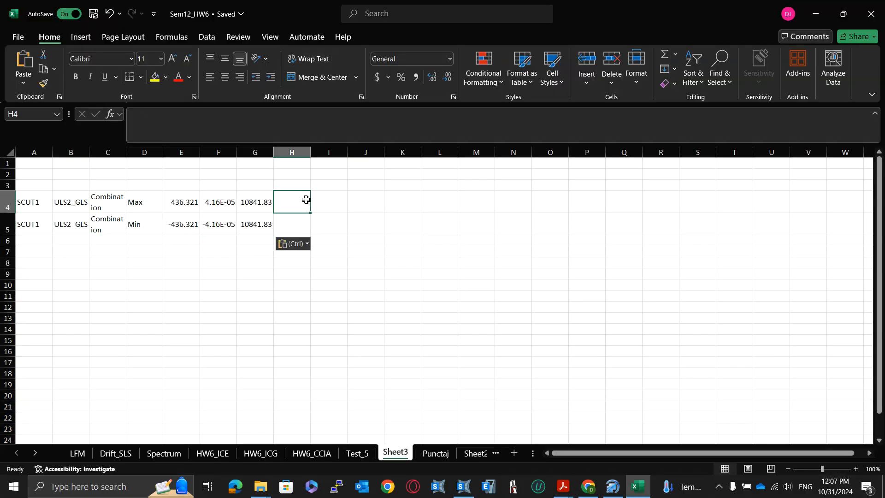
text(=)
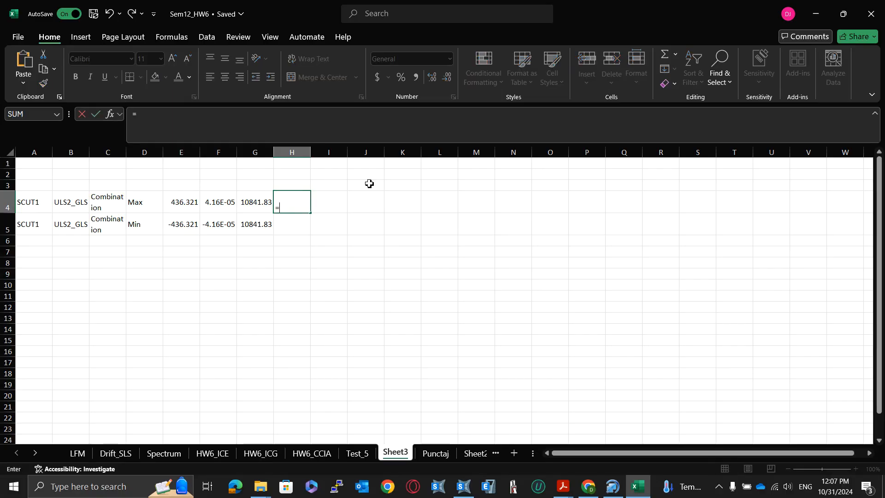
key(Left)
key(Left)
key(Left)
key(Right)
key(Right)
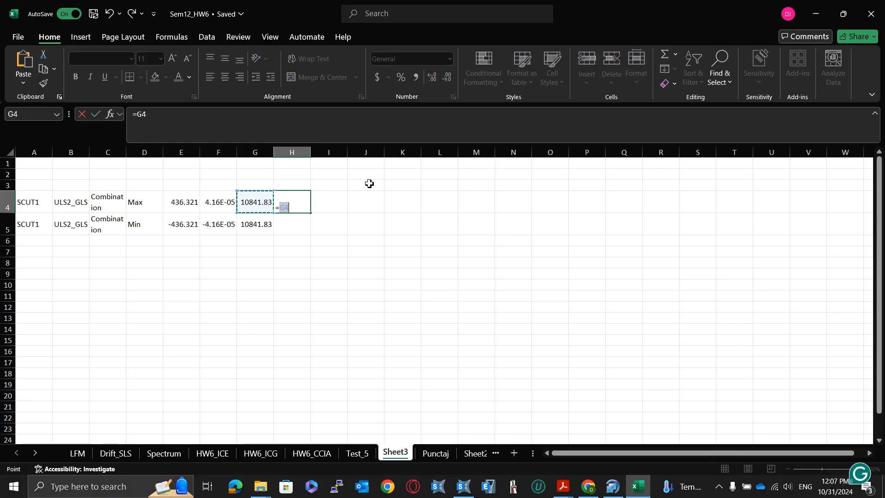
key(Escape)
key(Right)
key(Up)
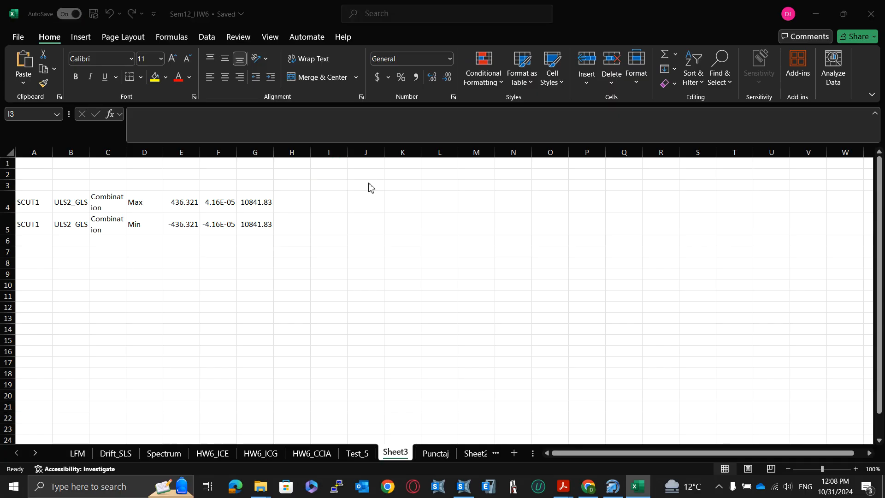
- Switch back to SAP2000 and examine the maximum F1 and F2 forces of SCUT1
key(alt+Tab)
click(405, 168)
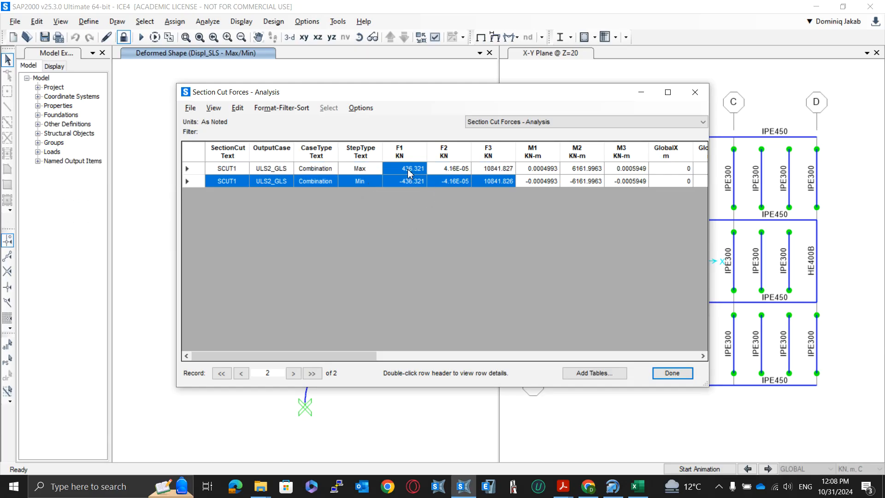
click(455, 169)
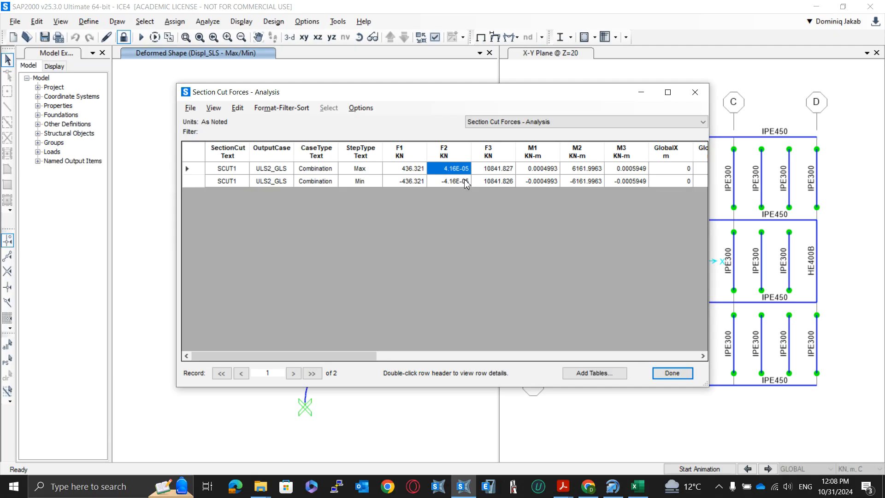